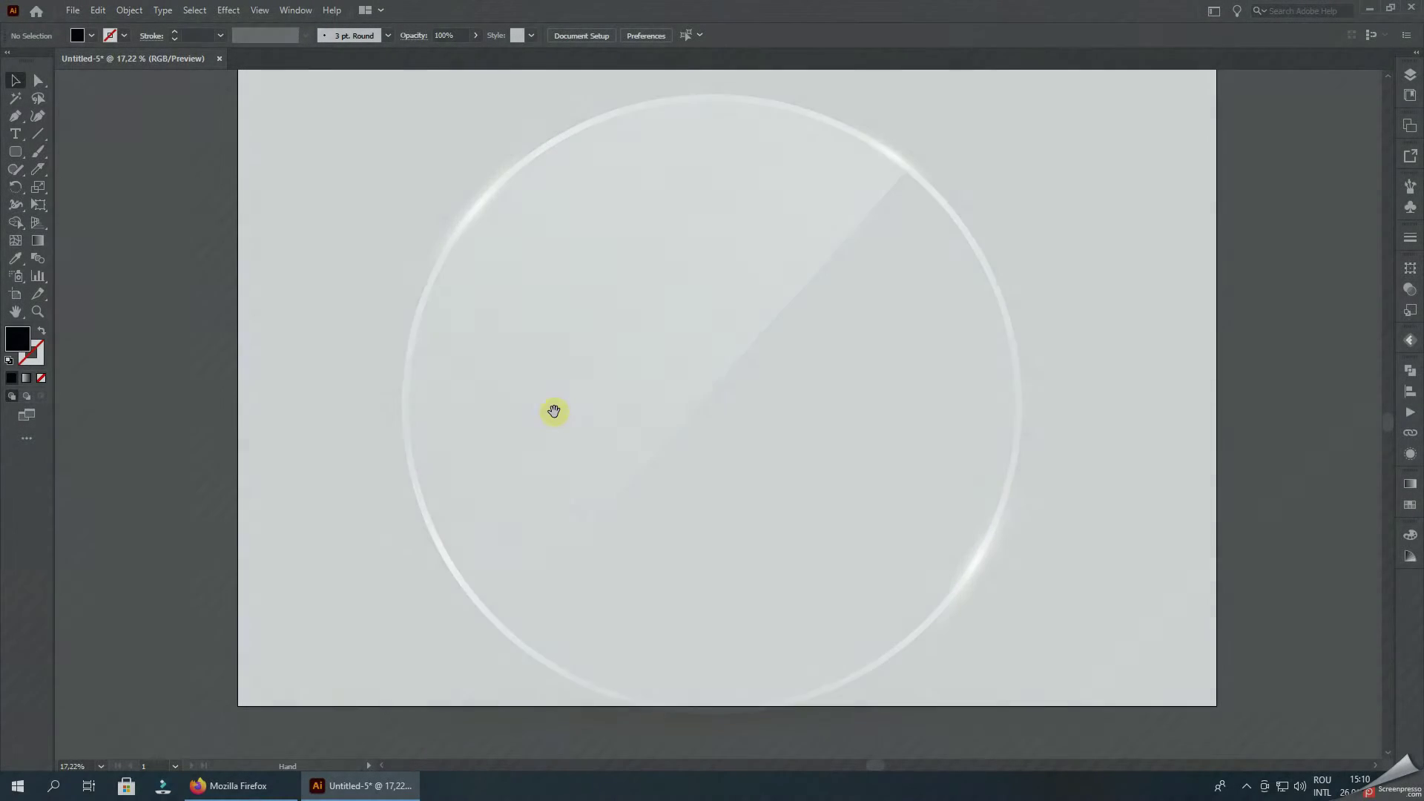
- Draw a thin tall strip and fill it muted blue #42577F
left_click_drag(553, 413, 557, 459)
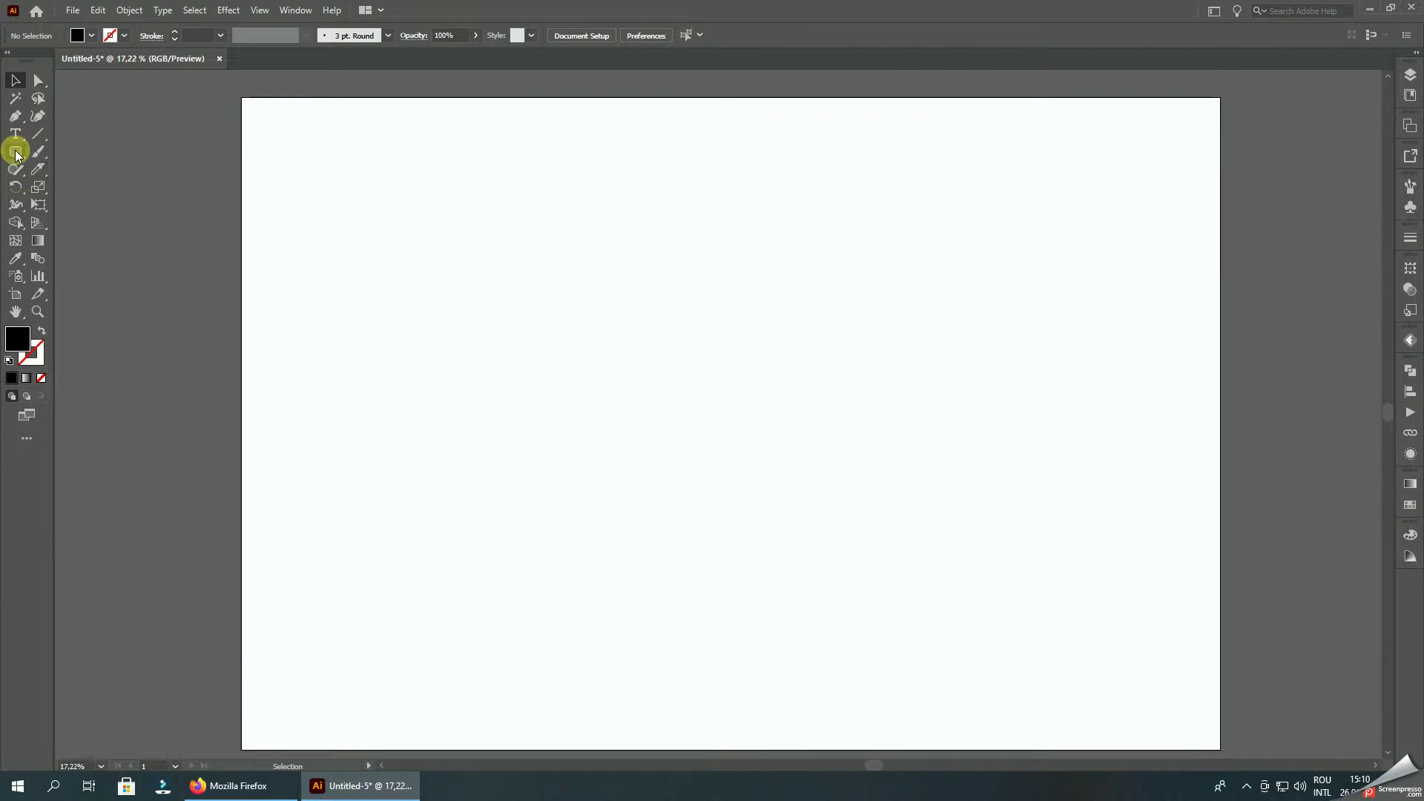
left_click_drag(17, 154, 66, 151)
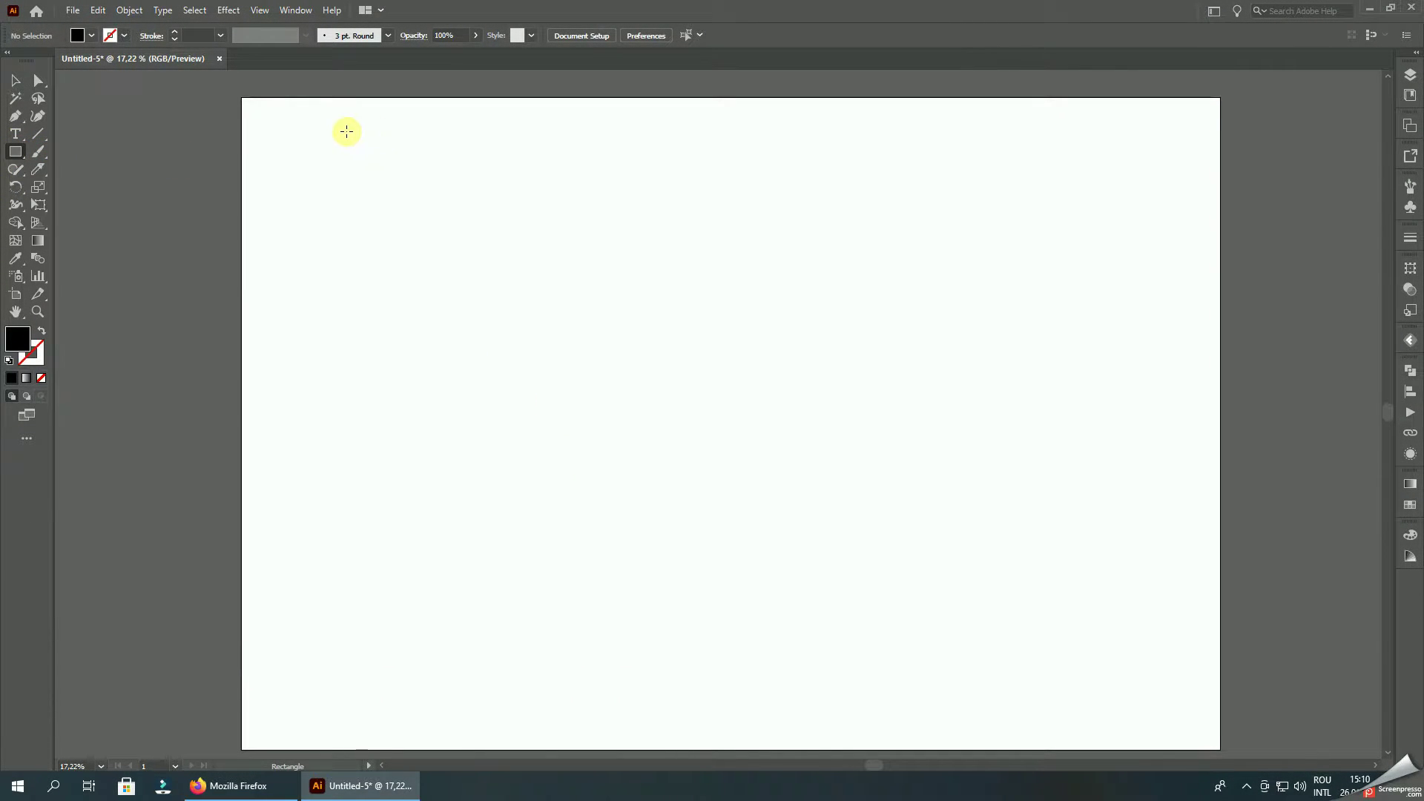
left_click_drag(346, 131, 350, 694)
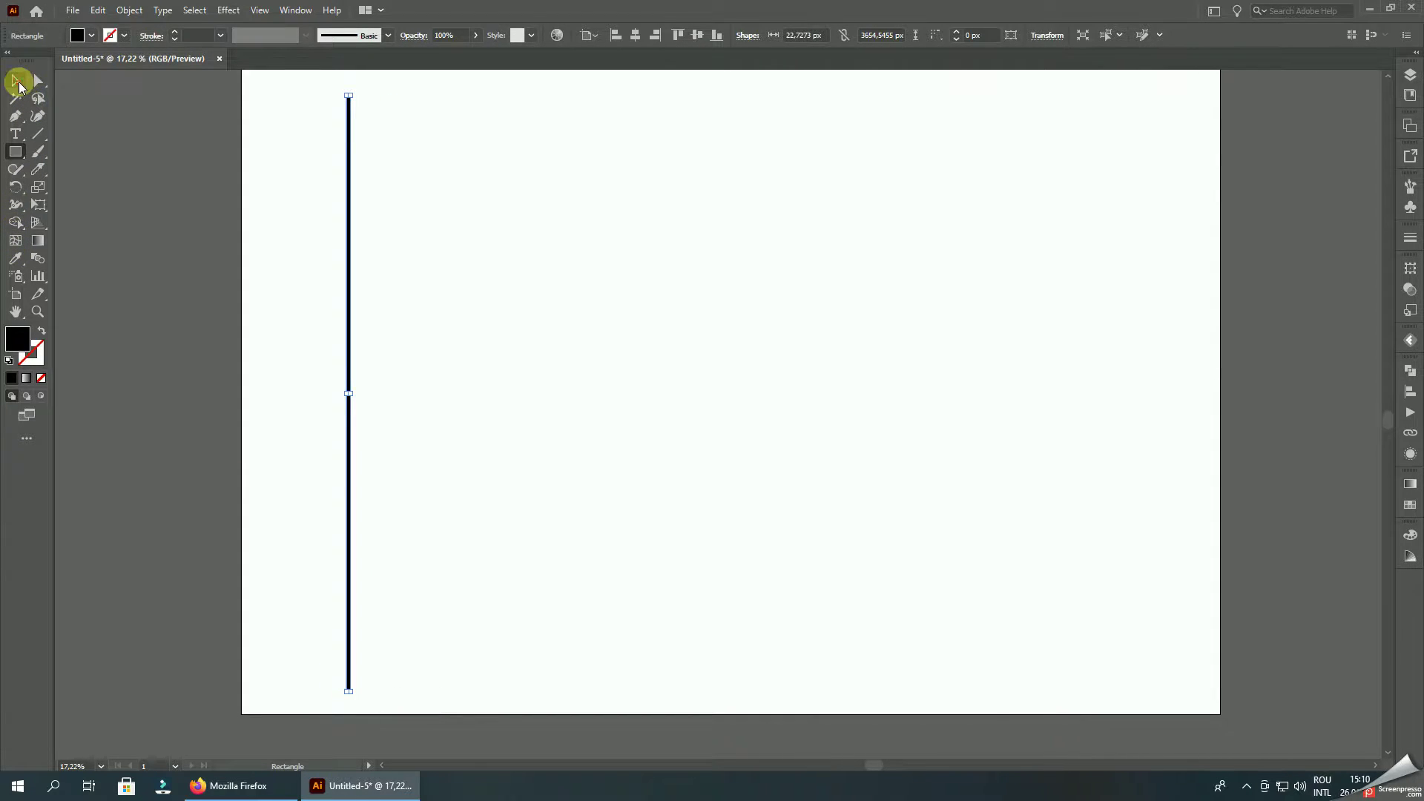
left_click(19, 86)
left_click(407, 185)
scroll(408, 182, "up", 4)
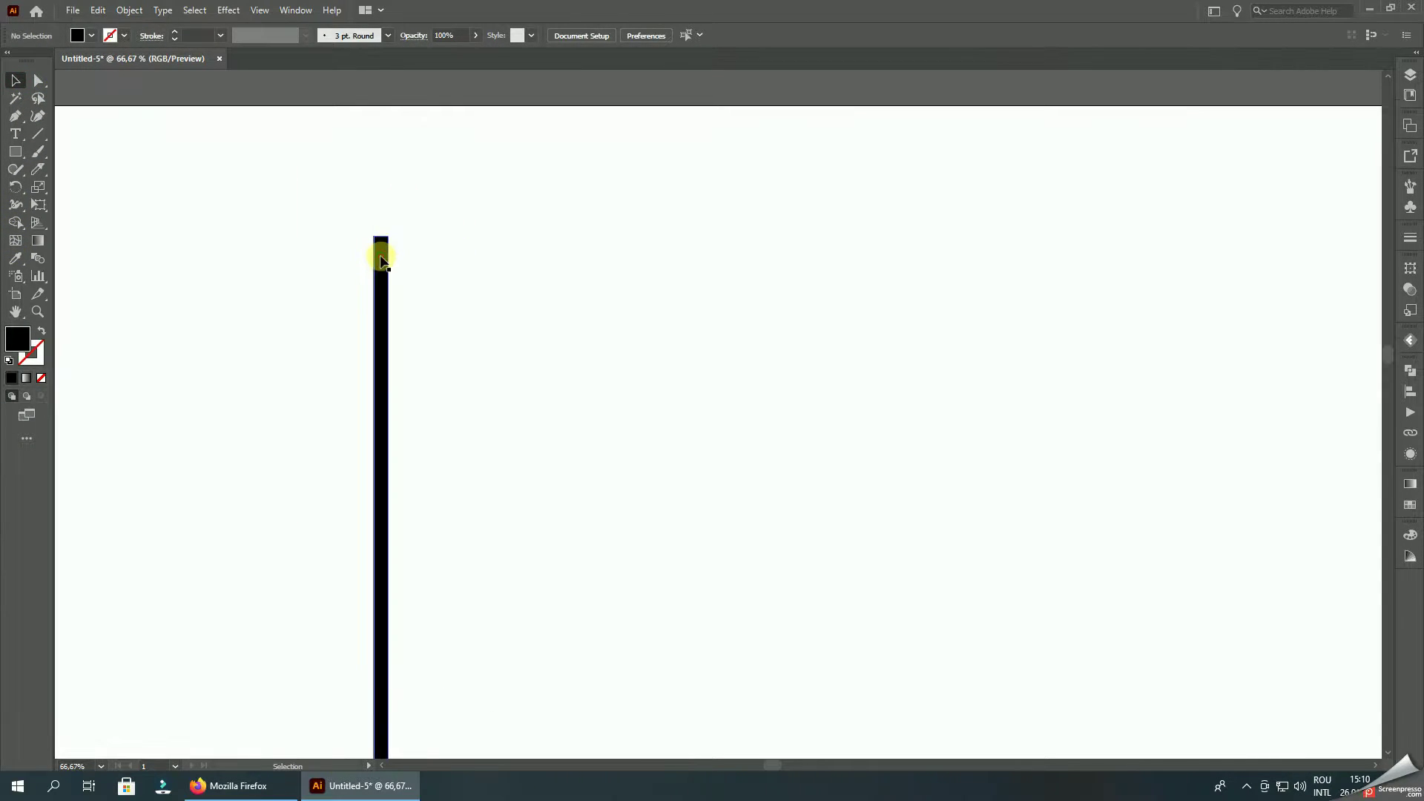
left_click(380, 261)
double_click(26, 341)
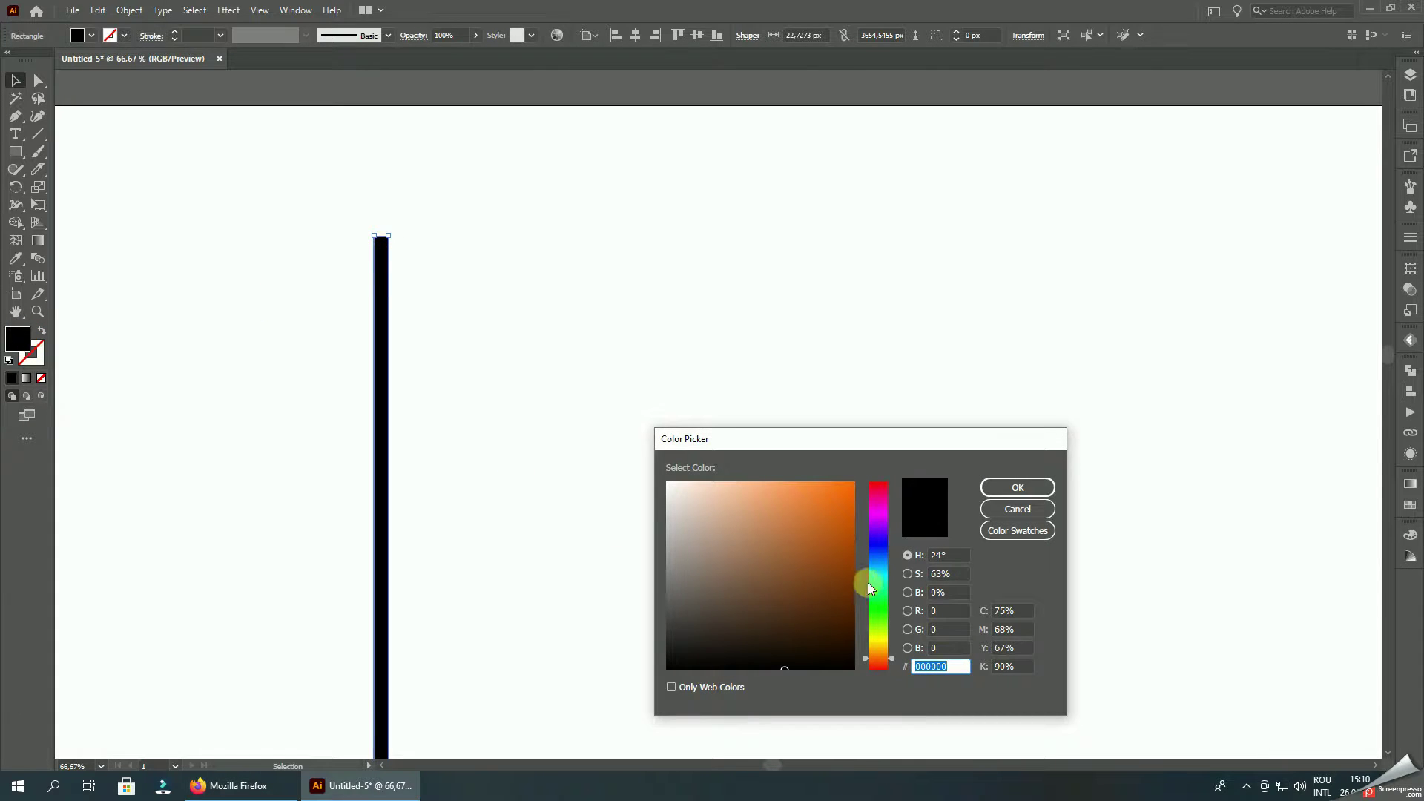
left_click(881, 556)
left_click_drag(846, 555, 770, 580)
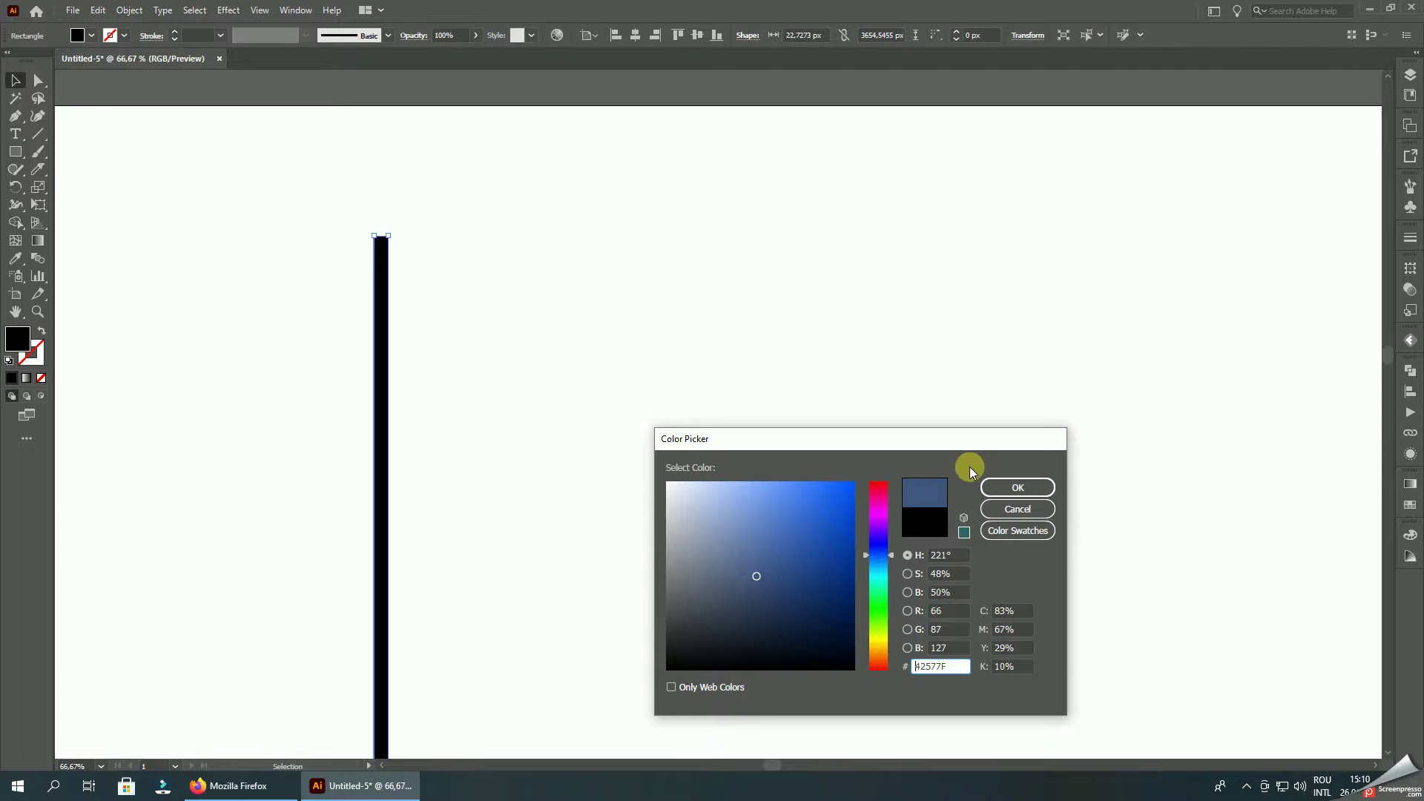
left_click(1005, 487)
left_click(196, 102)
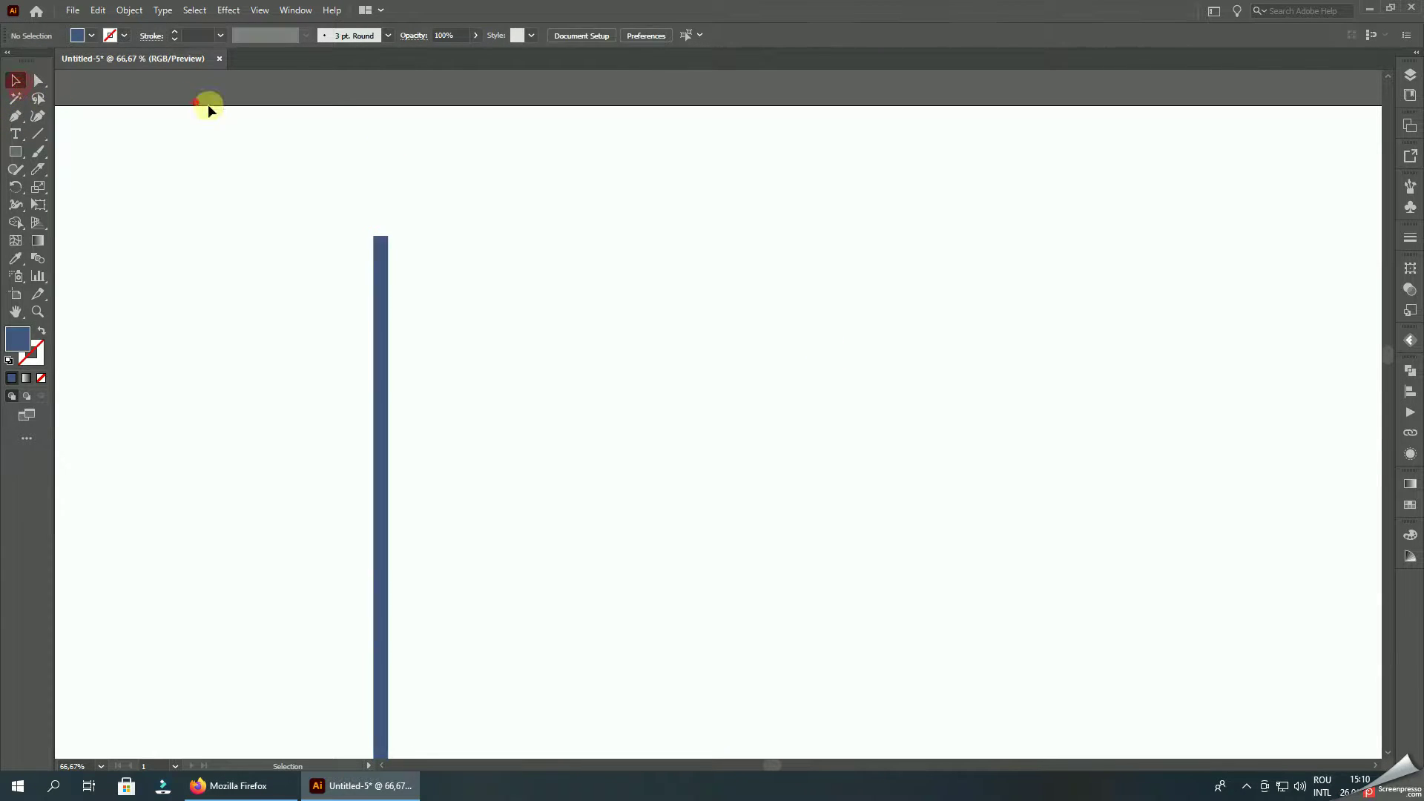
- Place a copy beside it, fill it dark navy #1D2C44, and select both strips
key("ctrl+plus")
key("ctrl+plus")
left_click_drag(299, 191, 332, 190)
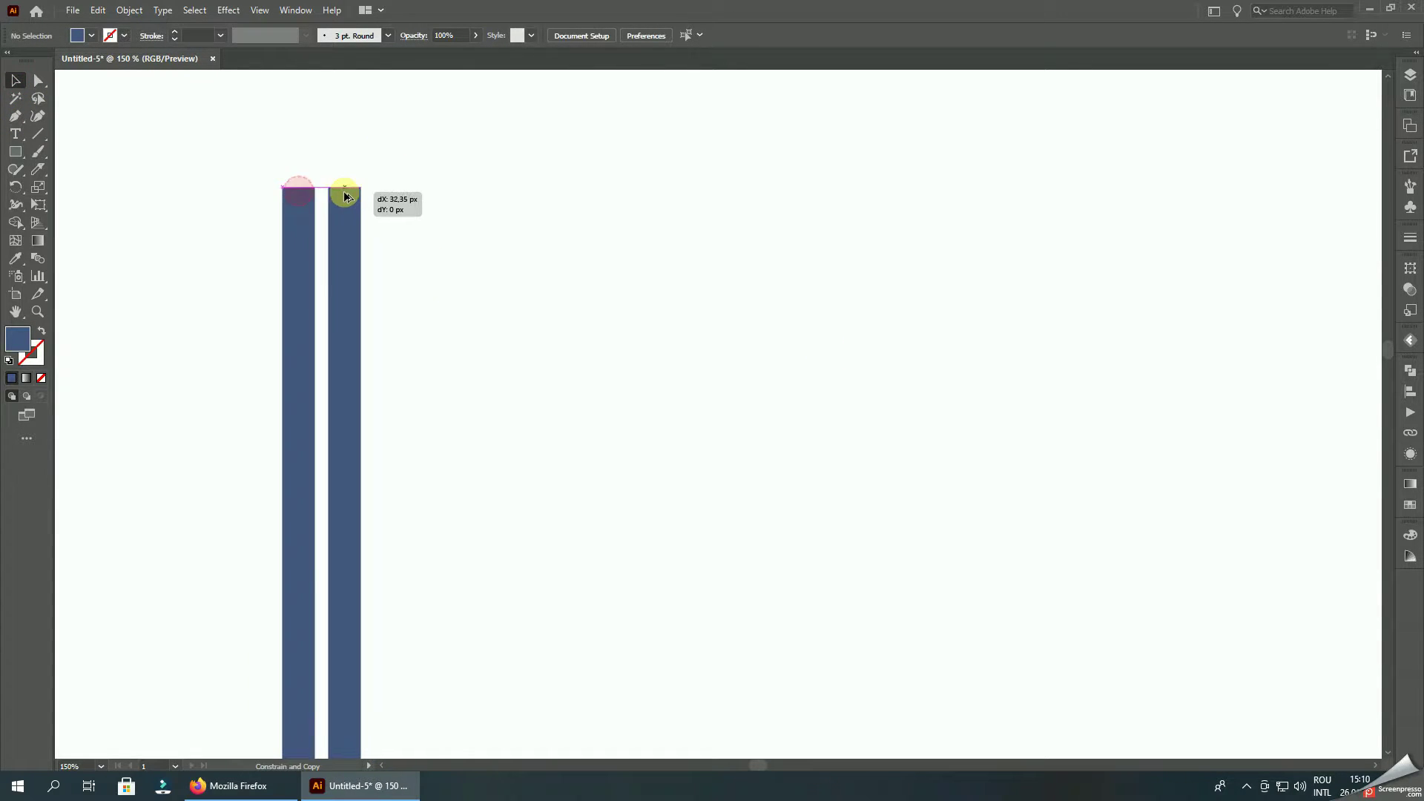
double_click(14, 342)
left_click(777, 618)
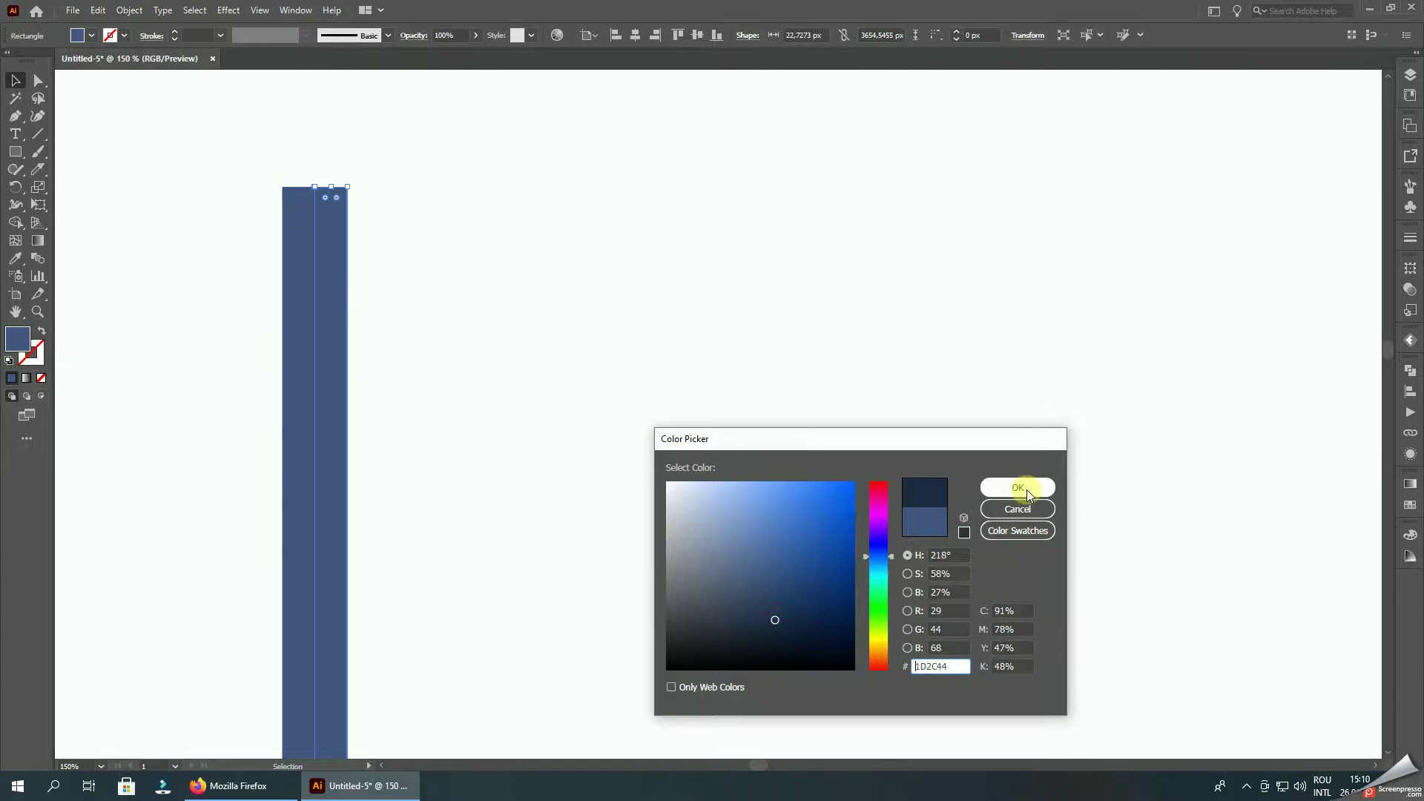
left_click(1018, 488)
left_click(347, 158)
left_click_drag(238, 114, 443, 270)
right_click(353, 226)
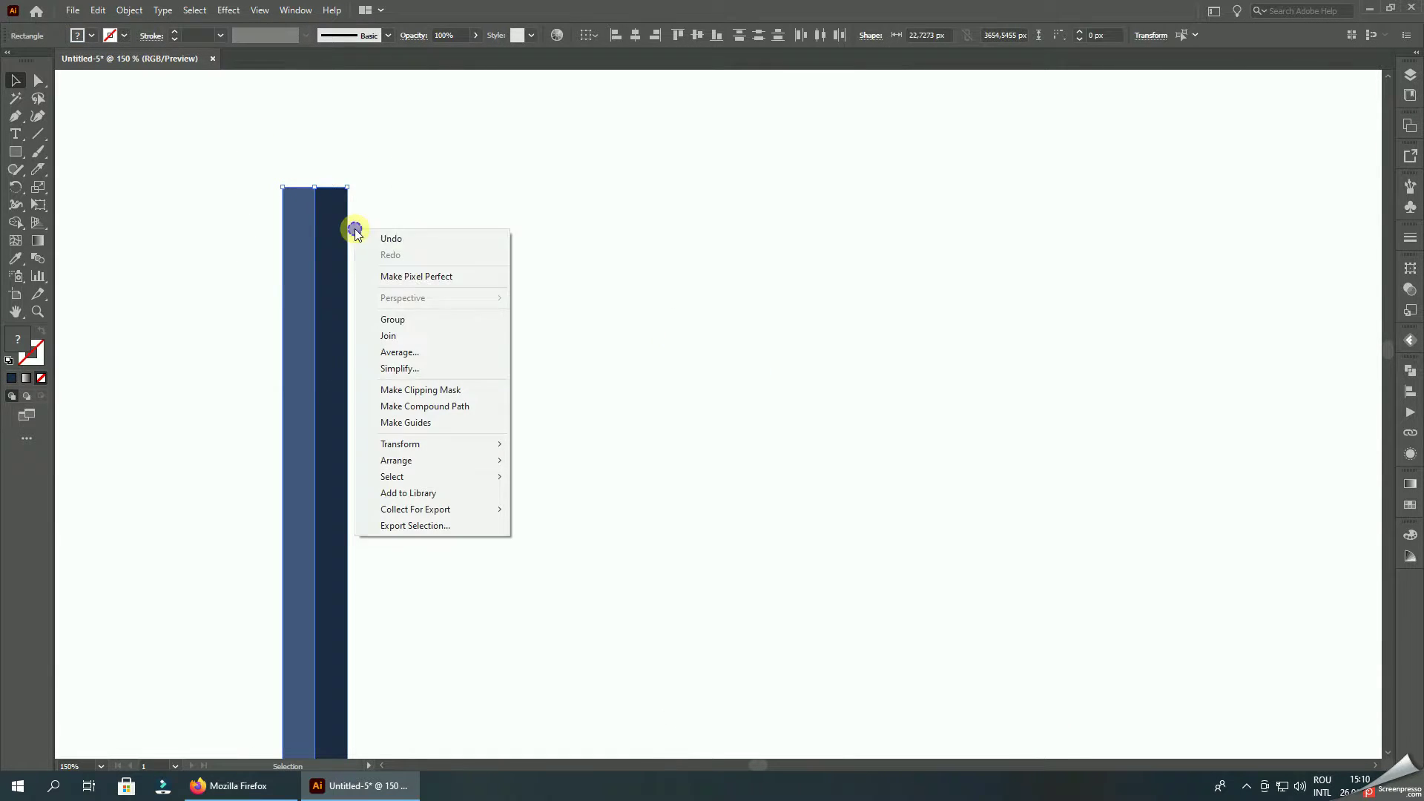
- Group the blue and navy strips into a single pair
left_click(399, 322)
key("ctrl+minus")
key("ctrl+minus")
key("ctrl+minus")
key("ctrl+plus")
key("ctrl+plus")
key("ctrl+plus")
left_click_drag(454, 411, 566, 407)
key("ctrl+z")
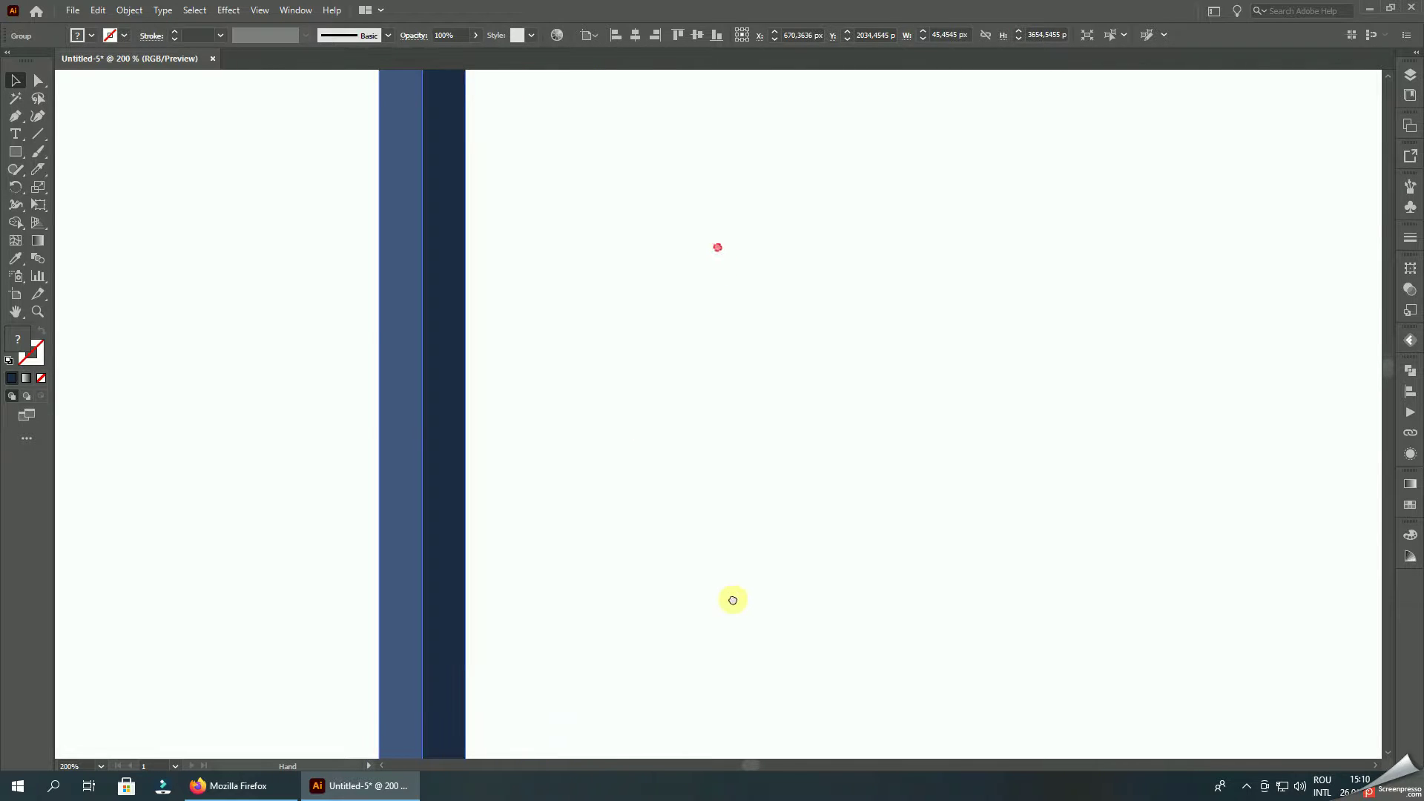
key("ctrl+minus")
key("ctrl+plus")
key("ctrl+plus")
key("ctrl+plus")
- Copy the pair alongside and repeat with Ctrl+D to build a wide striped block
left_click_drag(432, 334, 594, 341)
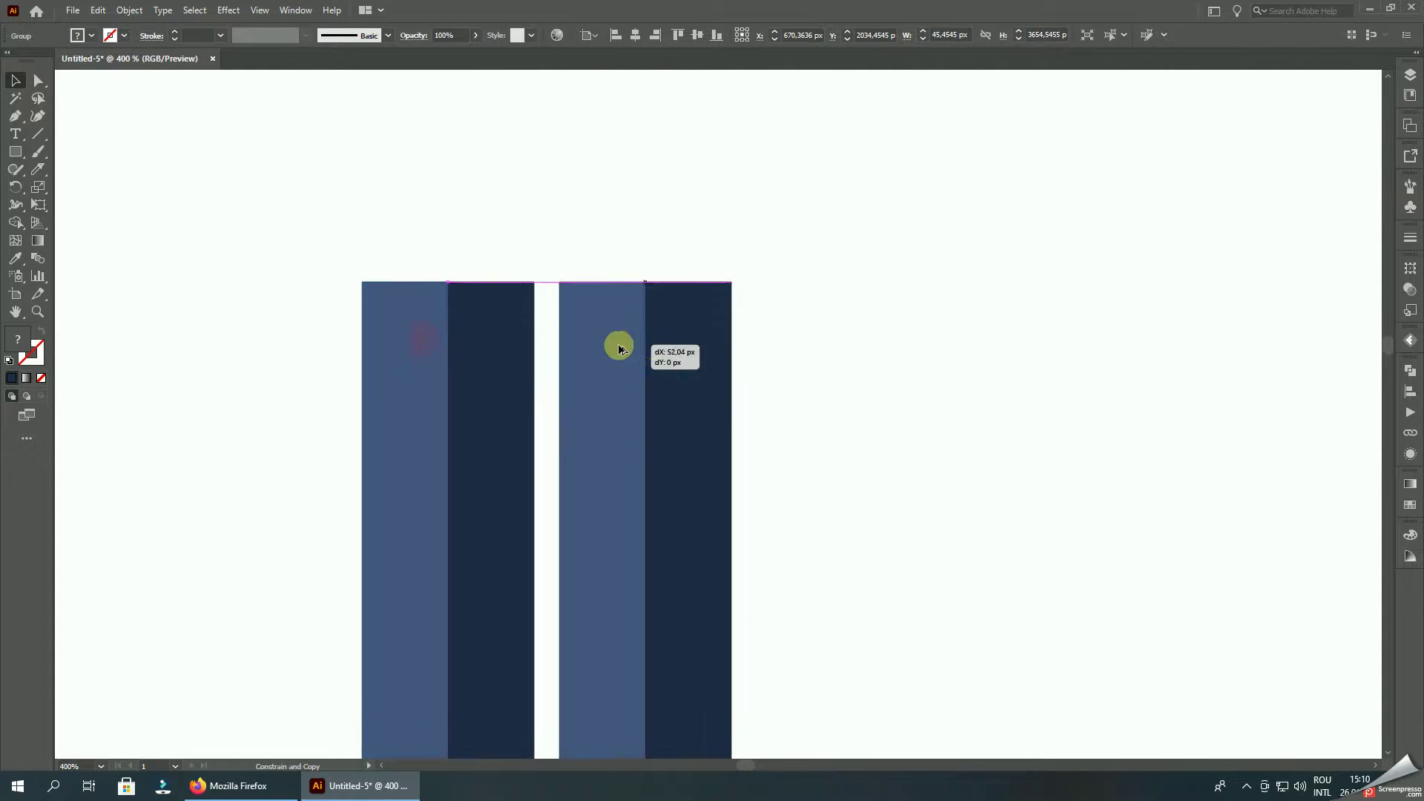
key("ctrl+minus")
key("ctrl+minus")
key("ctrl+minus")
key("ctrl+minus")
key("ctrl+minus")
key("ctrl+minus")
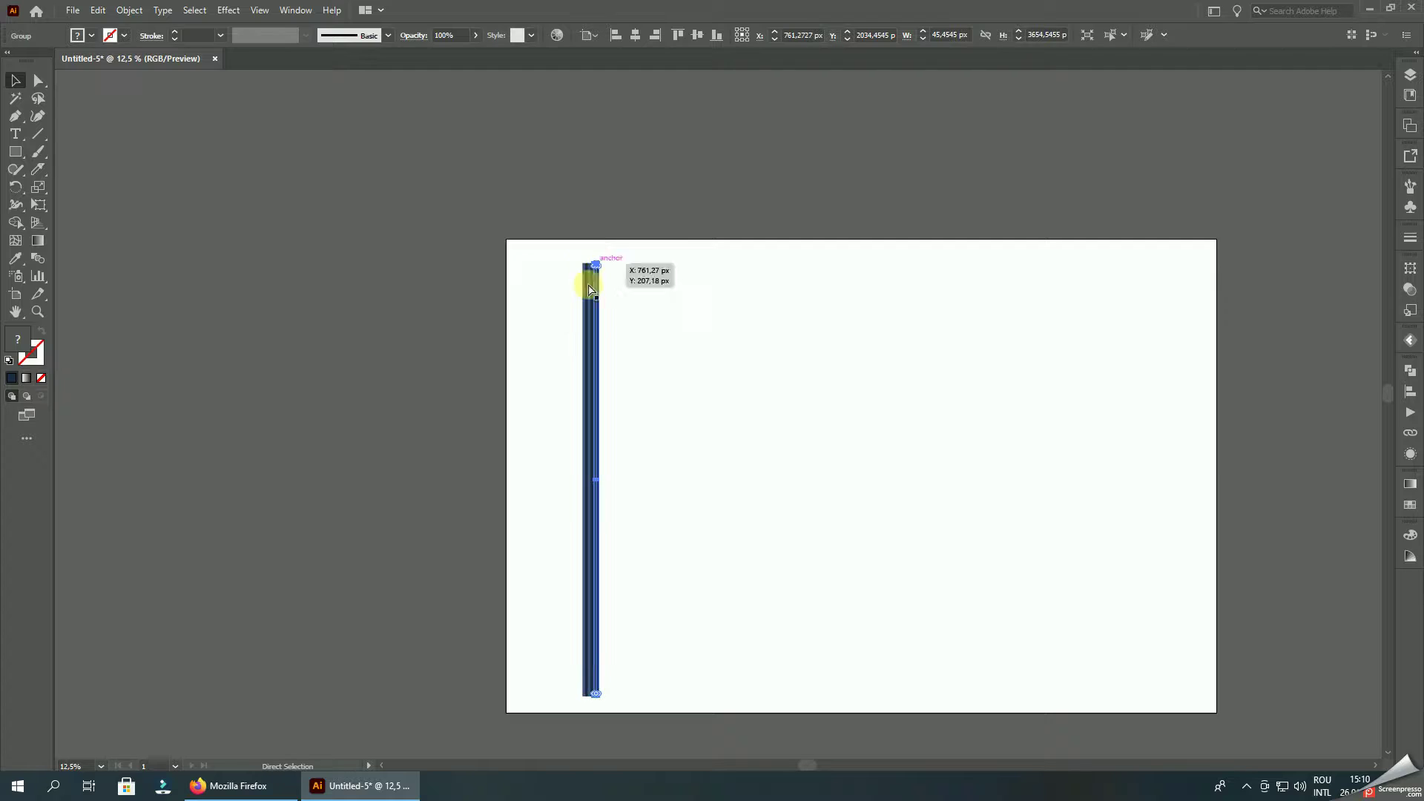
key("ctrl+d")
key("ctrl+d")
key("ctrl+d")
key("ctrl+d")
key("ctrl+d")
key("ctrl+d")
key("ctrl+d")
key("ctrl+d")
key("ctrl+d")
key("ctrl+d")
key("ctrl+d")
key("ctrl+d")
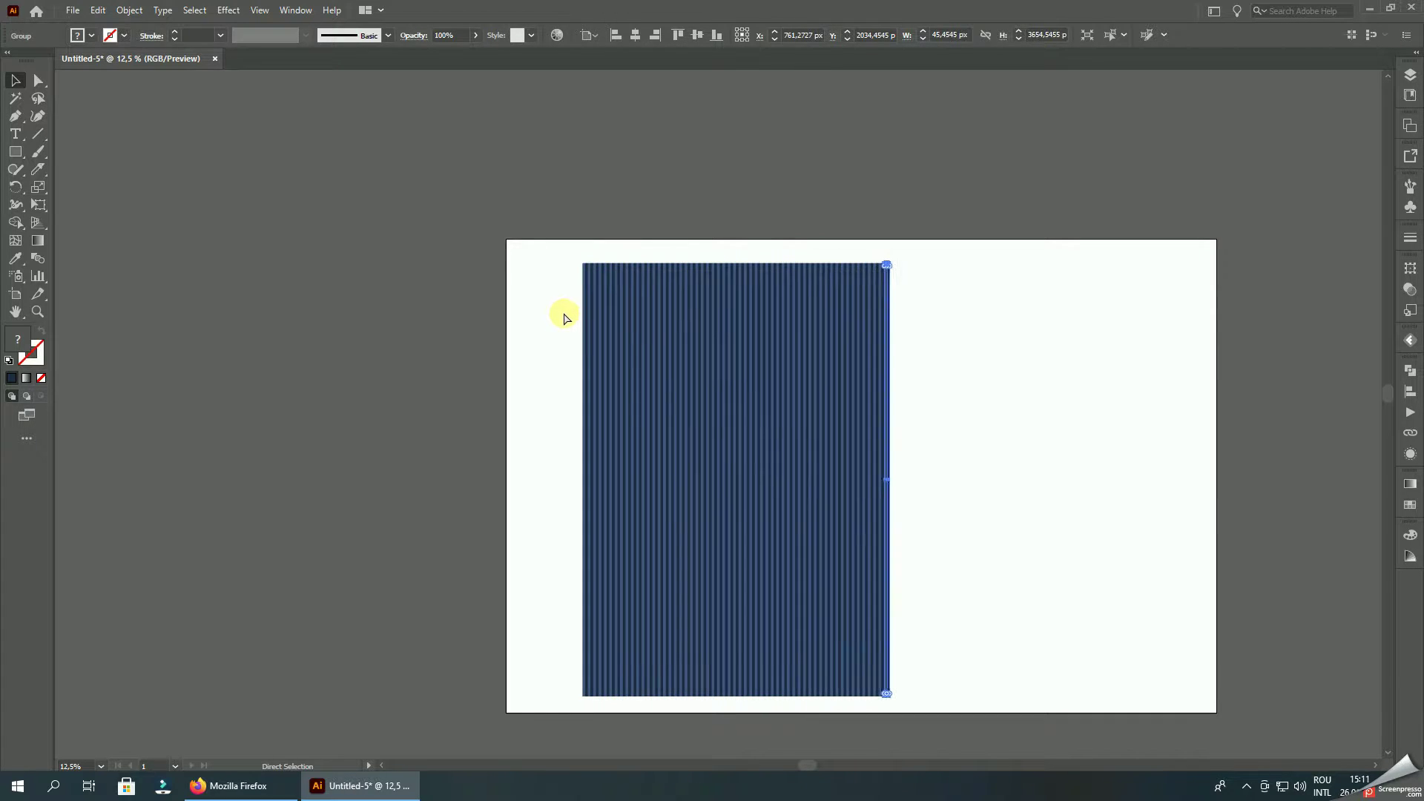
key("ctrl+d")
key("ctrl+d")
key("ctrl+d")
key("ctrl+d")
key("ctrl+d")
key("ctrl+d")
key("ctrl+d")
key("ctrl+d")
key("ctrl+d")
key("ctrl+d")
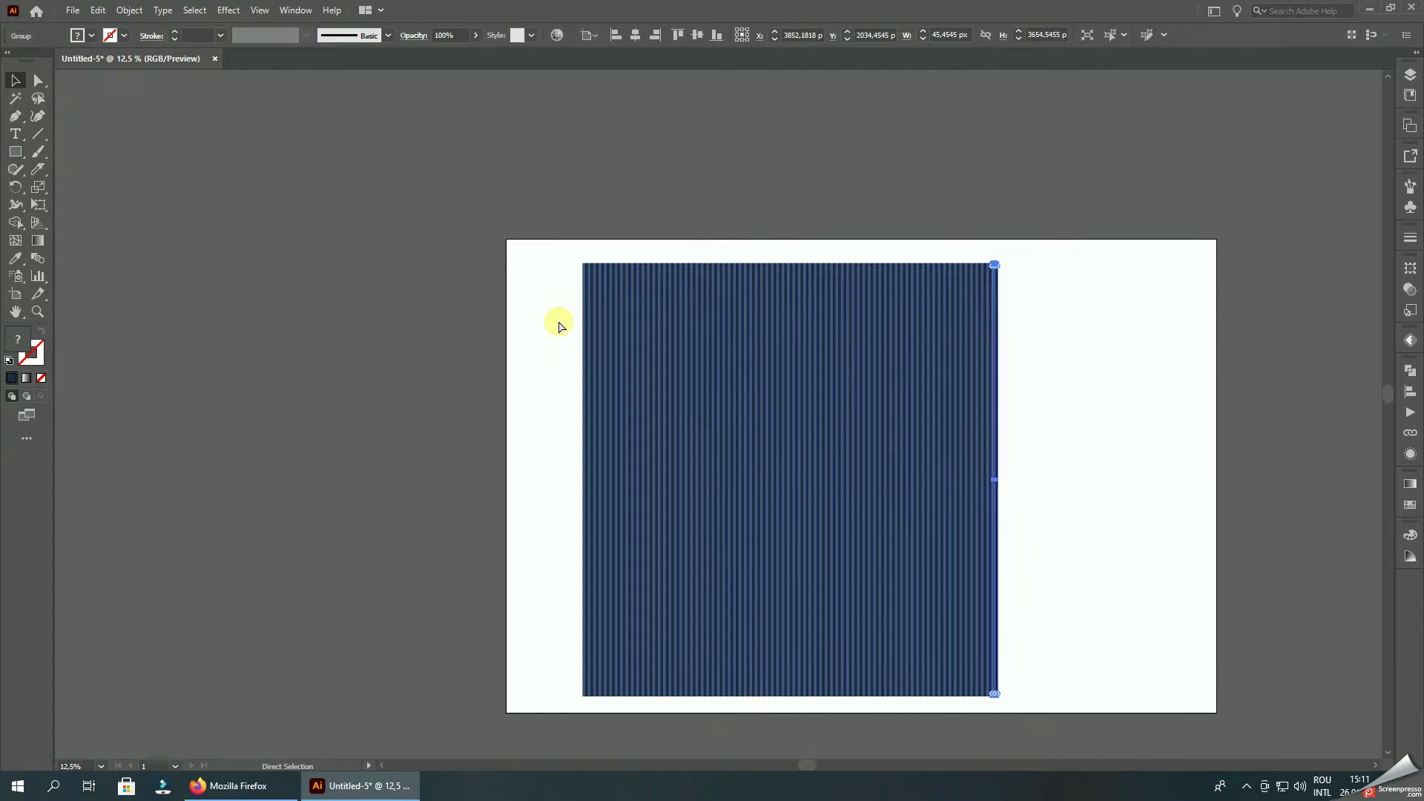
key("ctrl+d")
key("ctrl+d")
key("ctrl+d")
key("ctrl+d")
key("ctrl+d")
key("ctrl+d")
key("ctrl+d")
key("ctrl+d")
key("ctrl+d")
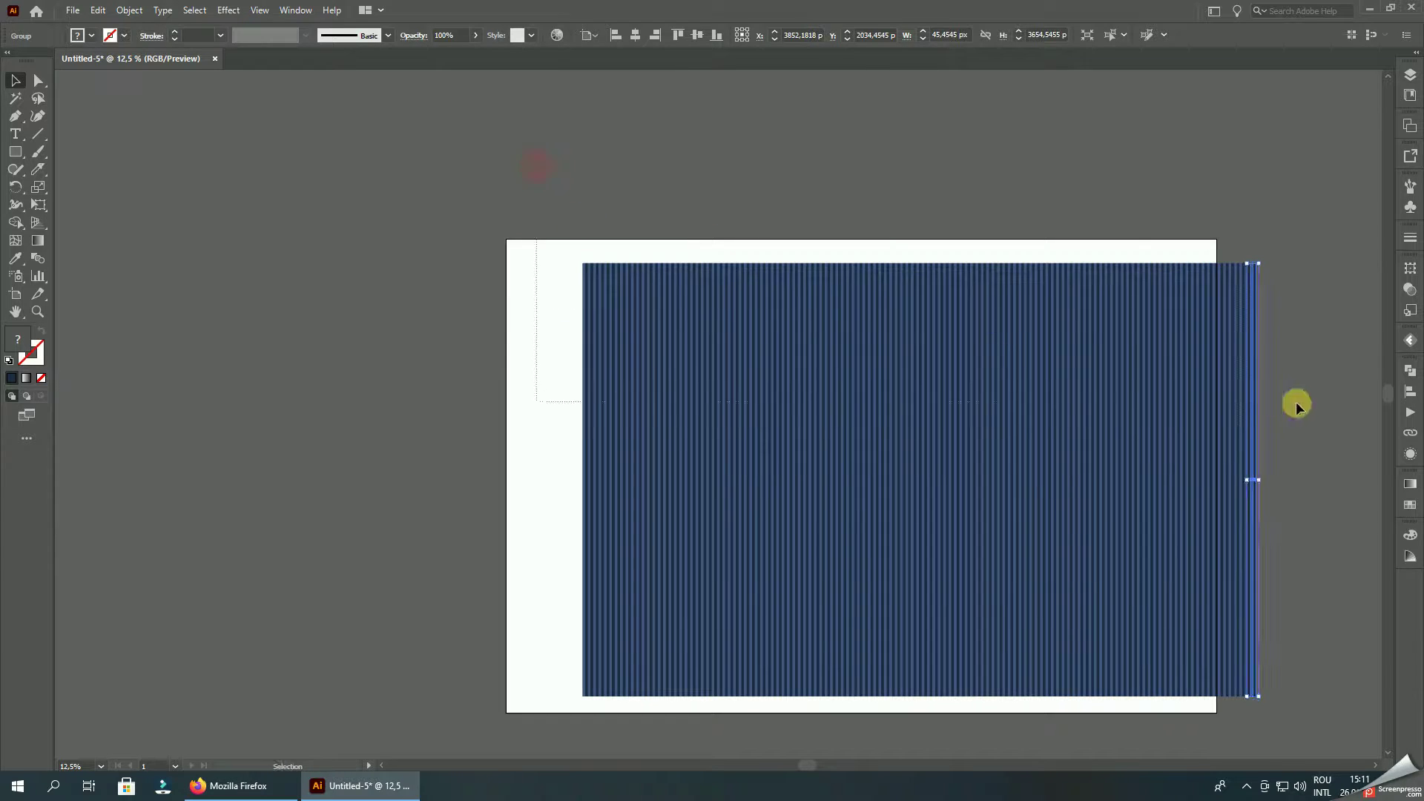
left_click_drag(541, 165, 1297, 408)
- Narrow the striped block to fit the artboard and group it as one object
left_click_drag(1259, 483, 973, 483)
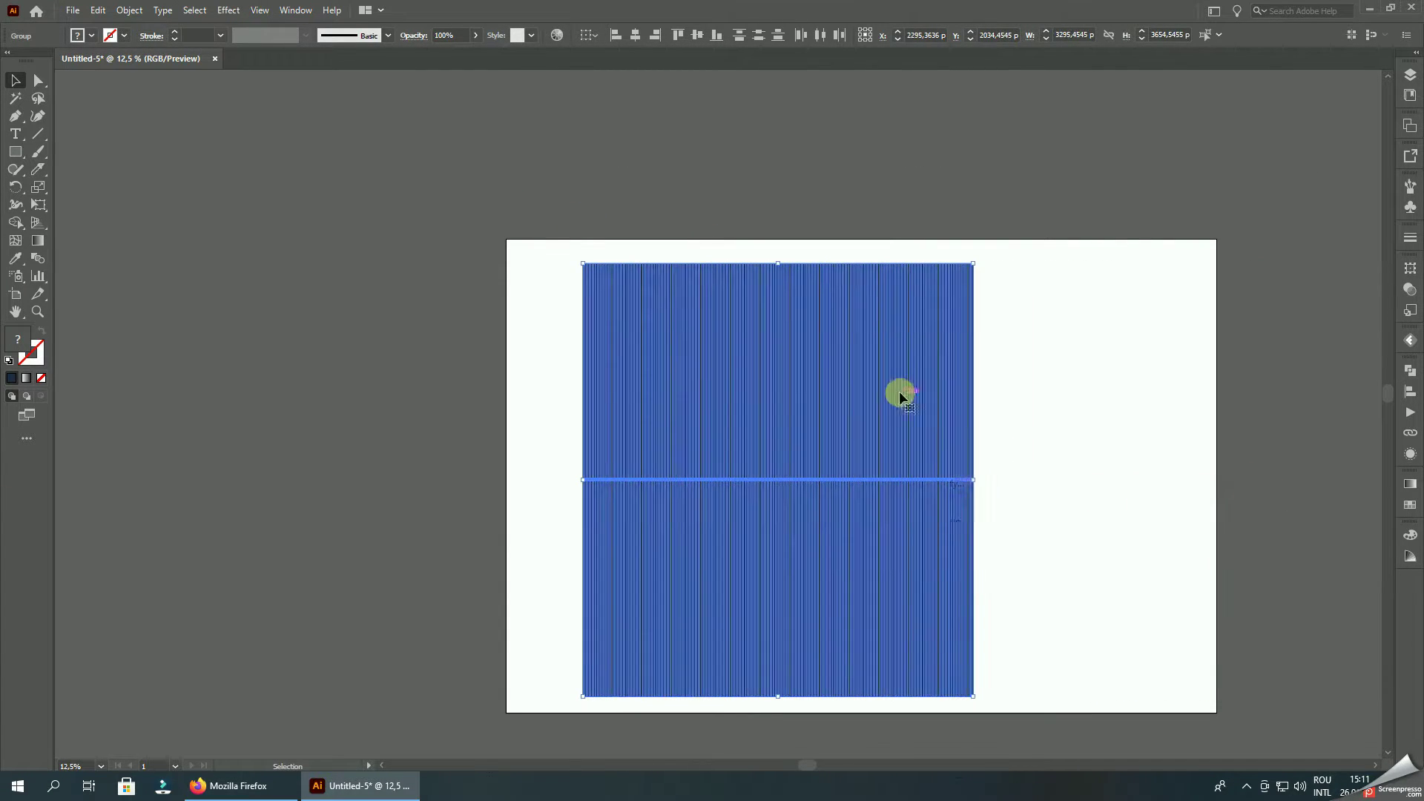
right_click(916, 389)
left_click(956, 506)
key("ctrl+minus")
left_click(734, 389)
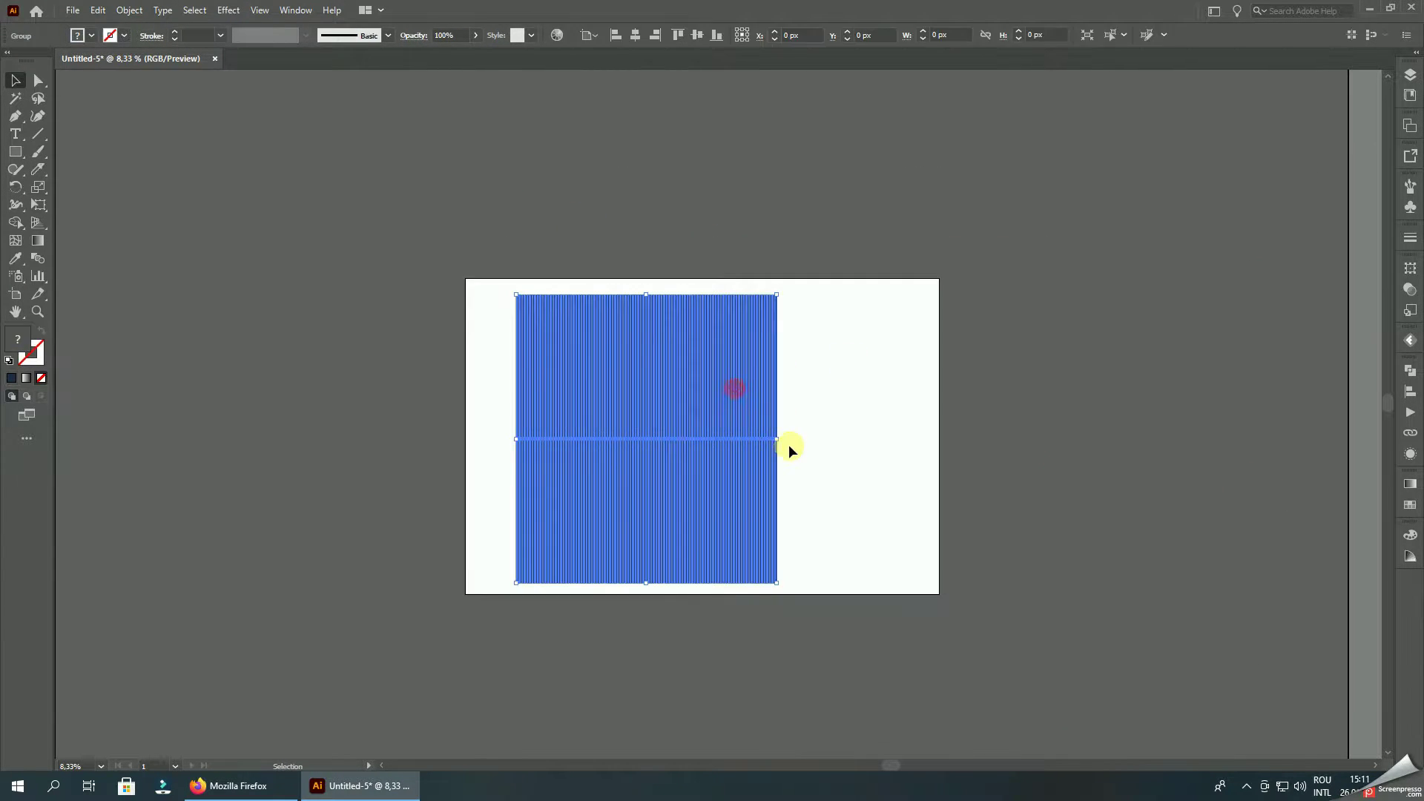
mouse_move(781, 441)
left_mouse_down()
mouse_move(897, 452)
mouse_move(865, 454)
left_mouse_up()
key("ctrl+z")
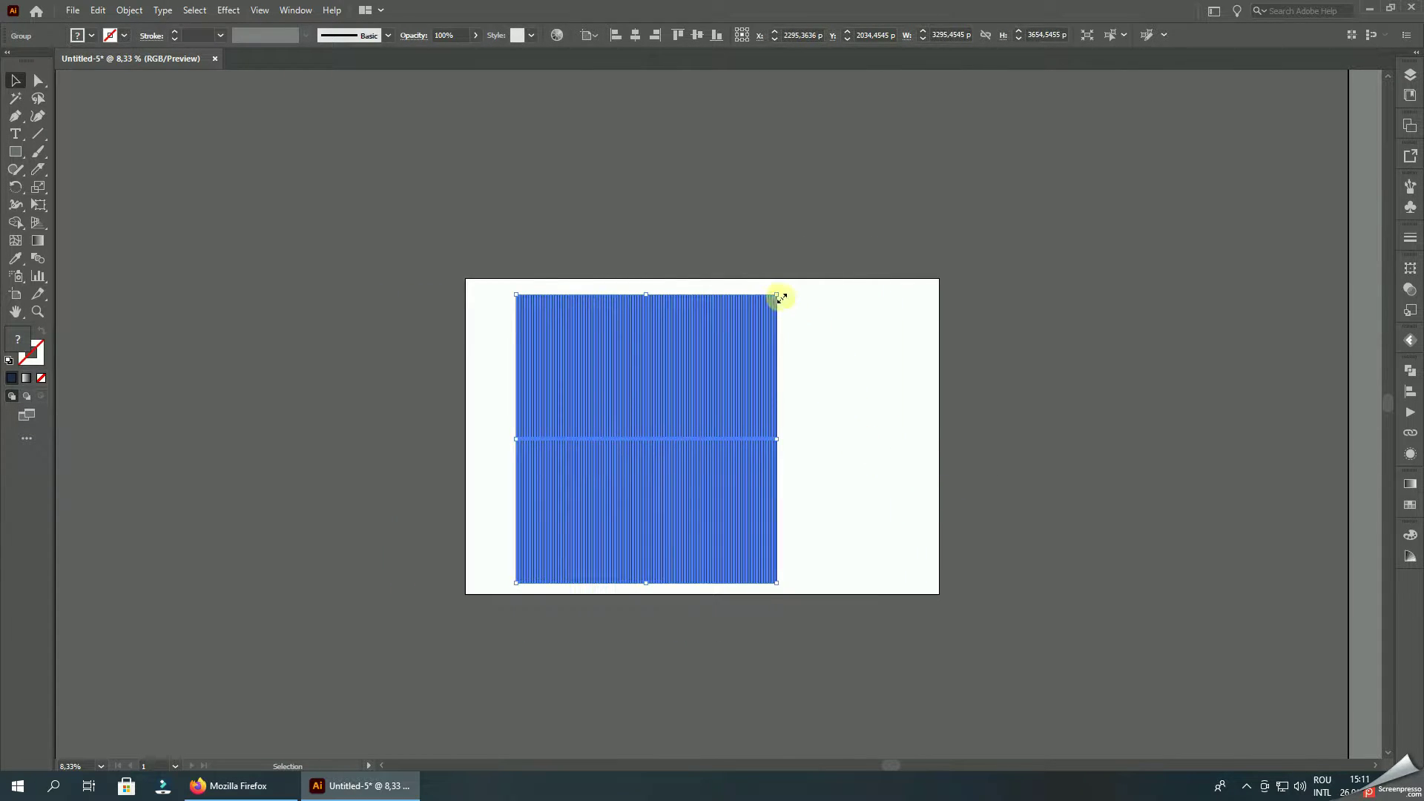
- Rotate the stripes 45°, centre the diamond and enlarge it past the artboard edges
mouse_move(813, 313)
left_mouse_down()
mouse_move(869, 438)
mouse_move(1034, 382)
mouse_move(1118, 421)
left_mouse_up()
left_click(658, 35)
left_click(1171, 263)
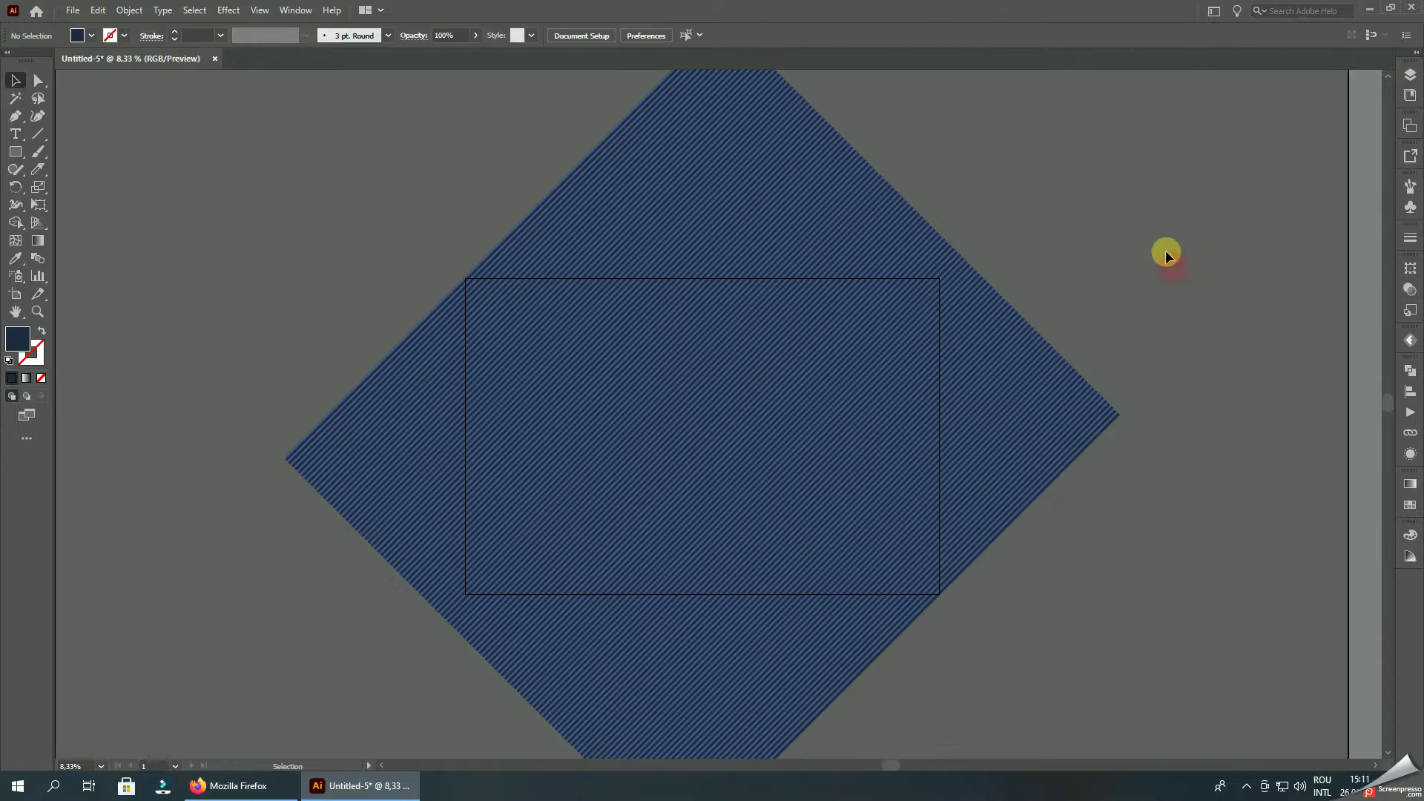
left_click(1072, 409)
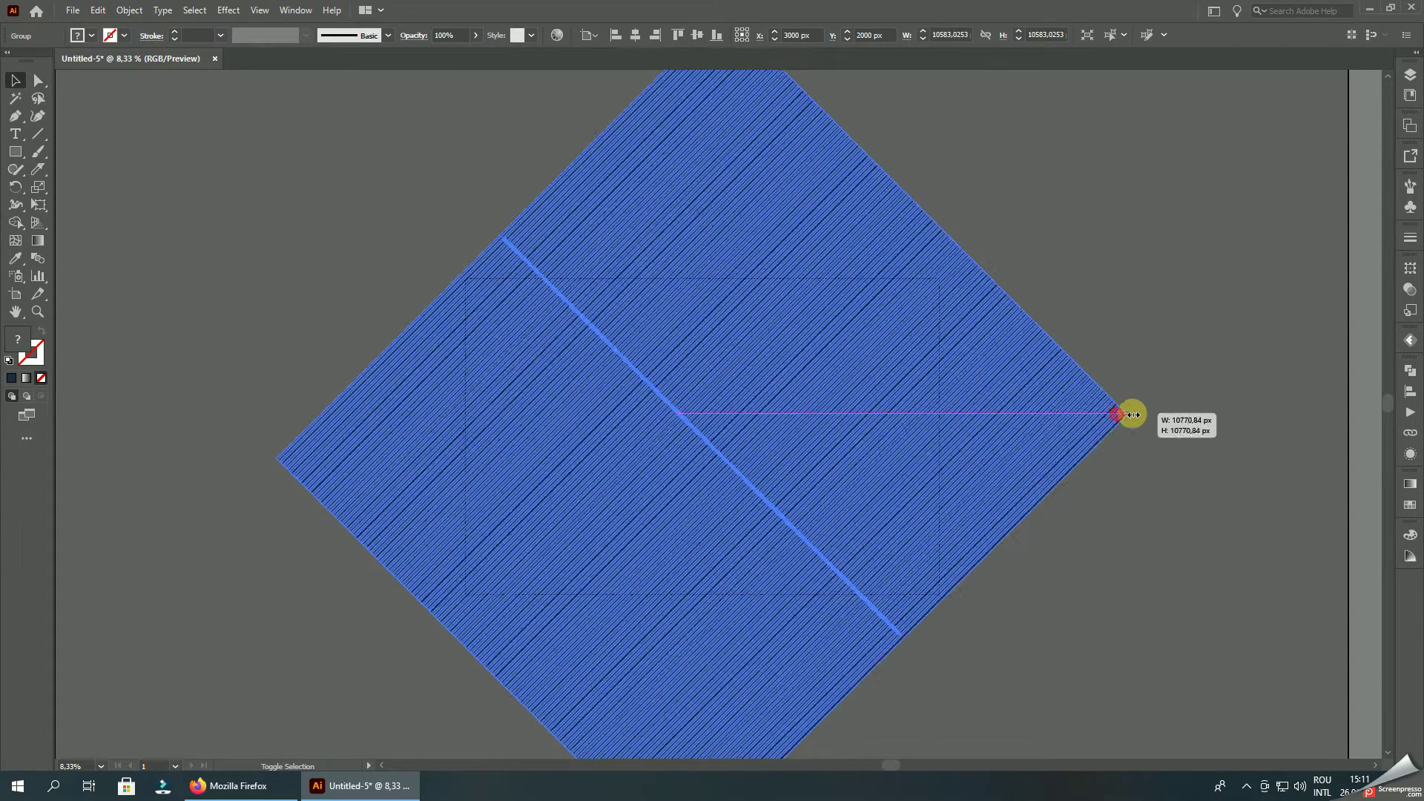
left_click_drag(1121, 414, 1137, 413)
left_click(1170, 280)
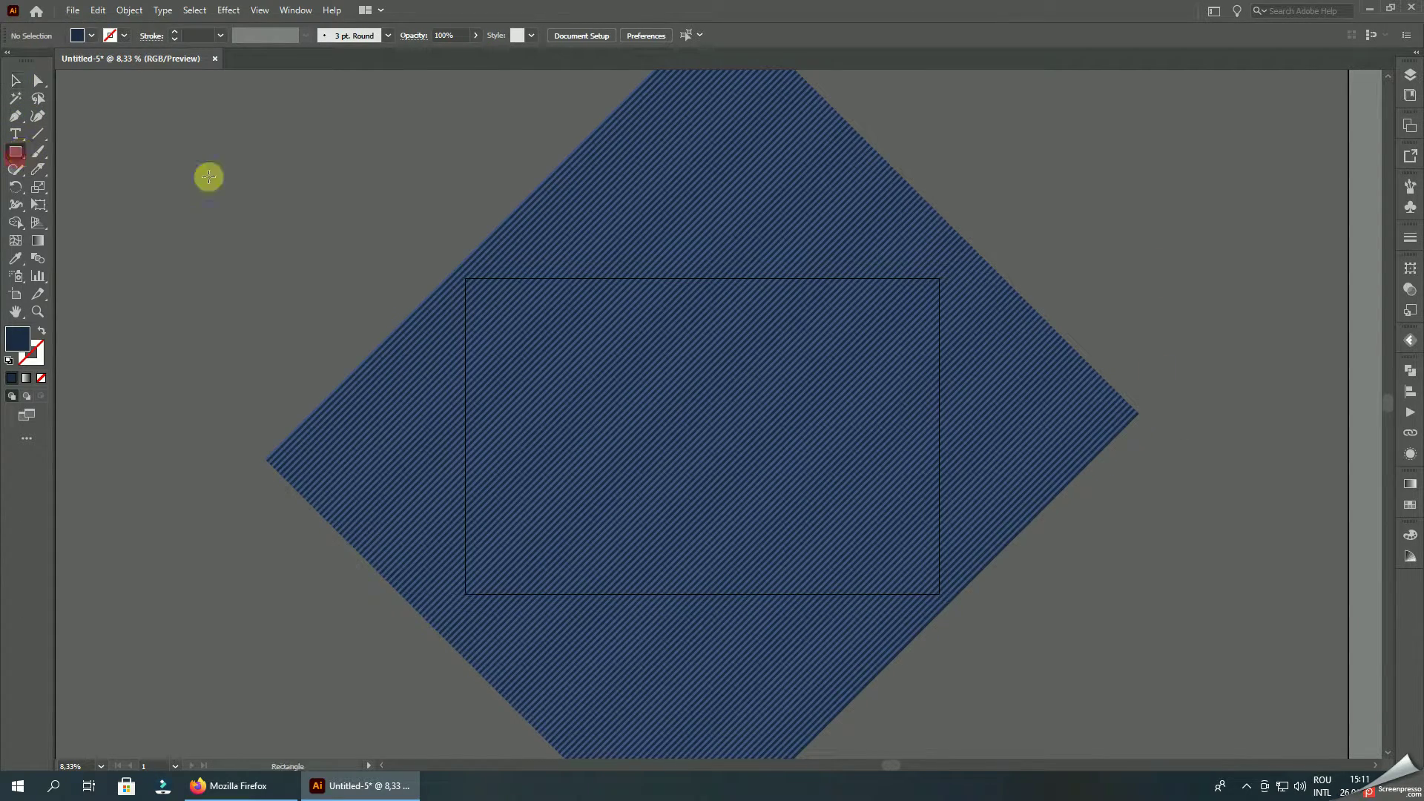
- Create a 6000×4000 px rectangle centred on the artboard and place a copy below it
left_click(209, 177)
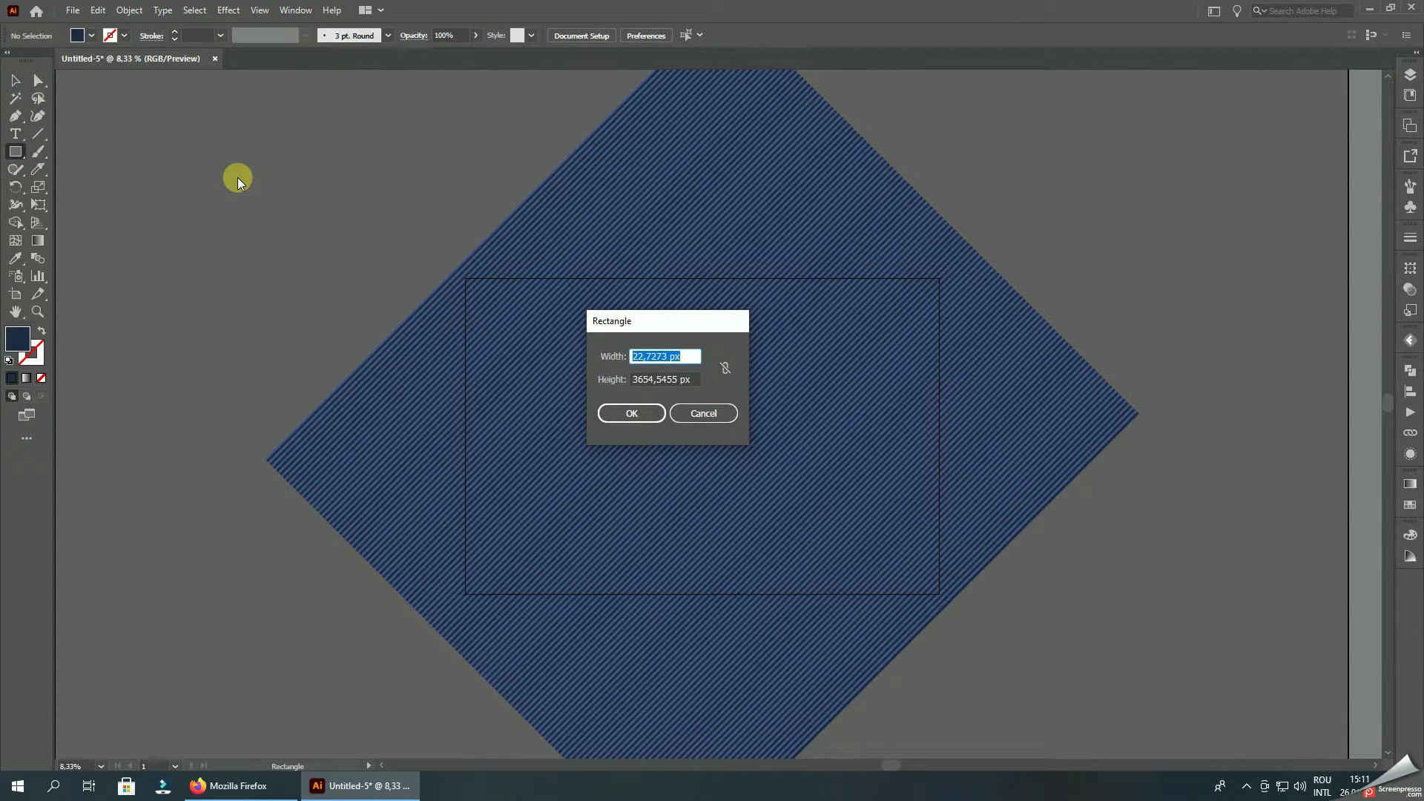
type("00")
key("Tab")
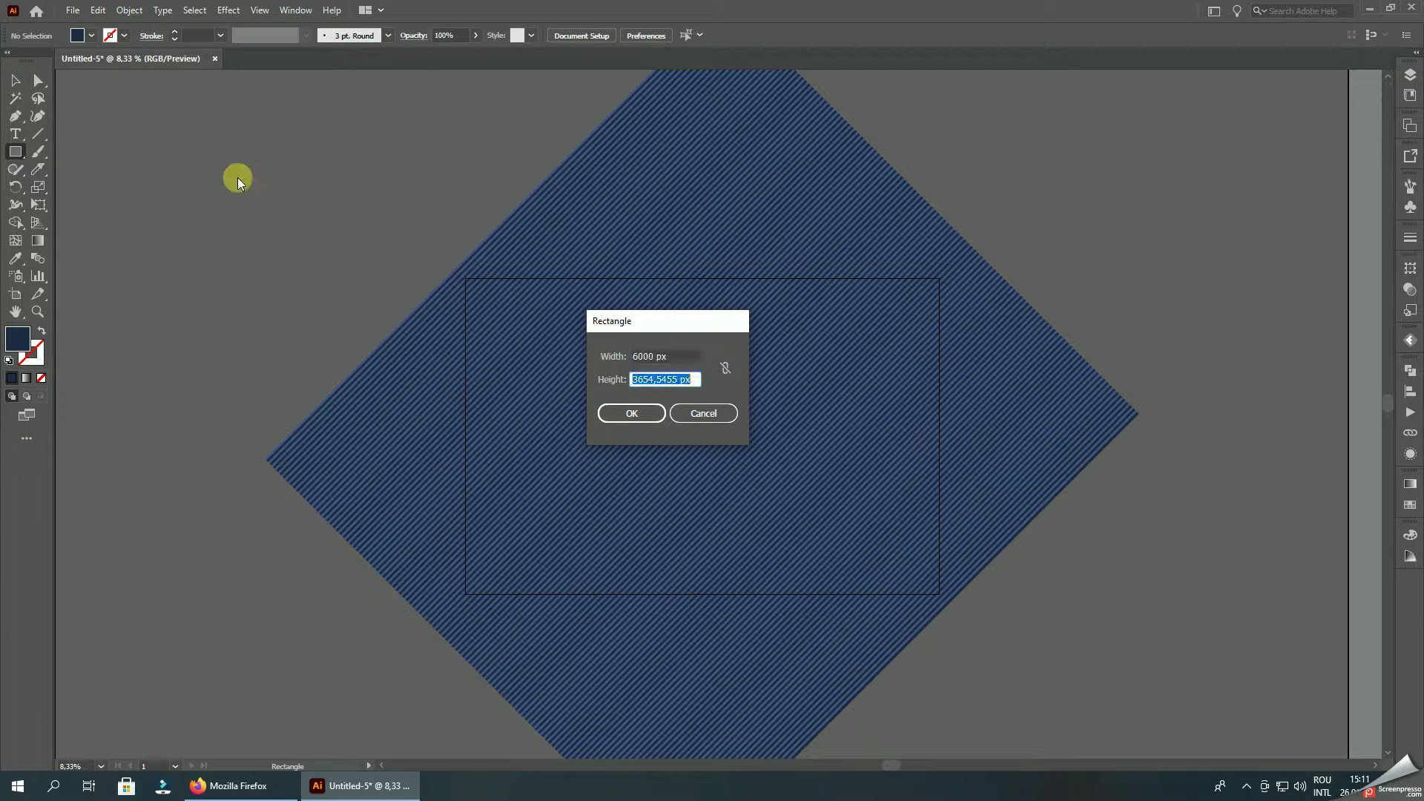
type("4000")
key("Return")
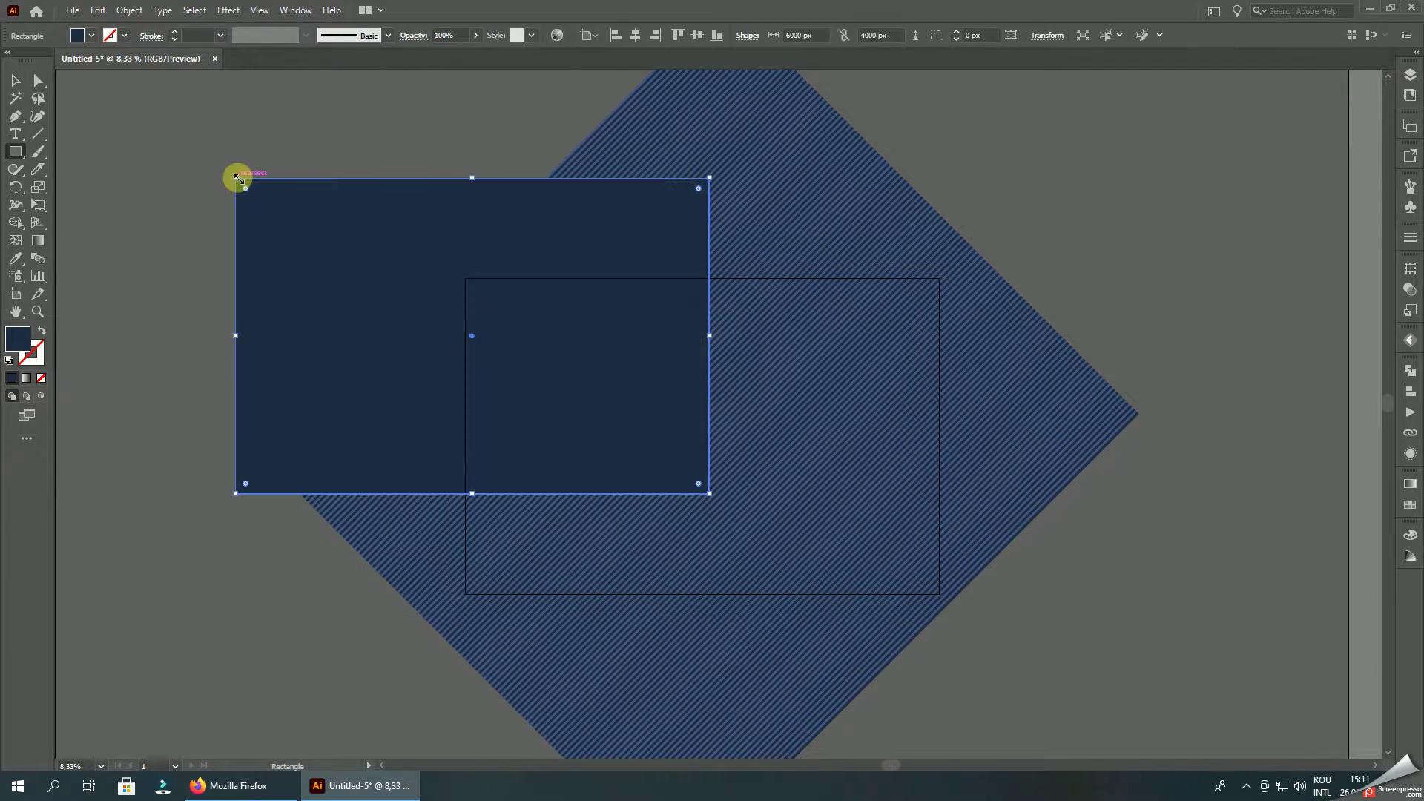
left_click(15, 80)
left_click(696, 42)
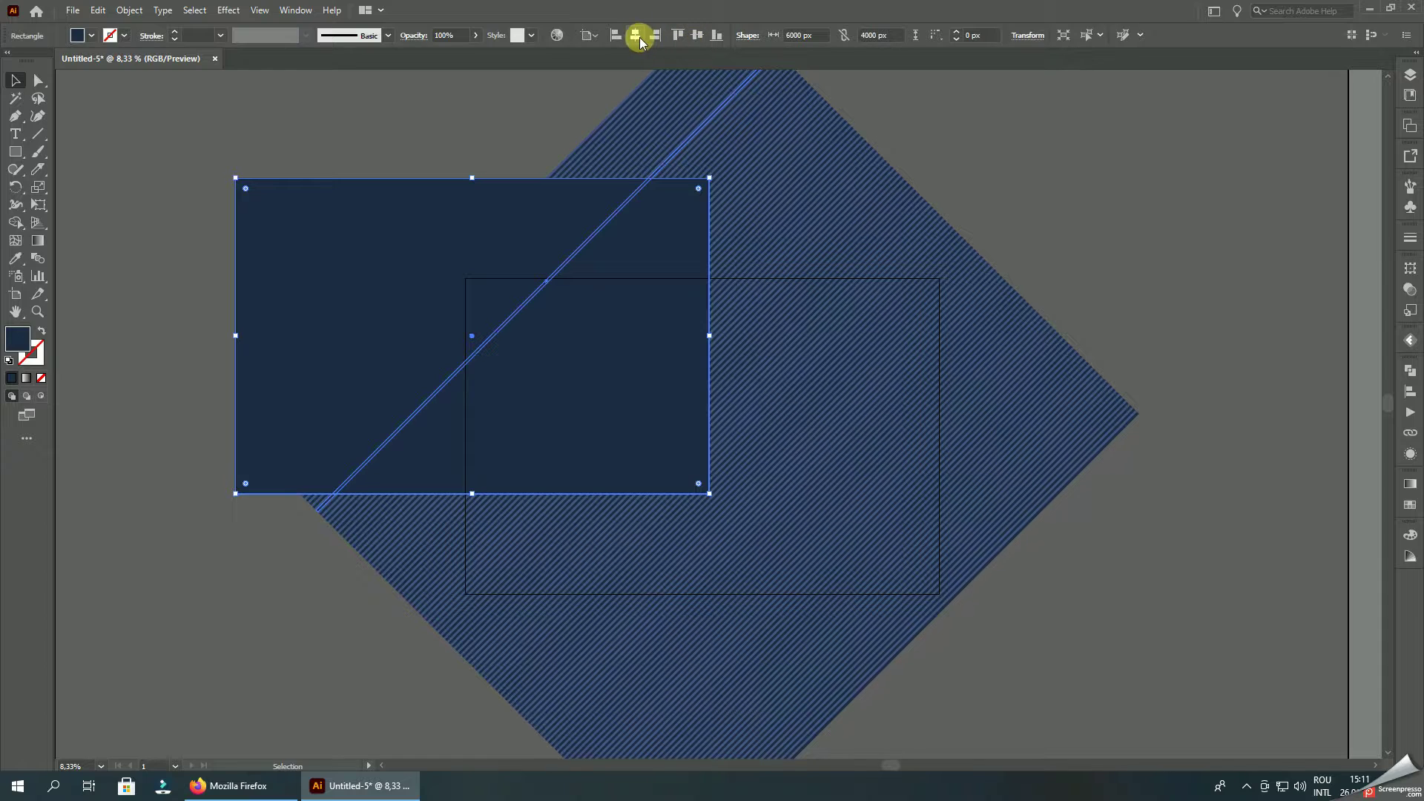
left_click(636, 35)
left_click(697, 35)
left_click_drag(773, 386, 795, 700)
- Clip the striped diamond to the centred rectangle with a clipping mask
left_click(890, 403)
left_click(831, 170, "shift")
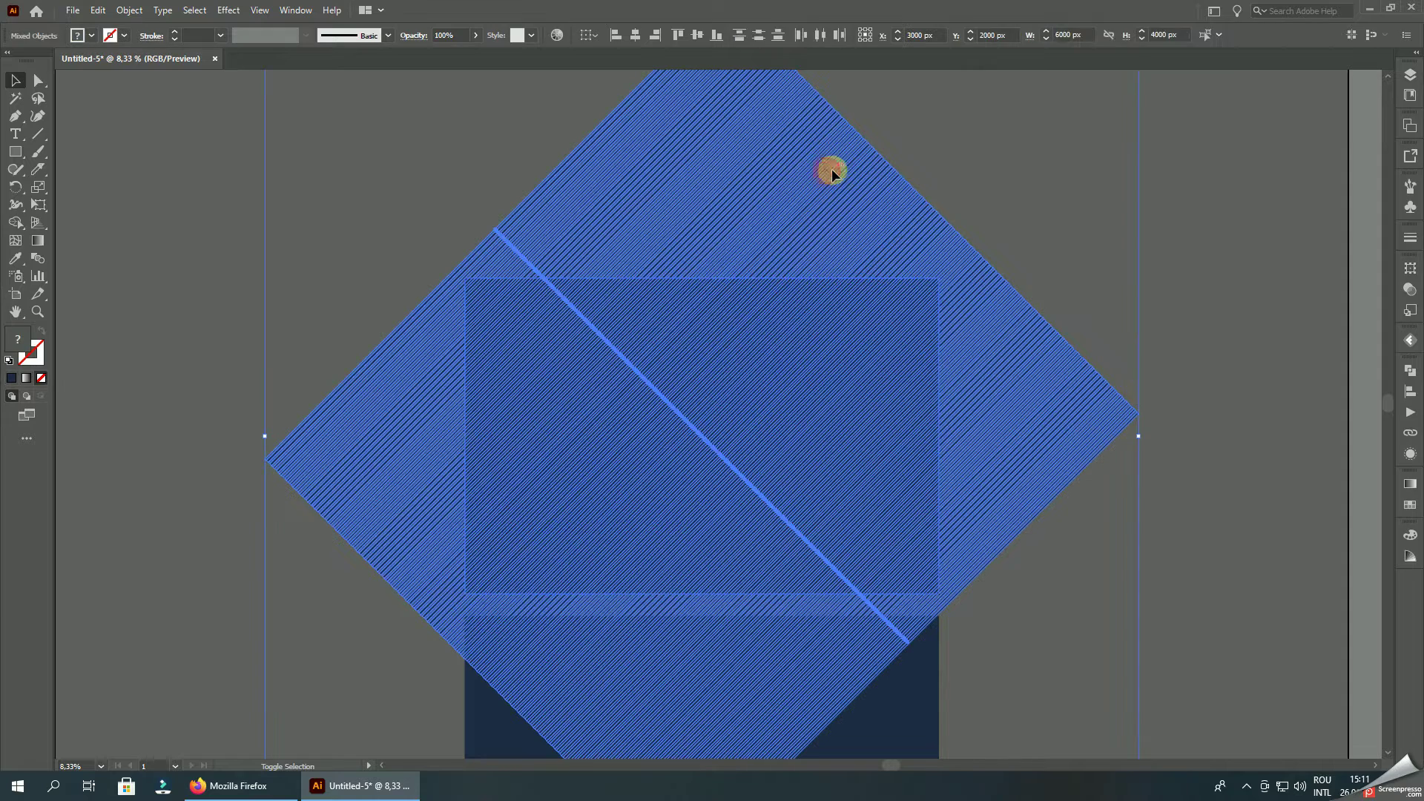
left_click(1017, 142)
left_click(853, 395)
left_click(894, 242, "shift")
right_click(899, 233)
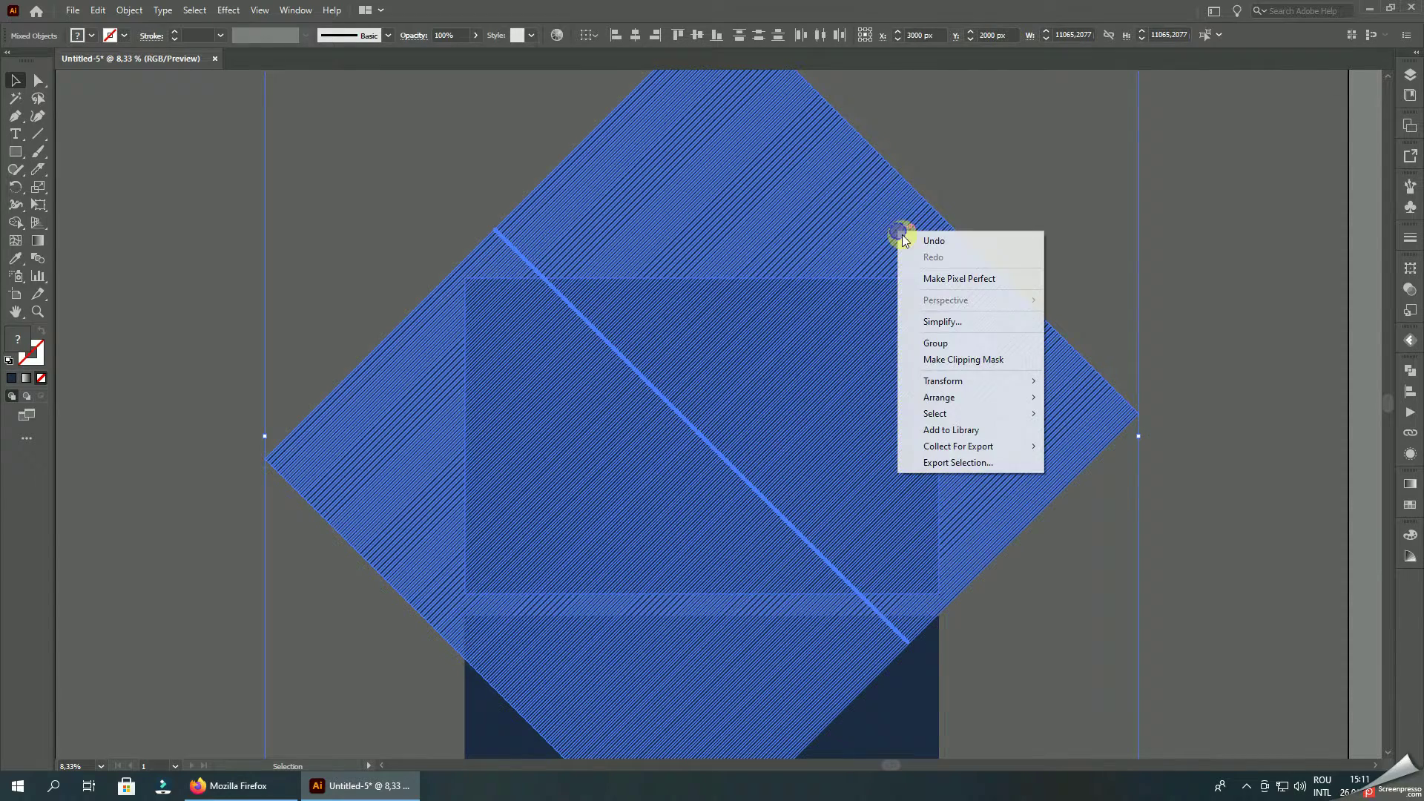
left_click(961, 360)
scroll(1098, 245, "up", 3)
left_click(887, 591)
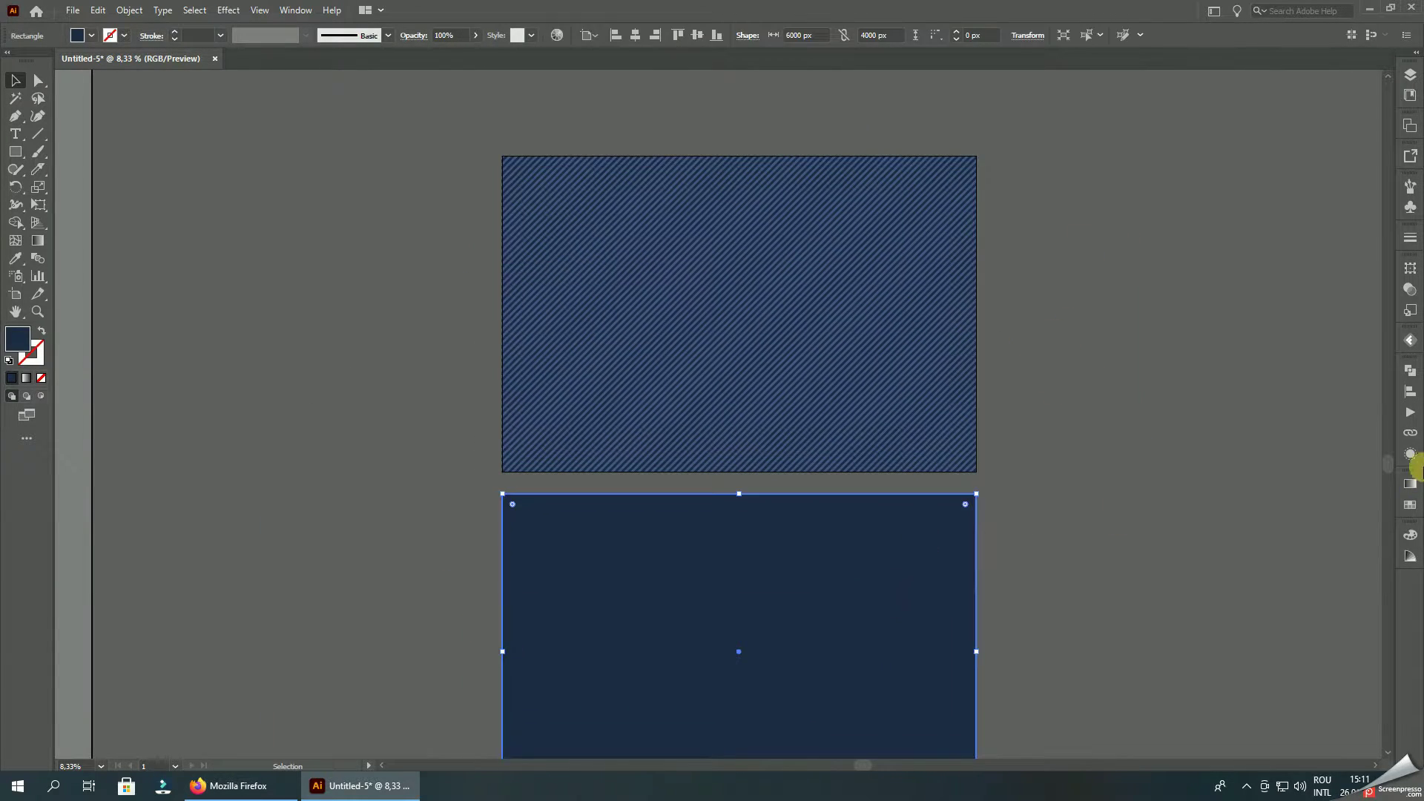
- Edit the gradient to navy and black, removing the white stop
left_click(1411, 484)
left_click(1338, 597)
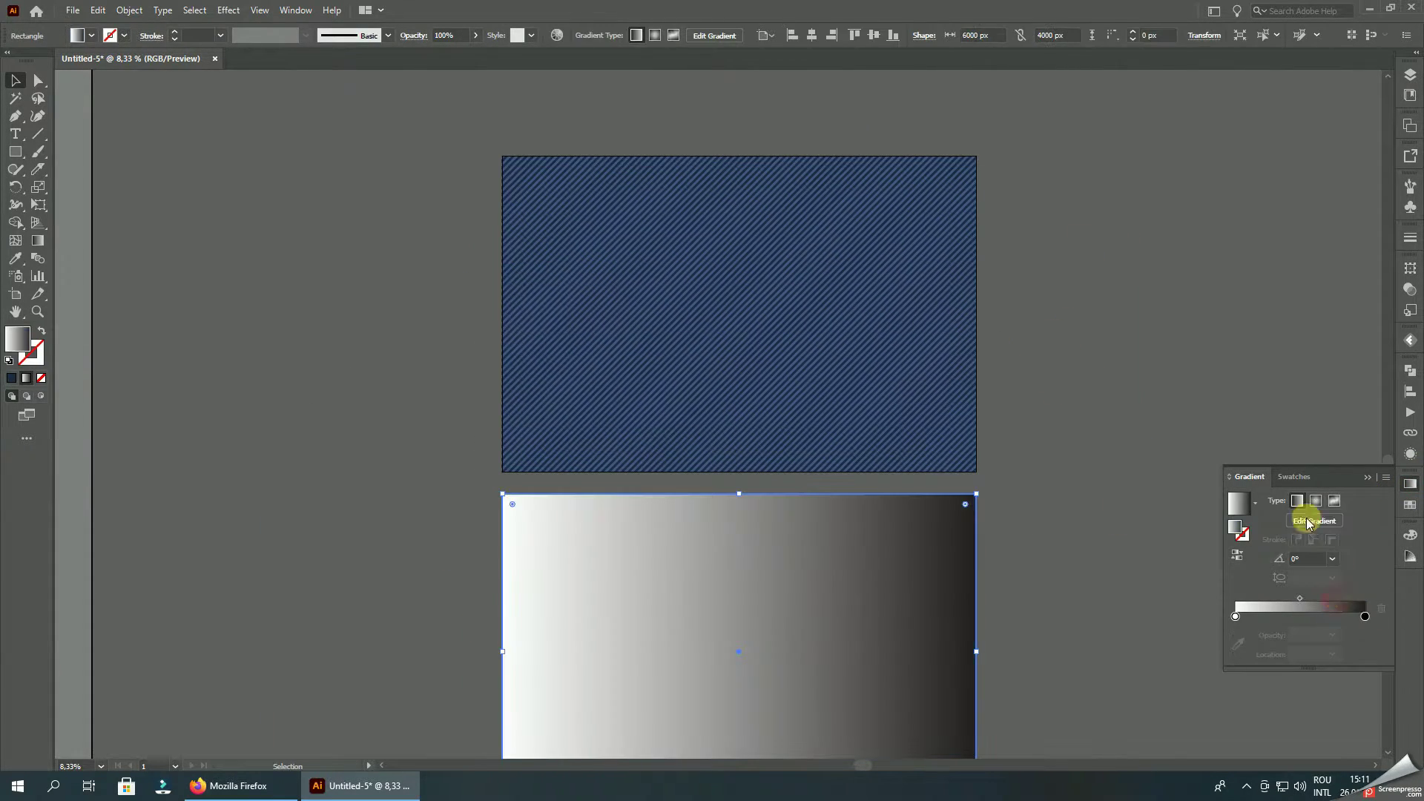
key("ctrl+z")
left_click(1277, 607)
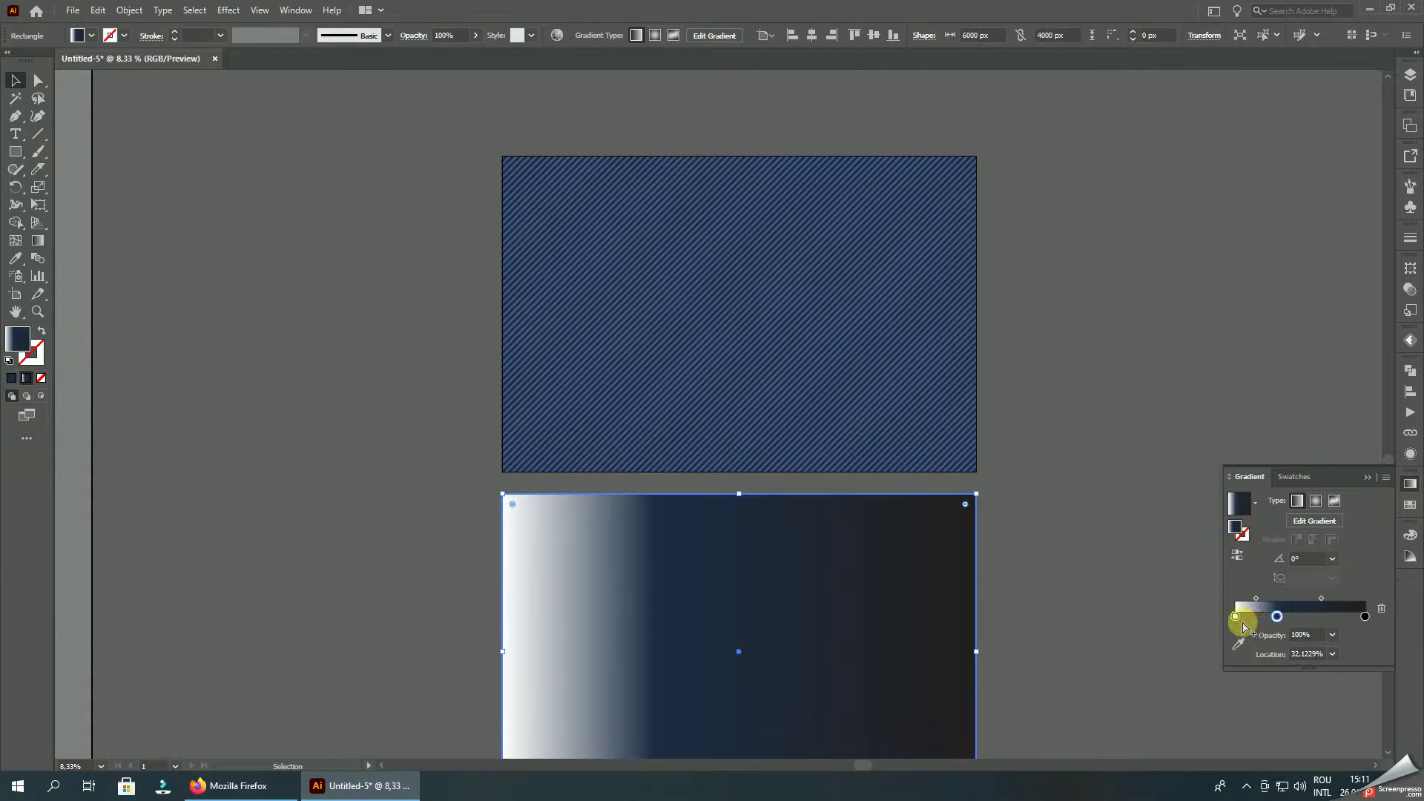
left_click_drag(1236, 619, 1237, 668)
left_click_drag(1275, 618, 1261, 618)
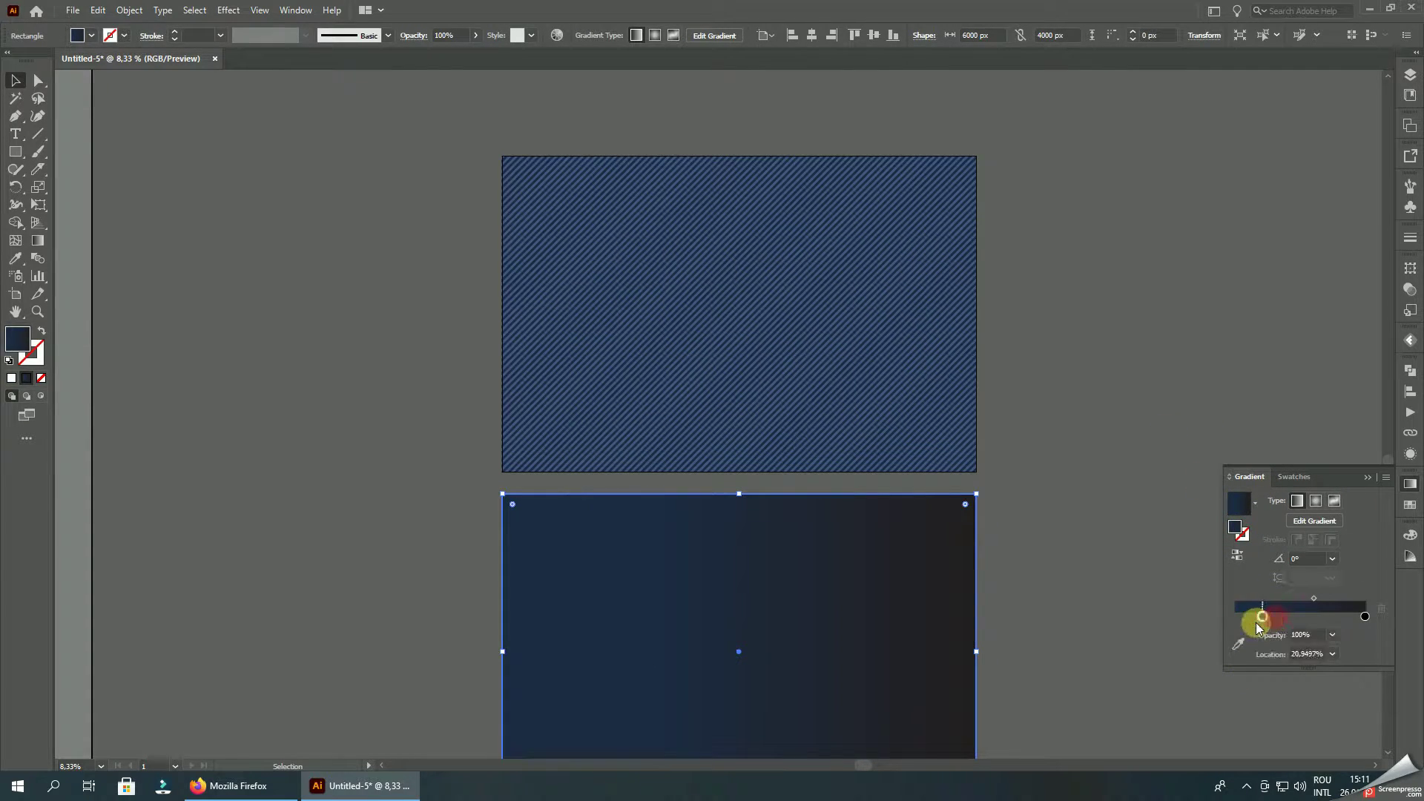
- Draw a small helper square left of the artwork and fill it dark navy
left_click(14, 152)
left_click_drag(221, 170, 373, 321)
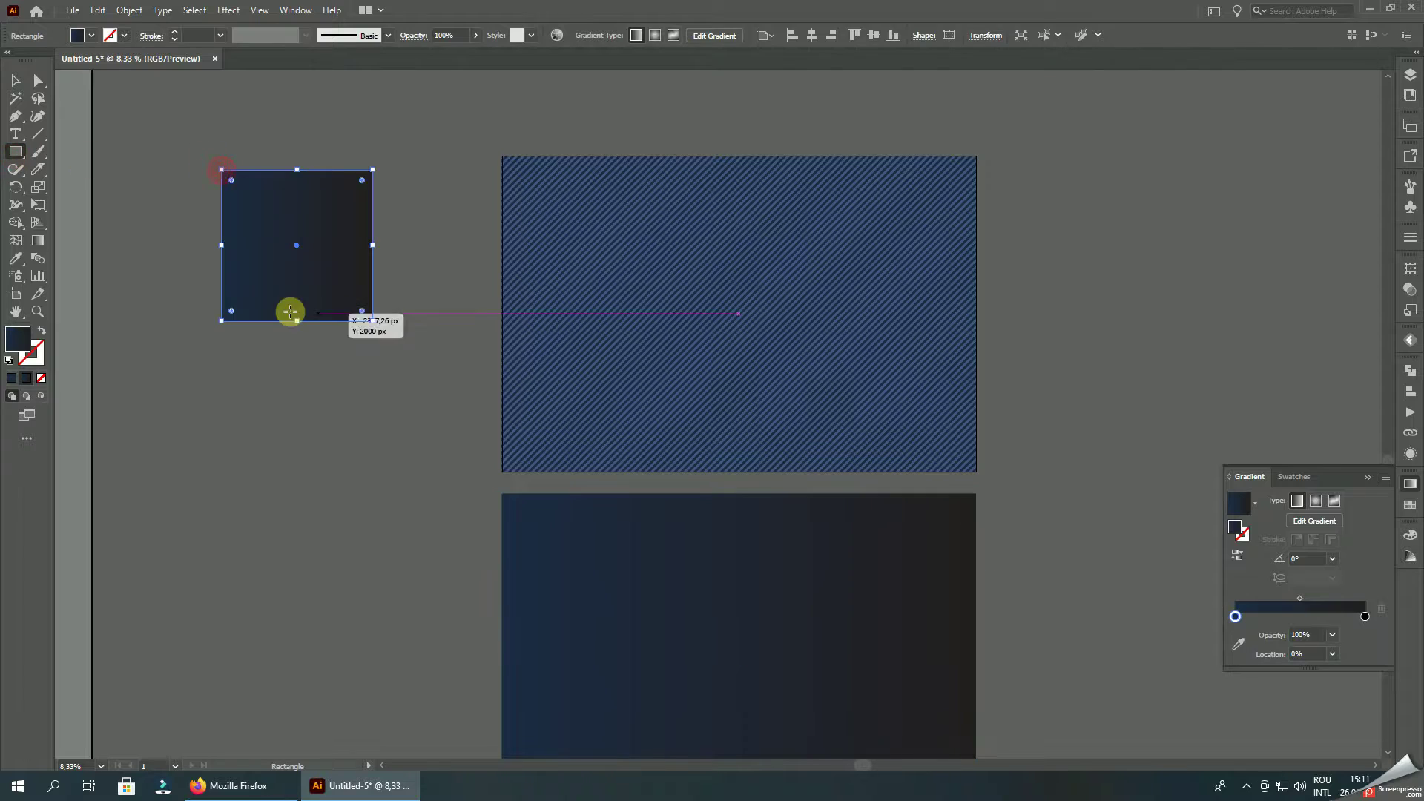
left_click(26, 378)
double_click(18, 339)
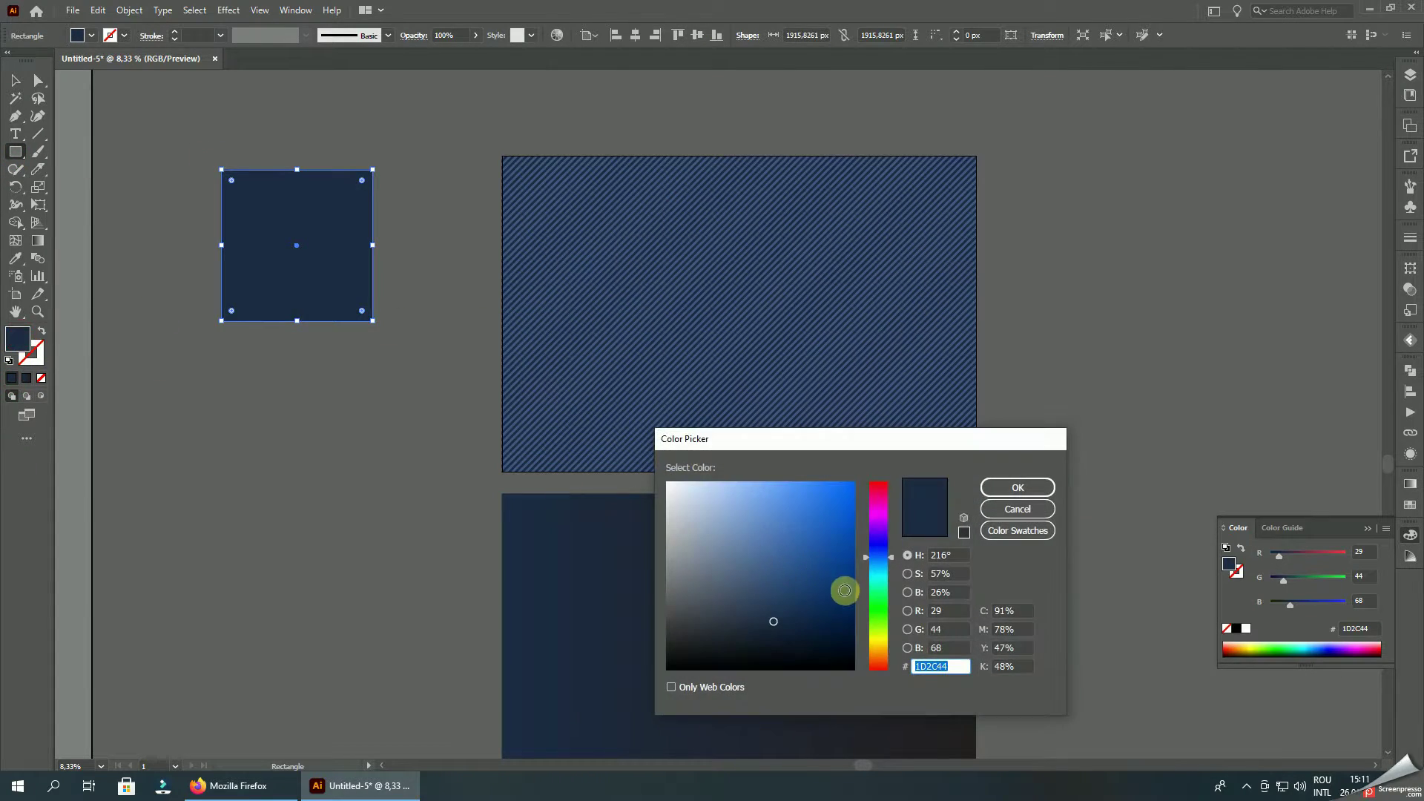
left_click_drag(819, 642, 822, 644)
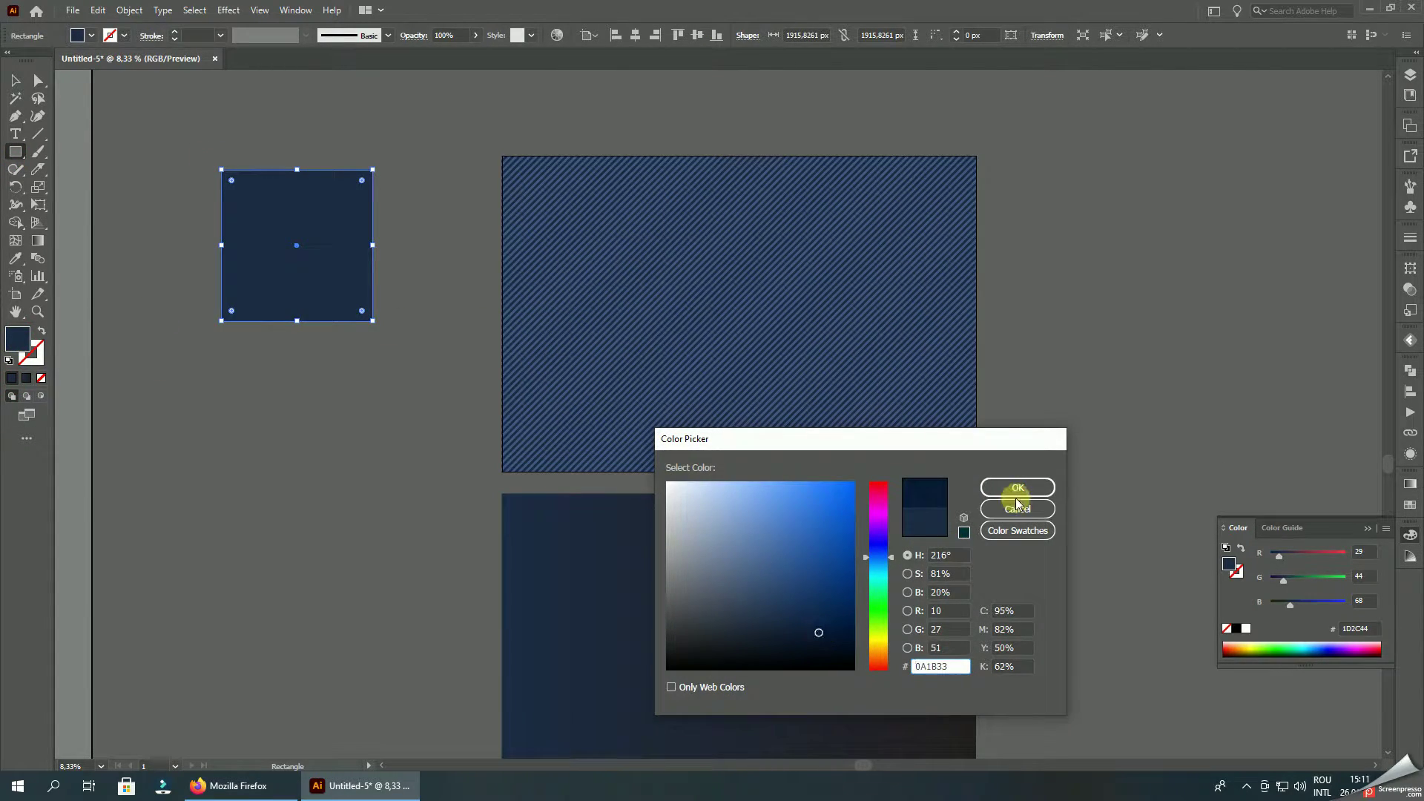
left_click(1018, 490)
- Align the gradient rectangle over the striped one and make its gradient radial
left_click(15, 80)
left_click(835, 598)
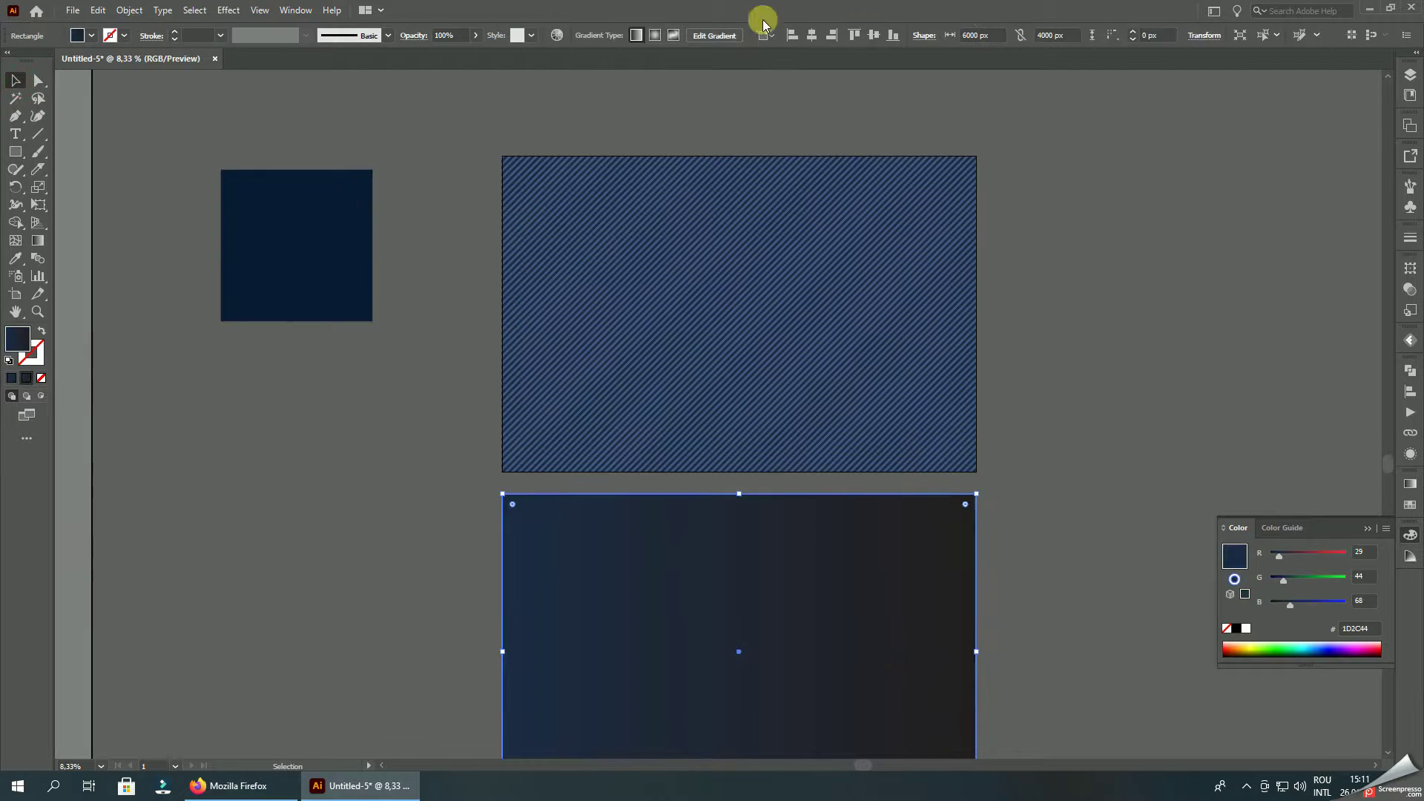
left_click(875, 36)
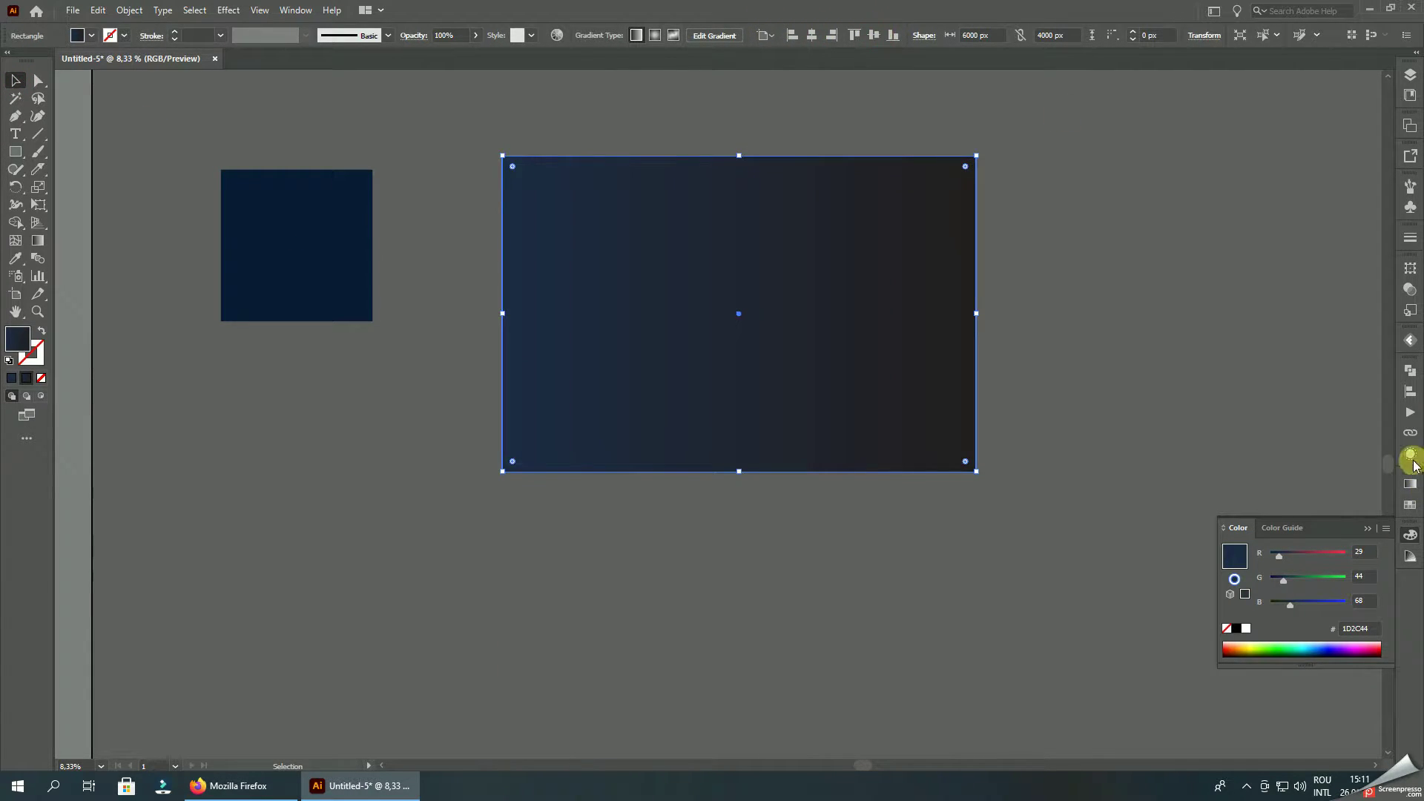
left_click(1411, 486)
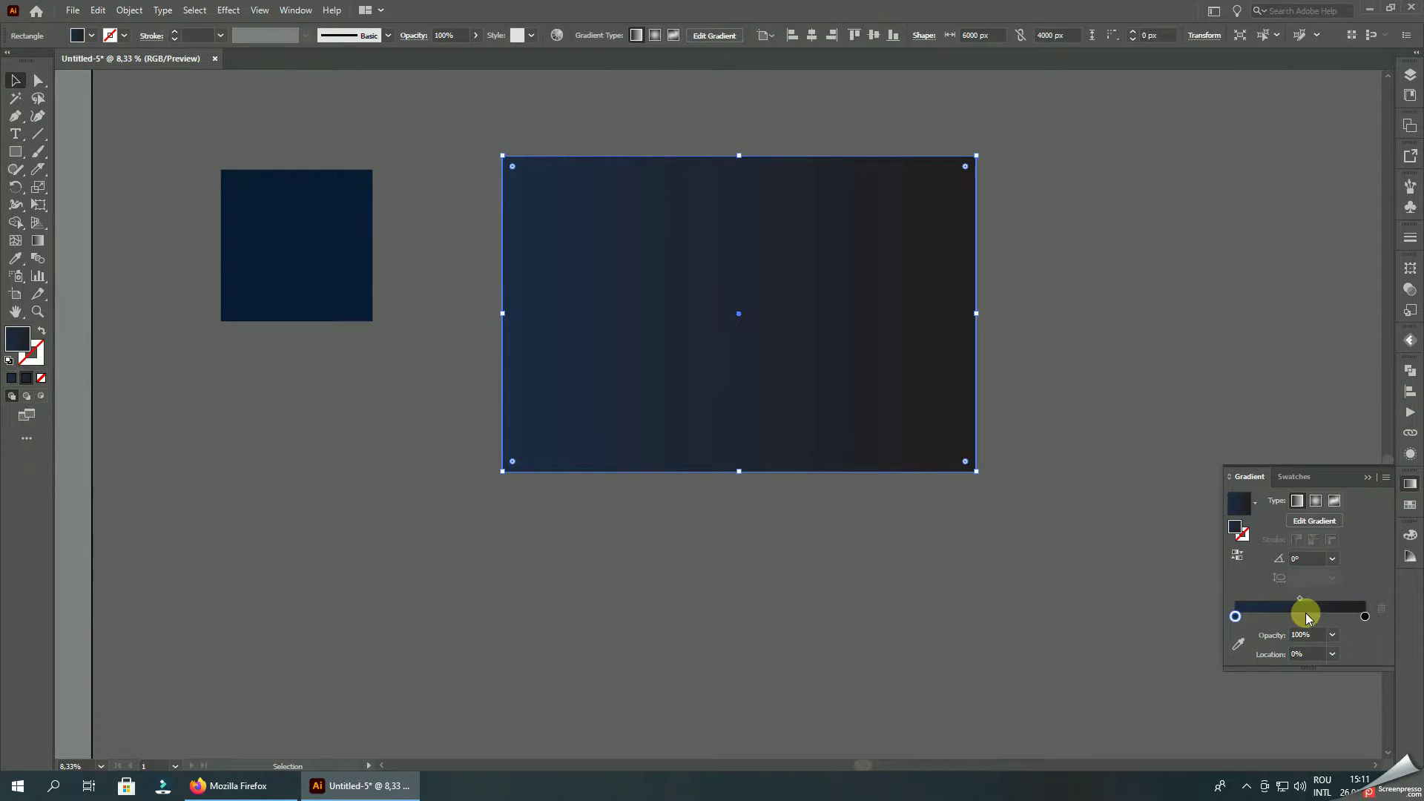
left_click(1317, 502)
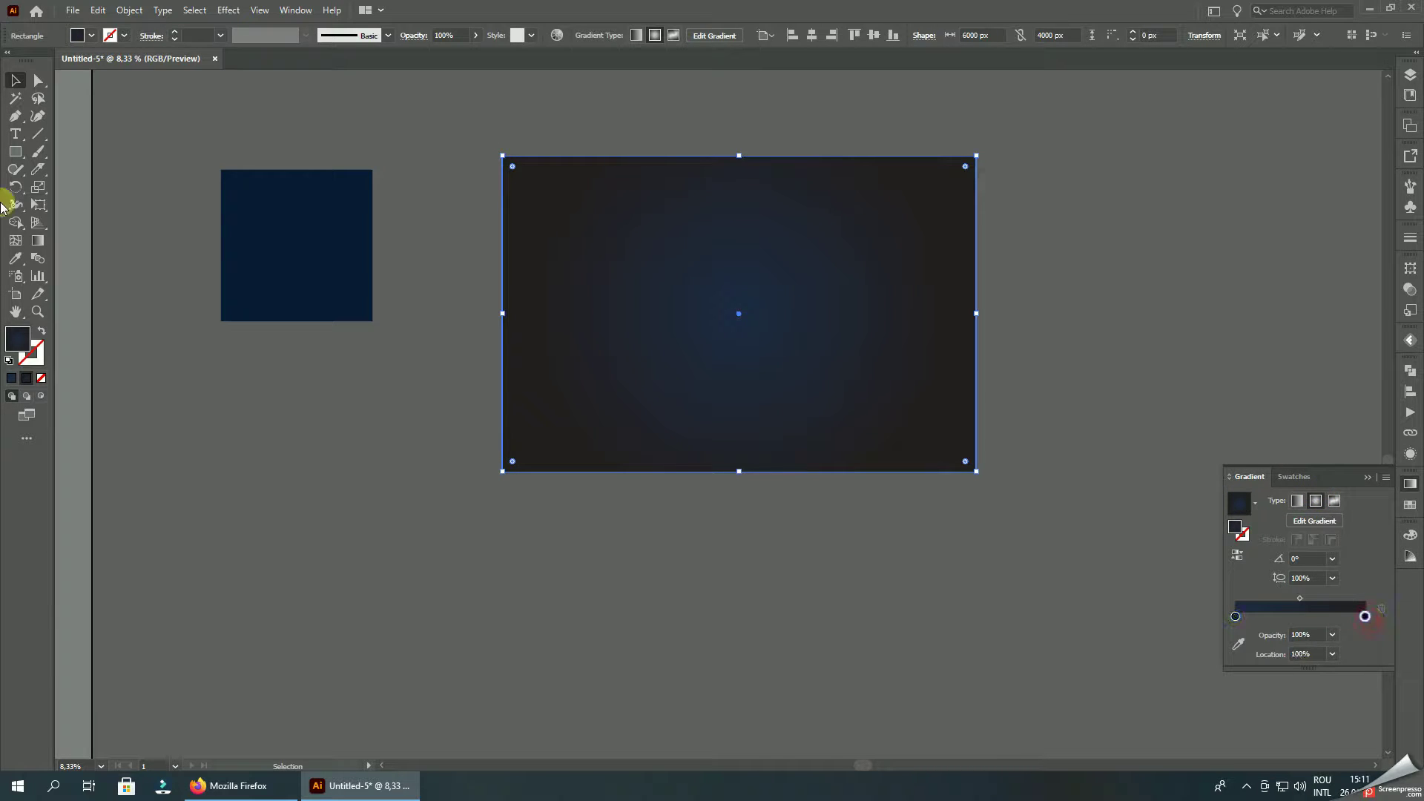
- Sample the square's navy into the gradient, set the centre stop to 0% opacity, widen the radial reach
left_click(17, 260)
left_click(318, 234)
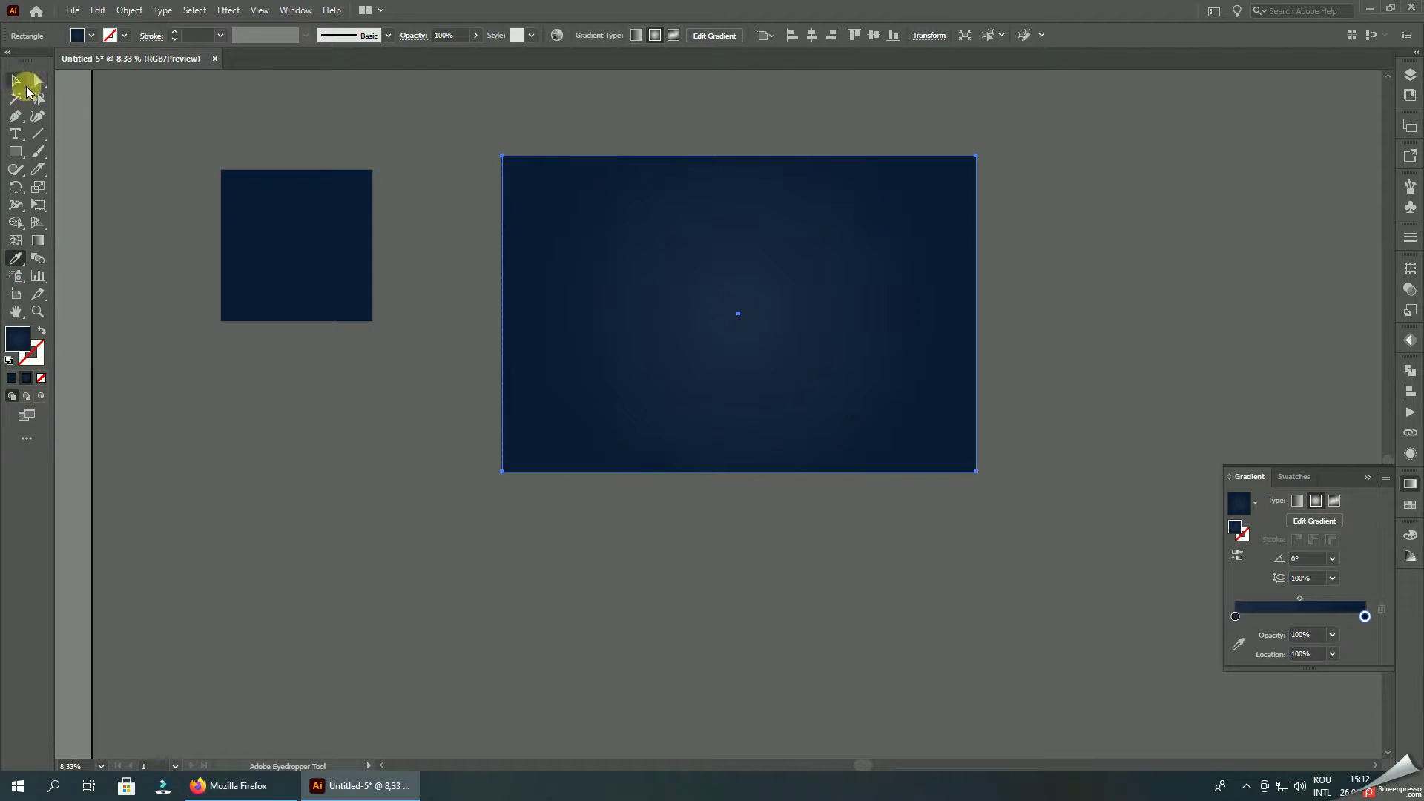
left_click(16, 80)
left_click(1332, 638)
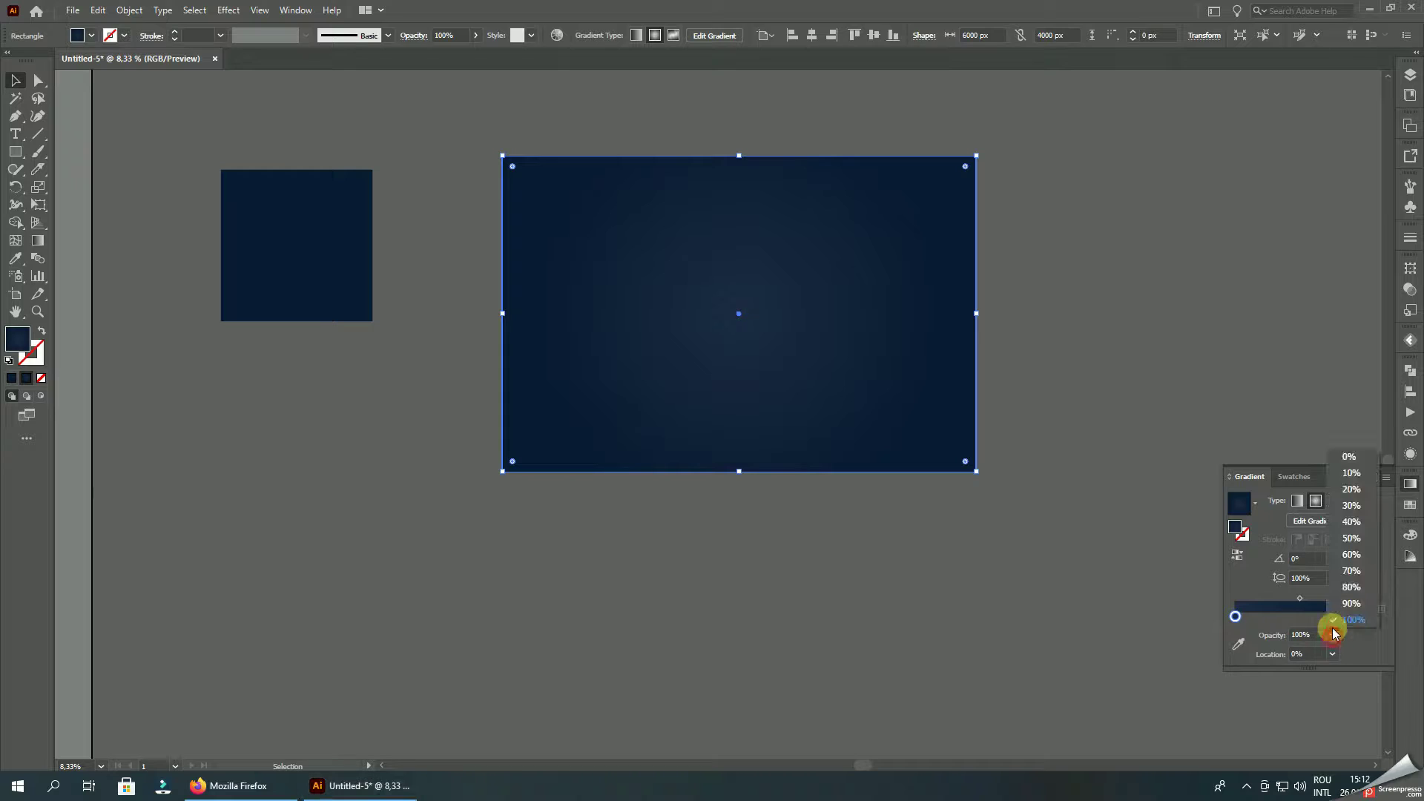
left_click(1351, 457)
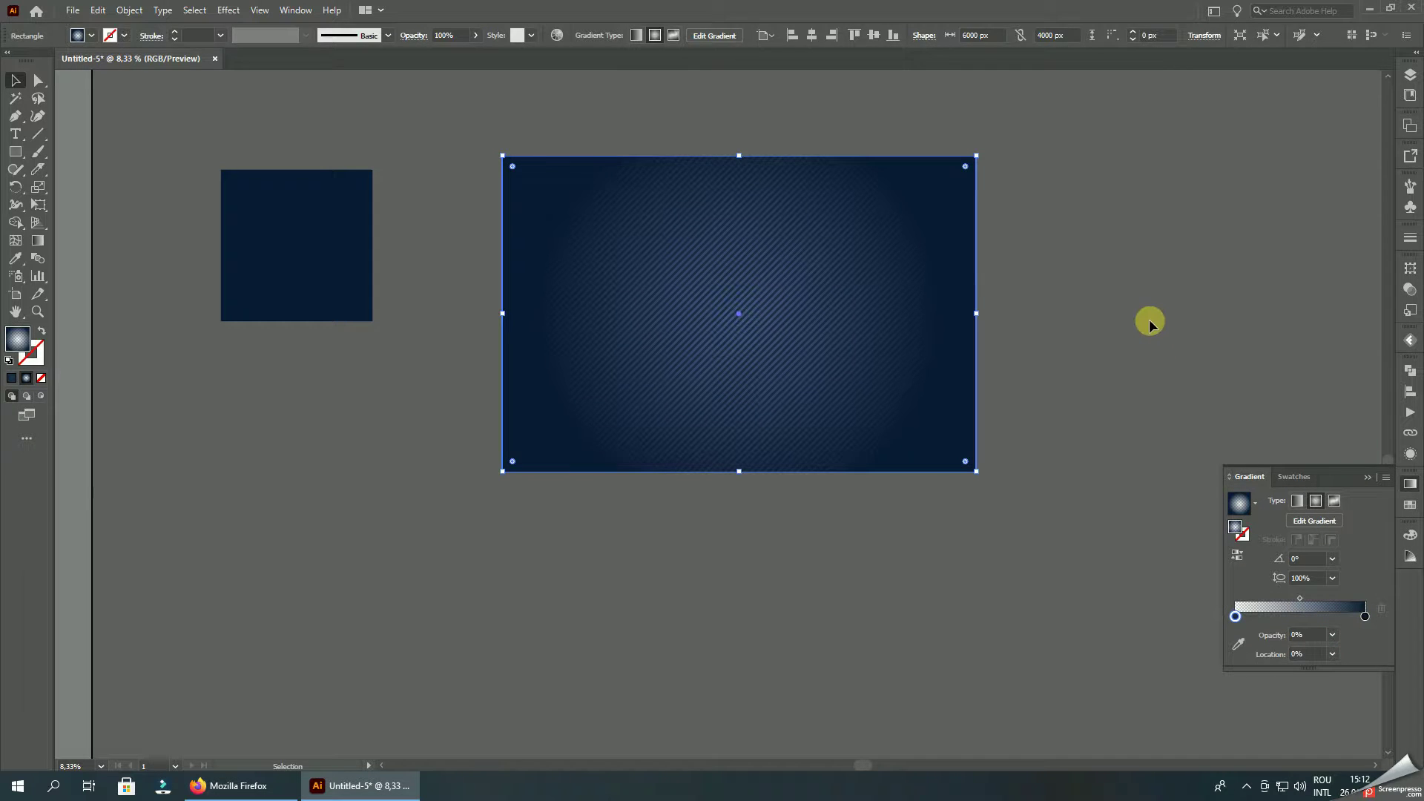
left_click(34, 236)
left_click_drag(948, 315, 1031, 315)
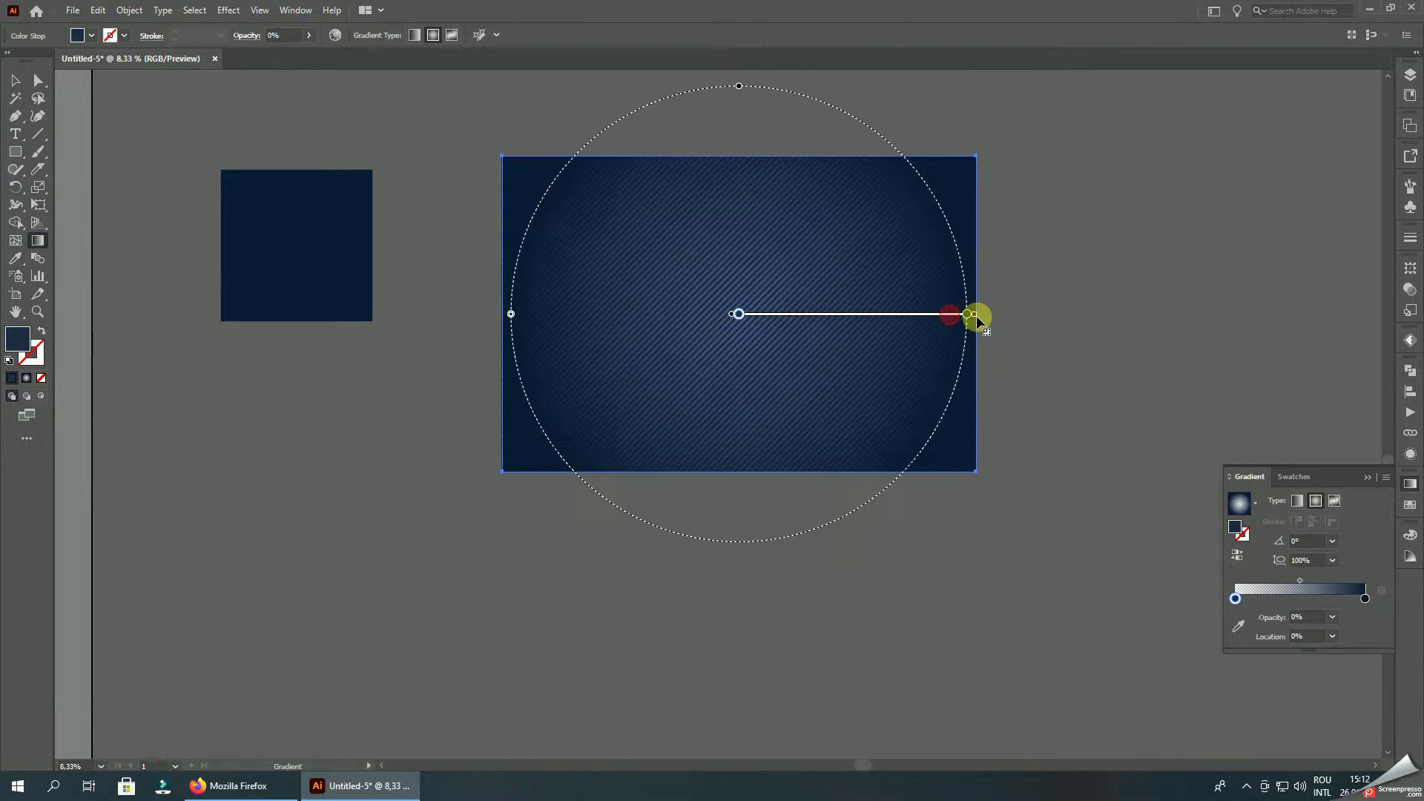
left_click_drag(889, 311, 840, 313)
left_click(15, 80)
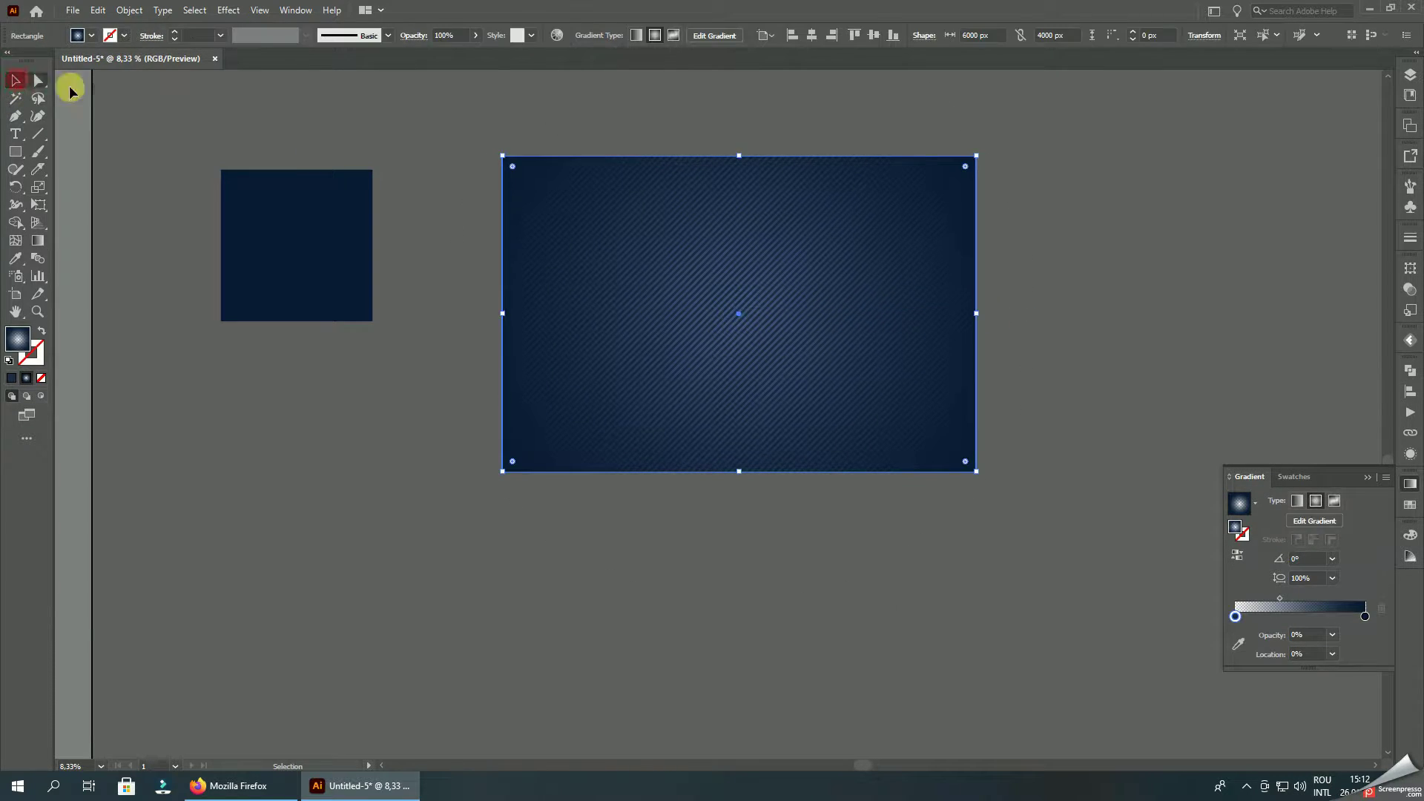
left_click(239, 92)
- Darken the helper square and apply its colour to the gradient's outer end stop
left_click(324, 241)
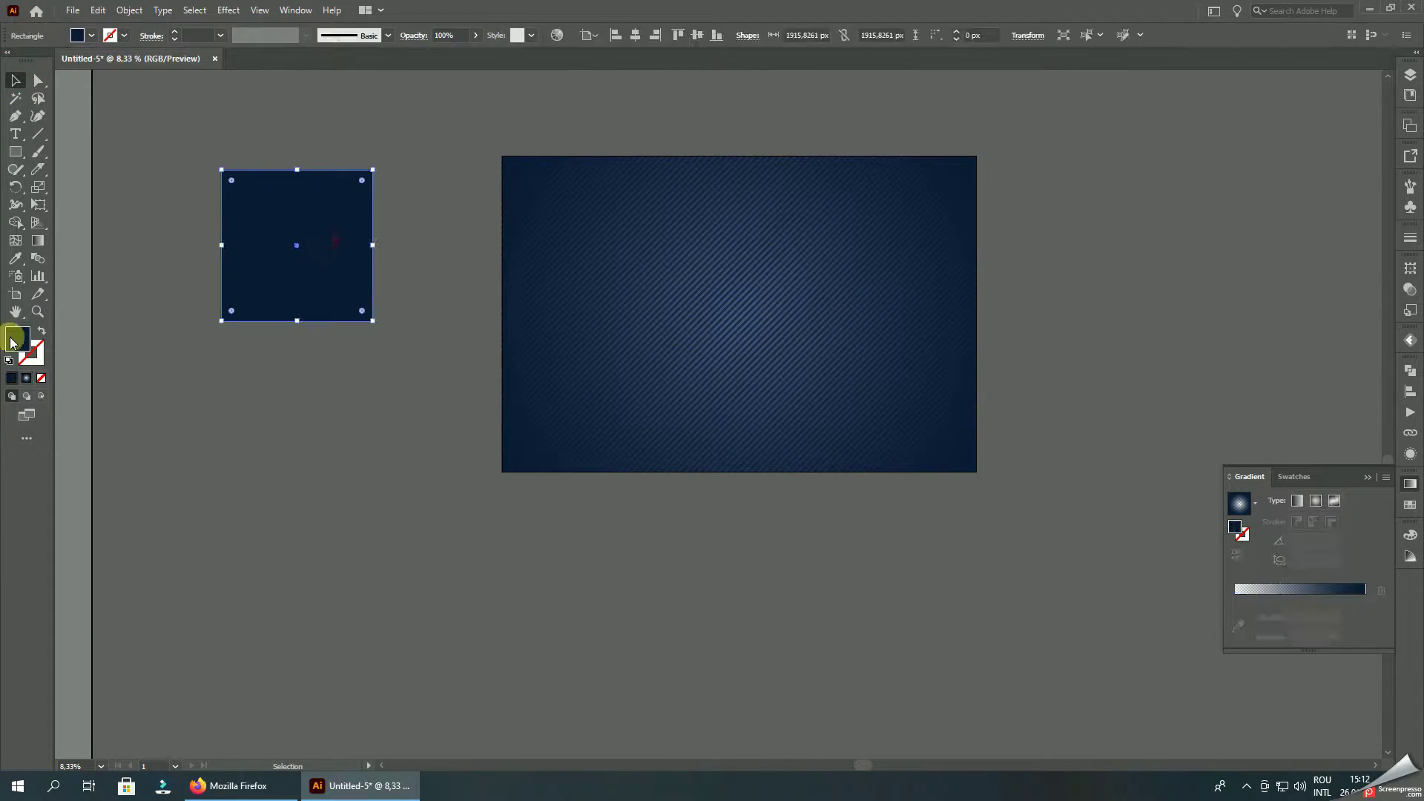
double_click(17, 339)
left_click(837, 649)
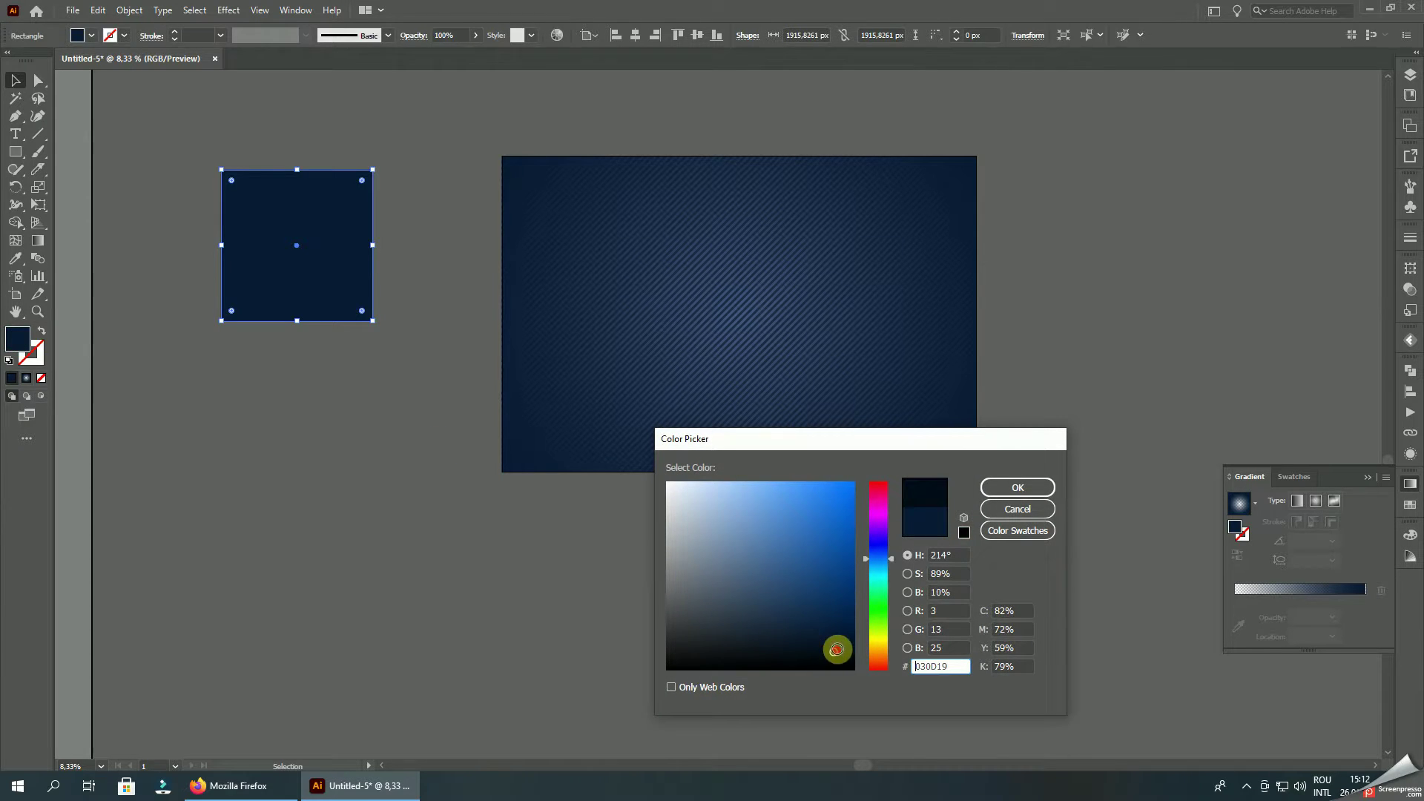
left_click(1018, 487)
left_click(896, 295)
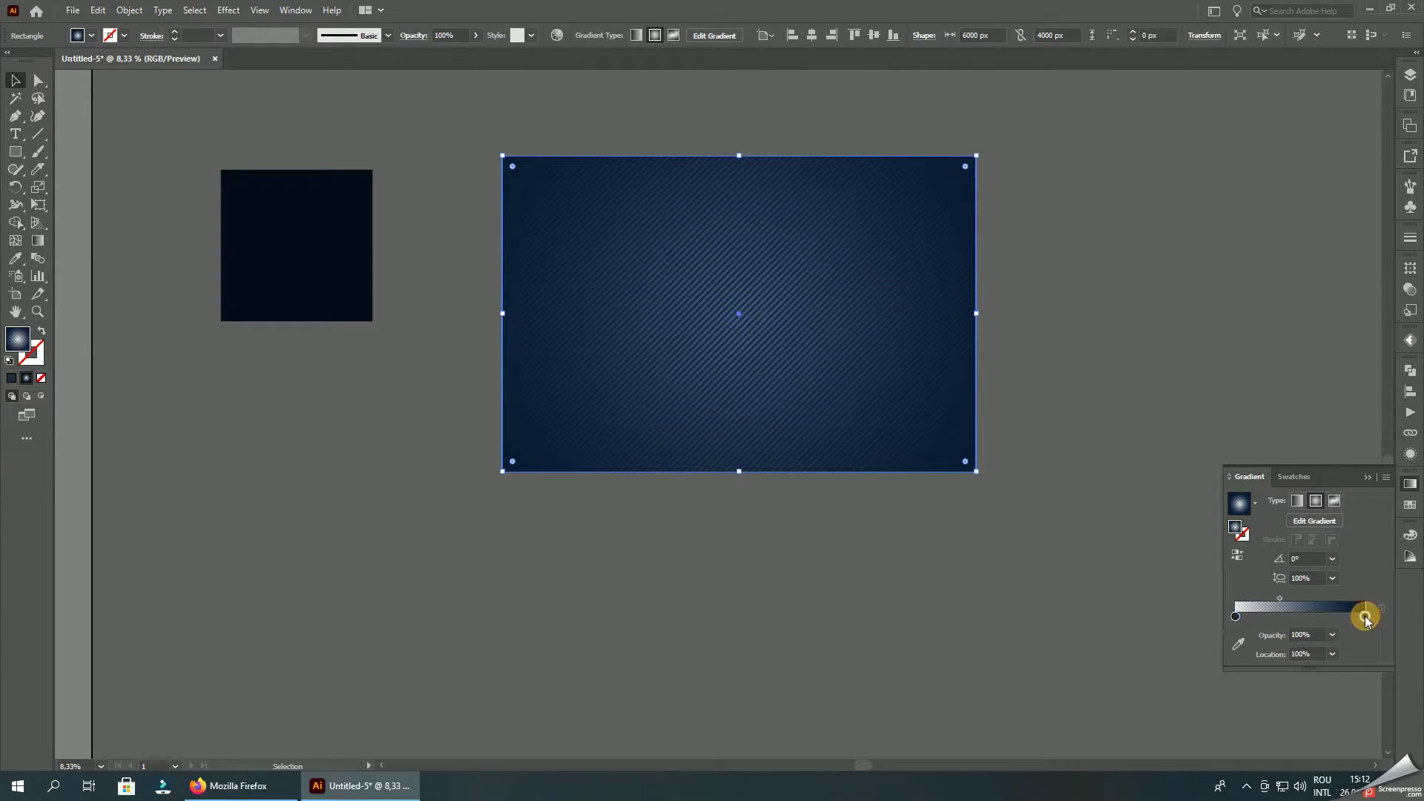
left_click_drag(1354, 620, 1381, 621)
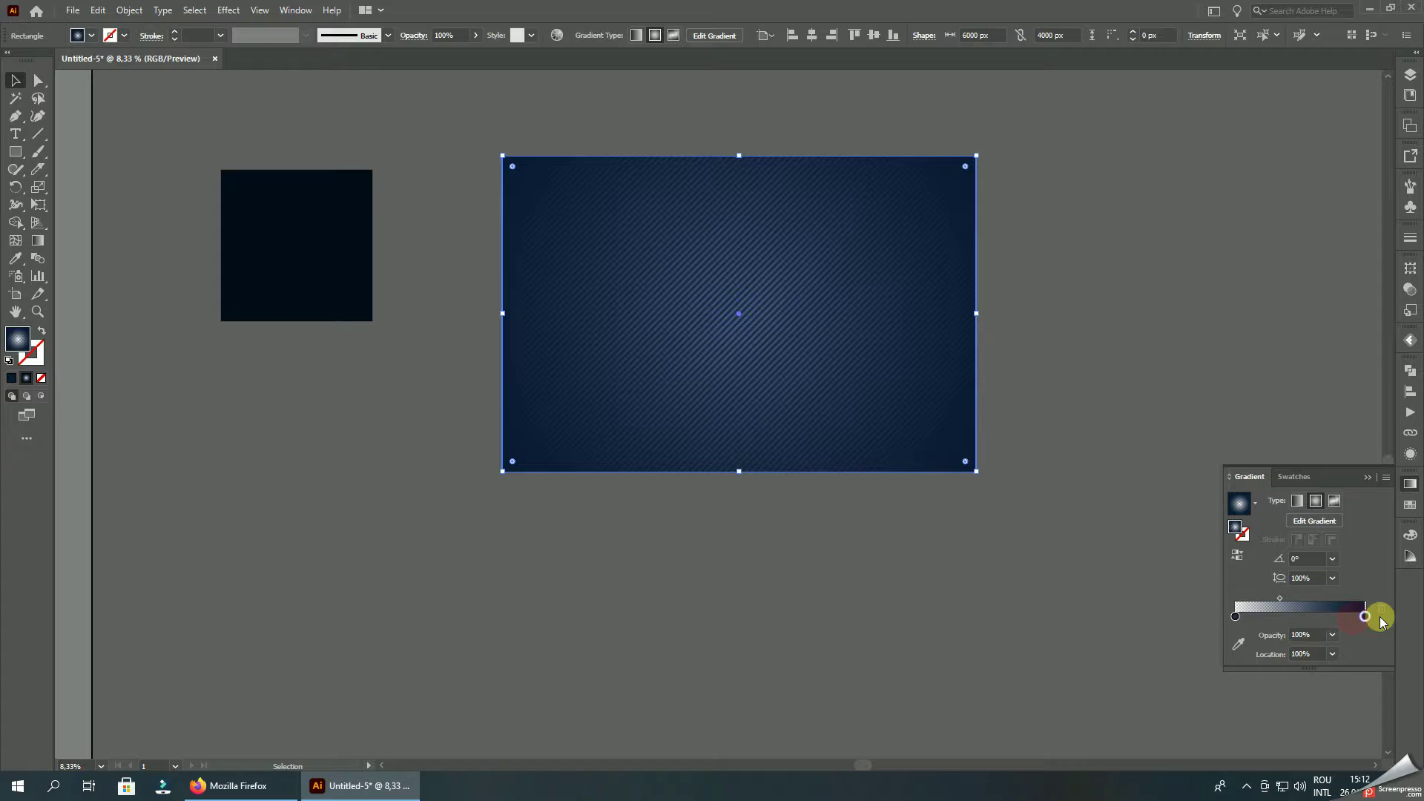
left_click(15, 257)
left_click(308, 245)
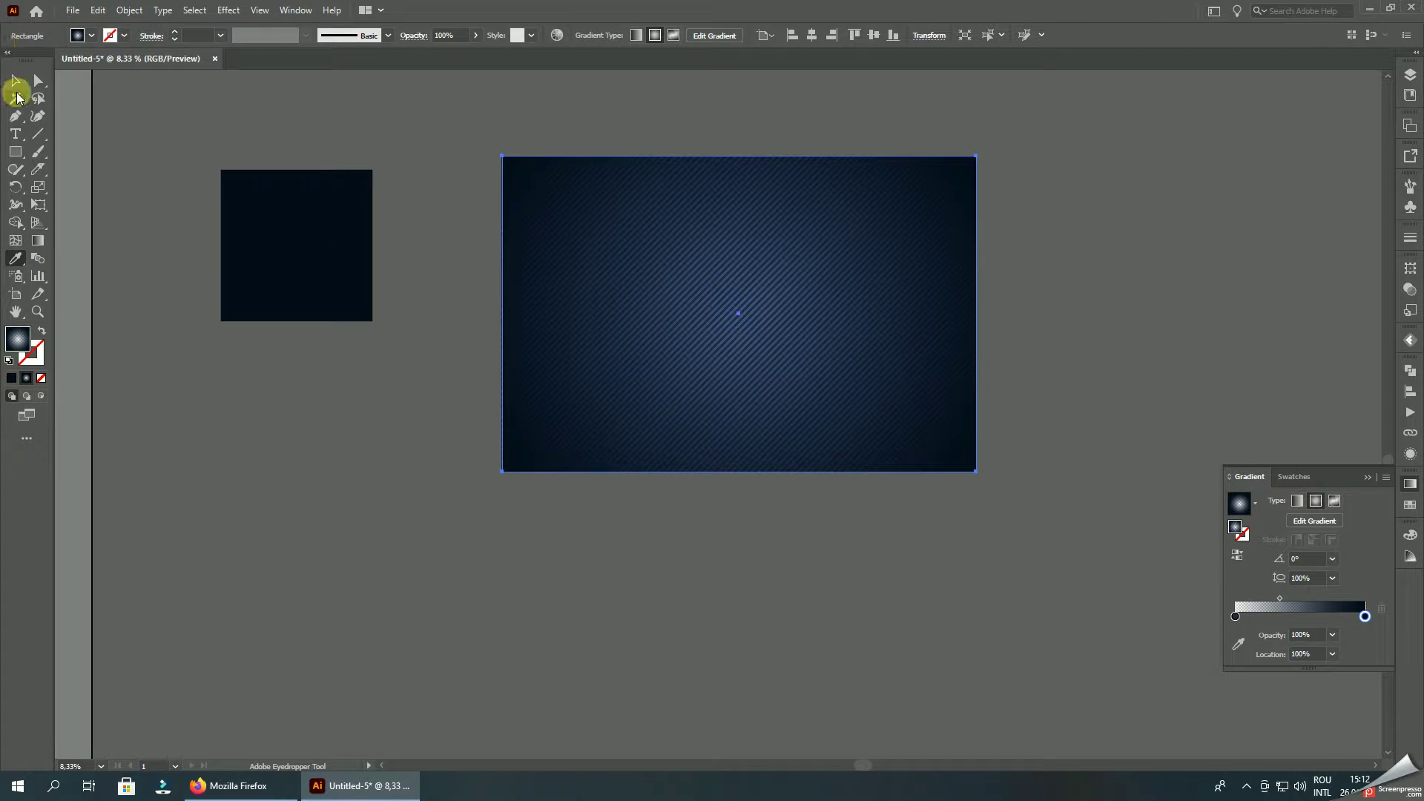
- Extend the radial gradient past the rectangle edge and nudge its midpoint left
left_click(15, 81)
left_click(38, 240)
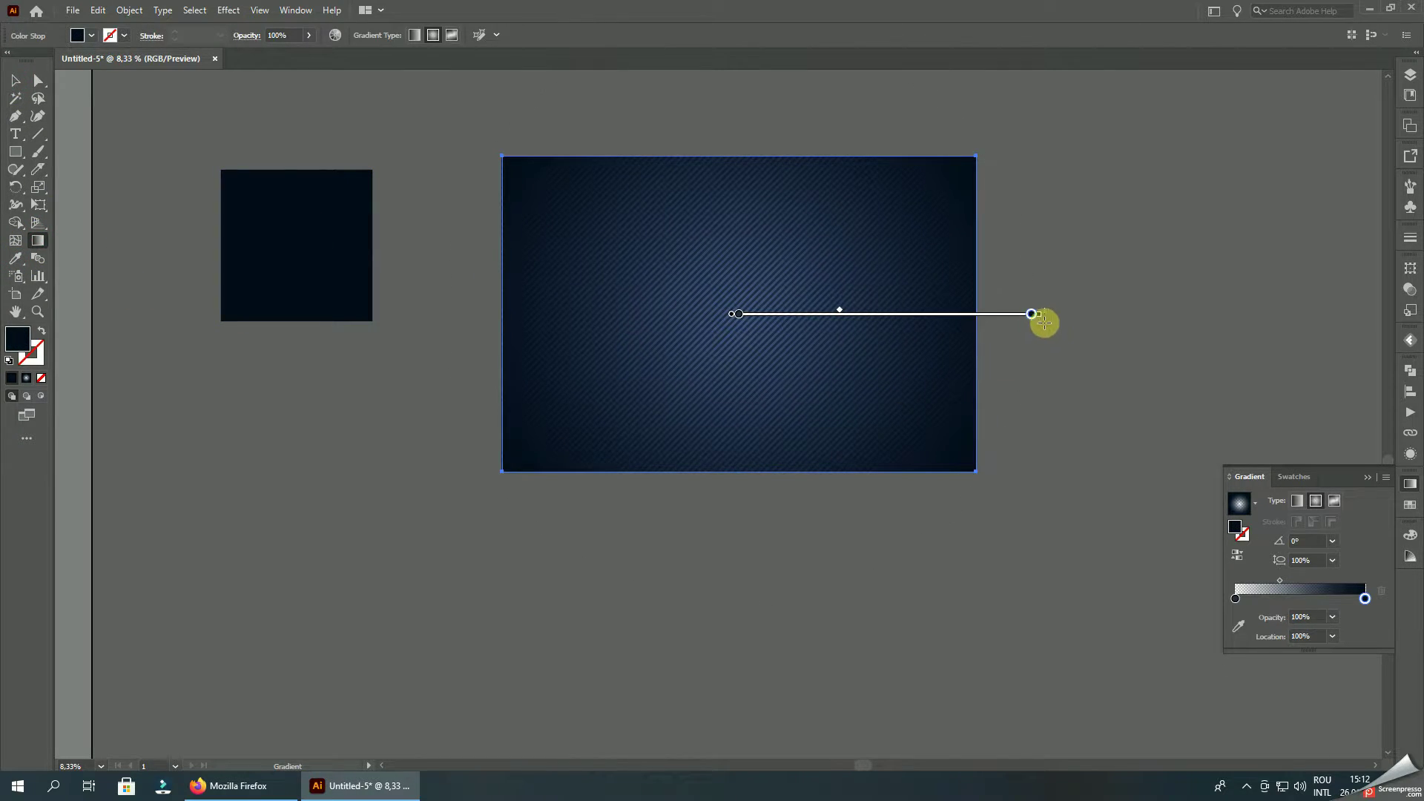
left_click_drag(1042, 319, 1064, 317)
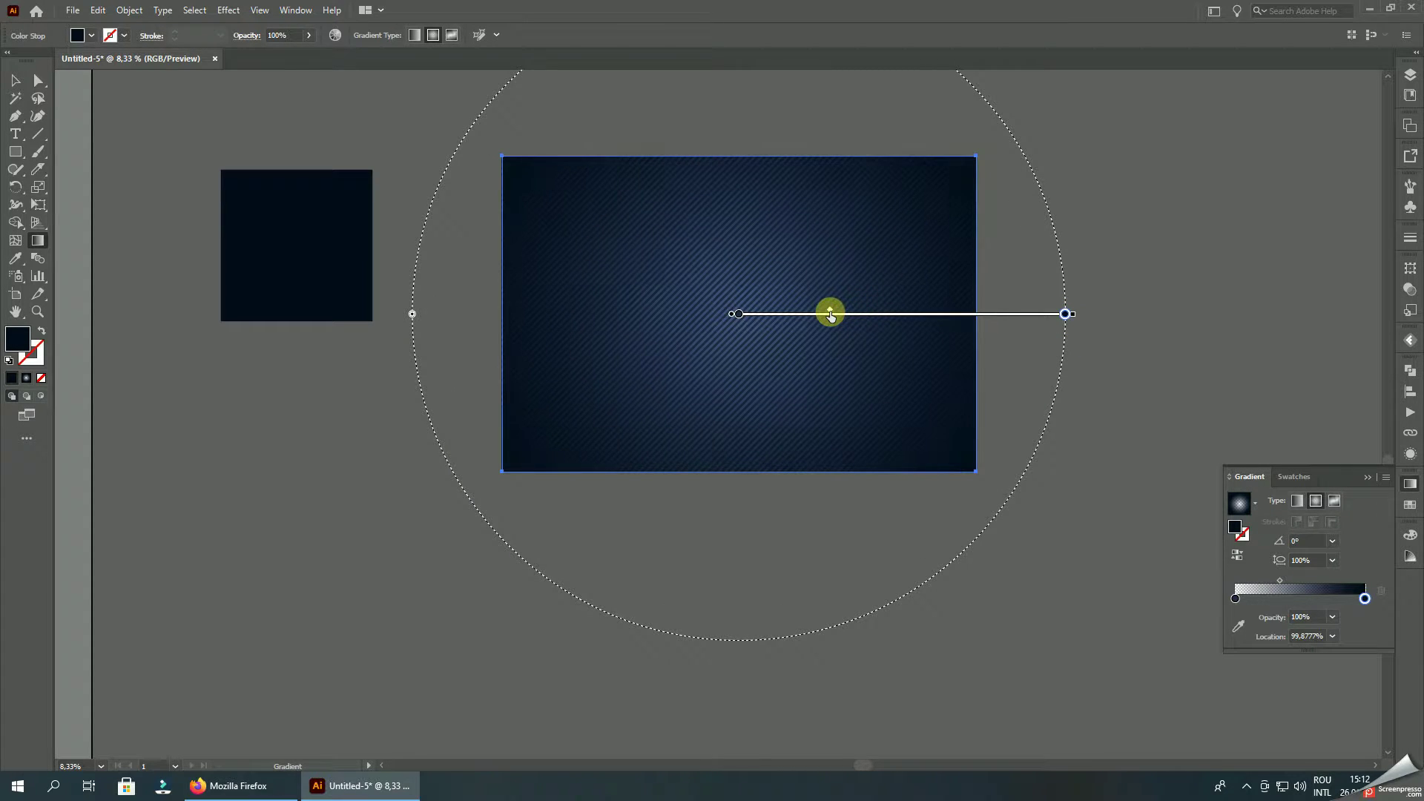
left_click_drag(829, 313, 827, 310)
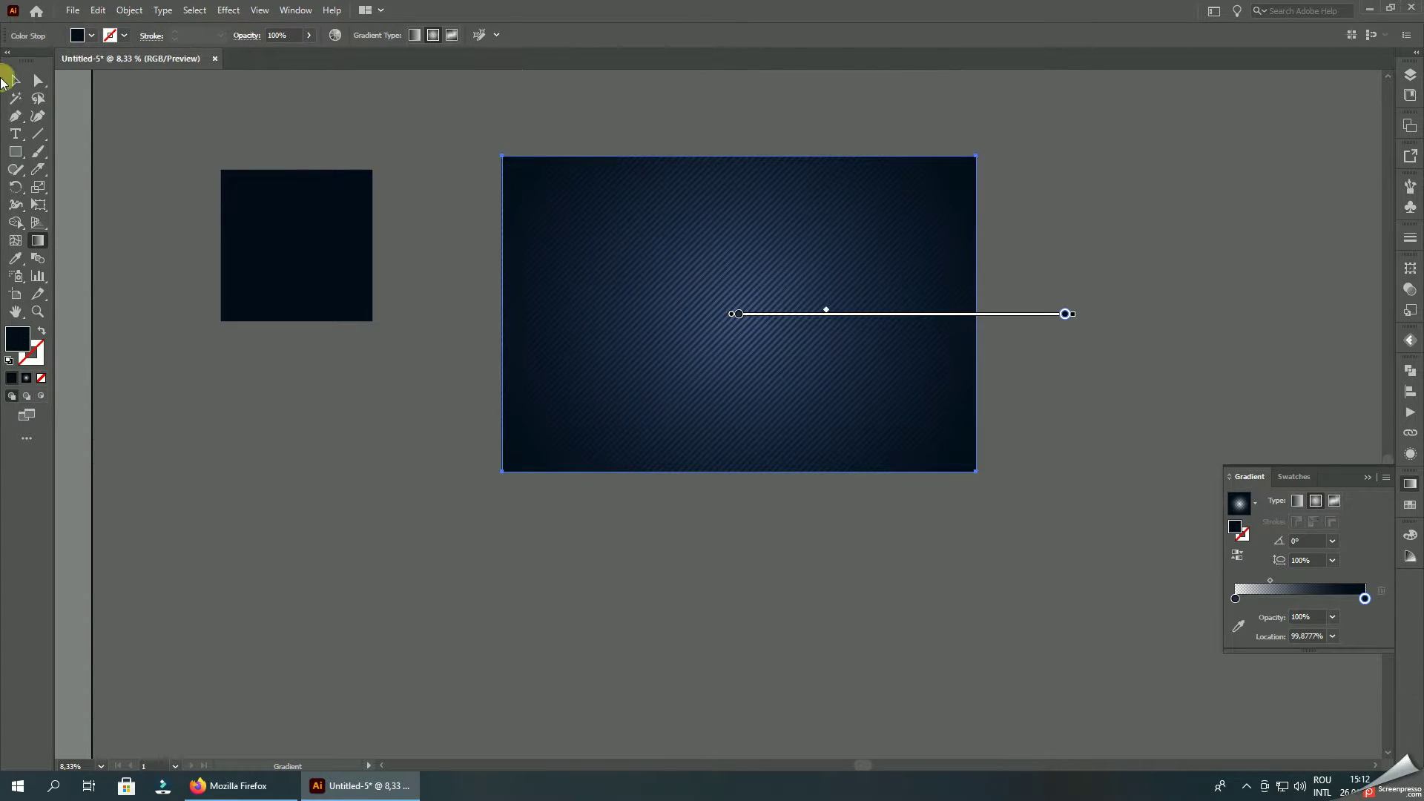
left_click(18, 80)
- Recolour the square a brighter blue and sample it onto the outer gradient stop
left_click(349, 233)
double_click(17, 340)
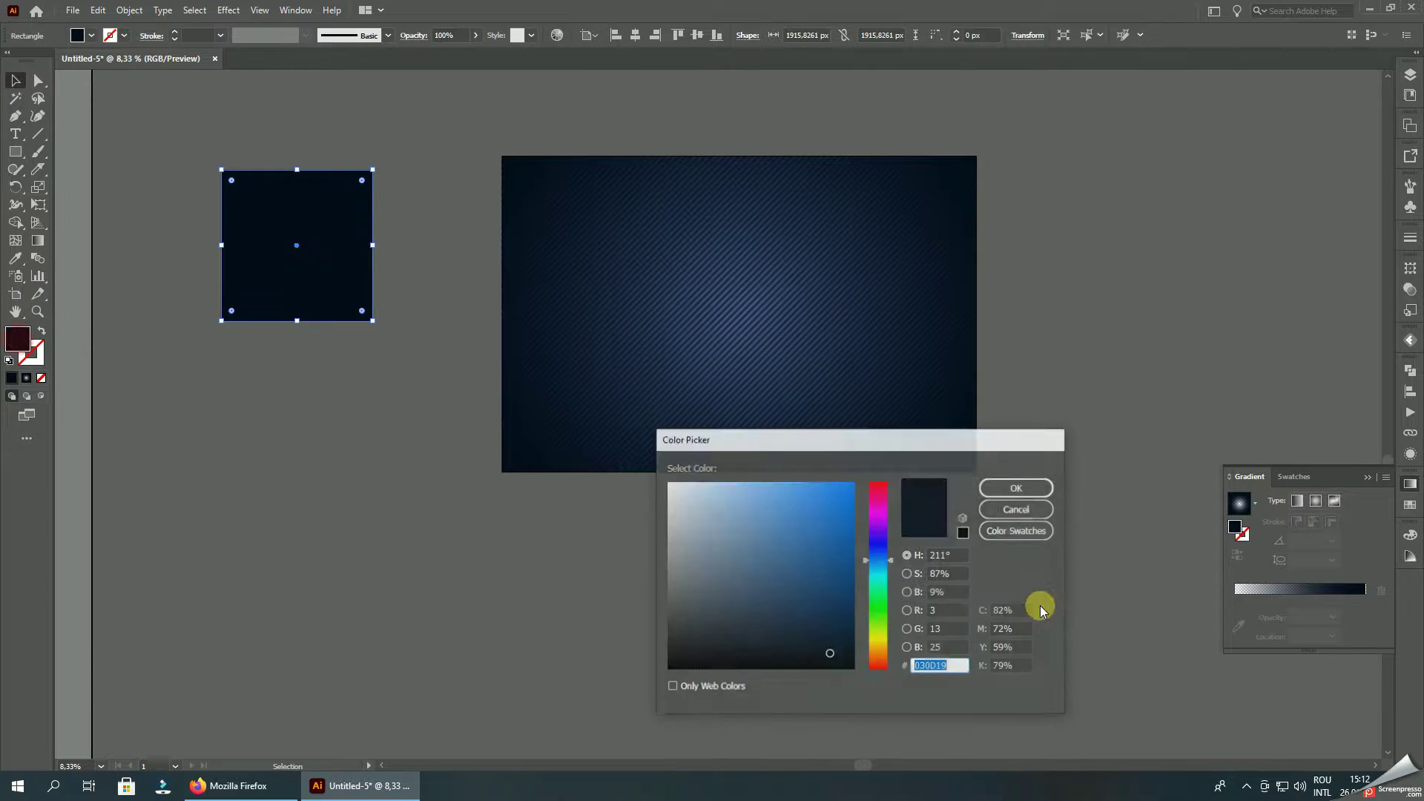
left_click(838, 627)
left_click(1018, 487)
left_click(770, 264)
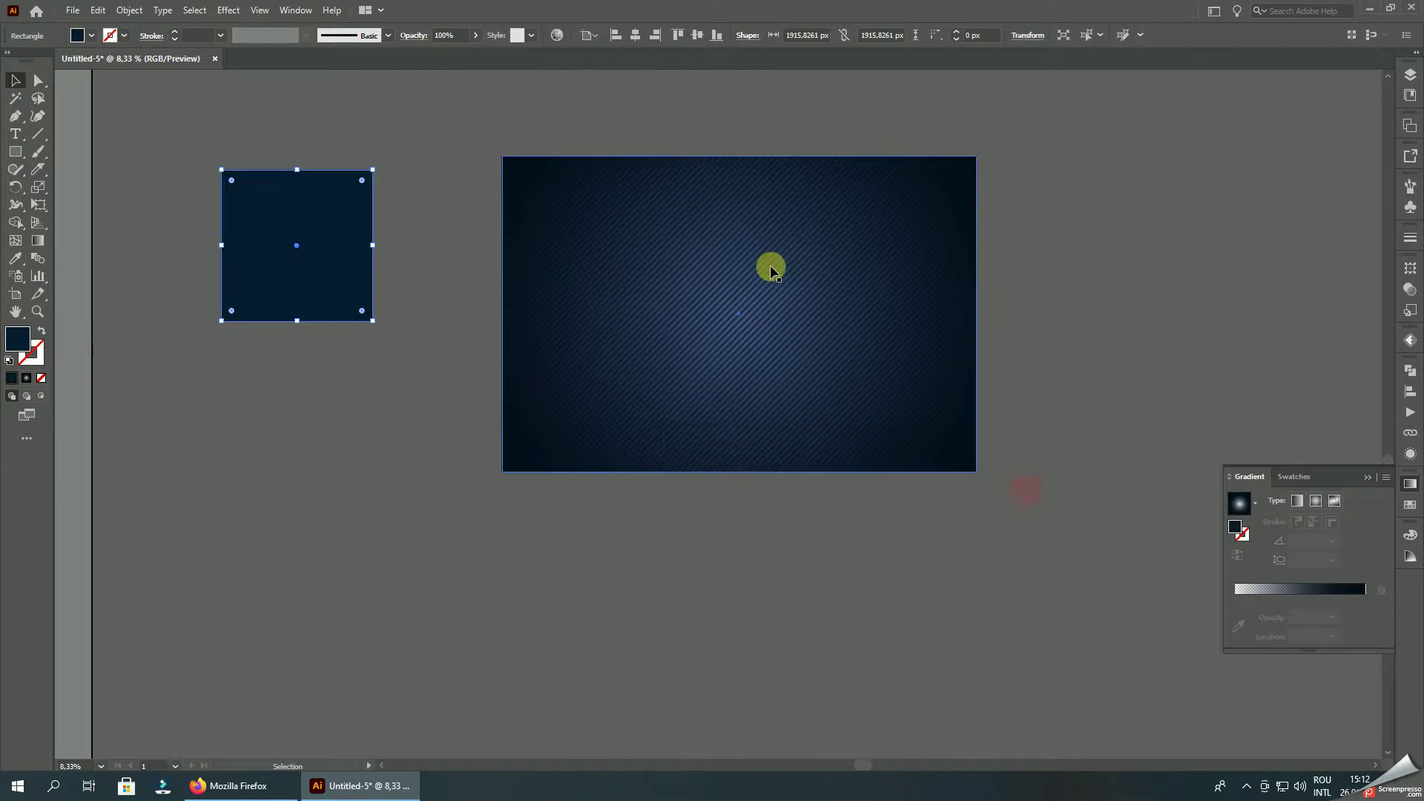
key("i")
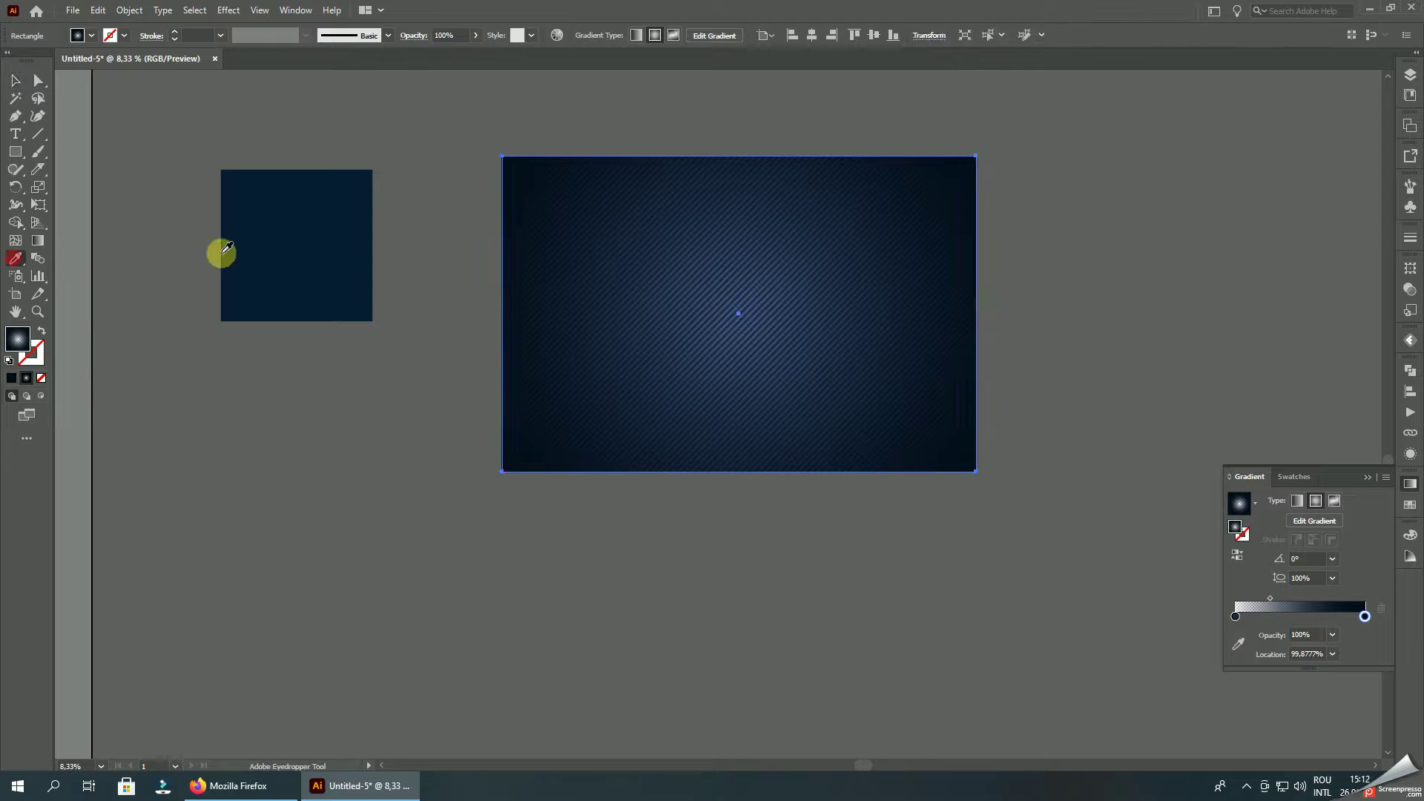
left_click(286, 237)
- Soften the radial glow and pull the outer colour stop inward
left_click(38, 239)
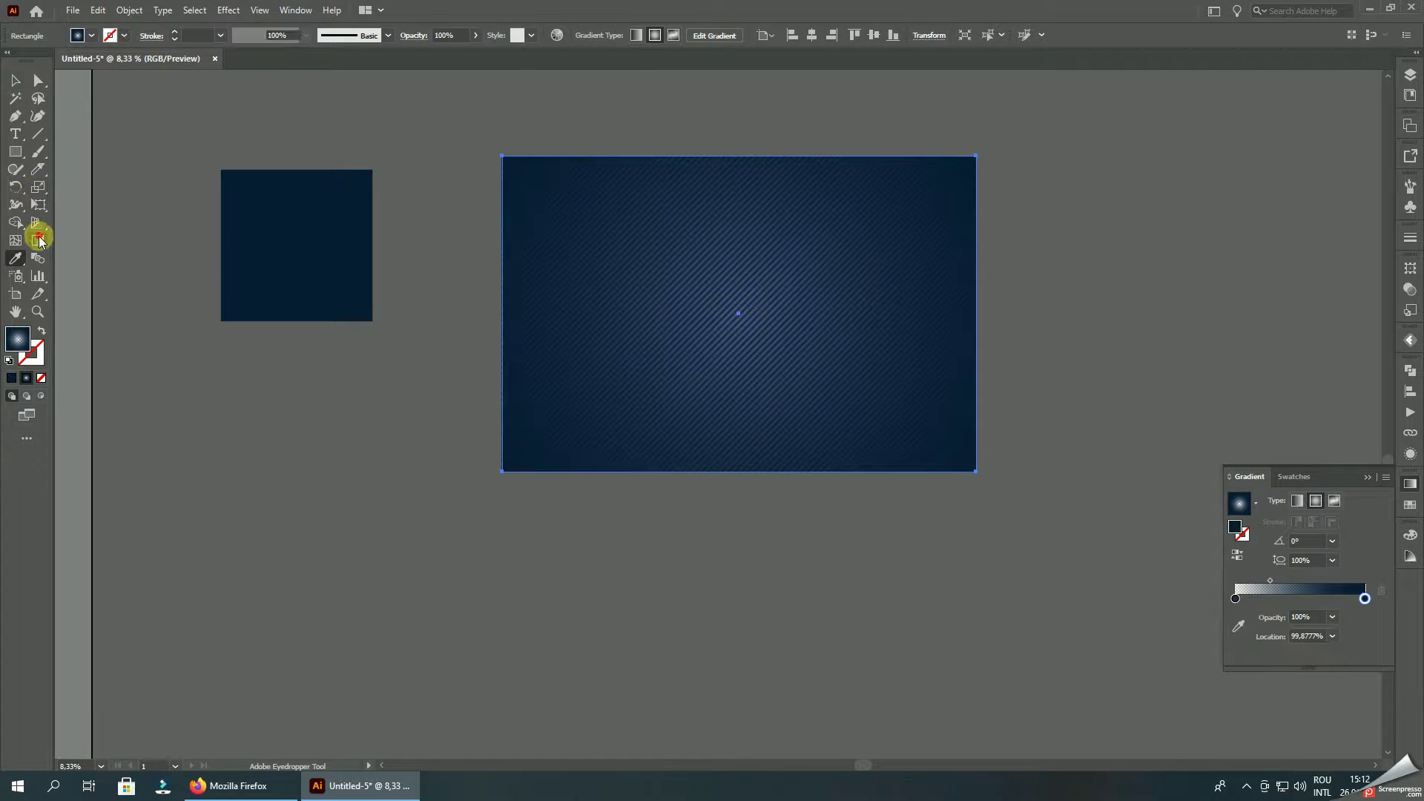
mouse_move(828, 313)
left_mouse_down()
mouse_move(897, 320)
mouse_move(871, 318)
left_mouse_up()
left_click_drag(1066, 314, 1035, 319)
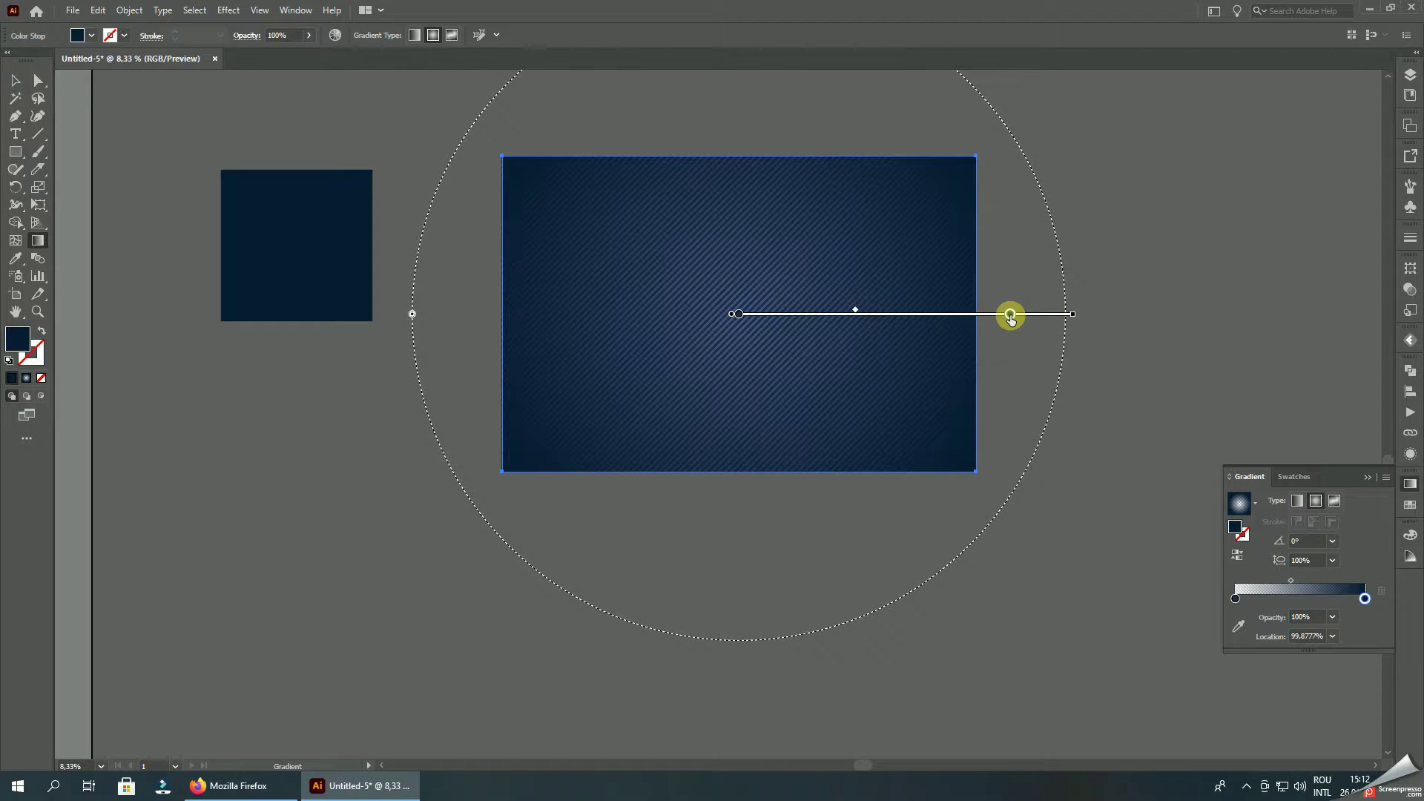
left_click(14, 80)
left_click(248, 118)
- Delete the helper square, group all background pieces, and move the group off the white artboard
key("ctrl+0")
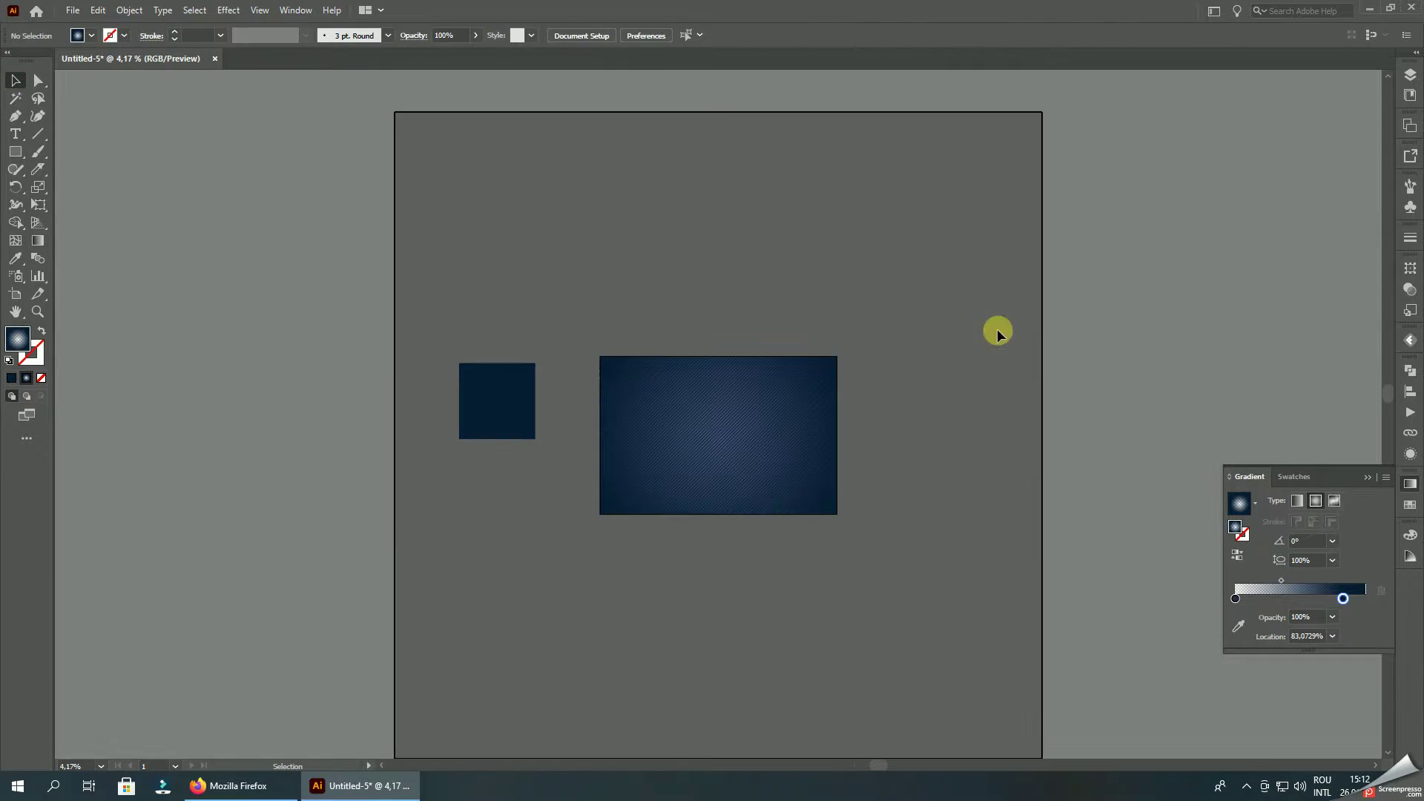
key("ctrl+equal")
key("Delete")
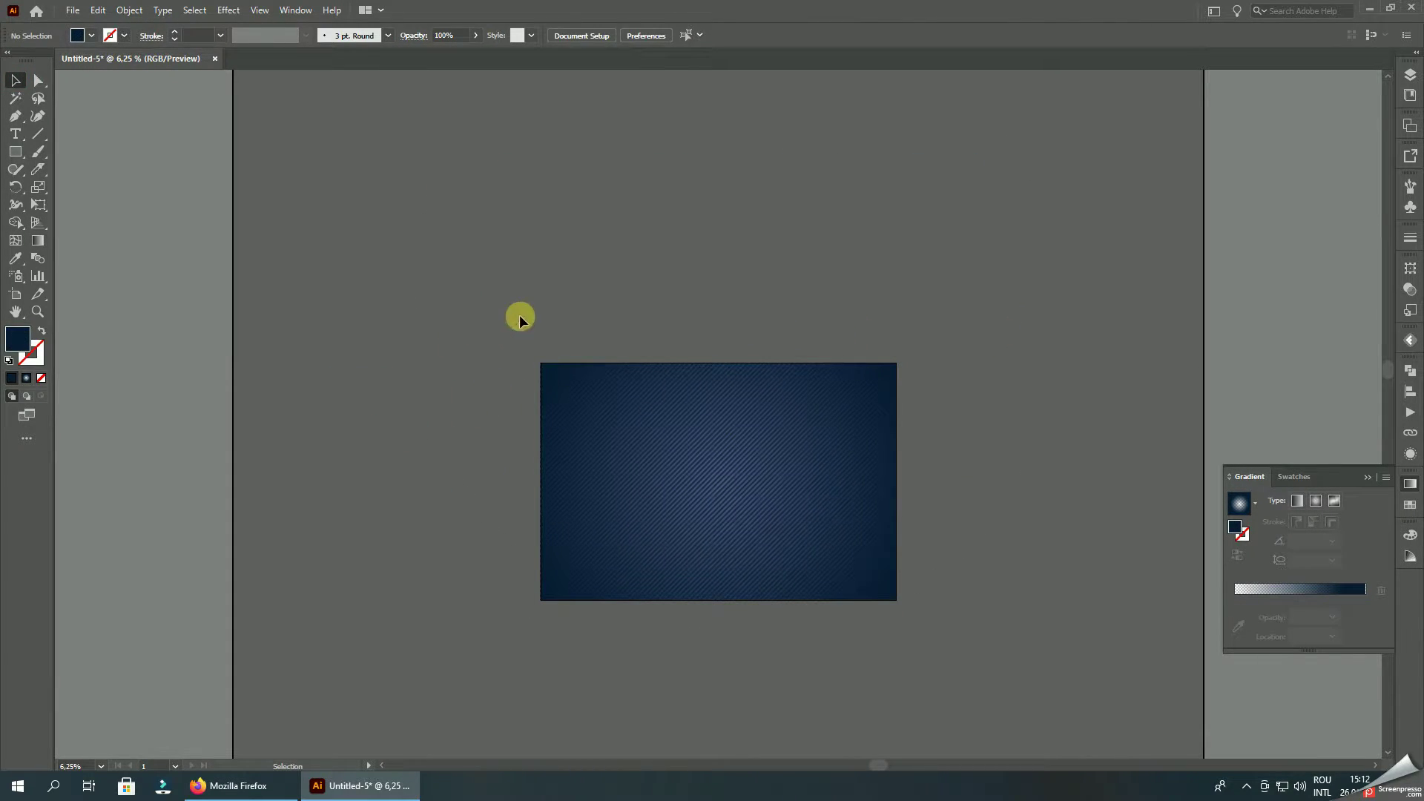
left_click_drag(519, 318, 491, 229)
key("ctrl+a")
right_click(802, 406)
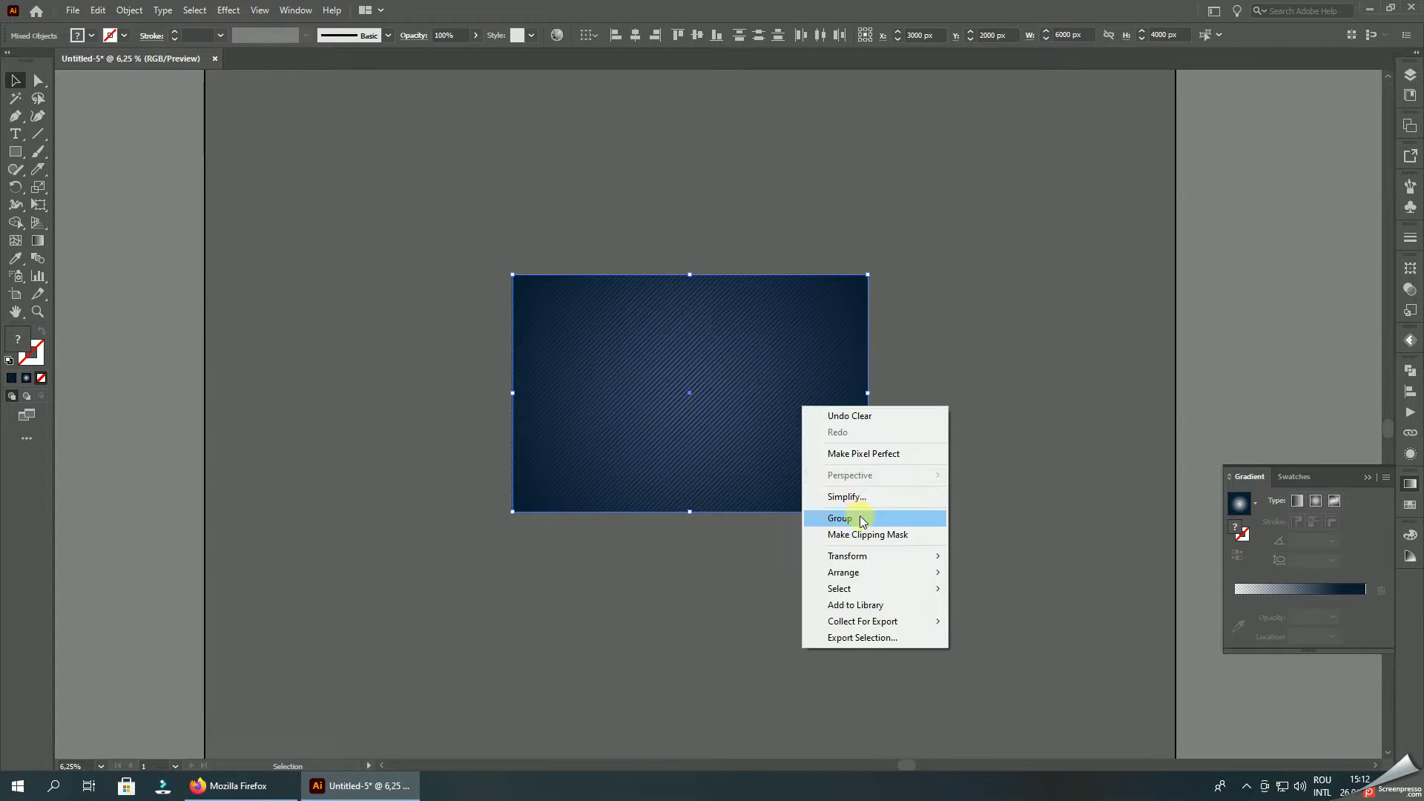
left_click(863, 518)
left_click(1001, 386)
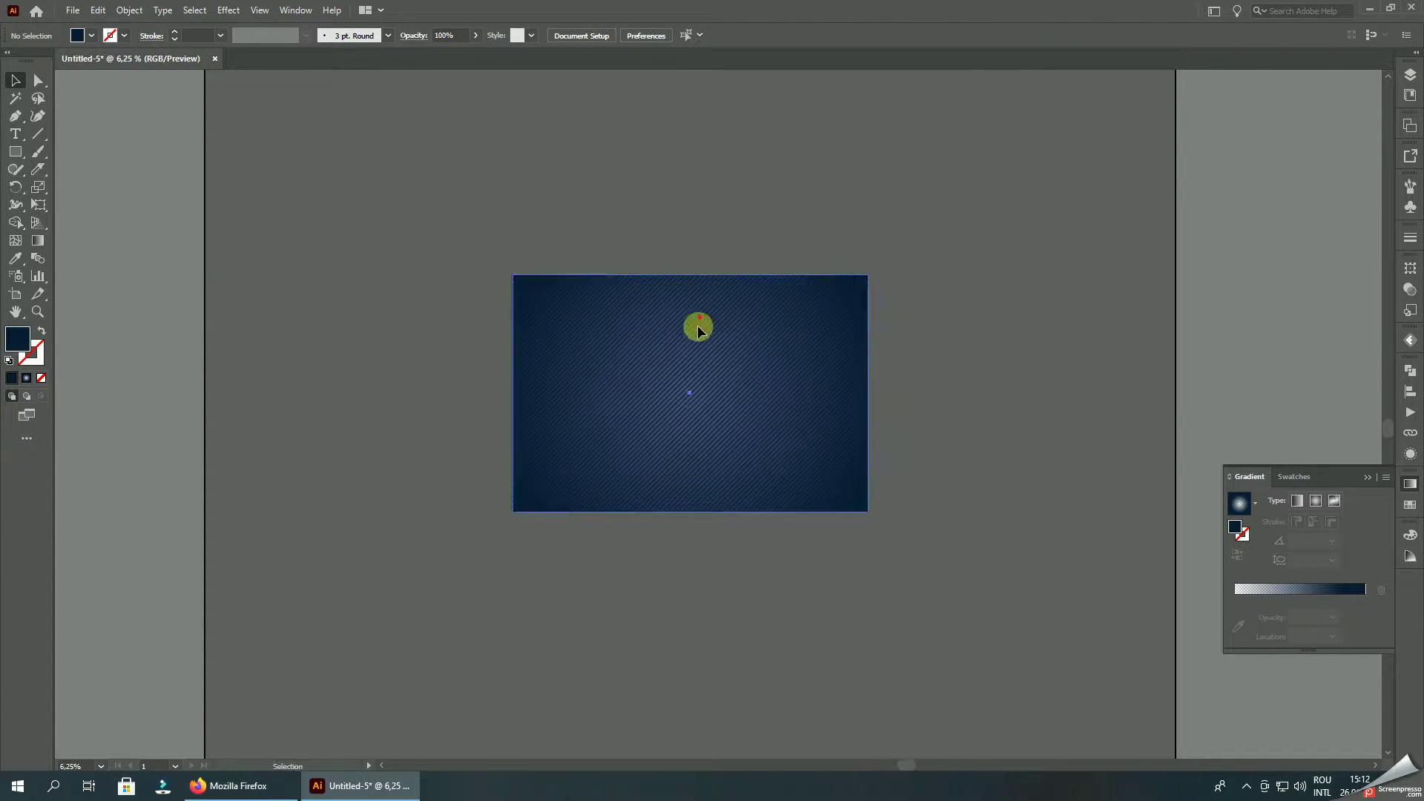
left_click_drag(699, 332, 732, 590)
- Draw a large circle centred on the white artboard
left_click(978, 475)
scroll(927, 347, "down", 3)
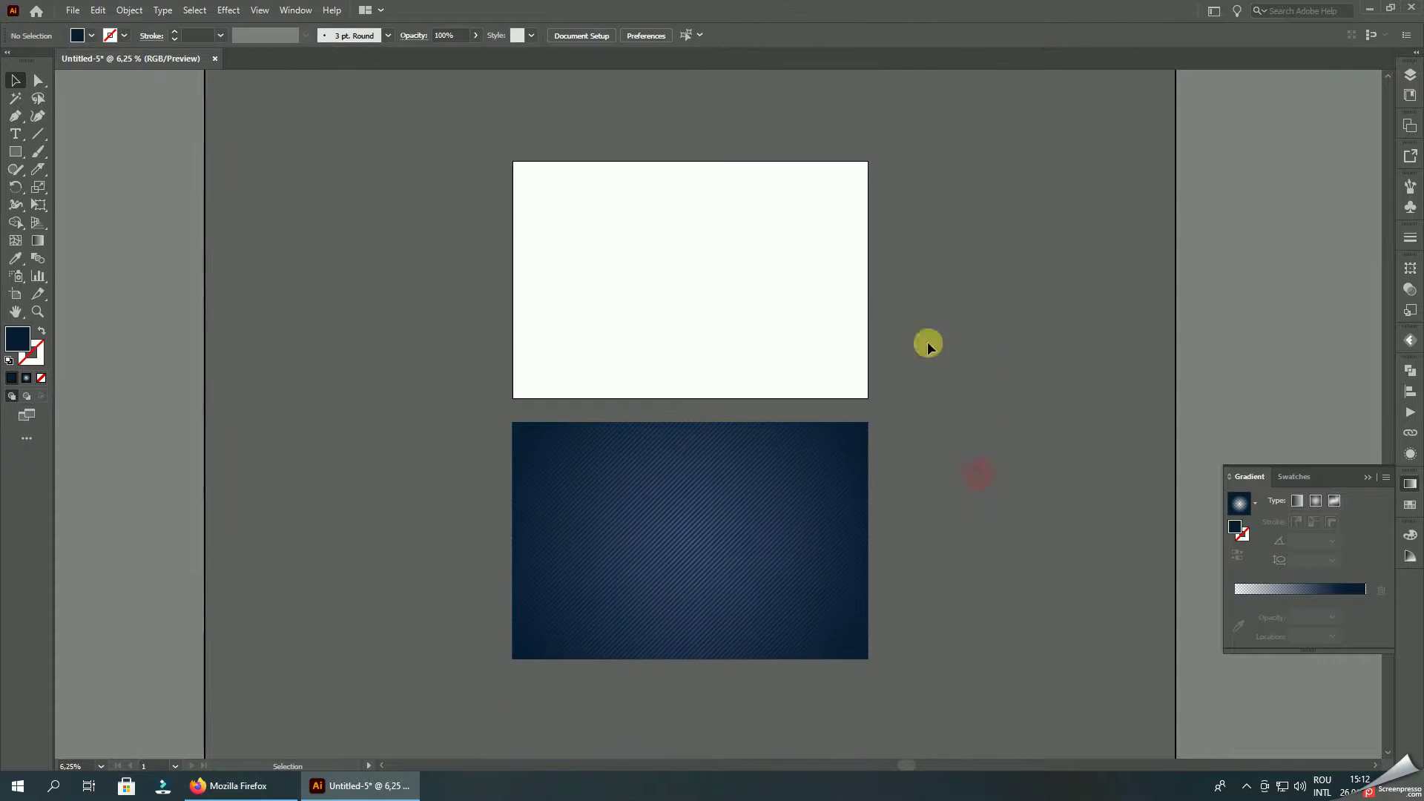
scroll(843, 304, "up", 2)
left_click_drag(18, 157, 37, 176)
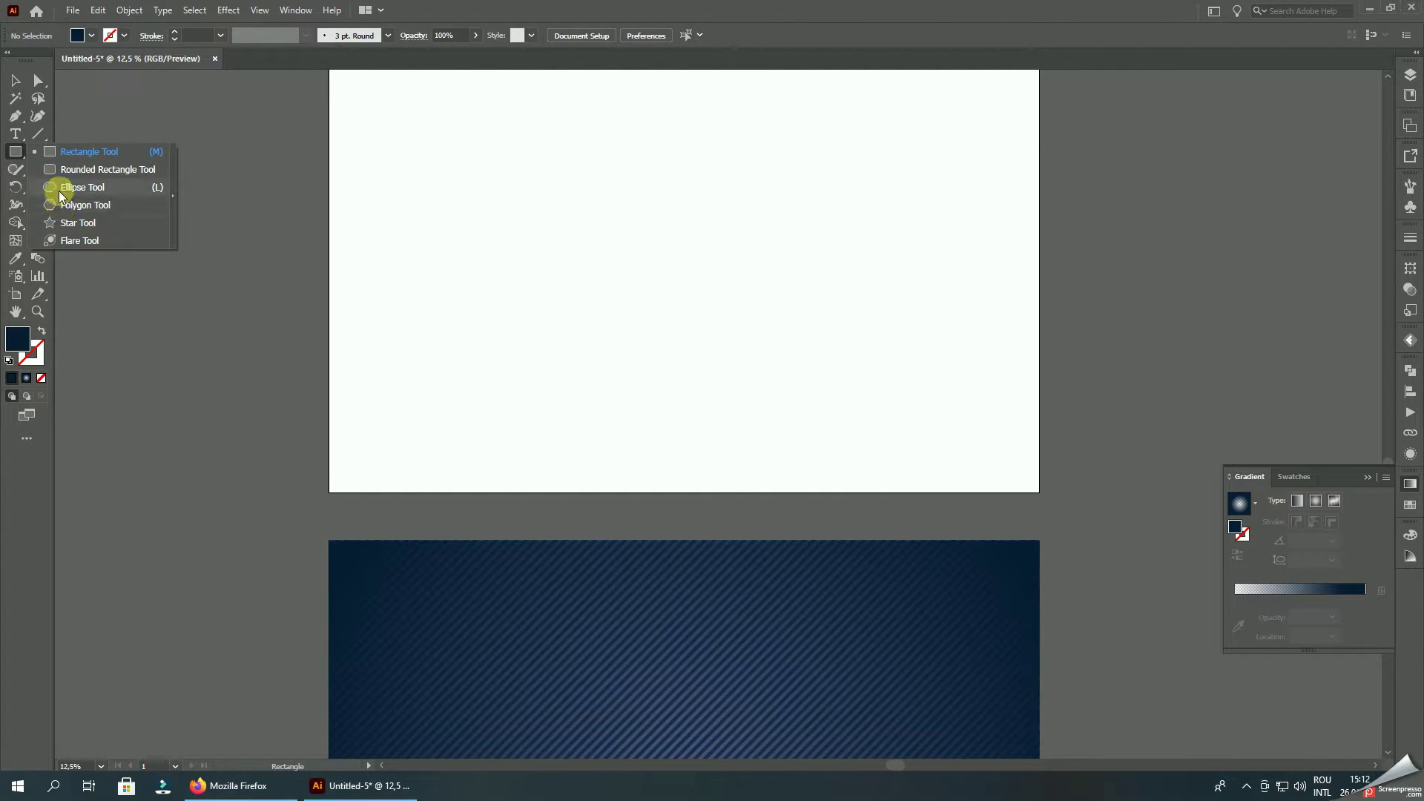
left_click(59, 190)
left_click_drag(430, 225, 799, 537)
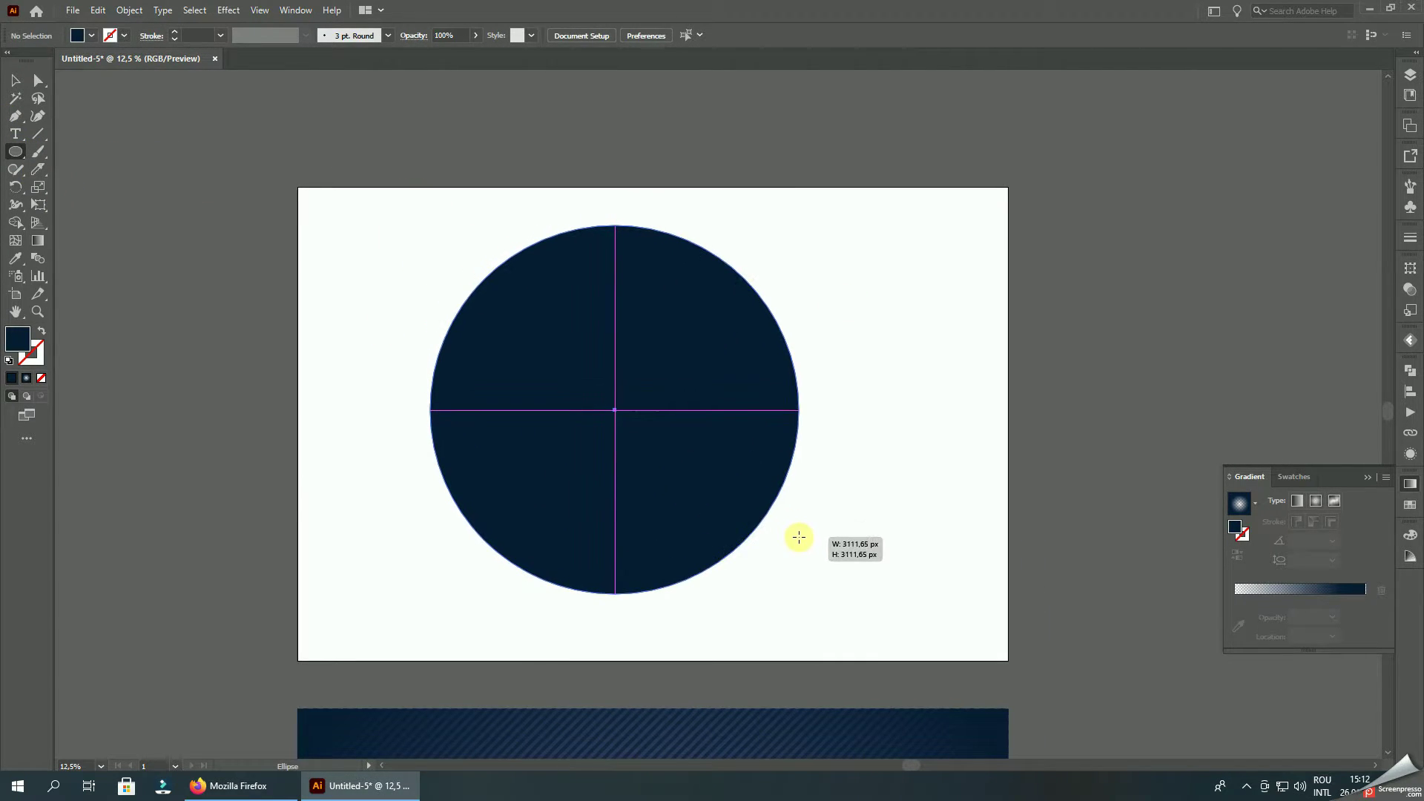
left_click(635, 35)
left_click(698, 35)
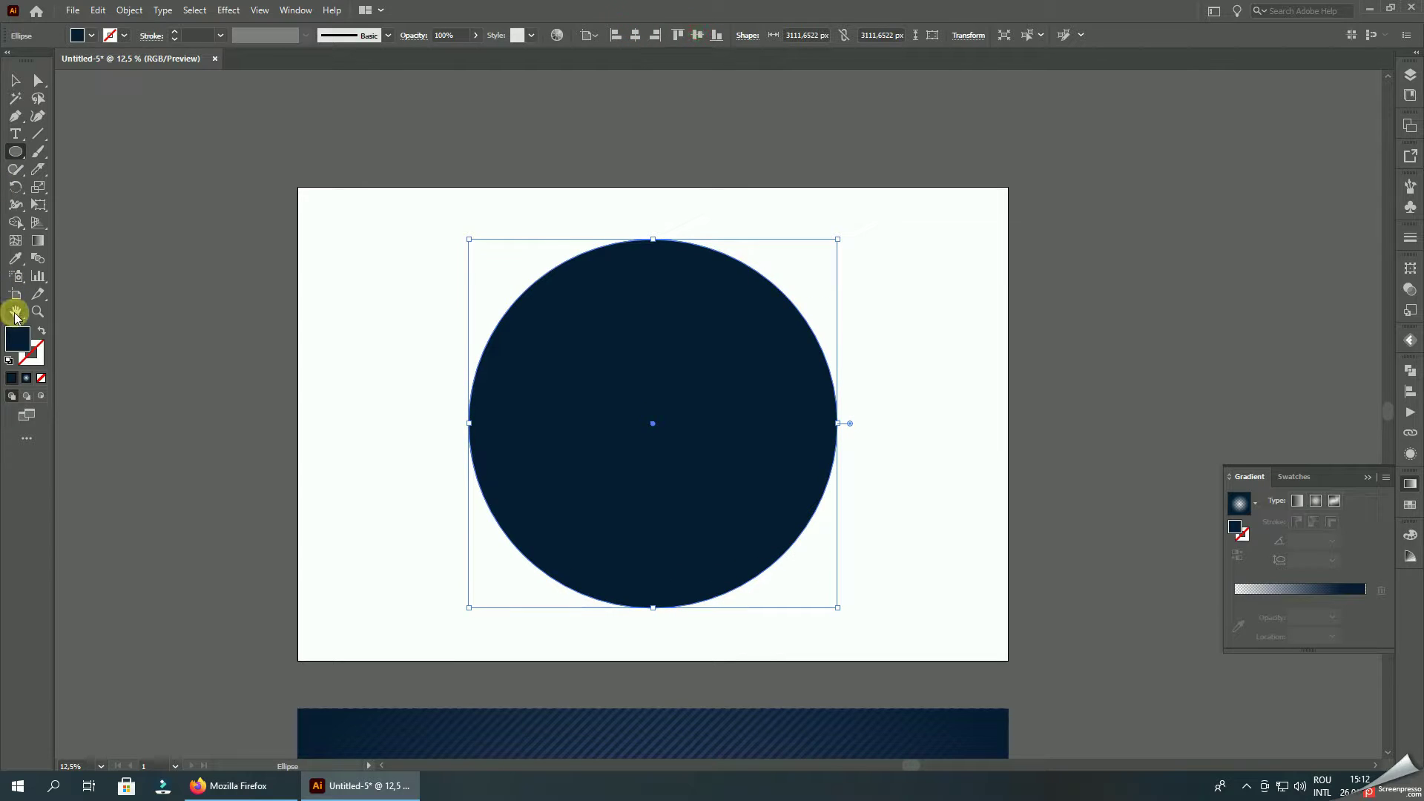
- Fill the circle light blue #BDDEF9 and select the striped background group
double_click(18, 340)
left_click_drag(782, 493, 712, 486)
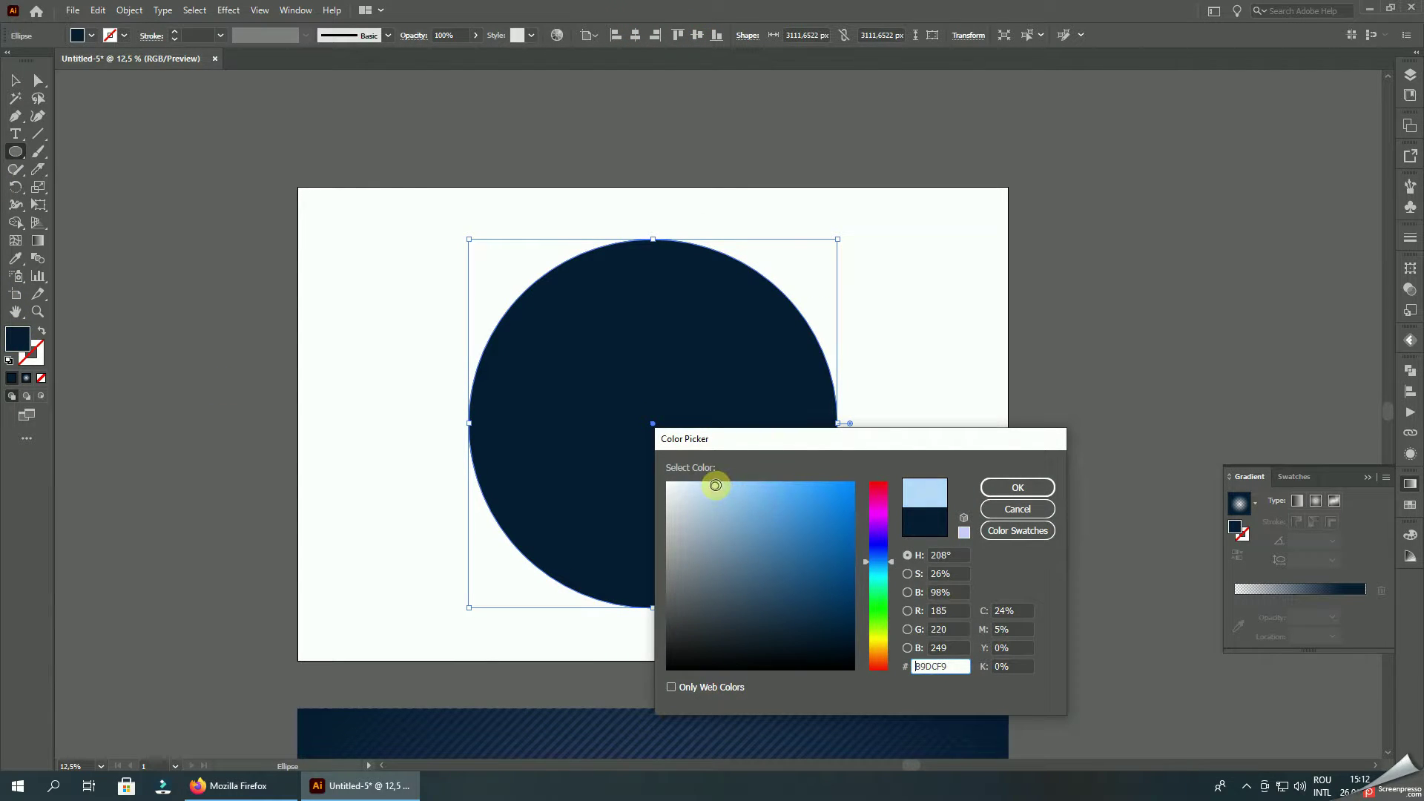
left_click(991, 486)
left_click(15, 79)
key("ctrl+minus")
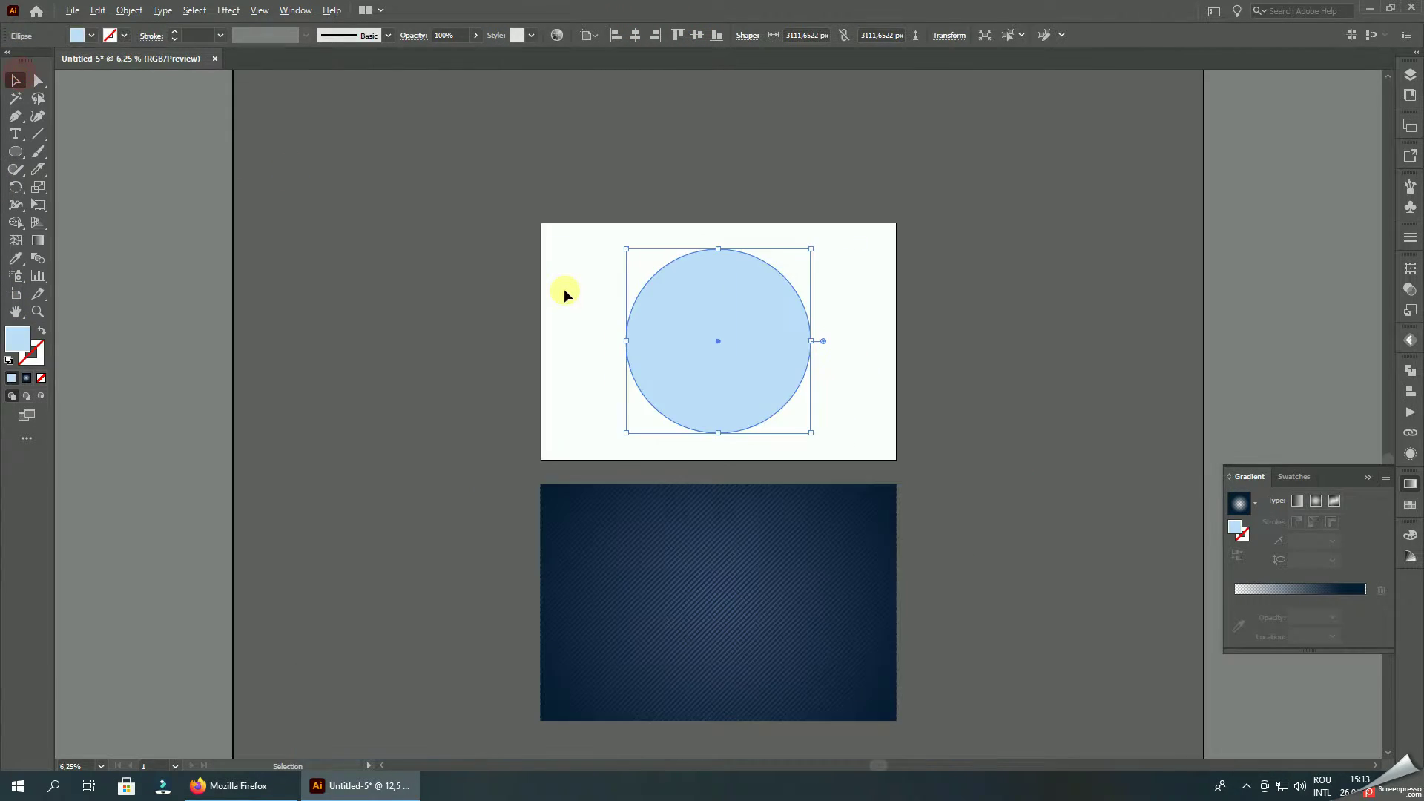
left_click(664, 541)
- Put the striped background behind the circle and set the circle's opacity to 12%
left_click(701, 35)
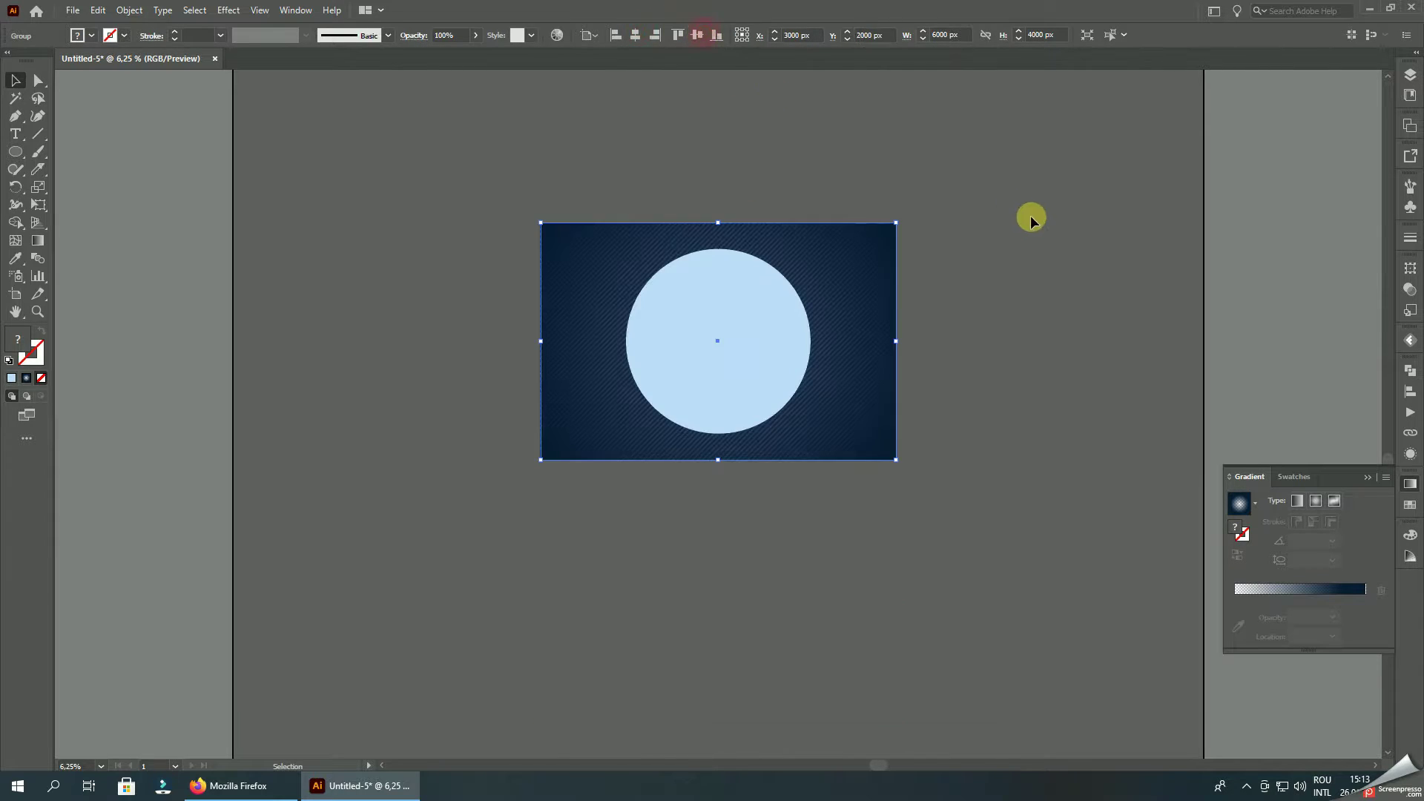
key("ctrl+0")
left_click(738, 288)
left_click(476, 35)
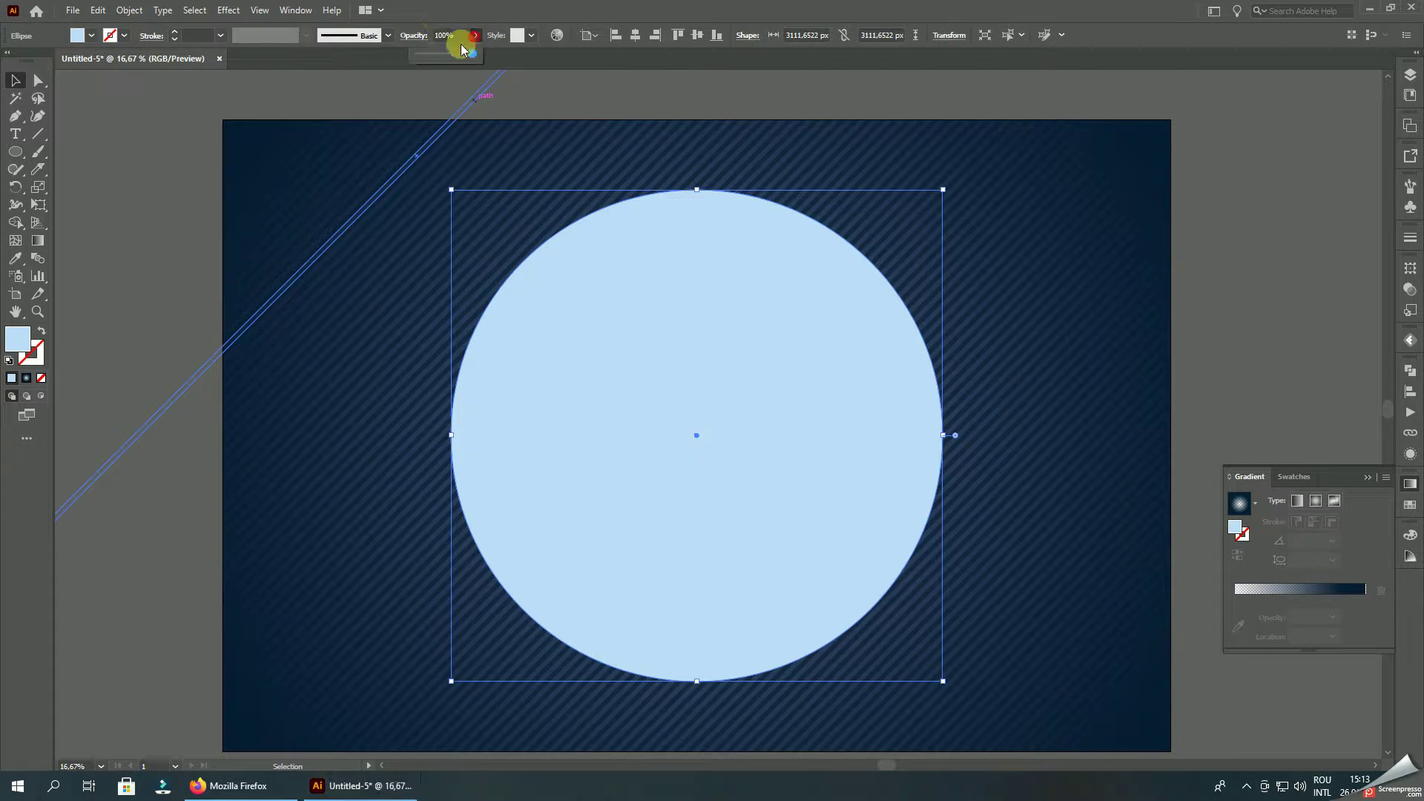
left_click_drag(474, 55, 431, 57)
left_click(448, 35)
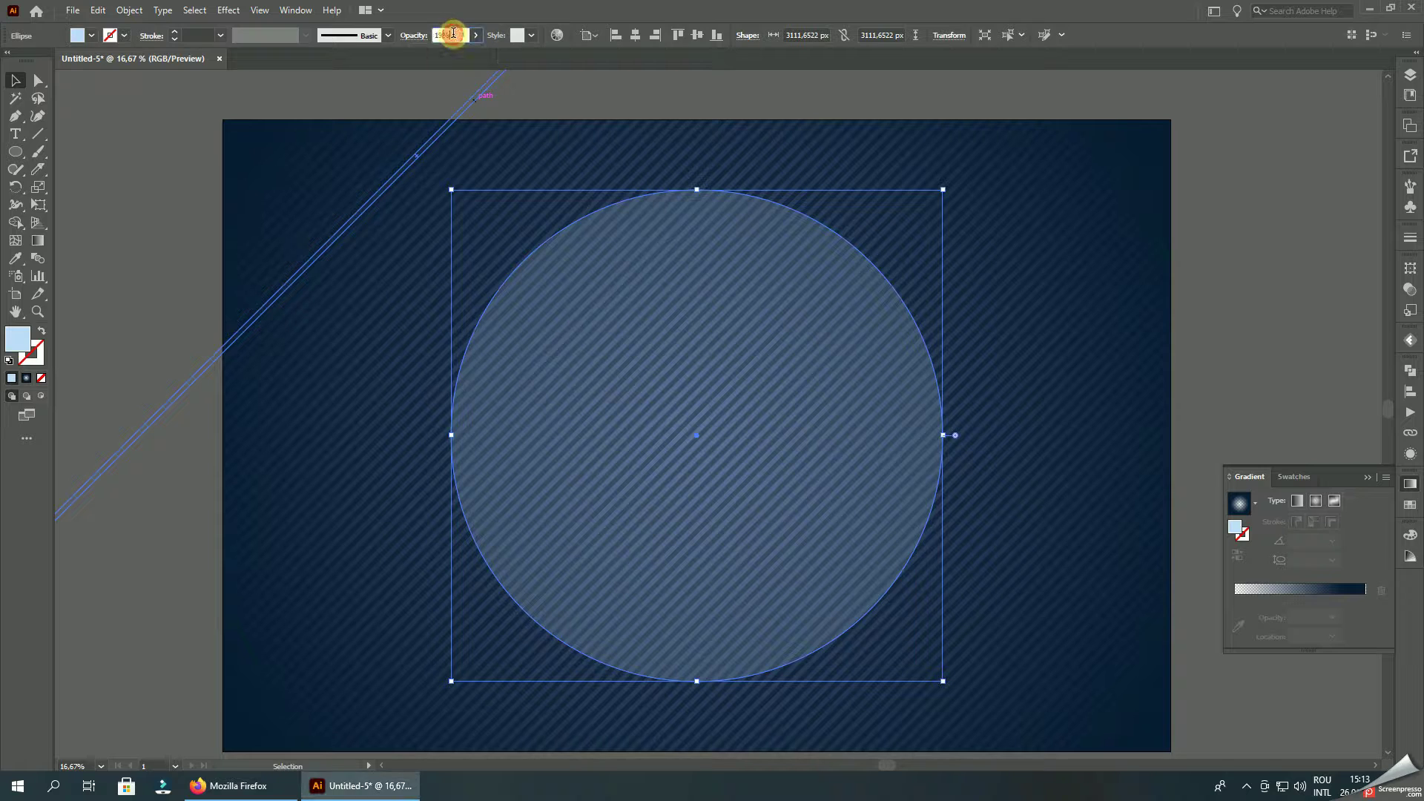
type("12")
key("Return")
- Shrink the light-blue circle slightly by dragging a corner handle
left_click(218, 201)
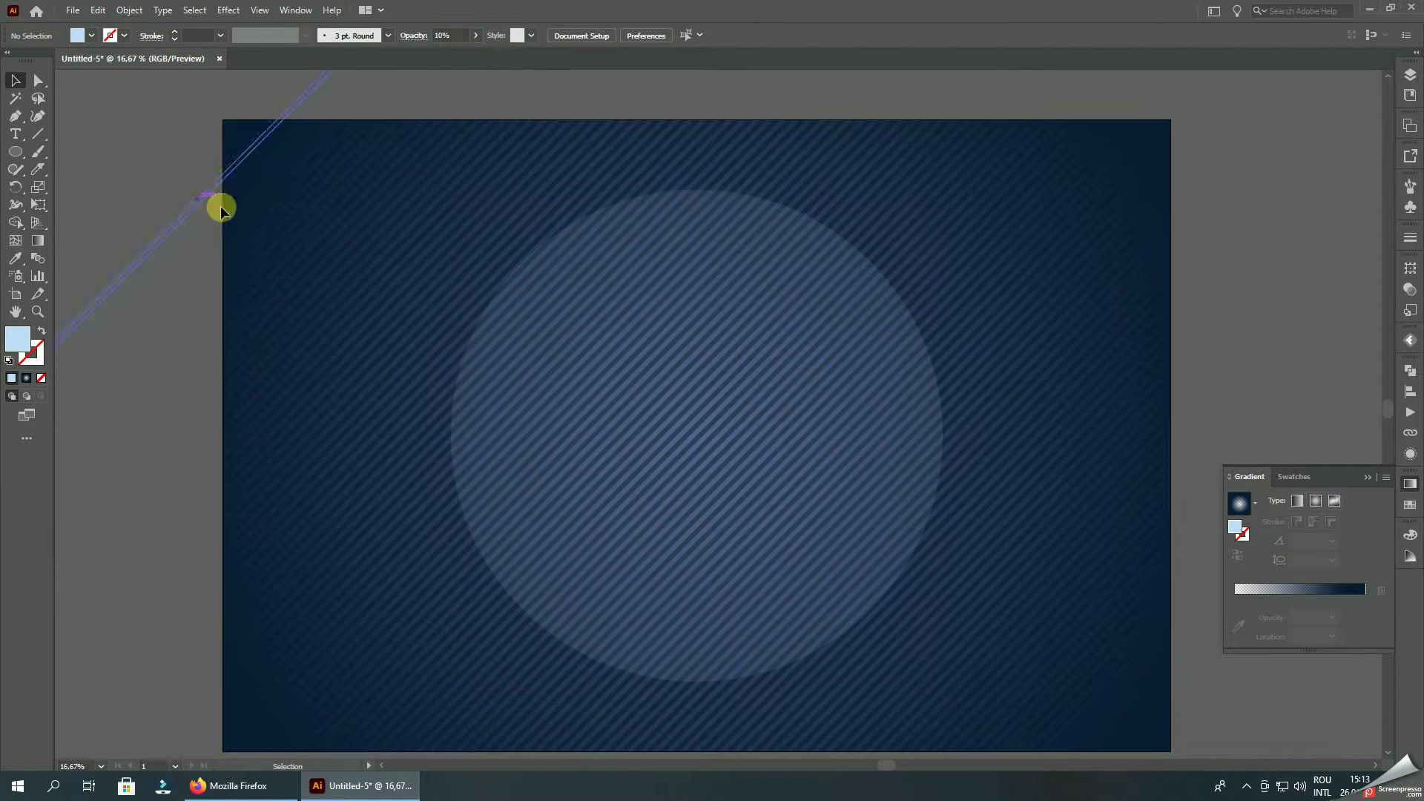
scroll(708, 252, "down", 2)
scroll(890, 285, "up", 1)
left_click(589, 289)
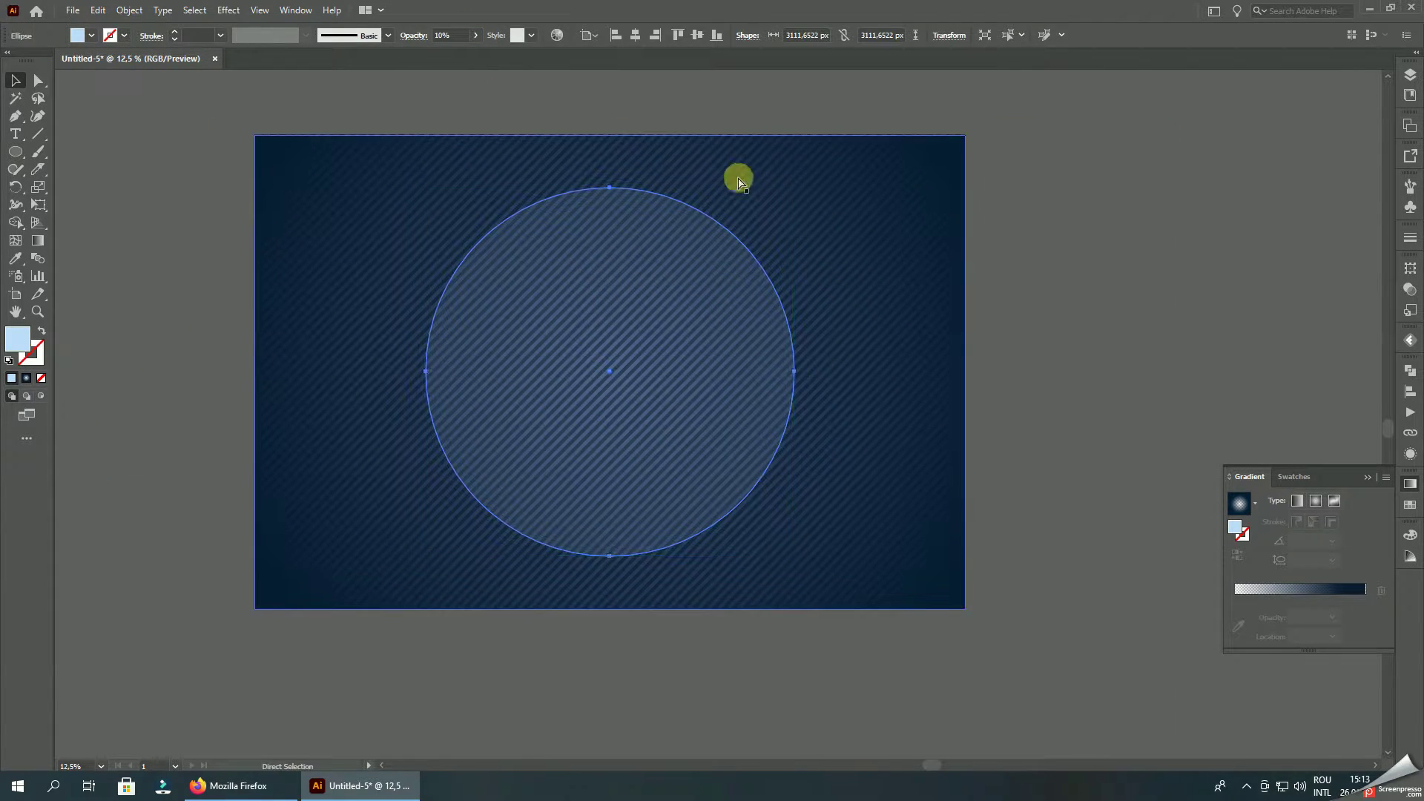
scroll(793, 187, "up", 2)
left_click_drag(798, 191, 805, 196)
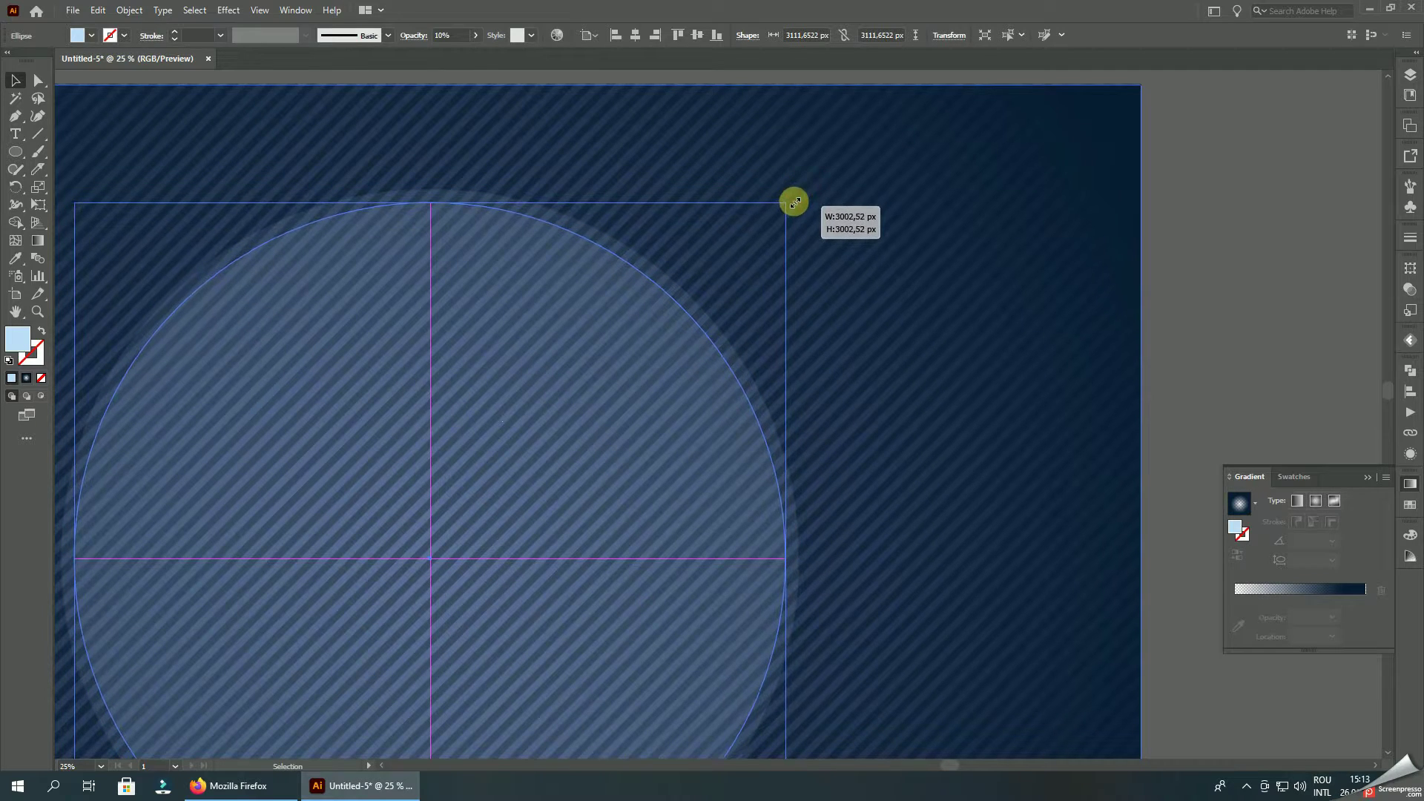
- Copy the circle and paste an identical copy in front of it
scroll(805, 195, "down", 3)
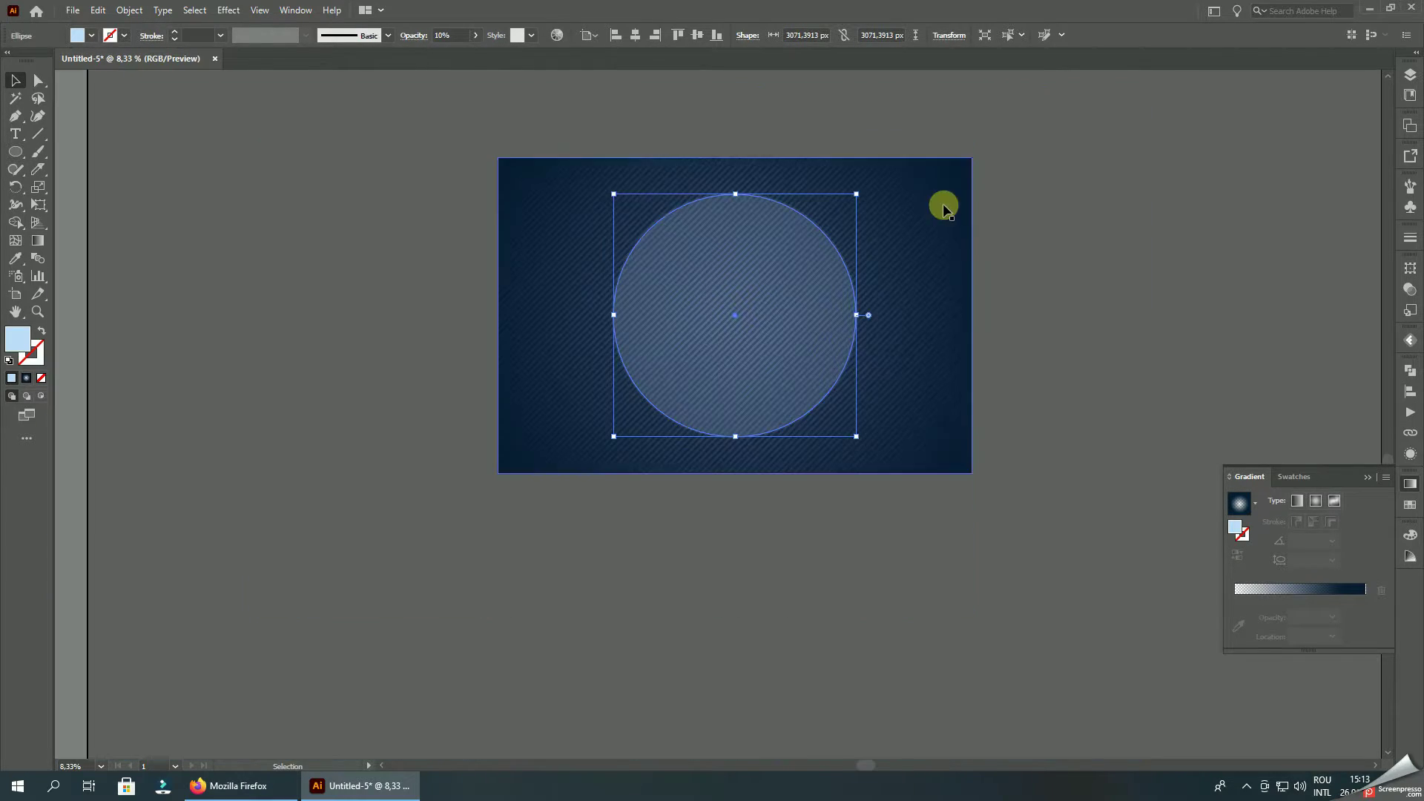
left_click(999, 204)
scroll(855, 190, "up", 2)
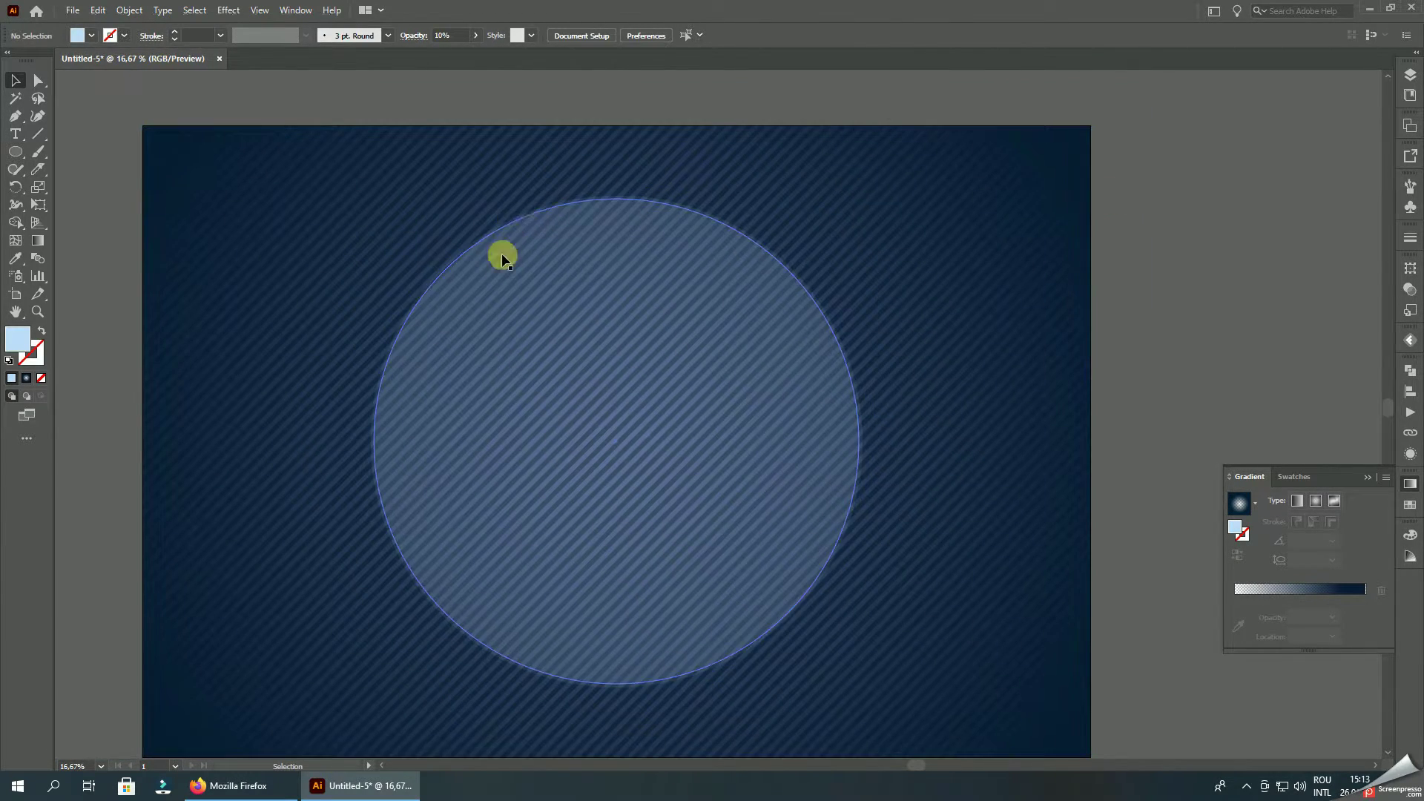
scroll(490, 273, "up", 2)
scroll(439, 265, "up", 1)
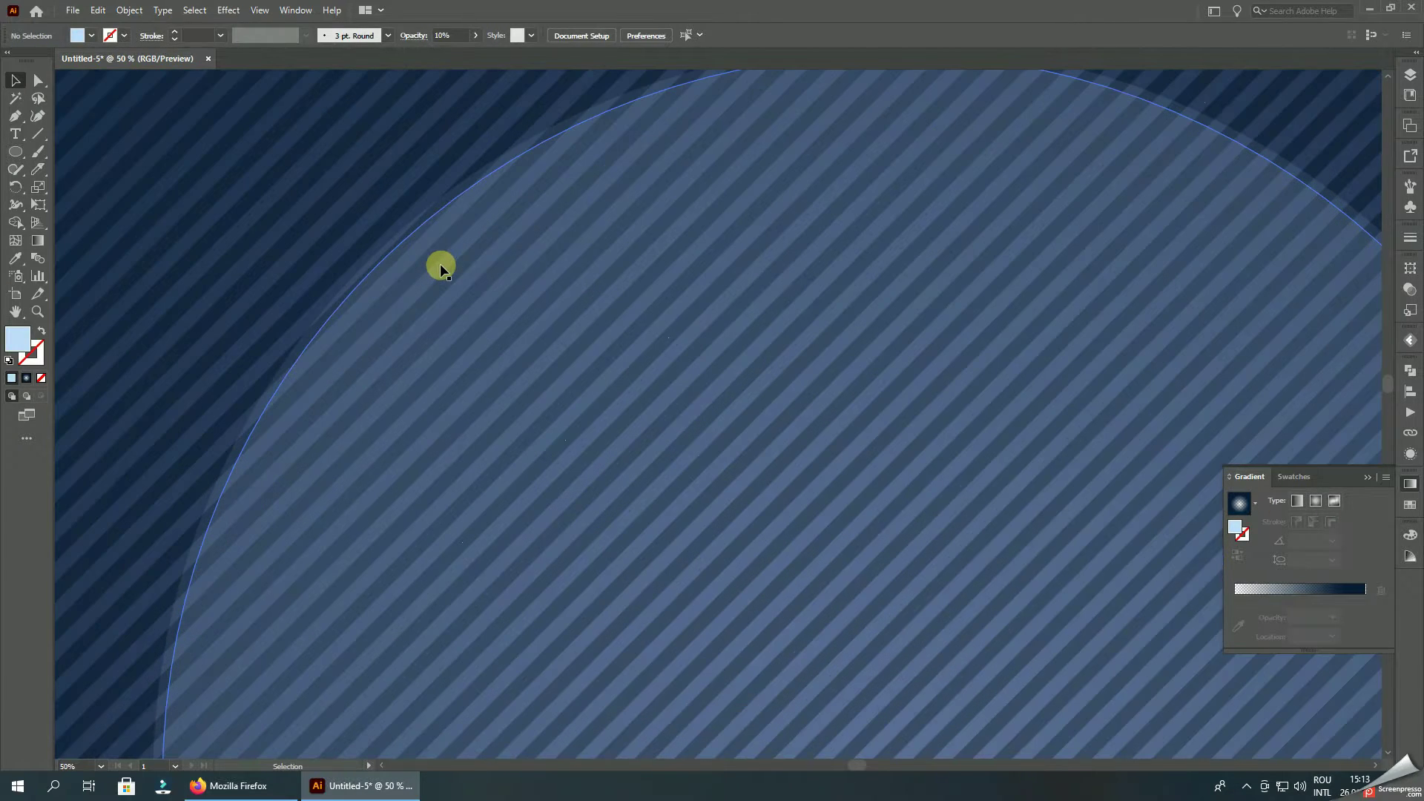
left_click(438, 262)
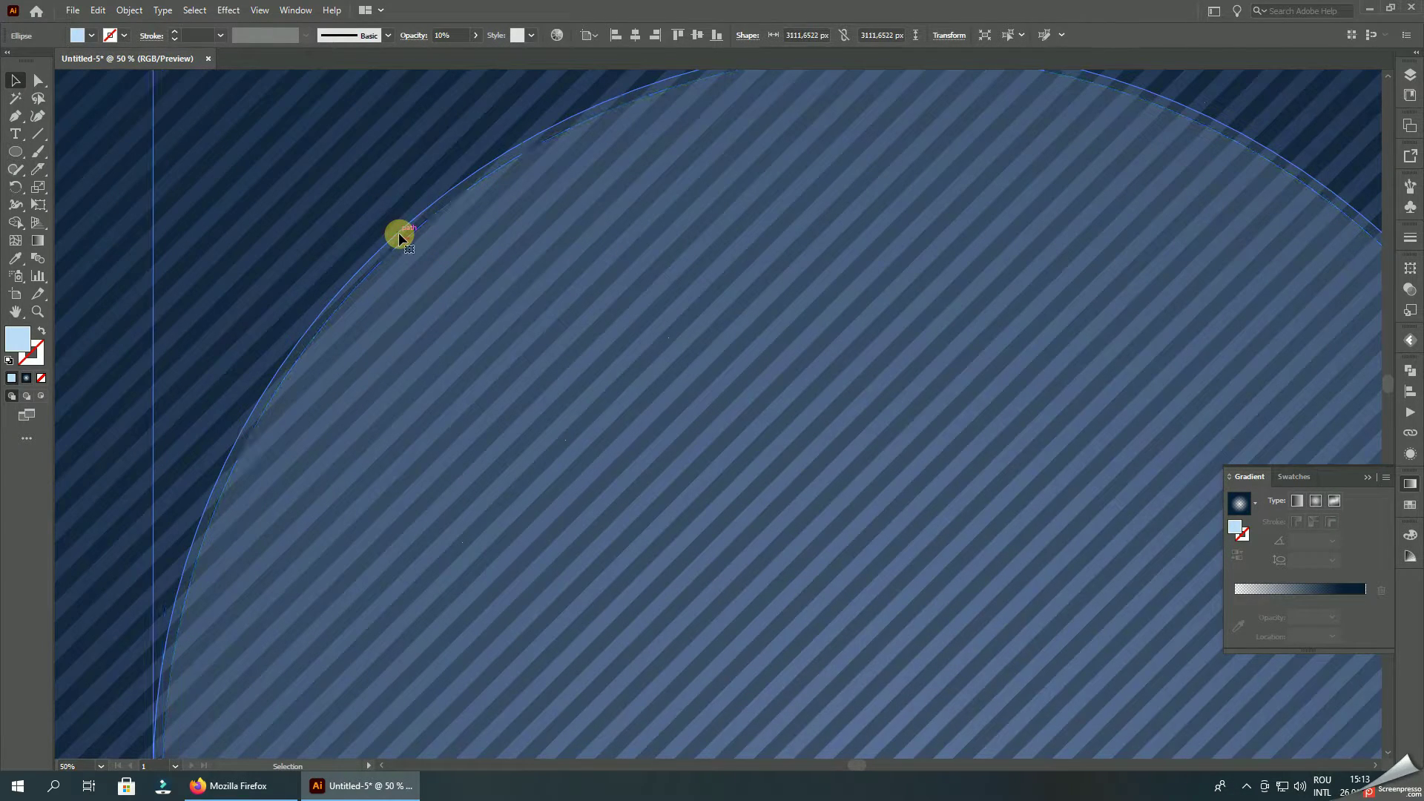
key("ctrl+c")
key("ctrl+f")
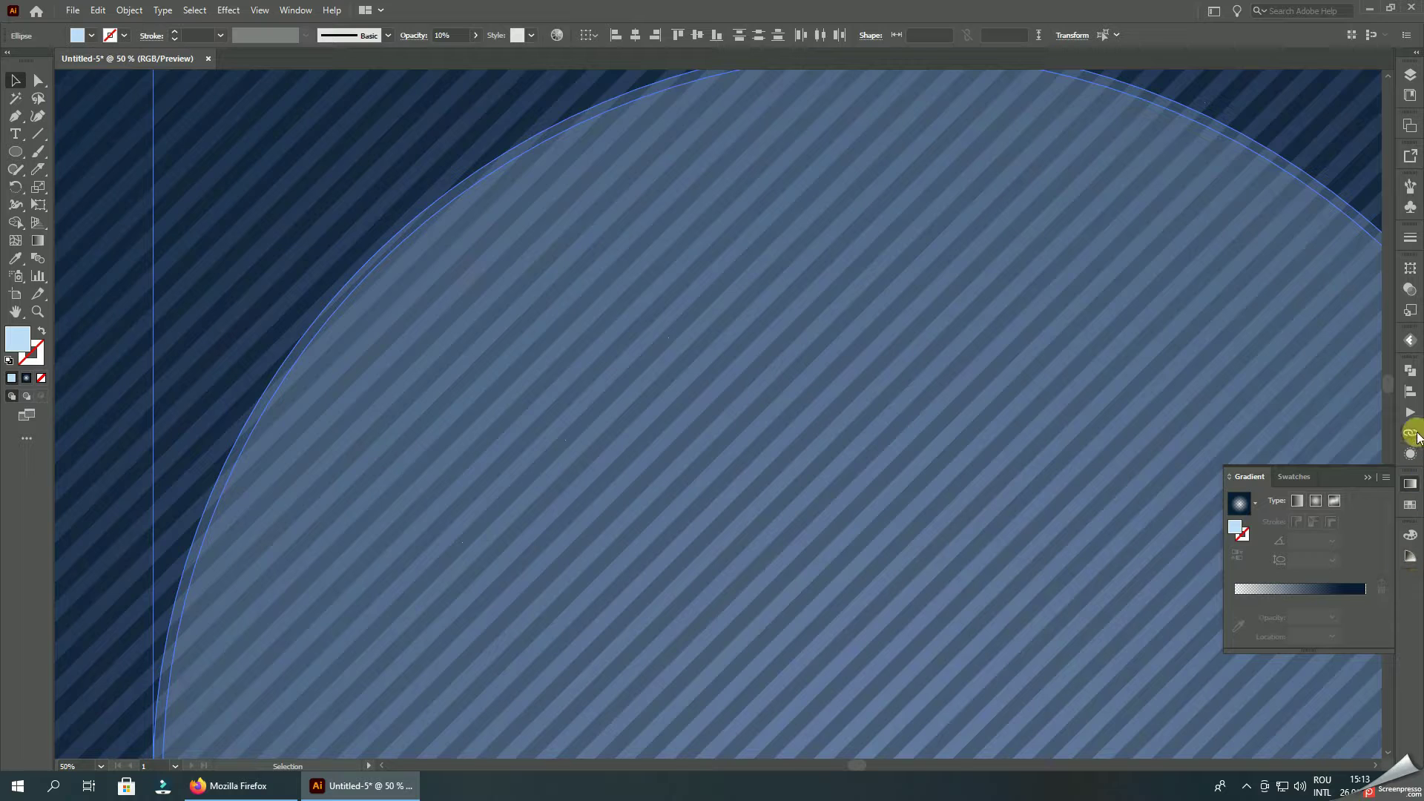
- Divide the stacked circles with Pathfinder and ungroup the resulting pieces
left_click(1410, 368)
left_click(1239, 442)
scroll(449, 292, "down", 4)
right_click(451, 285)
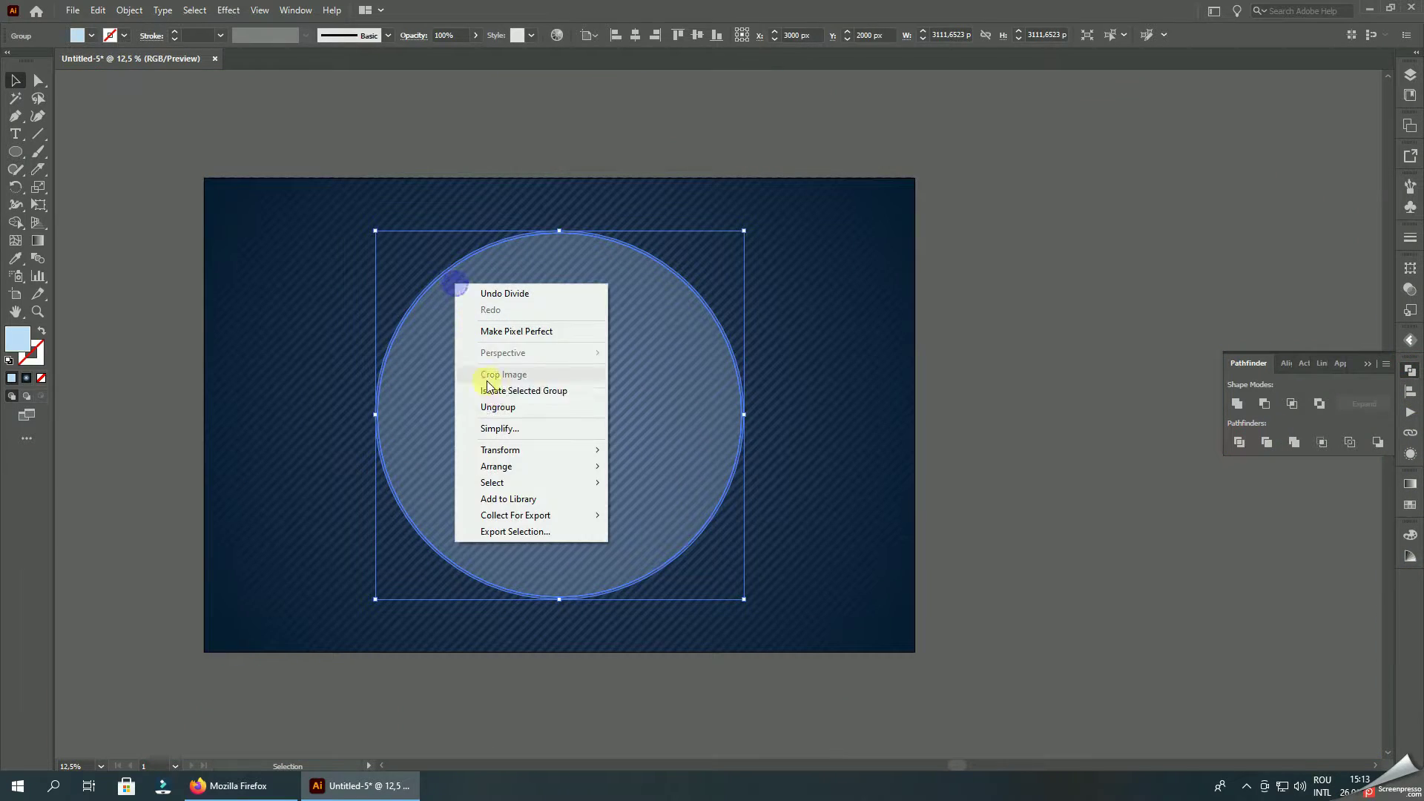
left_click(497, 409)
- Move the extra divided piece off the artboard and delete it, keeping disc and rim
left_click_drag(564, 369, 1032, 297)
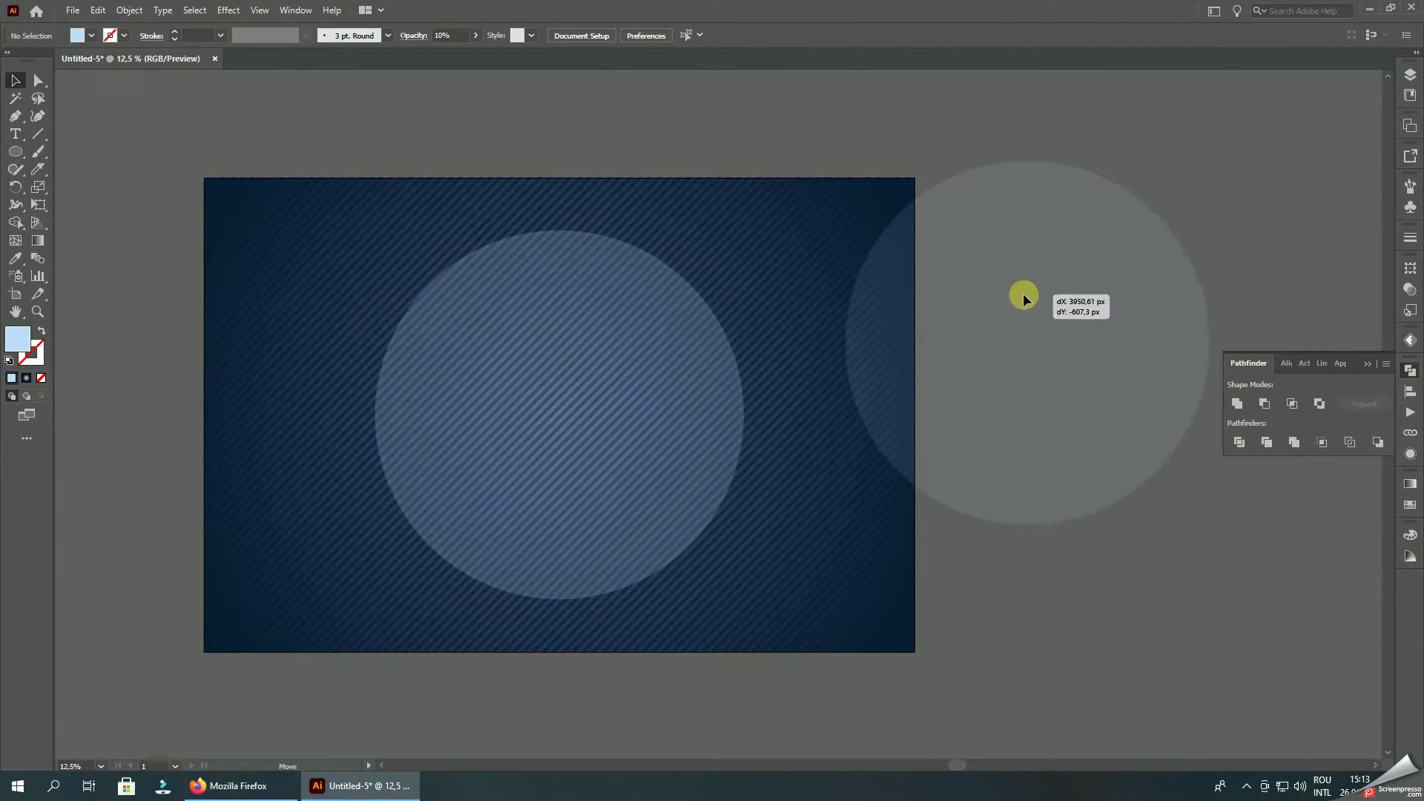
left_click_drag(609, 331, 608, 426)
left_click_drag(572, 327, 588, 336)
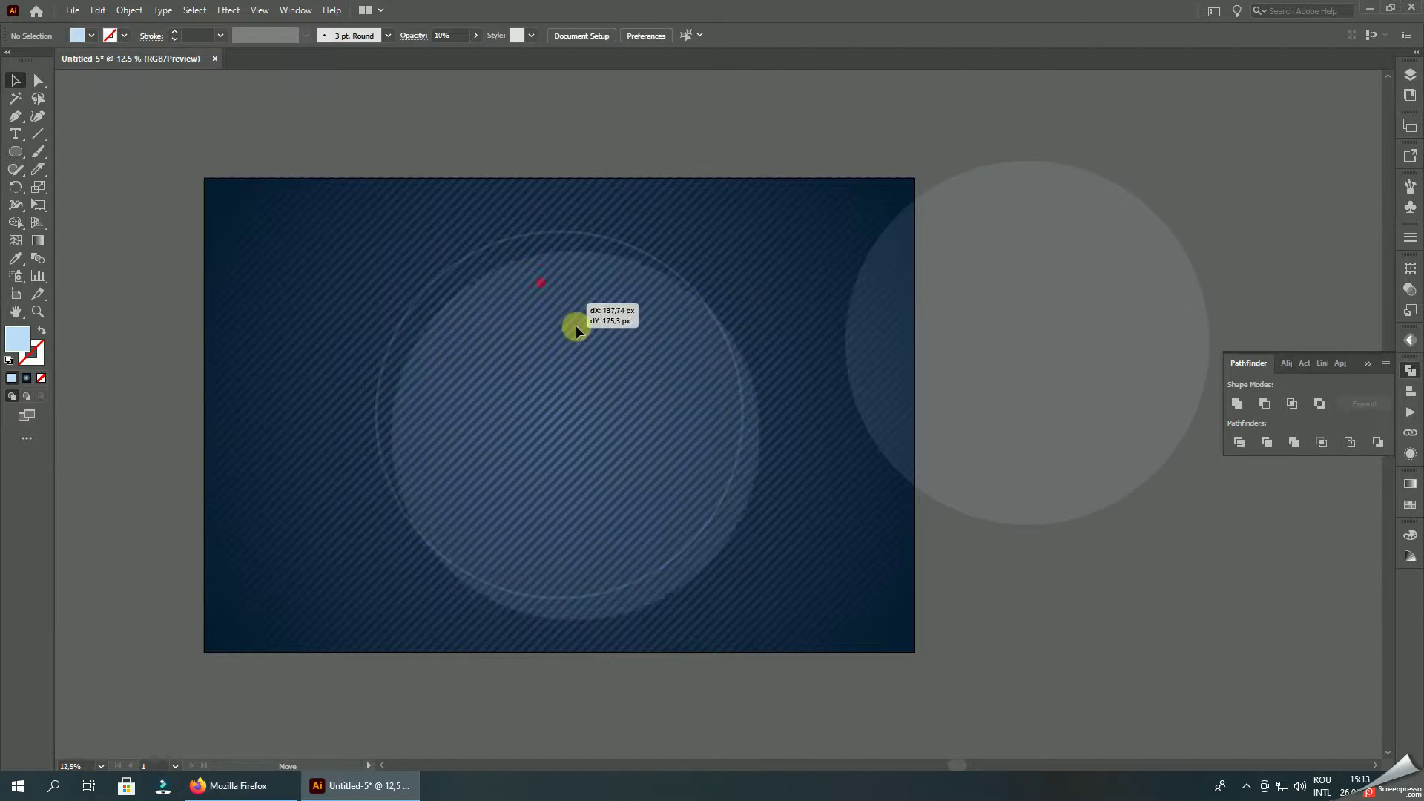
left_click(1058, 282)
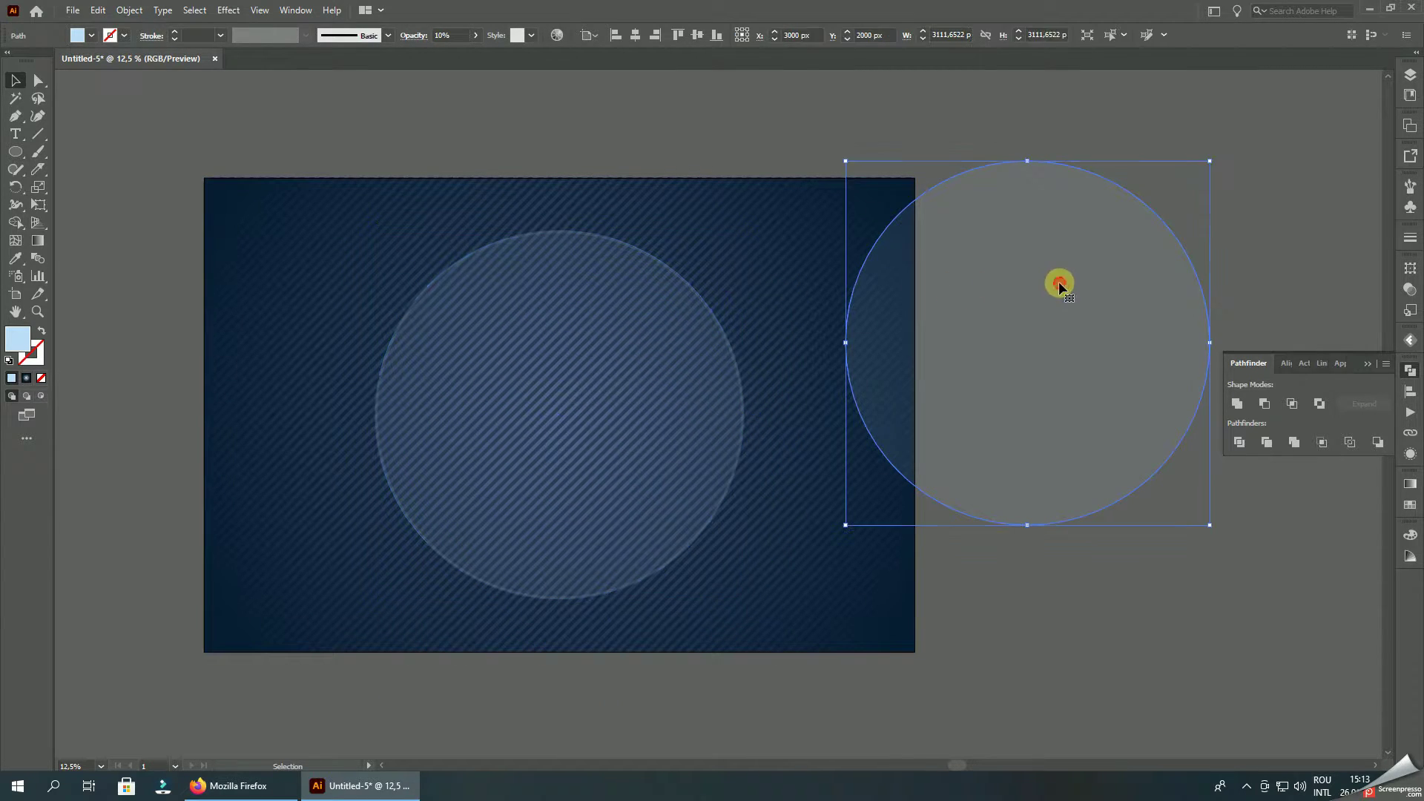
key("Delete")
- Raise the rim ring's opacity to 17%
left_click(500, 245)
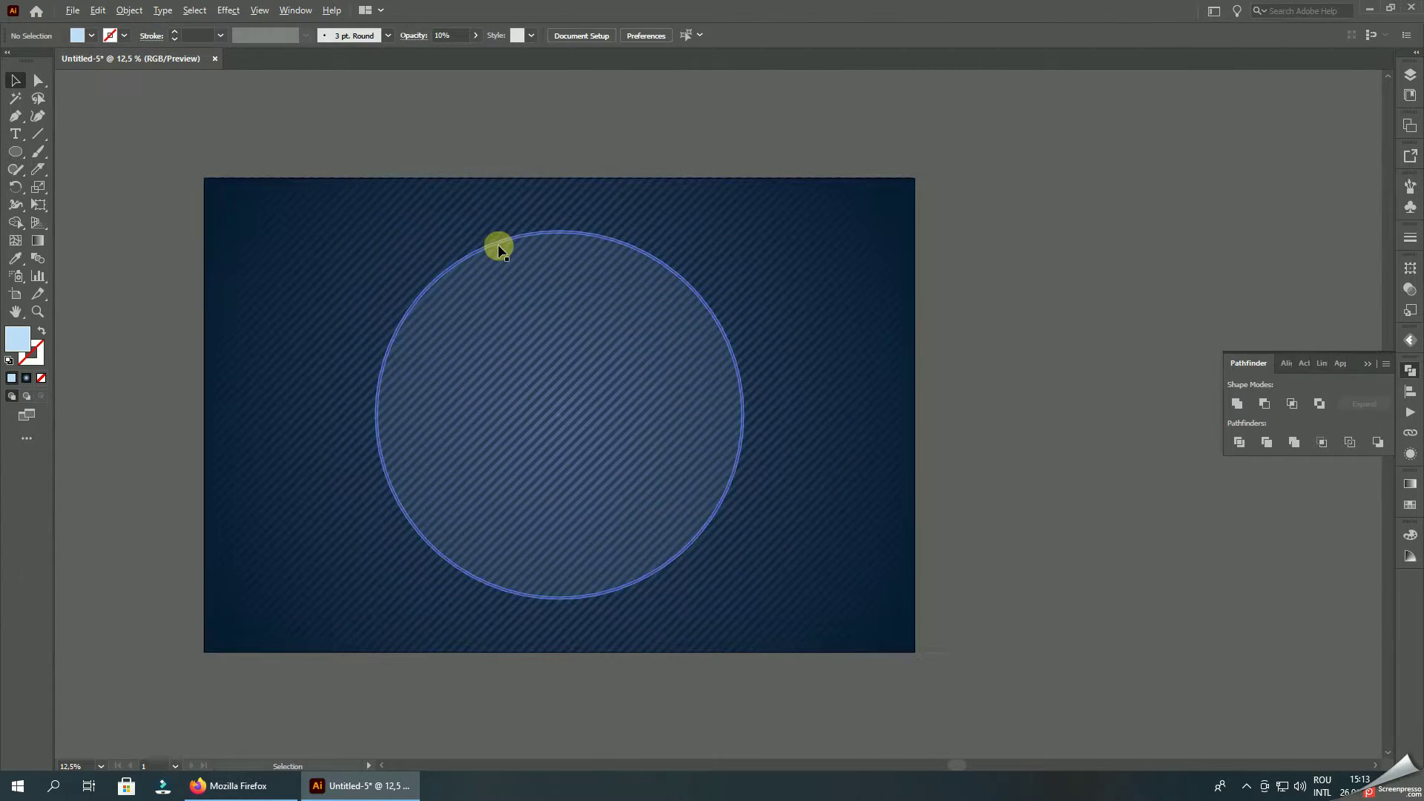
scroll(519, 234, "up", 4)
left_click(475, 35)
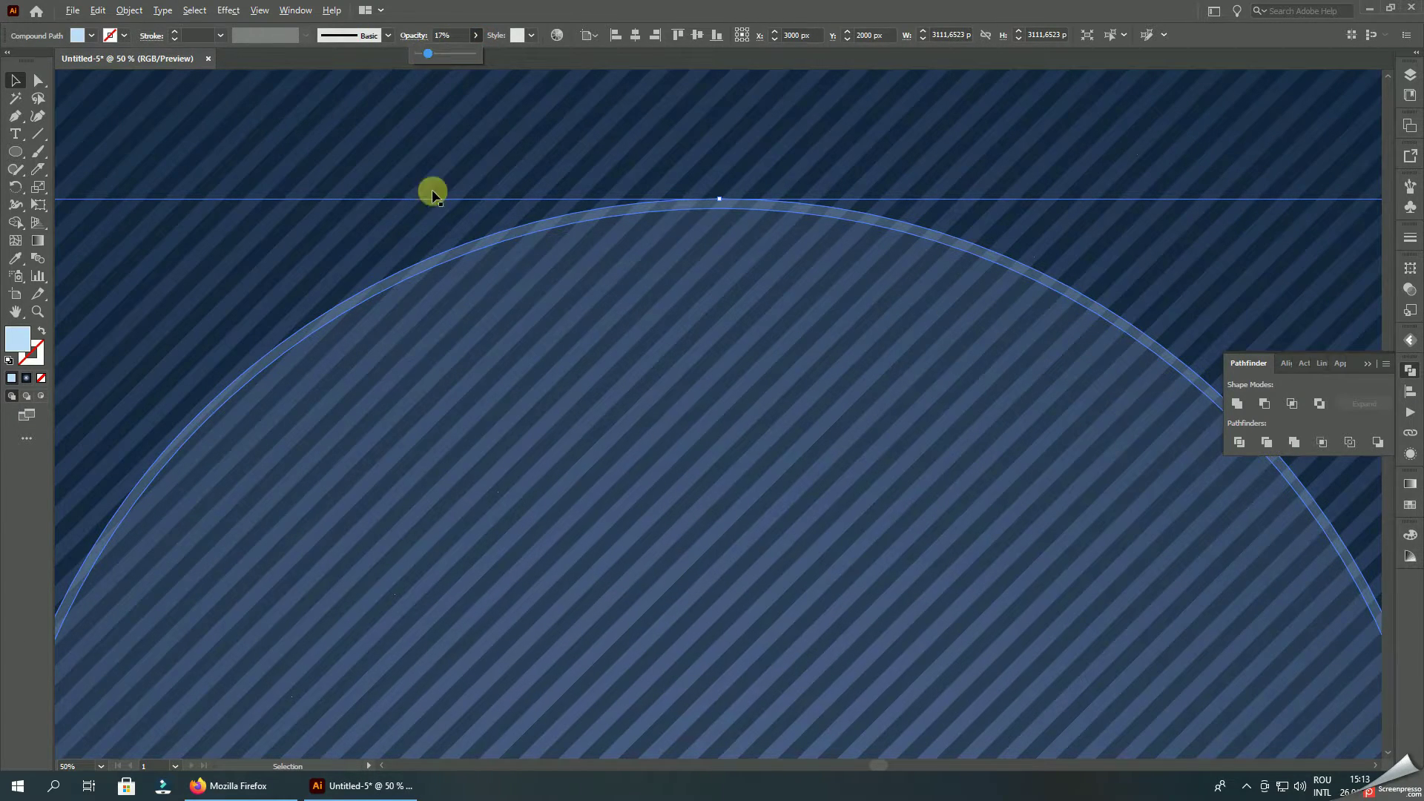
scroll(445, 208, "down", 3)
left_click(1200, 241)
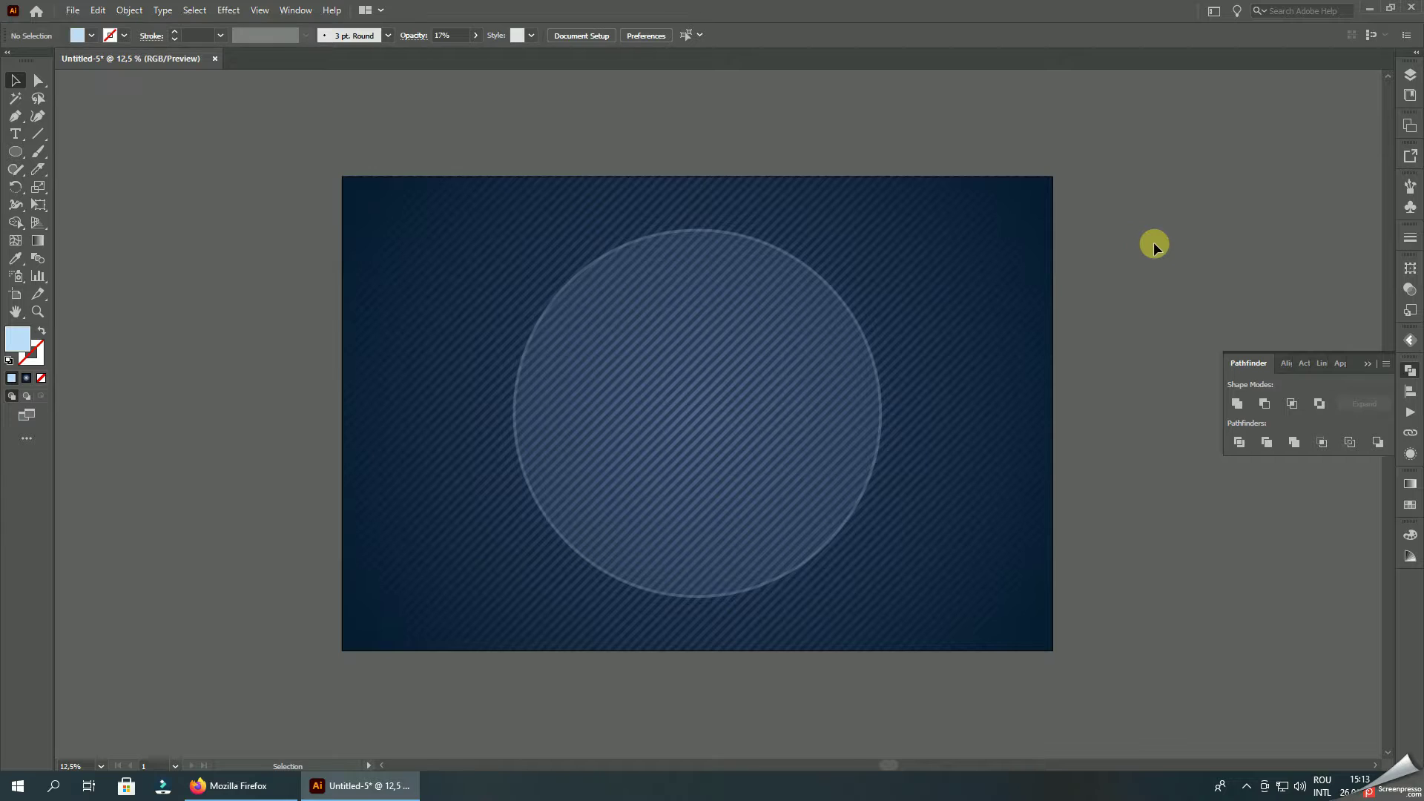
scroll(1146, 193, "down", 1)
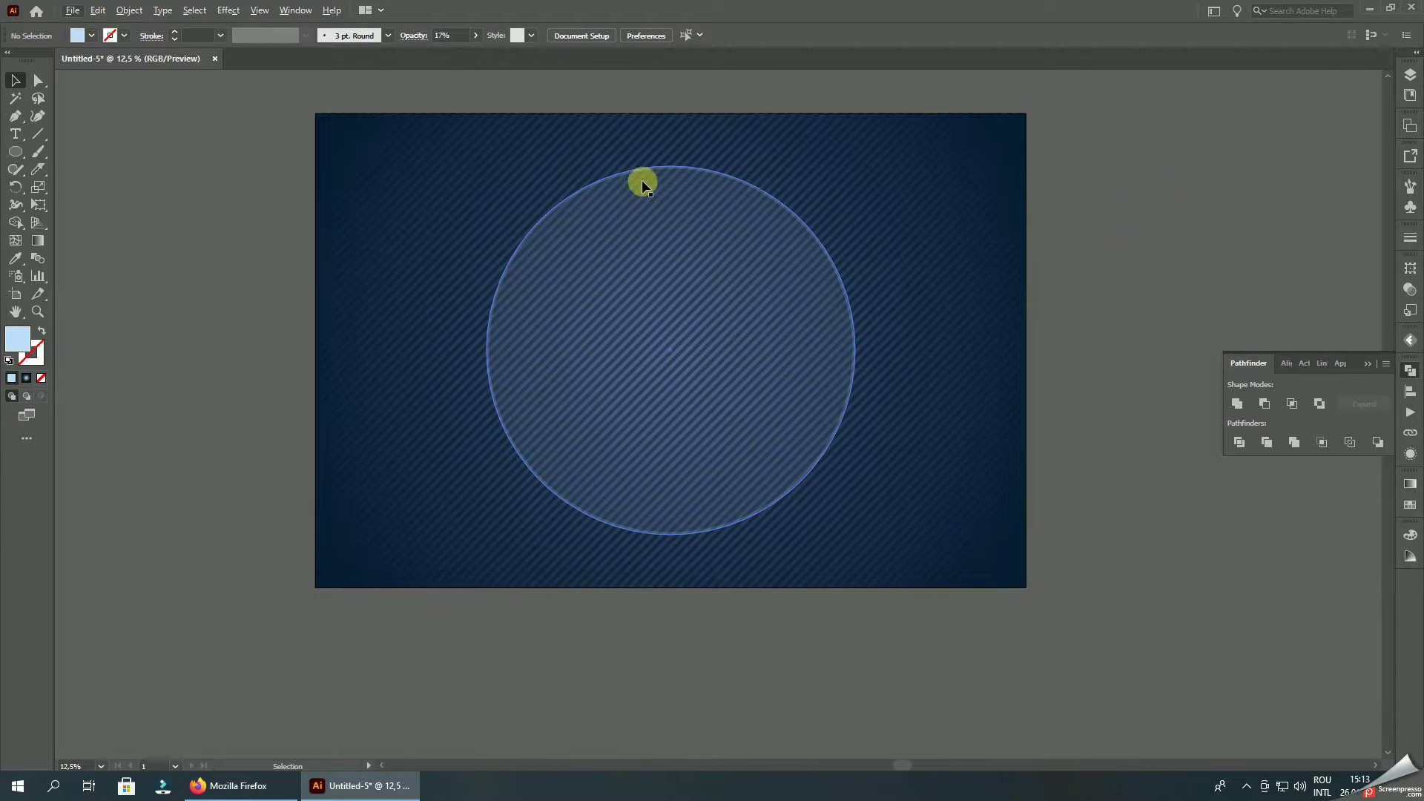
scroll(586, 148, "up", 1)
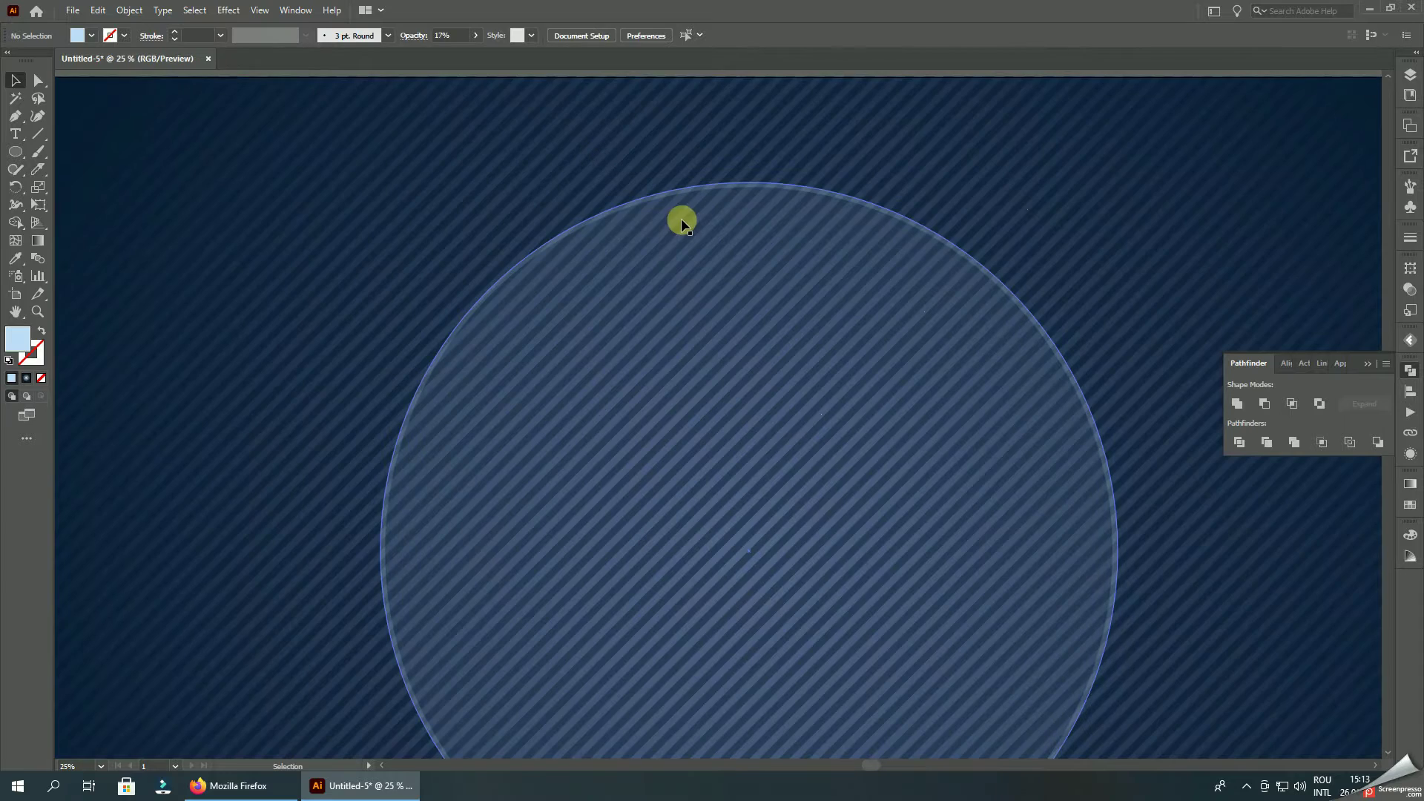
scroll(675, 178, "up", 3)
left_click(672, 167)
scroll(672, 168, "down", 2)
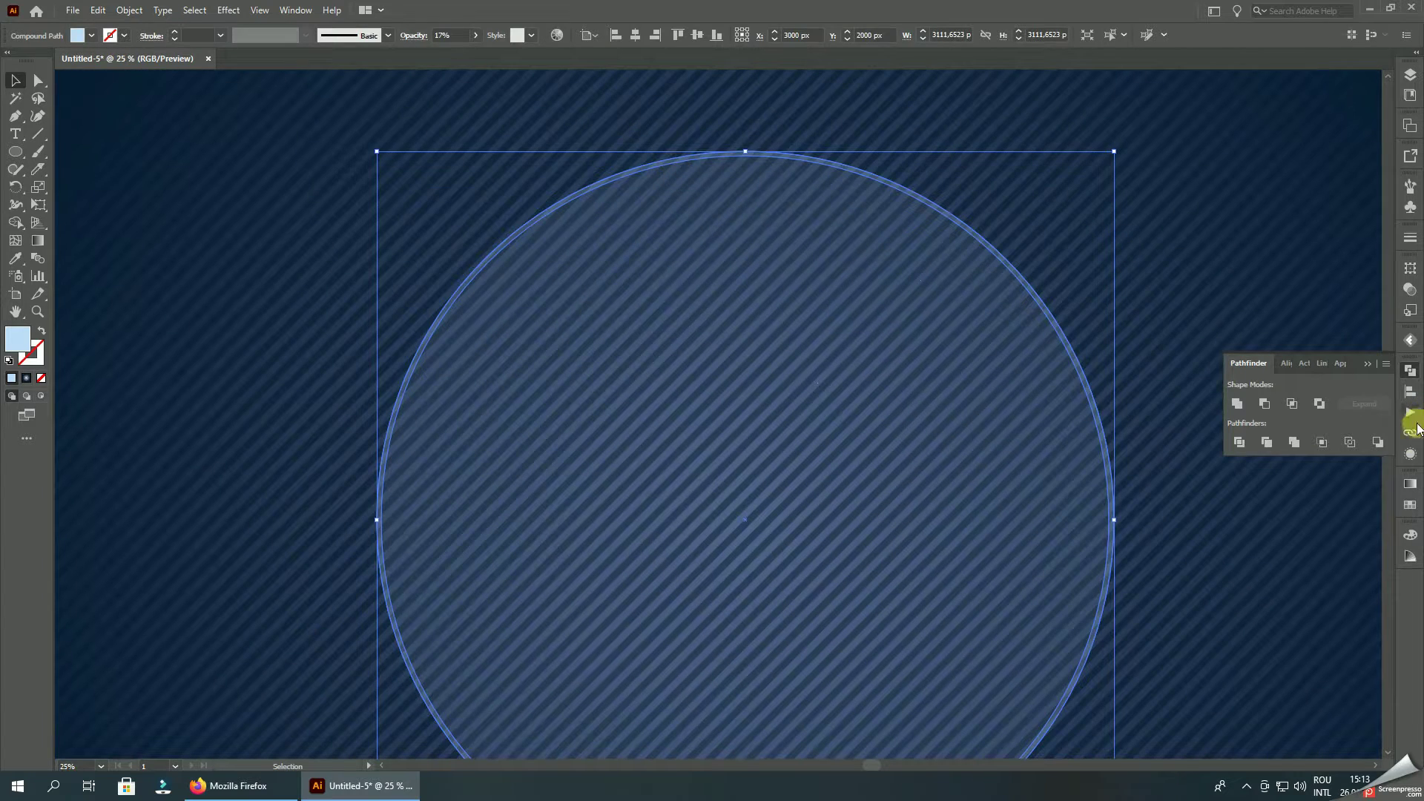
- Give the rim a gradient fill with a white right stop and an added extra stop
left_click(1412, 481)
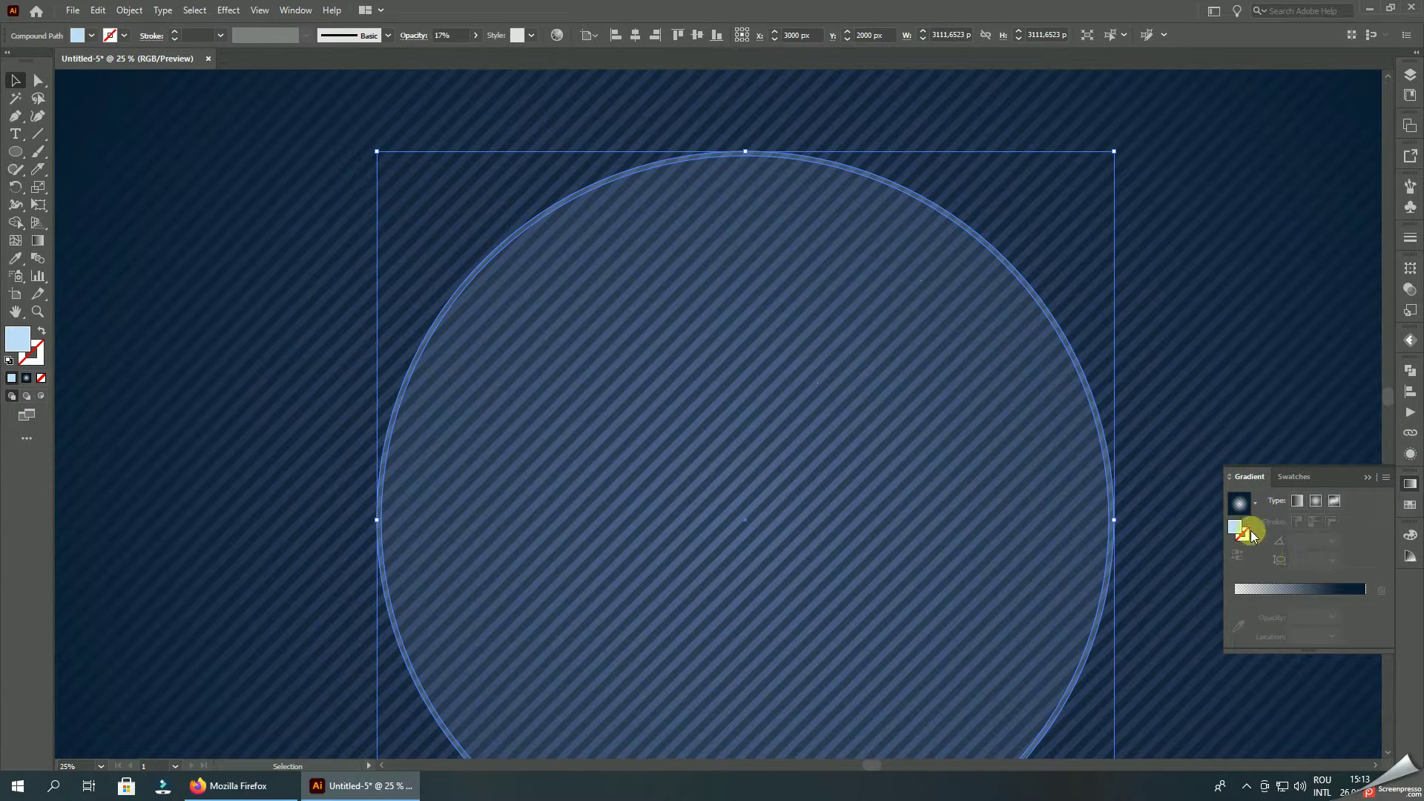
left_click(1250, 589)
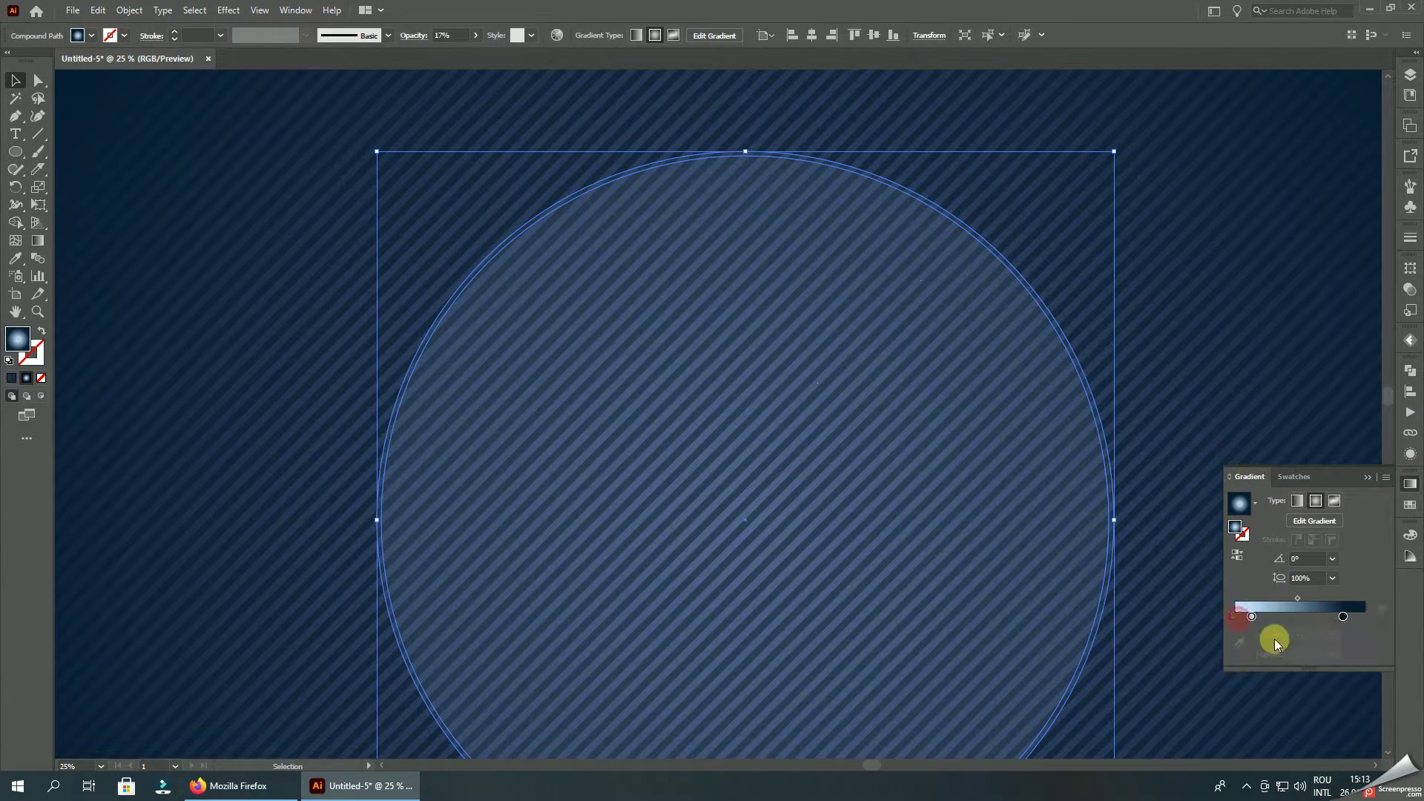
double_click(1343, 616)
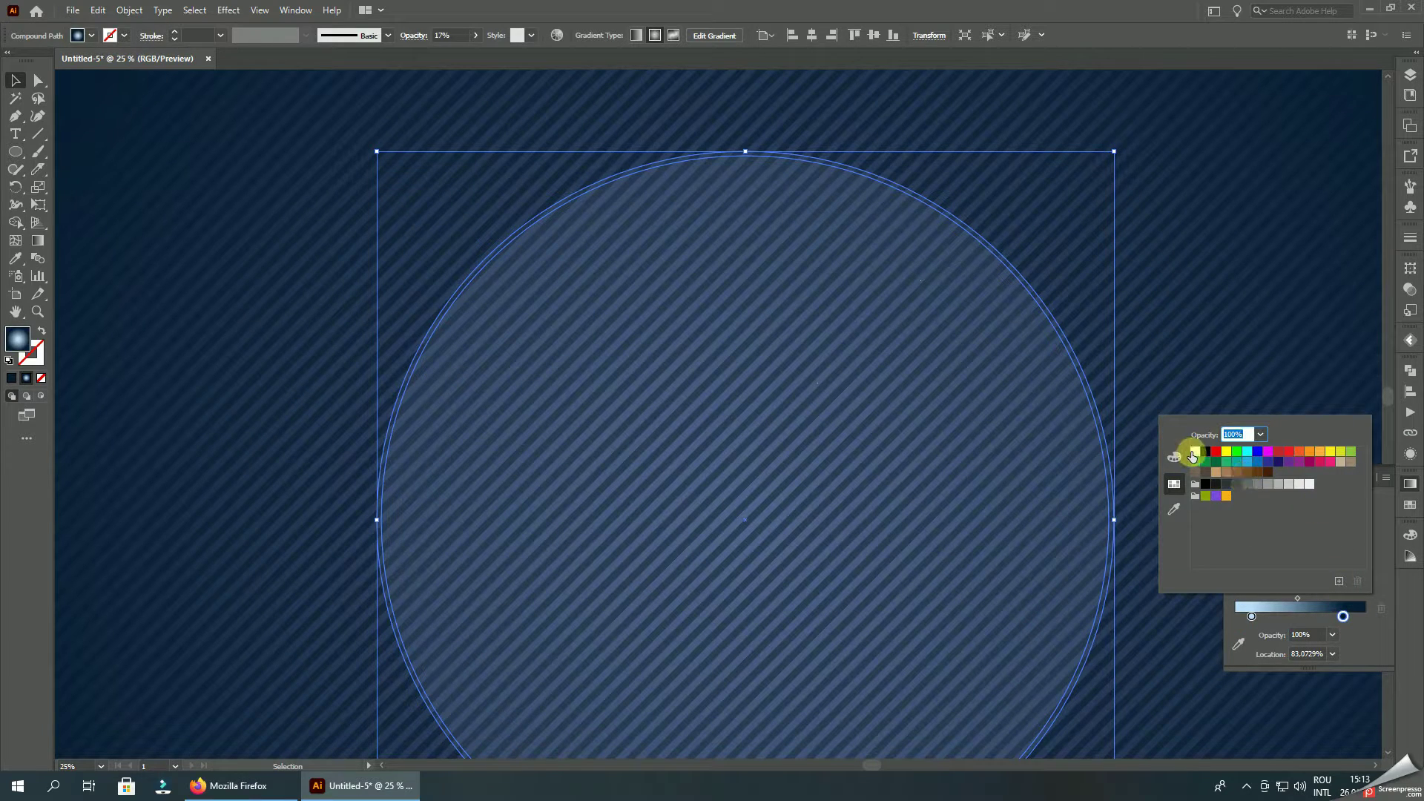
left_click(1193, 453)
left_click(1252, 618)
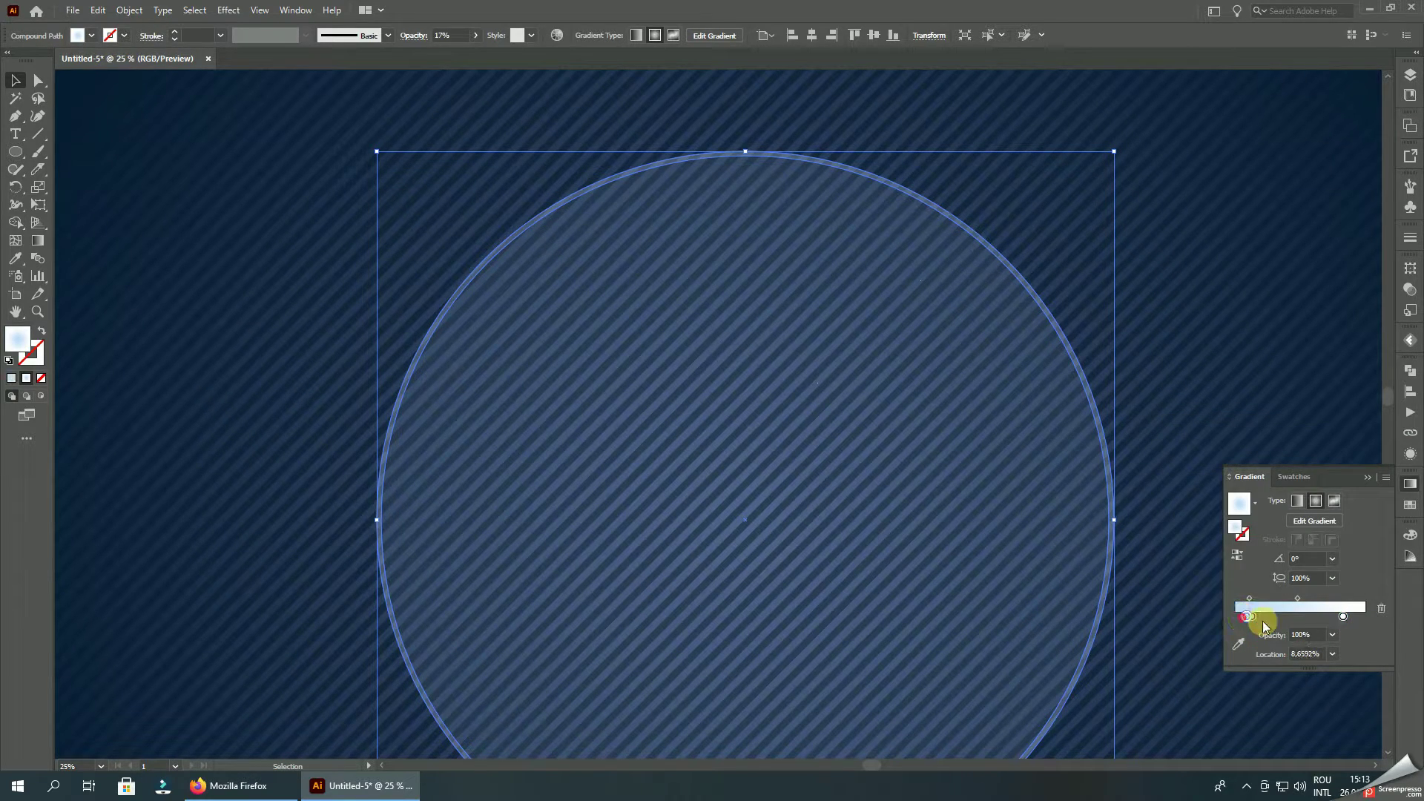
left_click(1365, 617)
left_click(1252, 618)
- Make the rim gradient linear, running top to bottom, with its midpoint moved down
left_click(38, 240)
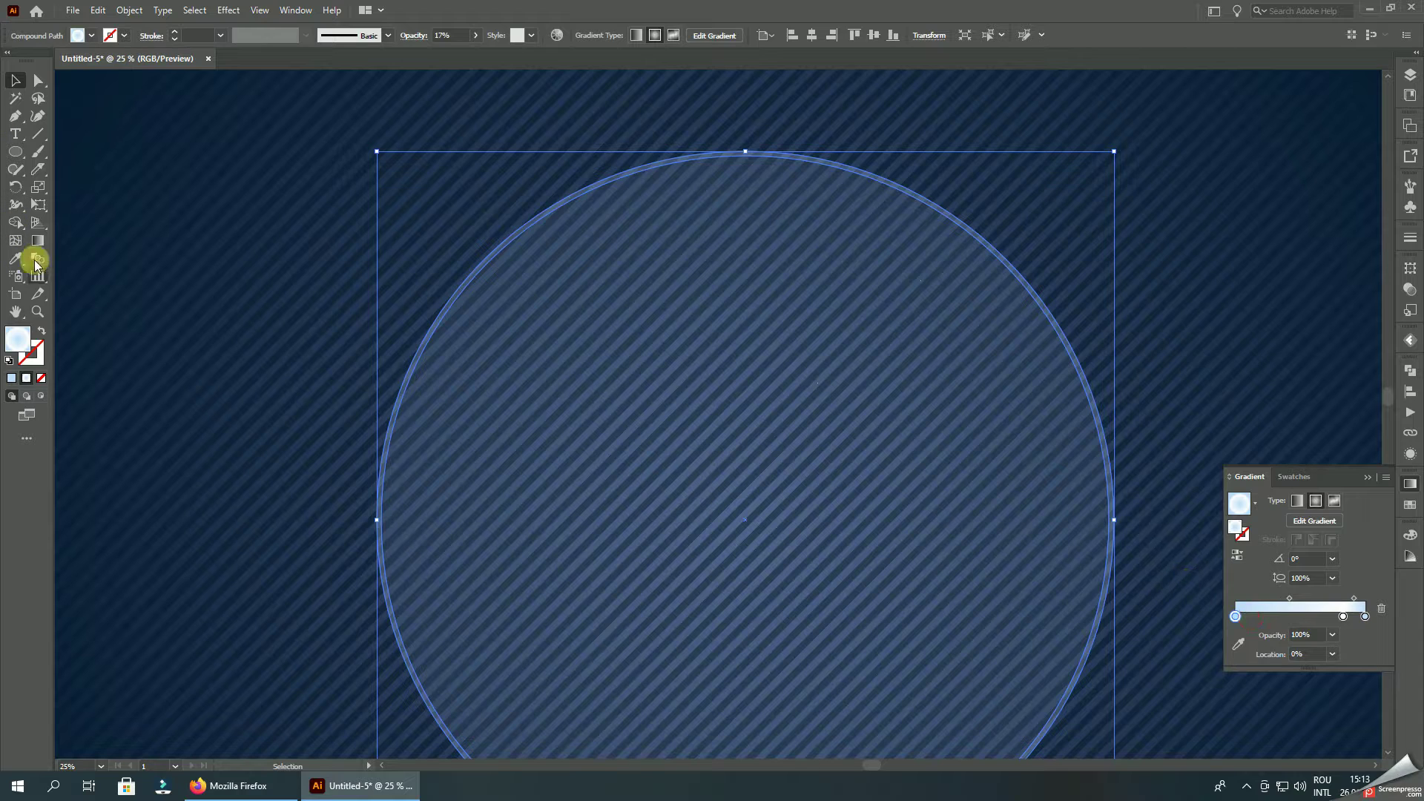
key("ctrl+minus")
left_click(1298, 501)
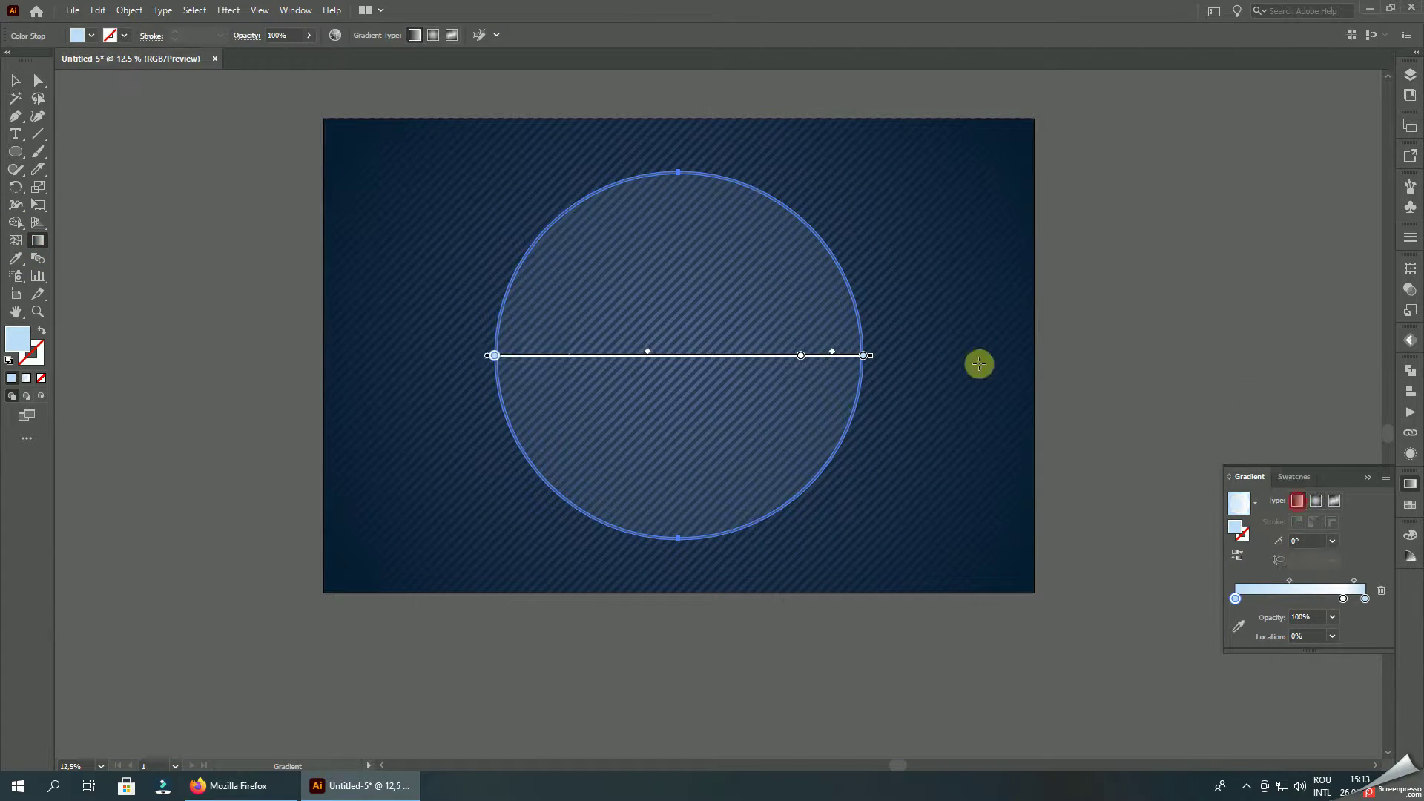
mouse_move(684, 171)
left_mouse_down()
mouse_move(705, 536)
mouse_move(690, 335)
left_mouse_up()
scroll(671, 420, "up", 2)
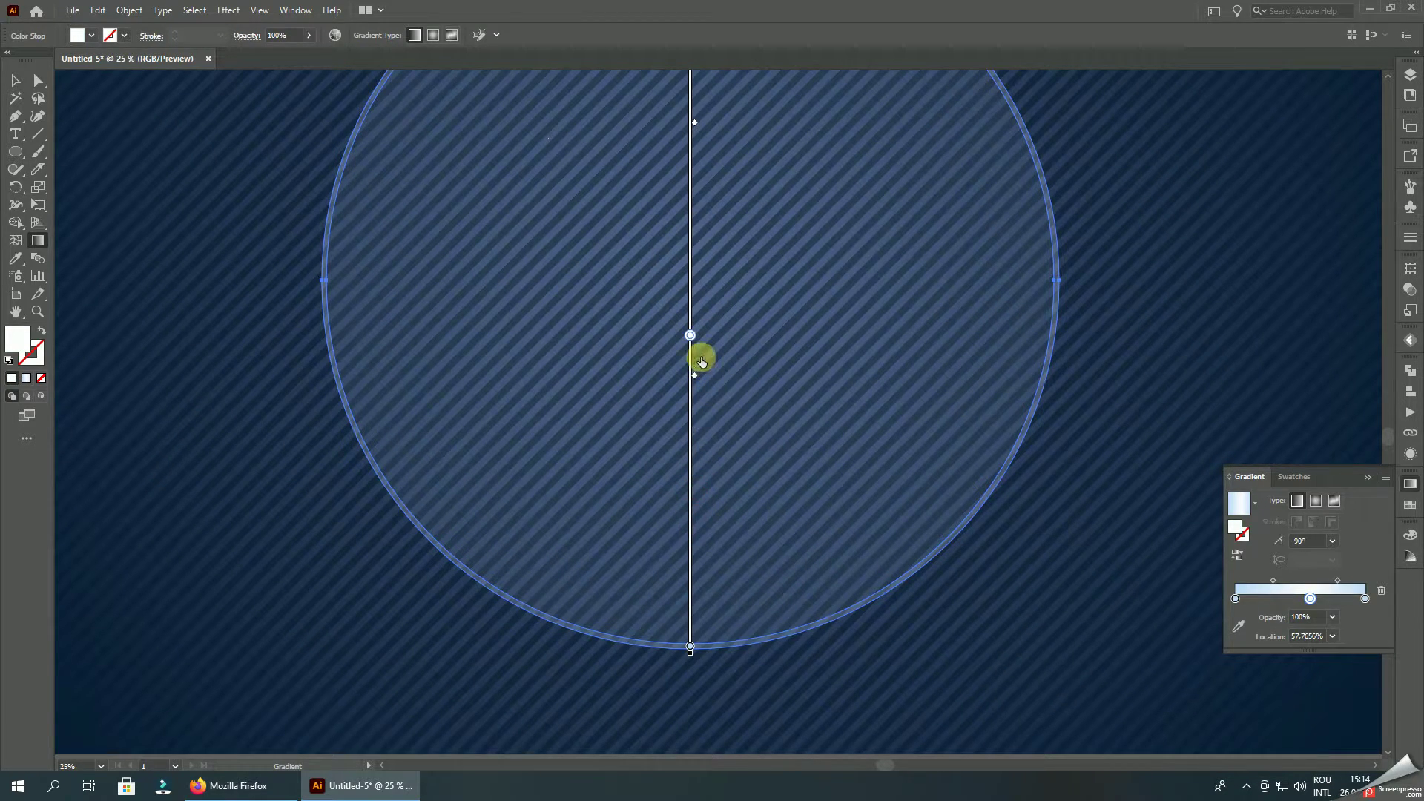
left_click_drag(695, 125, 706, 327)
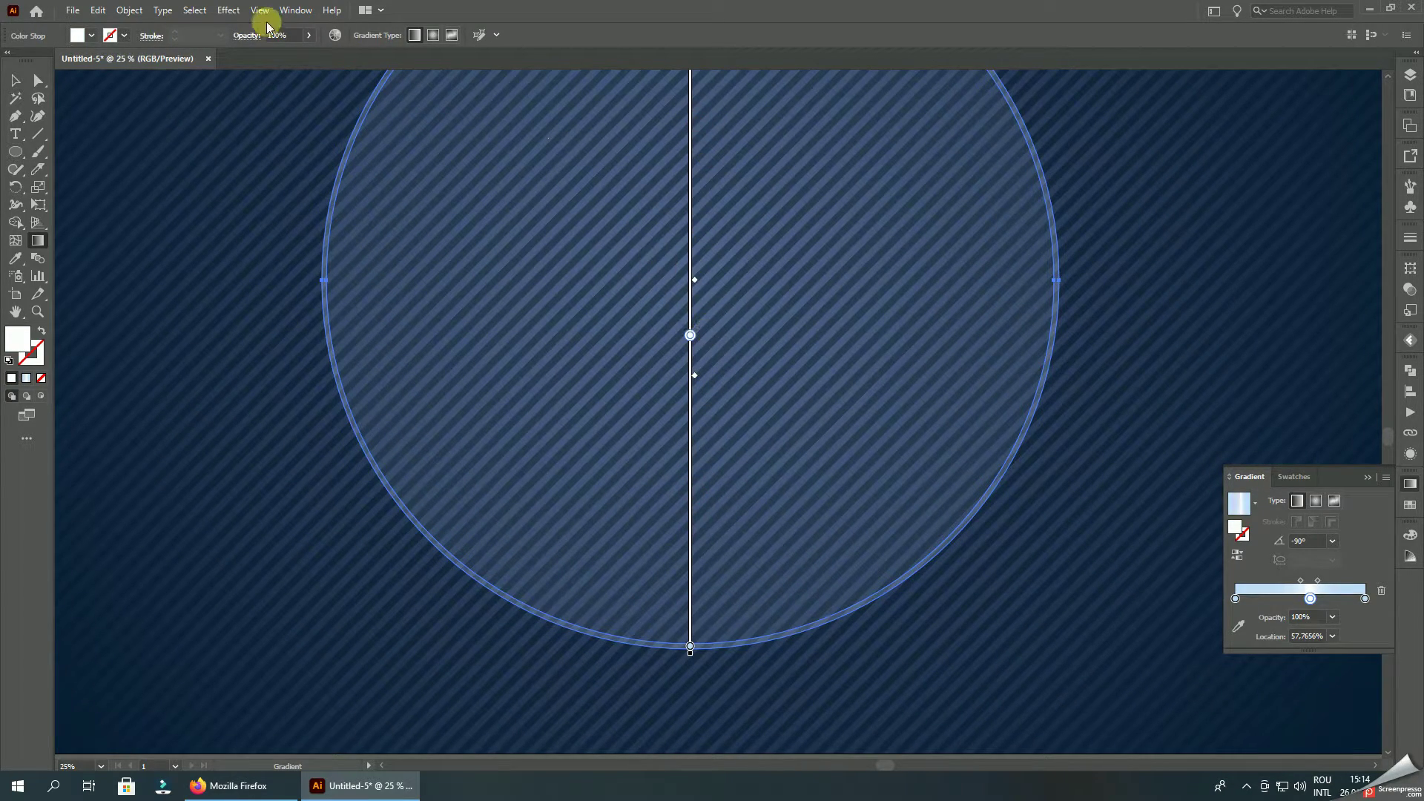
left_click(30, 79)
- Set the rim ring's overall opacity to 100%
scroll(505, 460, "down", 3)
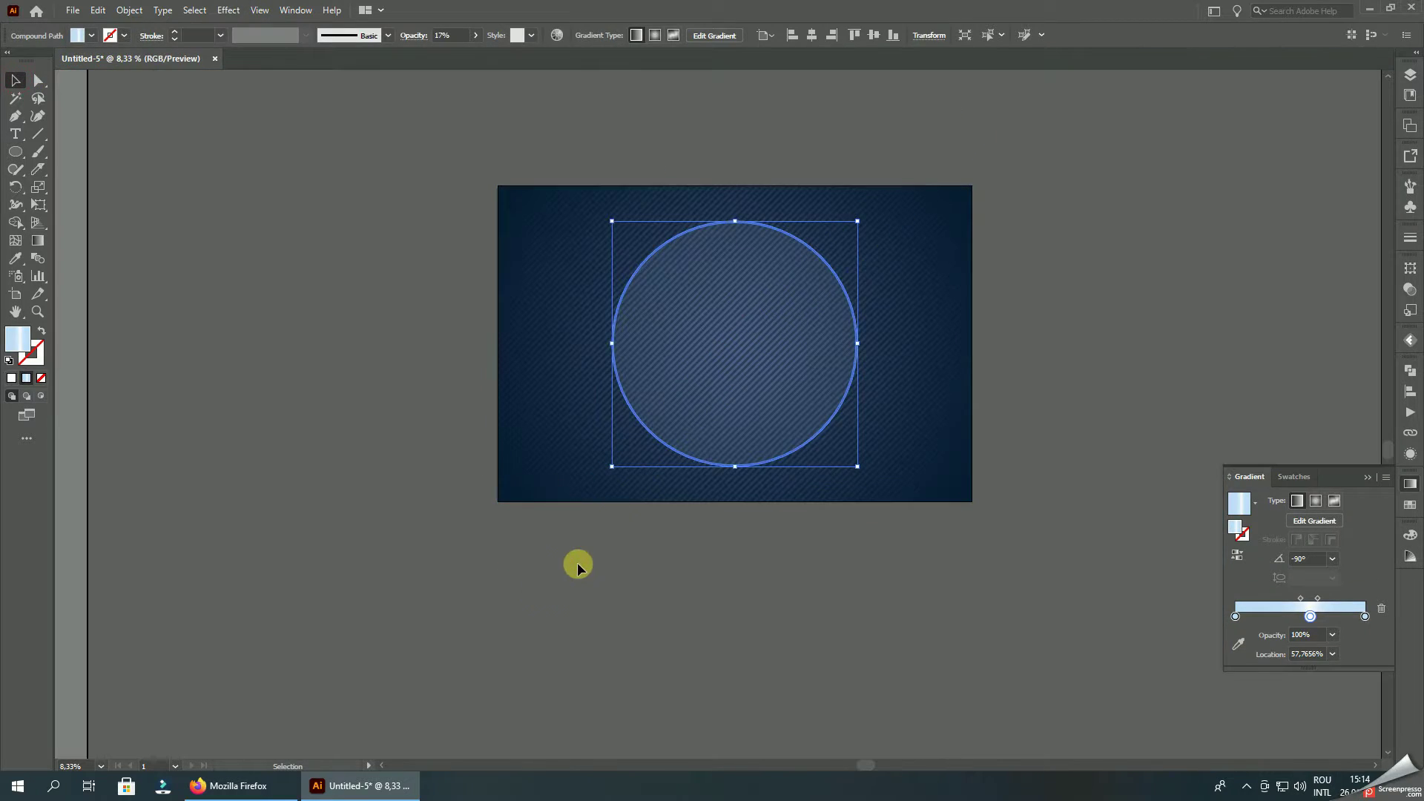
left_click(575, 564)
scroll(678, 465, "up", 4)
left_click(678, 419)
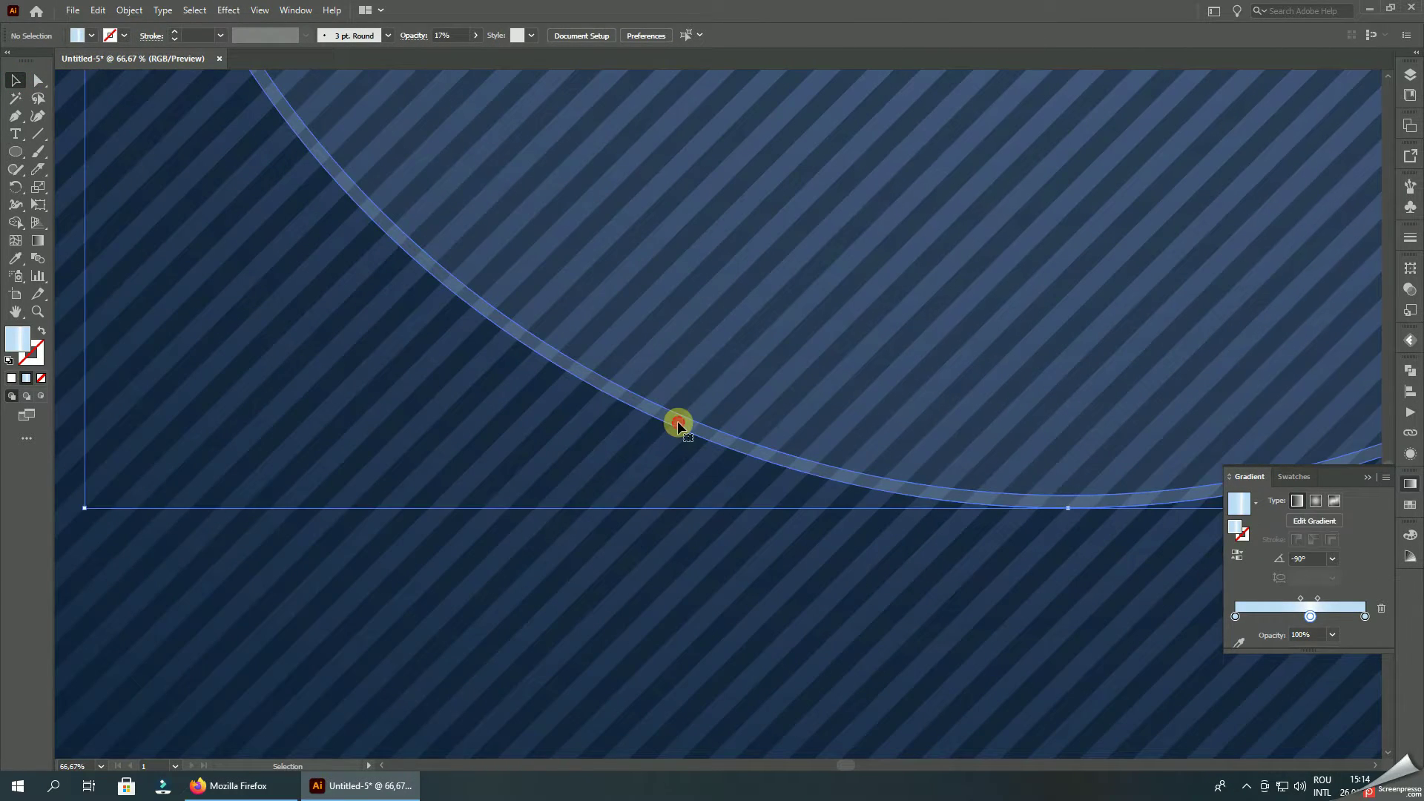
scroll(676, 475, "down", 3)
left_click(475, 35)
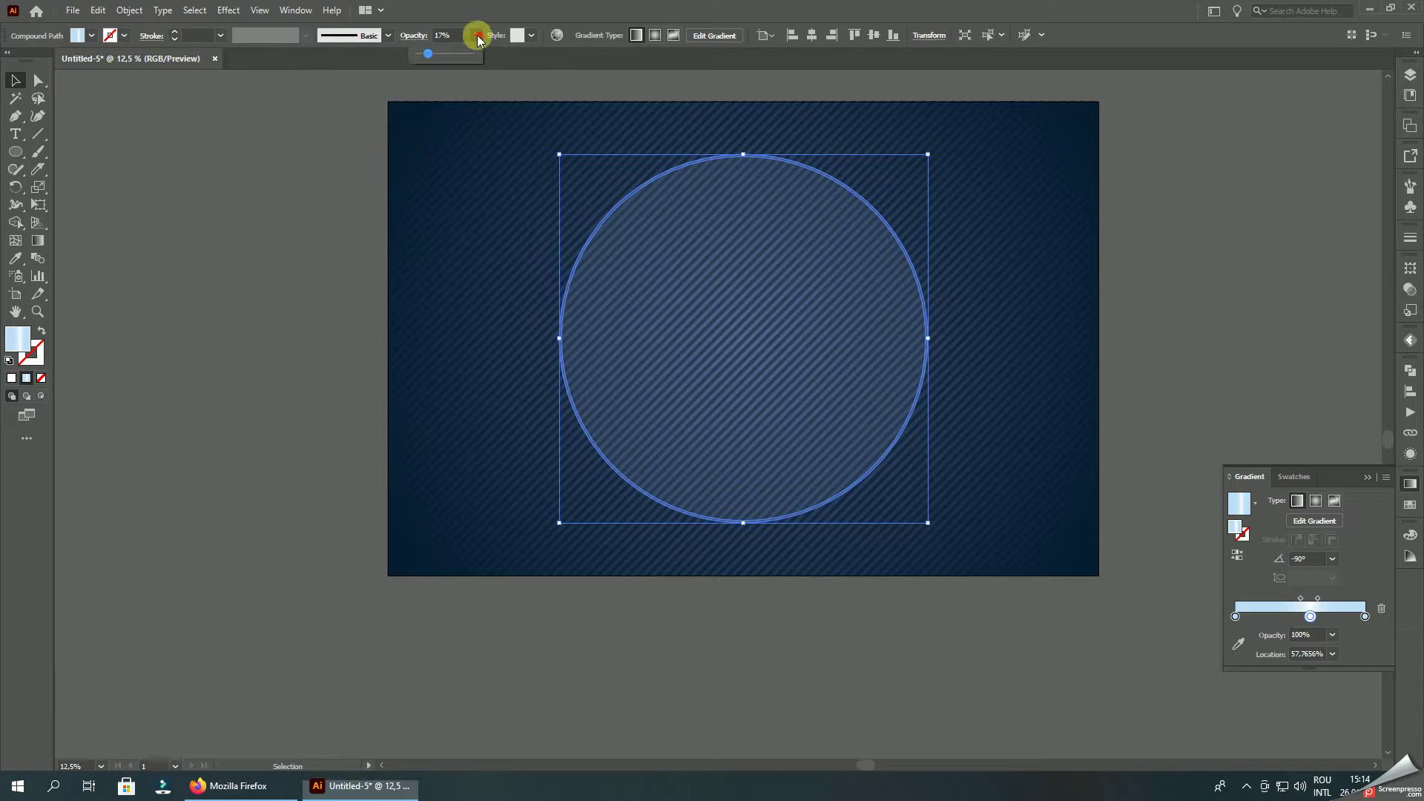
left_click_drag(467, 53, 480, 54)
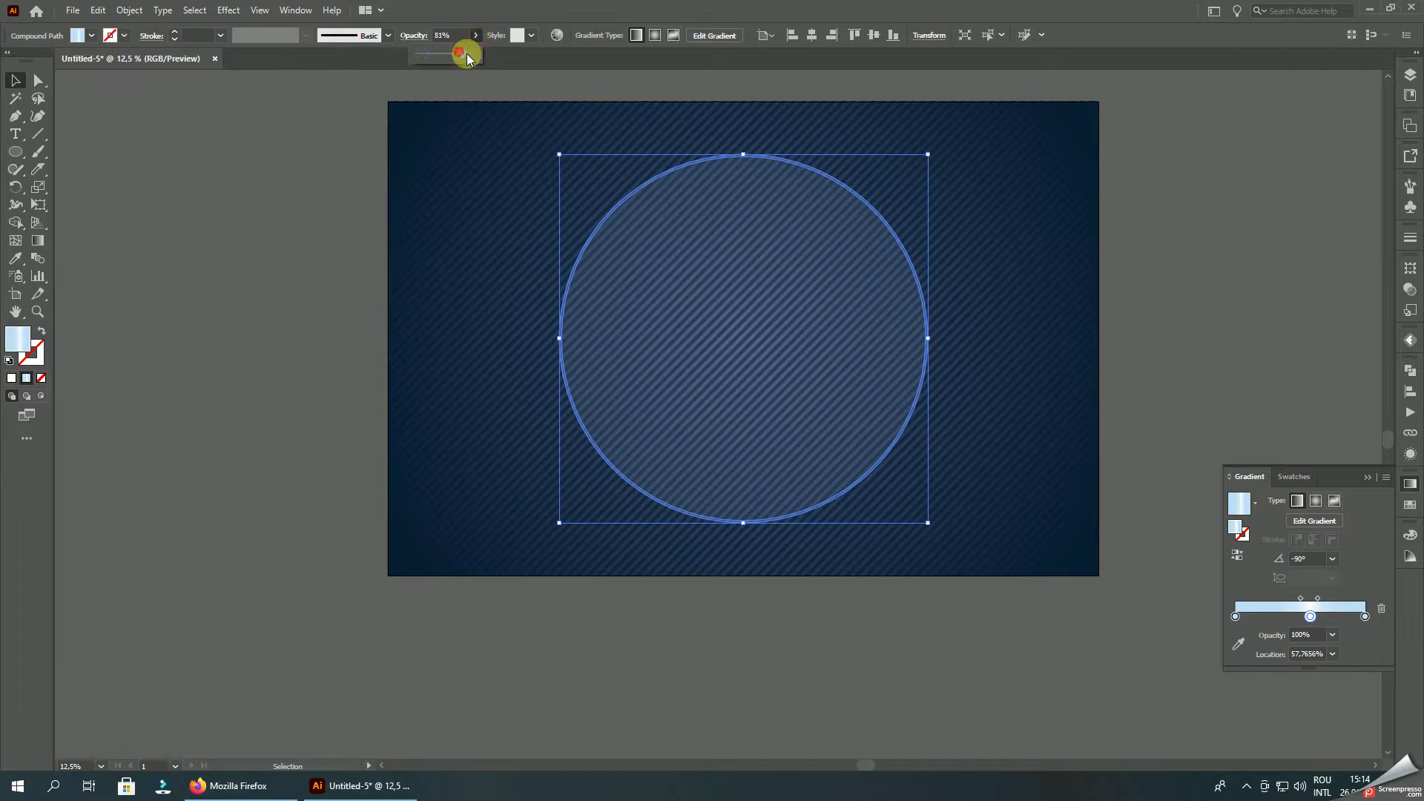
- Fade the right gradient stop of the rim to 10% opacity
left_click(1366, 617)
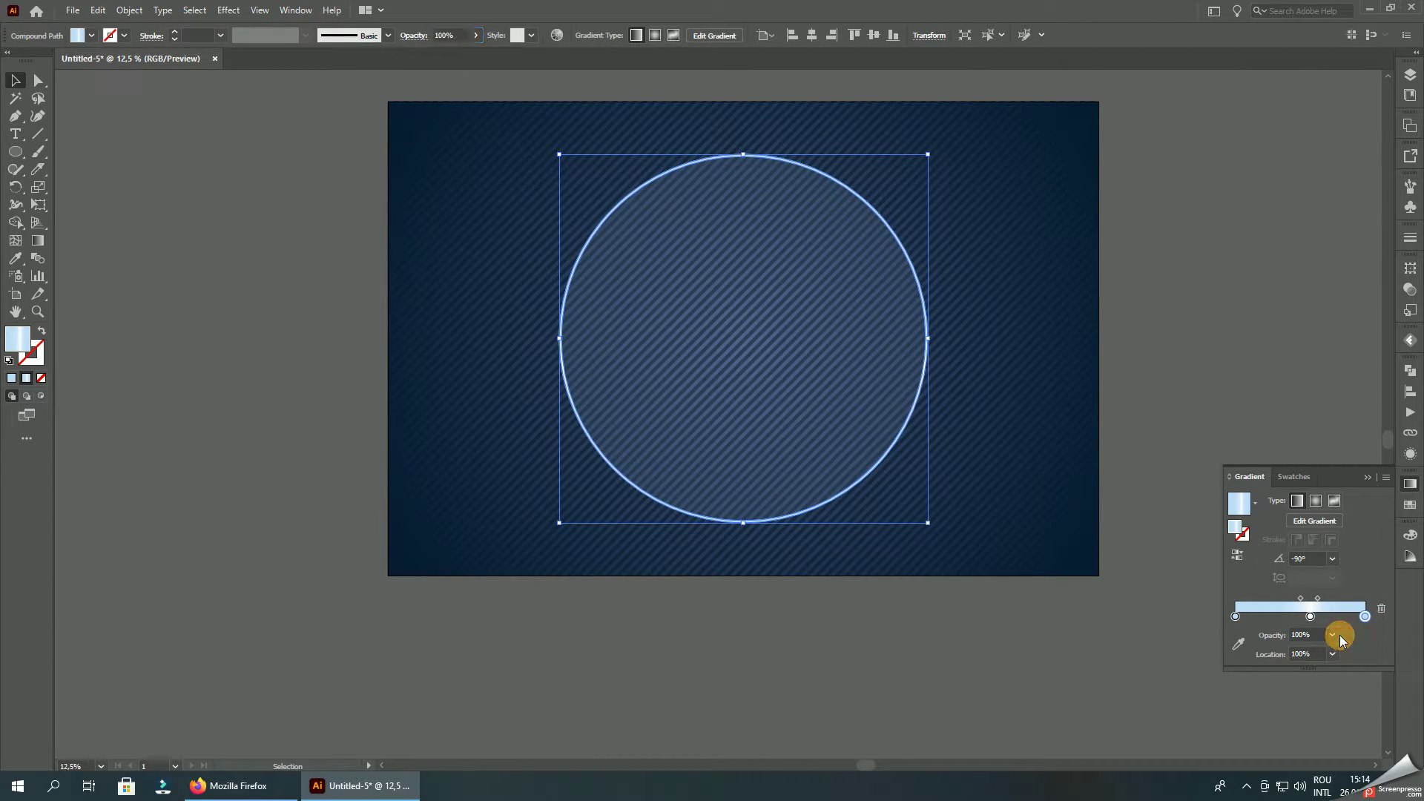
left_click(1333, 636)
left_click(1343, 495)
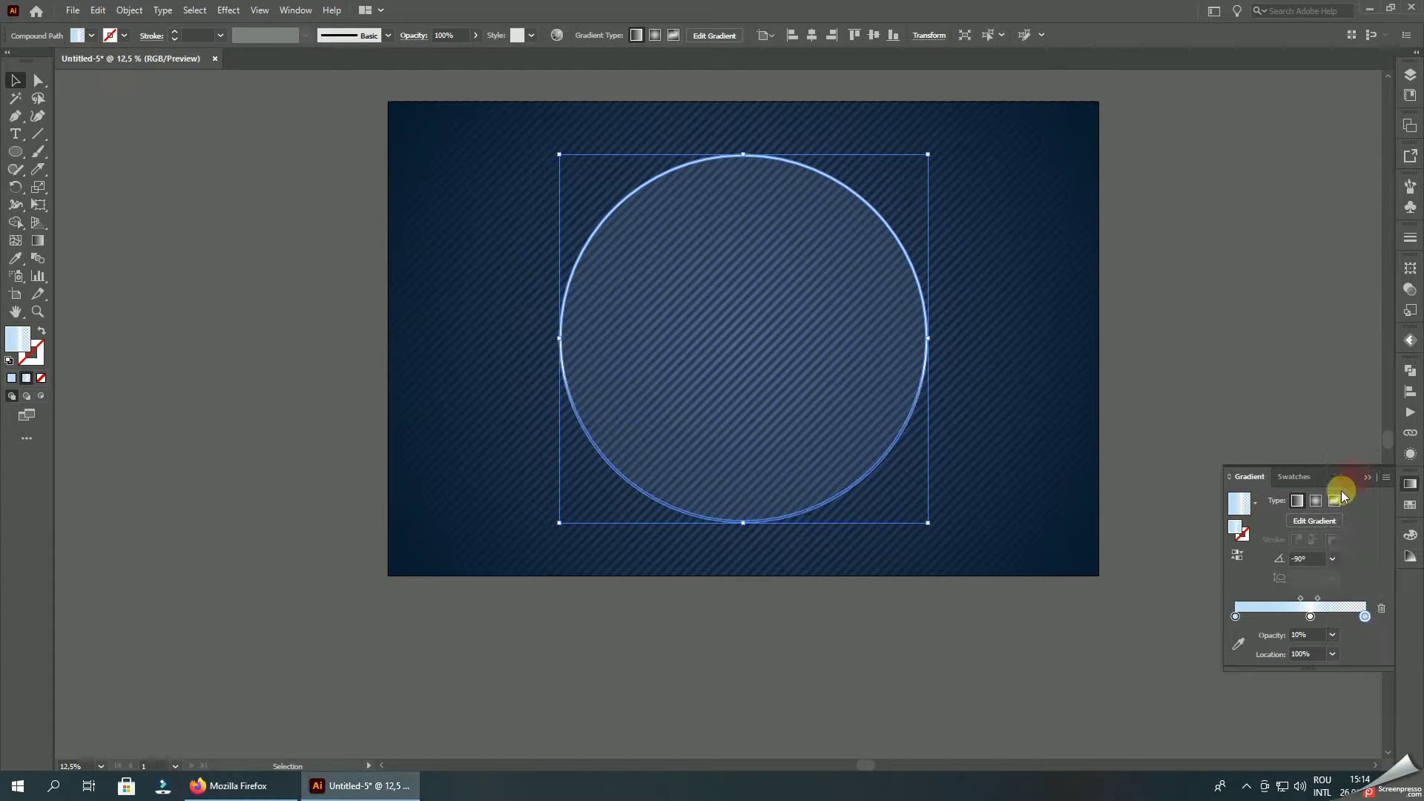
left_click(1332, 635)
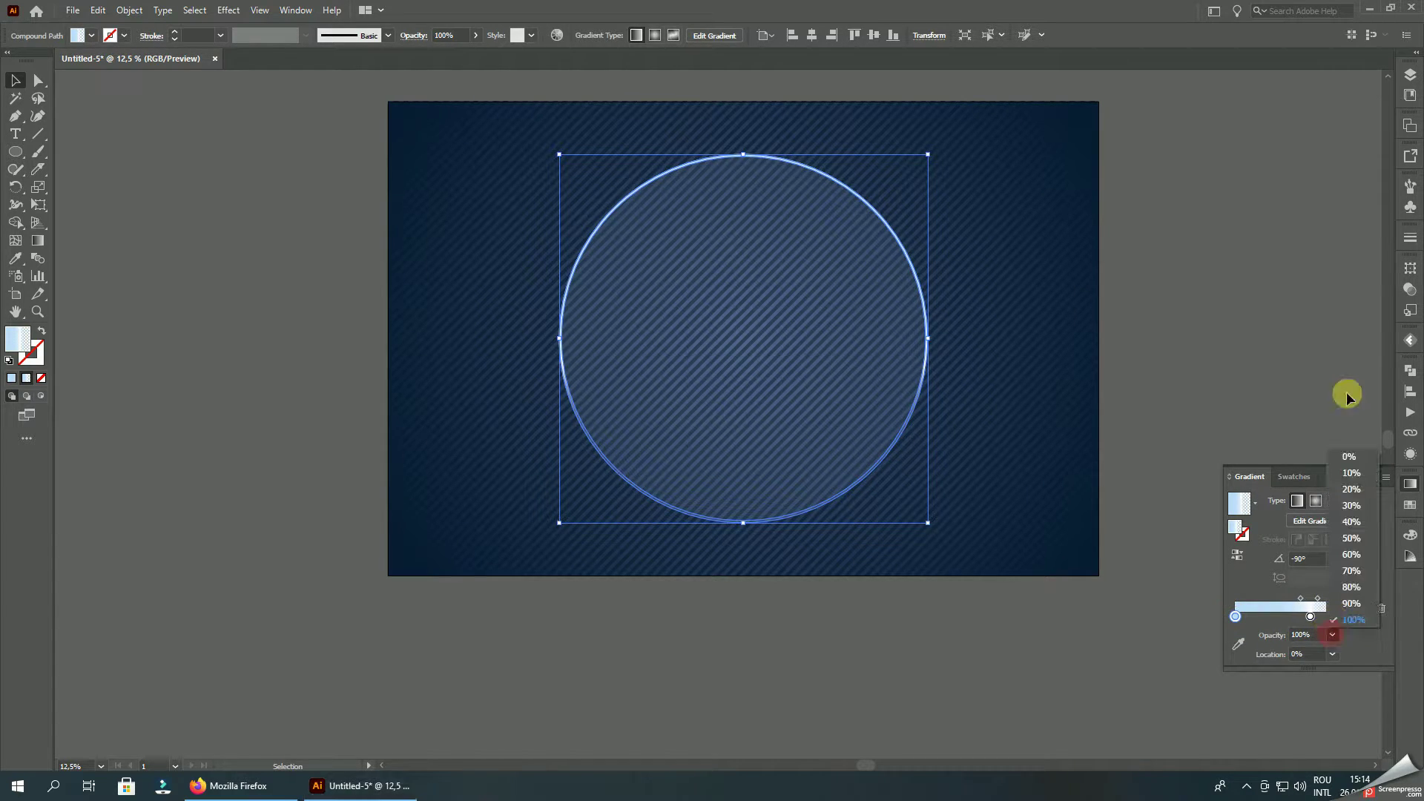
left_click(1363, 471)
left_click(1265, 307)
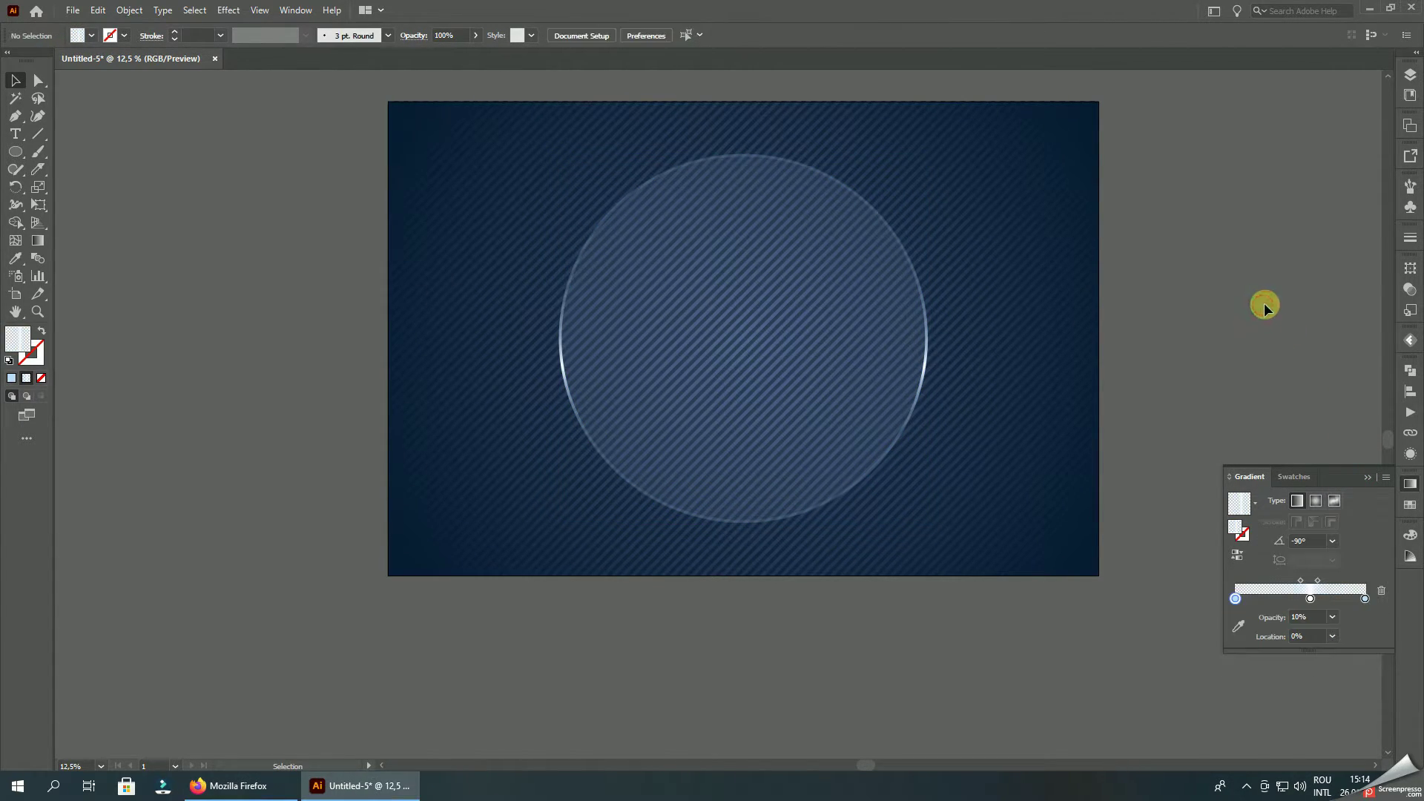
scroll(927, 356, "up", 5)
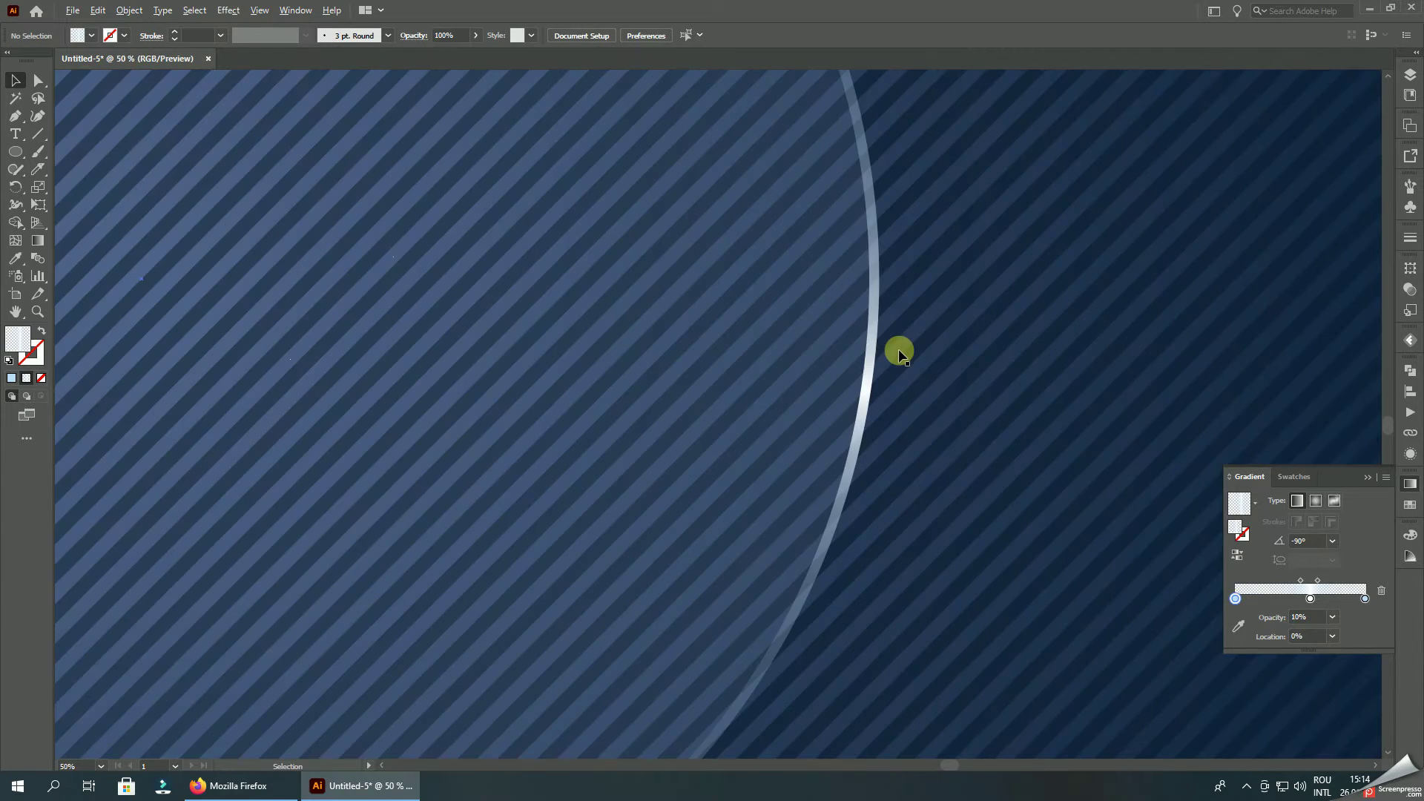
- Lower the middle colour stop and add two new gradient stops near 30% and the middle
scroll(878, 349, "down", 5)
left_click(669, 271)
left_click(38, 241)
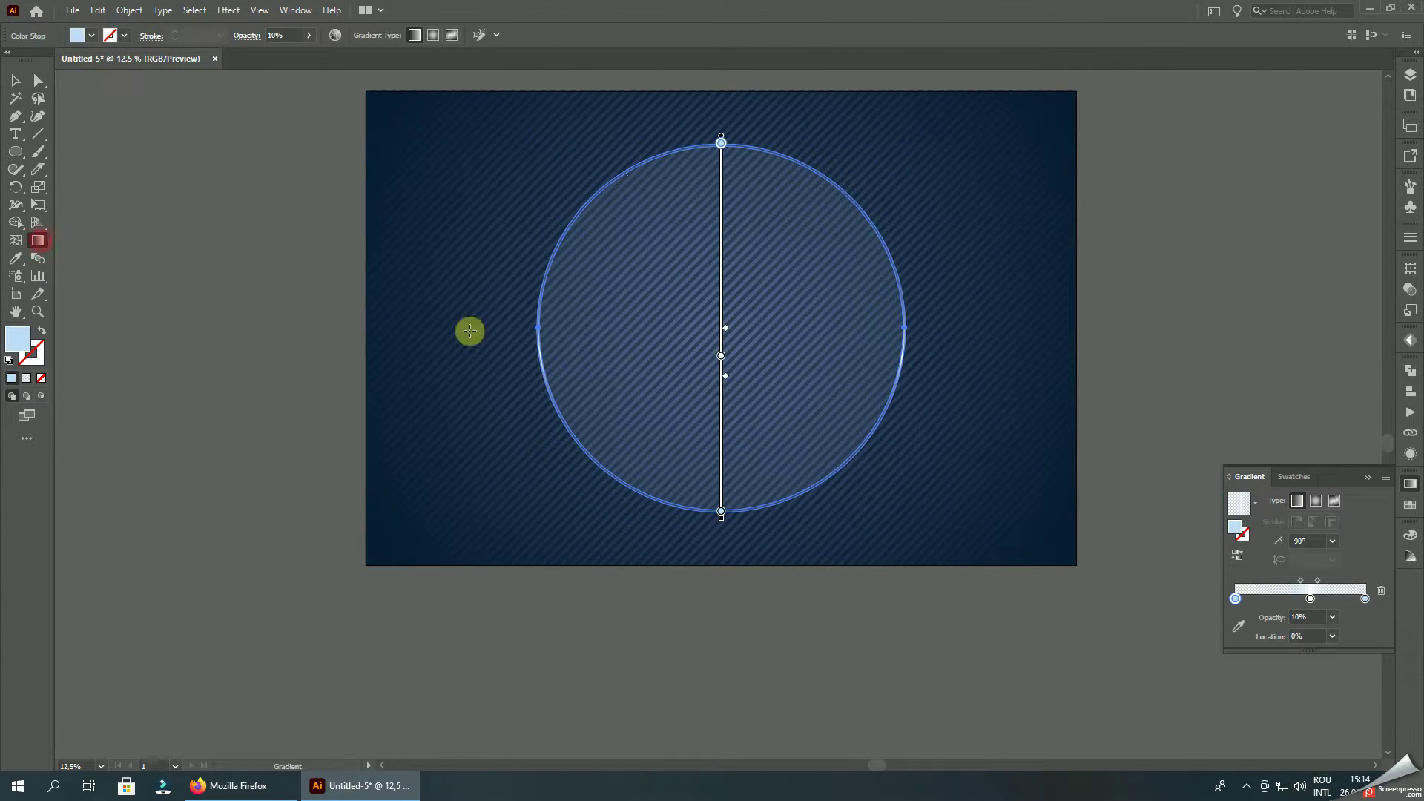
left_click_drag(725, 357, 723, 417)
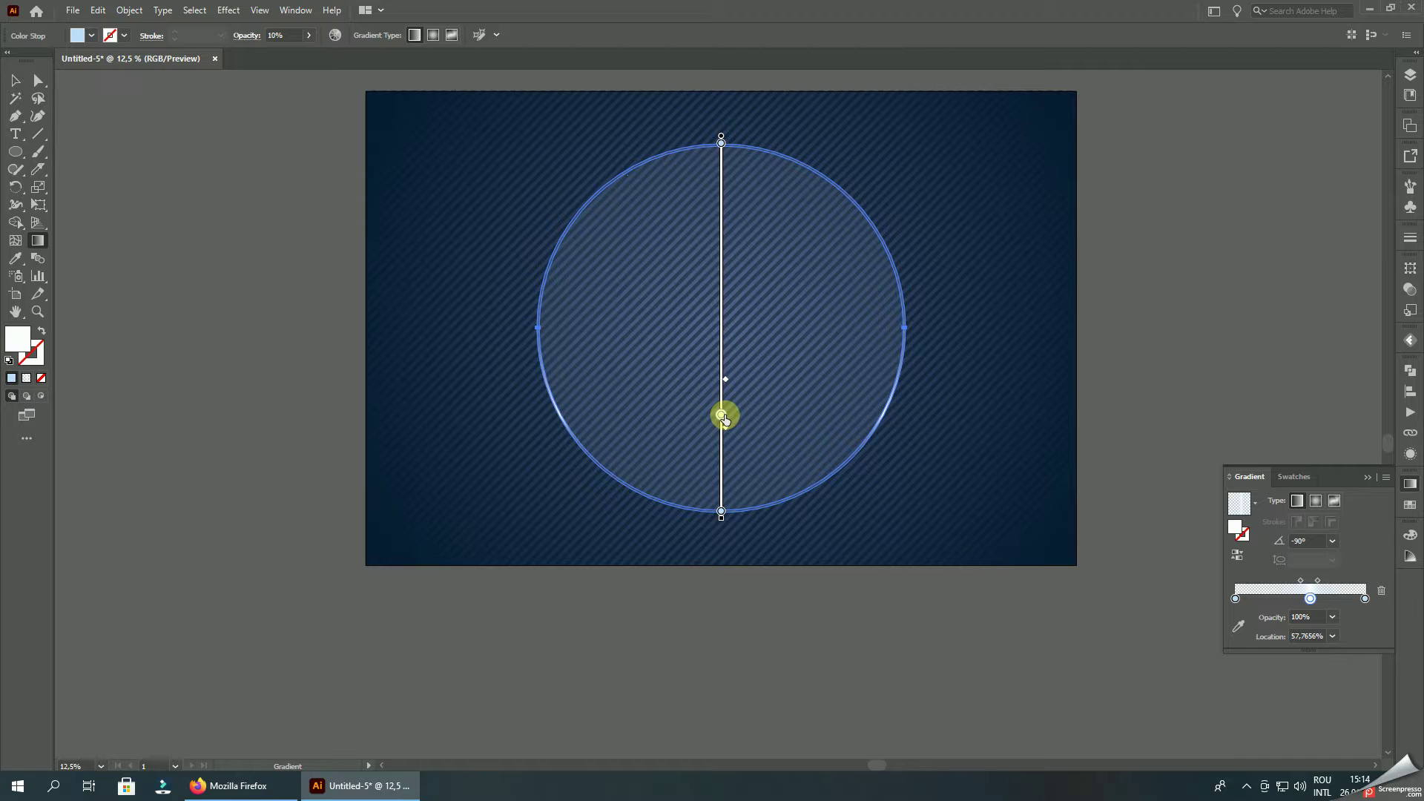
left_click(1275, 598)
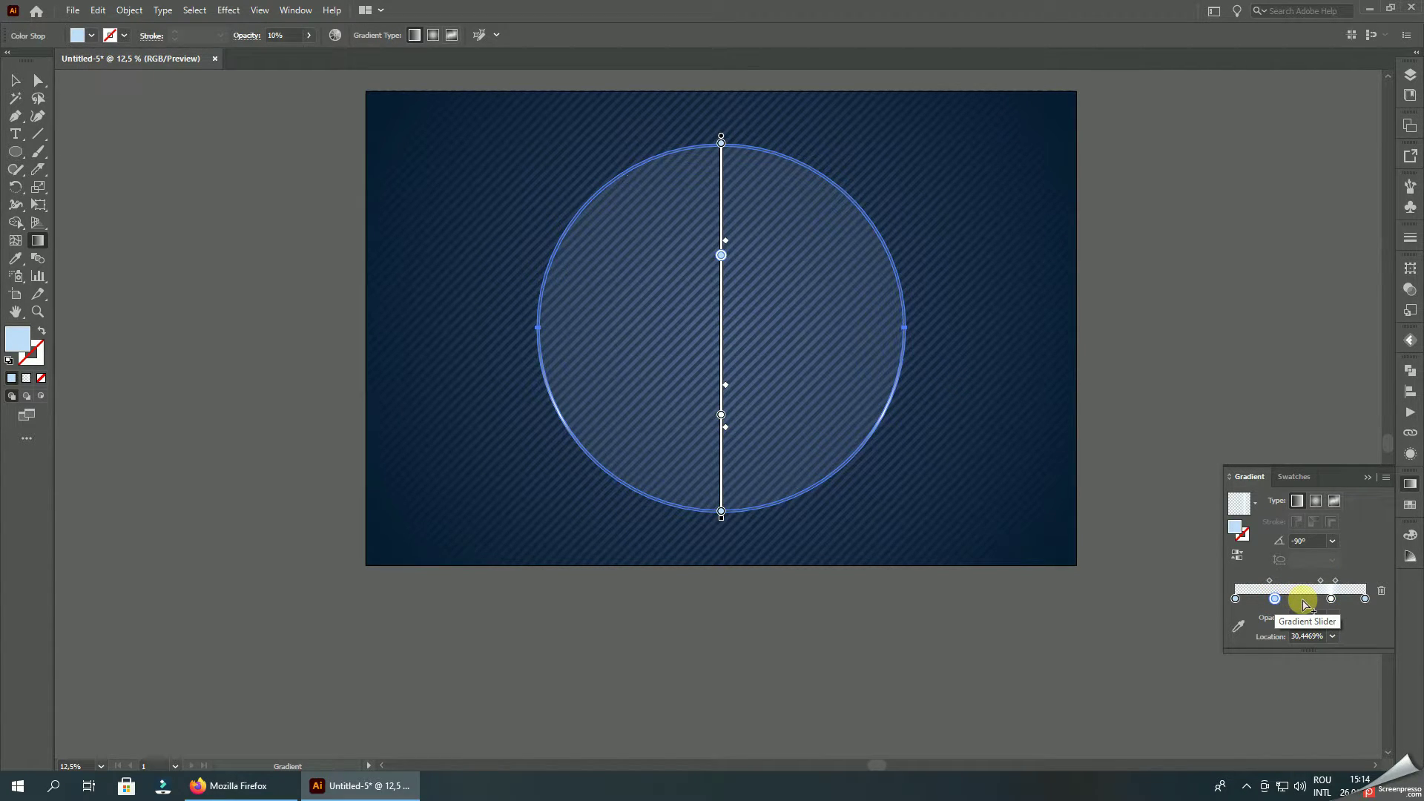
left_click(1303, 599)
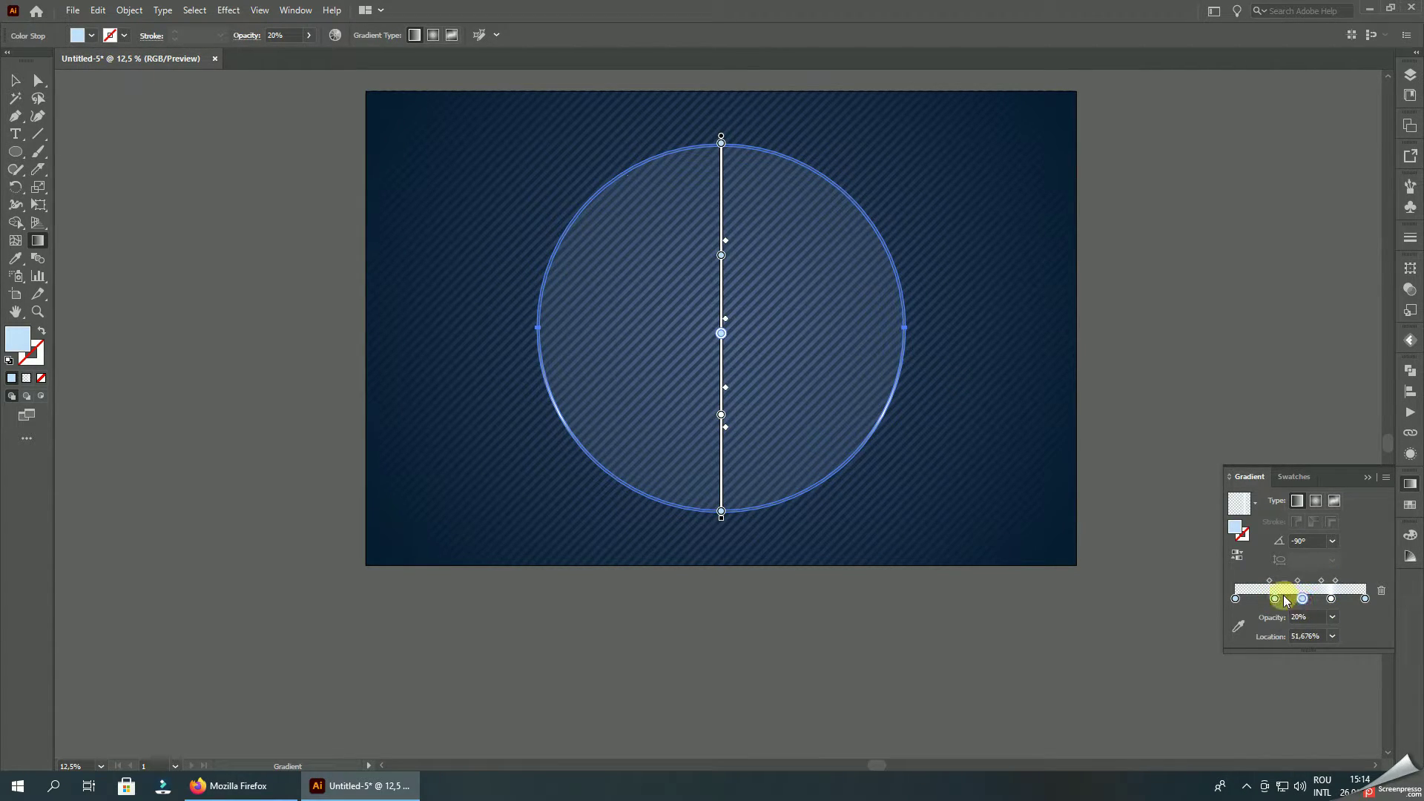
- Make the new stop fully opaque white and shift a gradient midpoint left
left_click(1333, 617)
left_click(1356, 602)
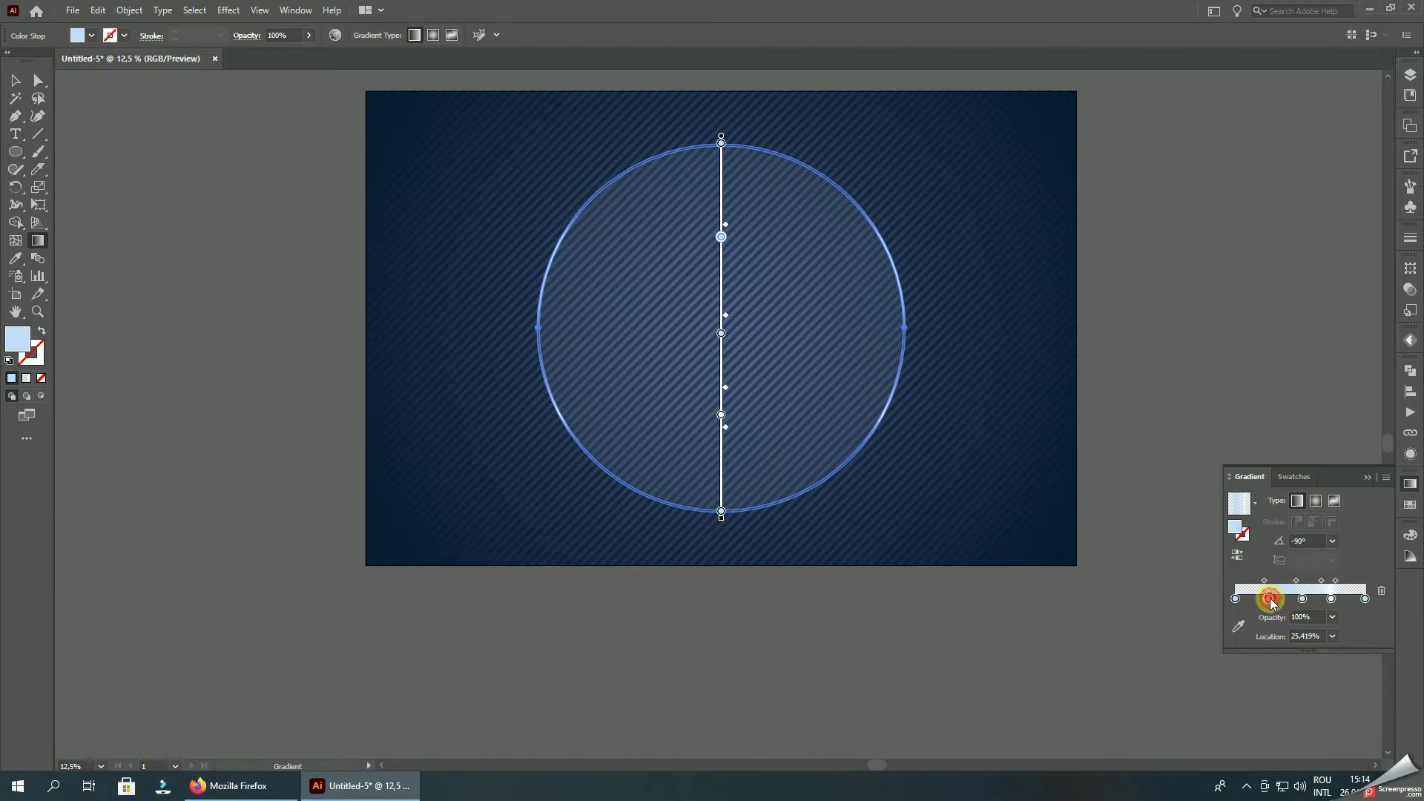
double_click(1270, 600)
left_click(1197, 437)
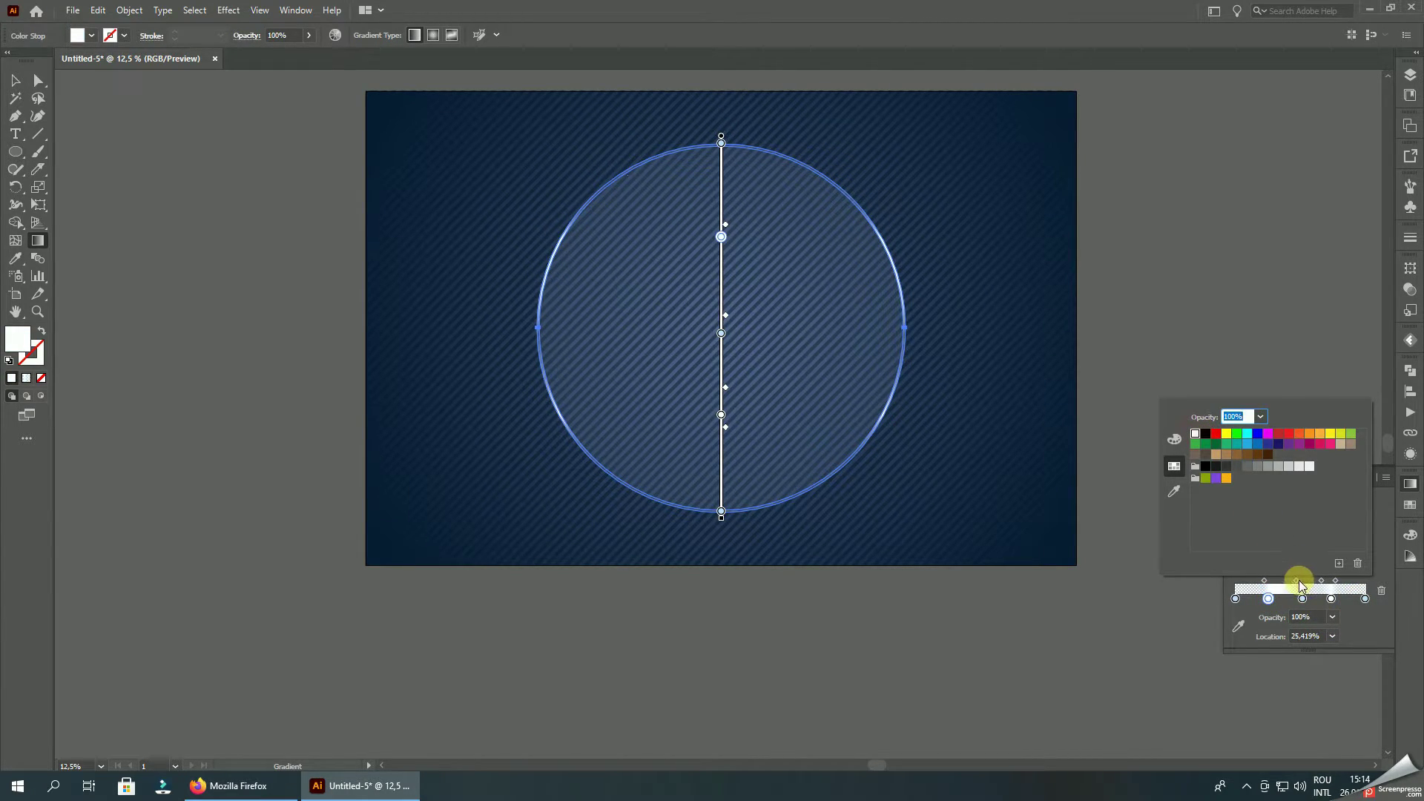
left_click_drag(1297, 581, 1283, 583)
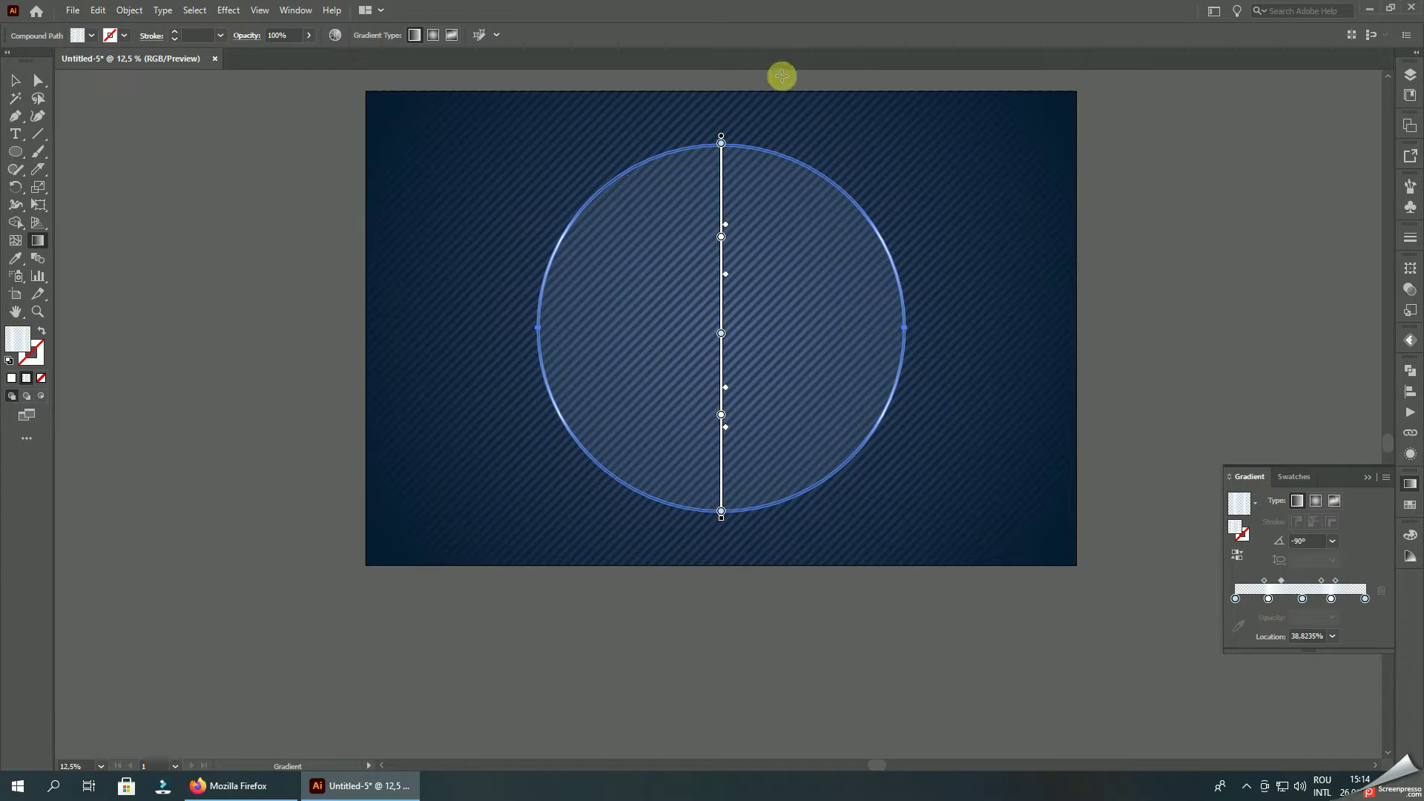
left_click(13, 82)
left_click(121, 181)
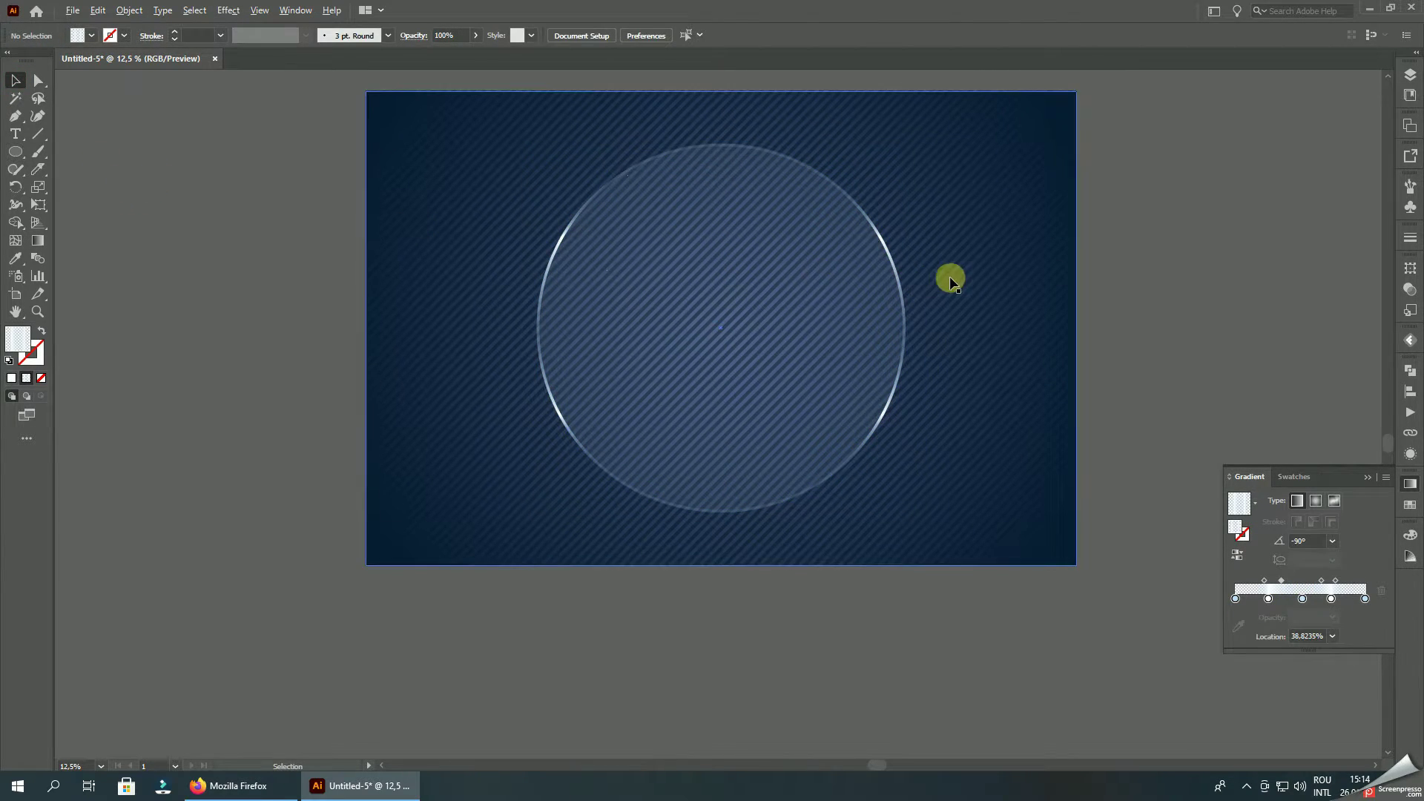
- Move a rim gradient stop up near the circle's top and set it to 60% opacity
scroll(883, 248, "up", 2)
left_click(888, 242)
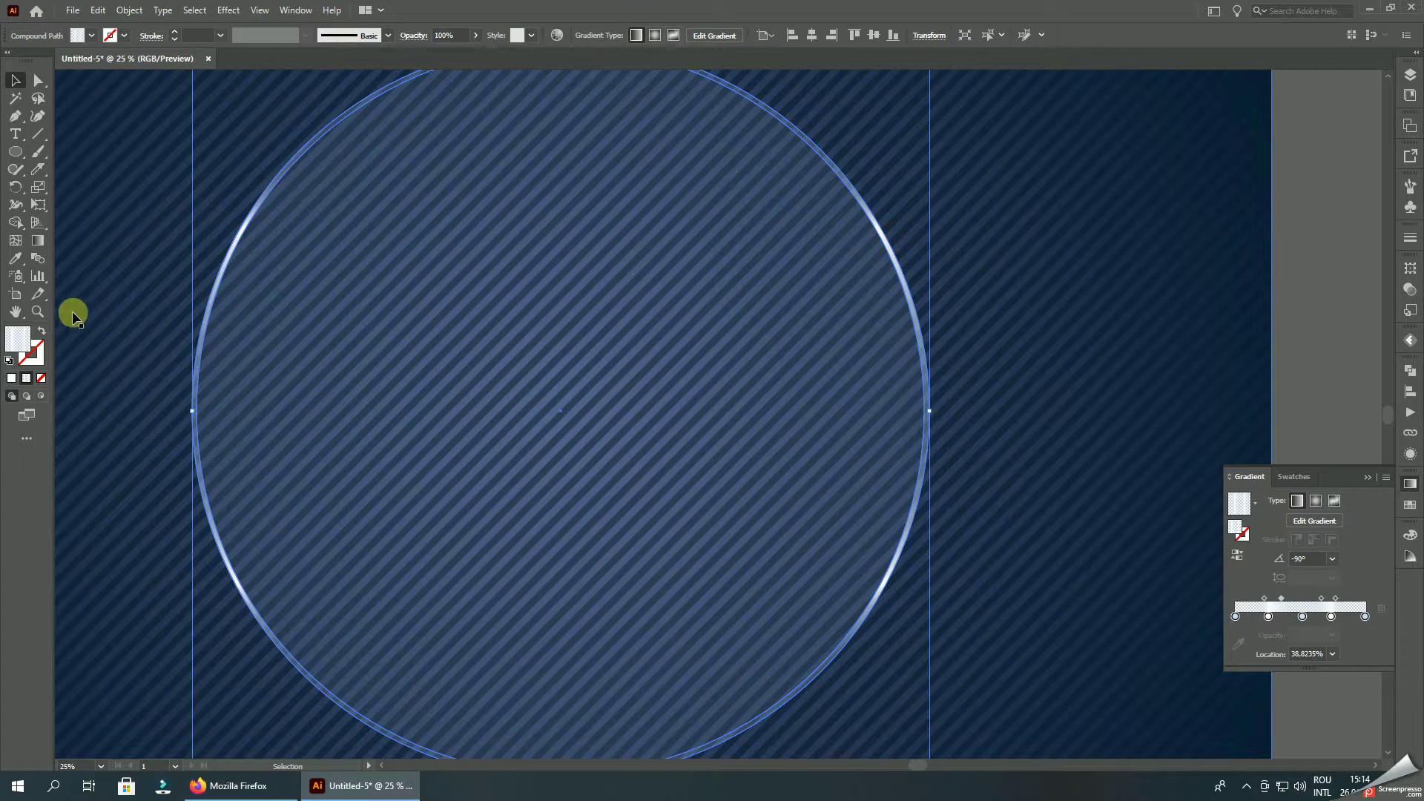
left_click(38, 242)
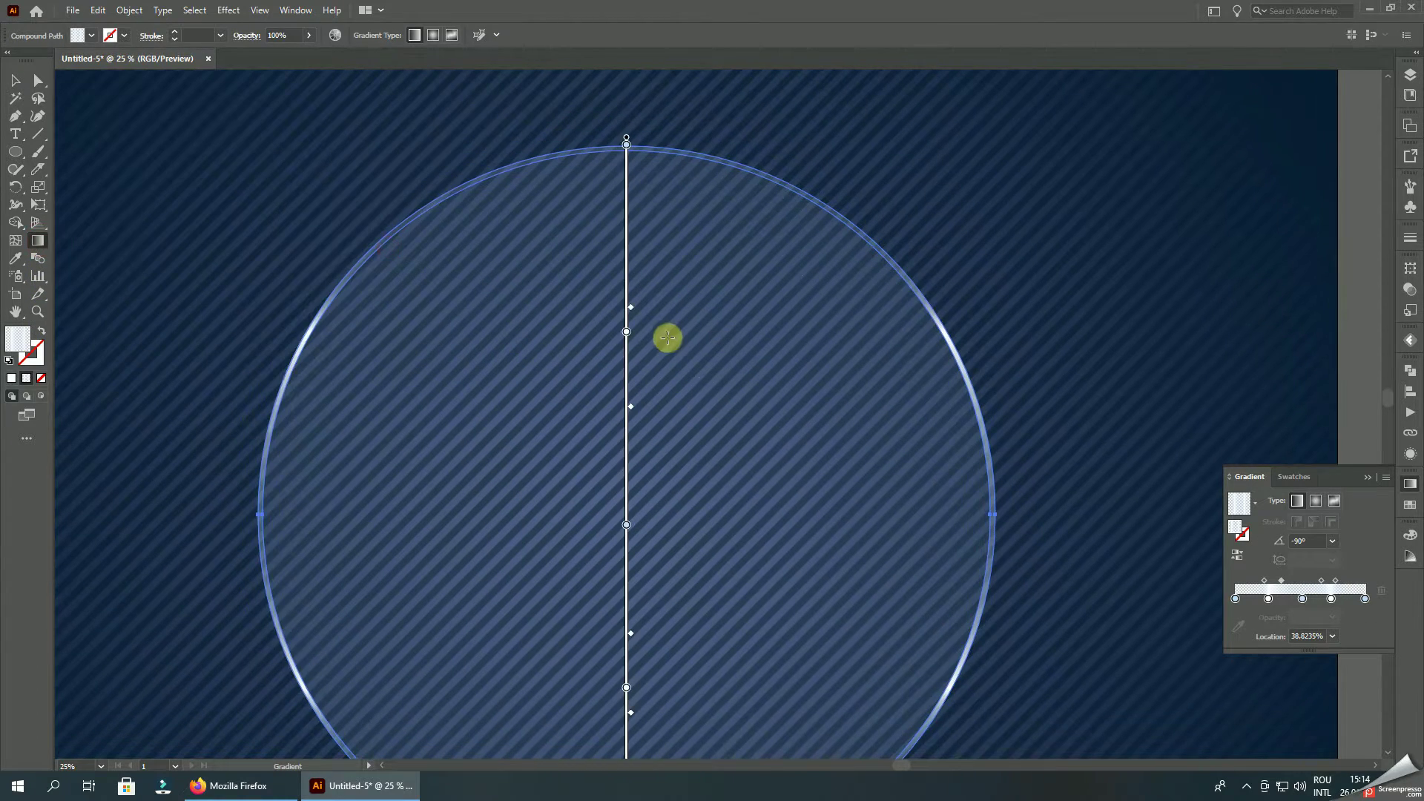
left_click_drag(627, 333, 627, 222)
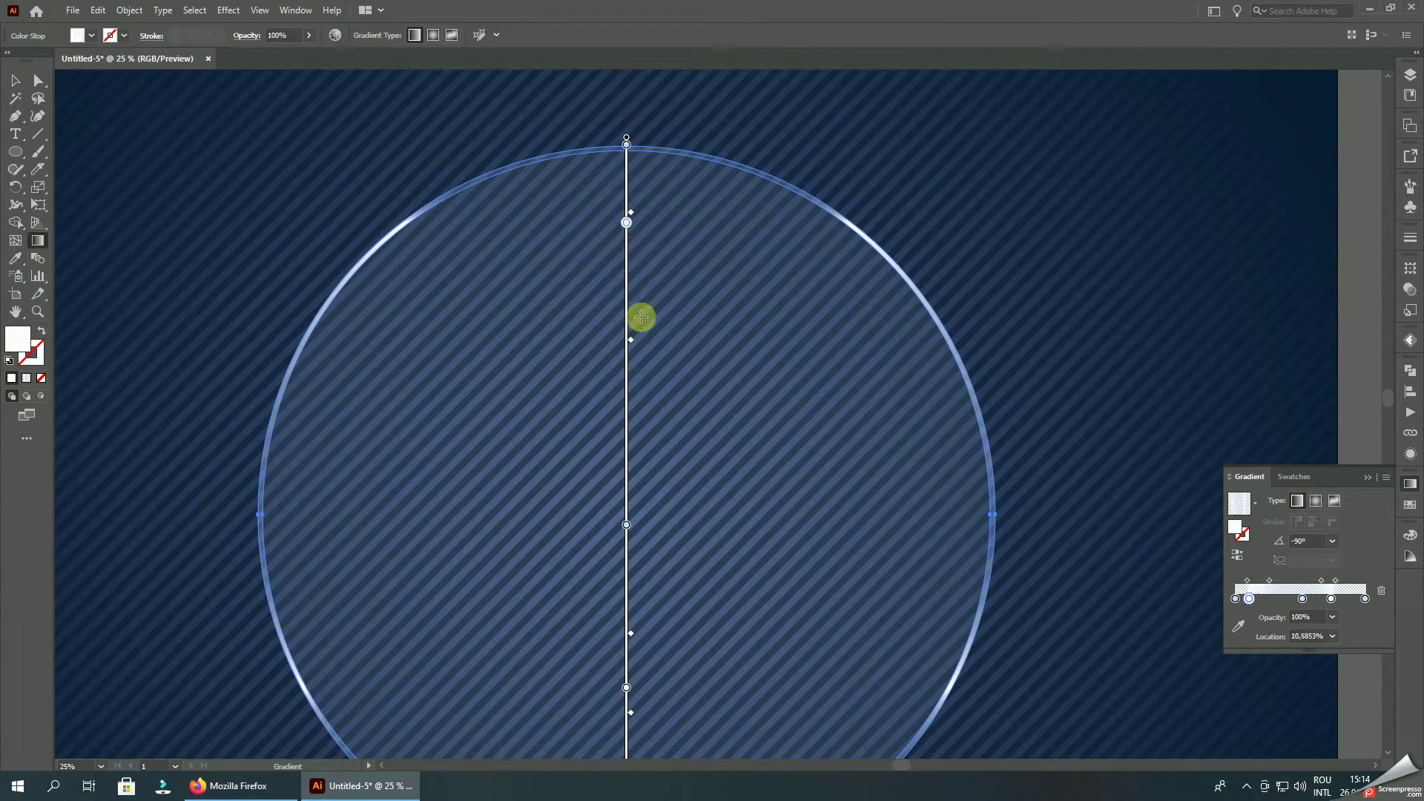
left_click(632, 215)
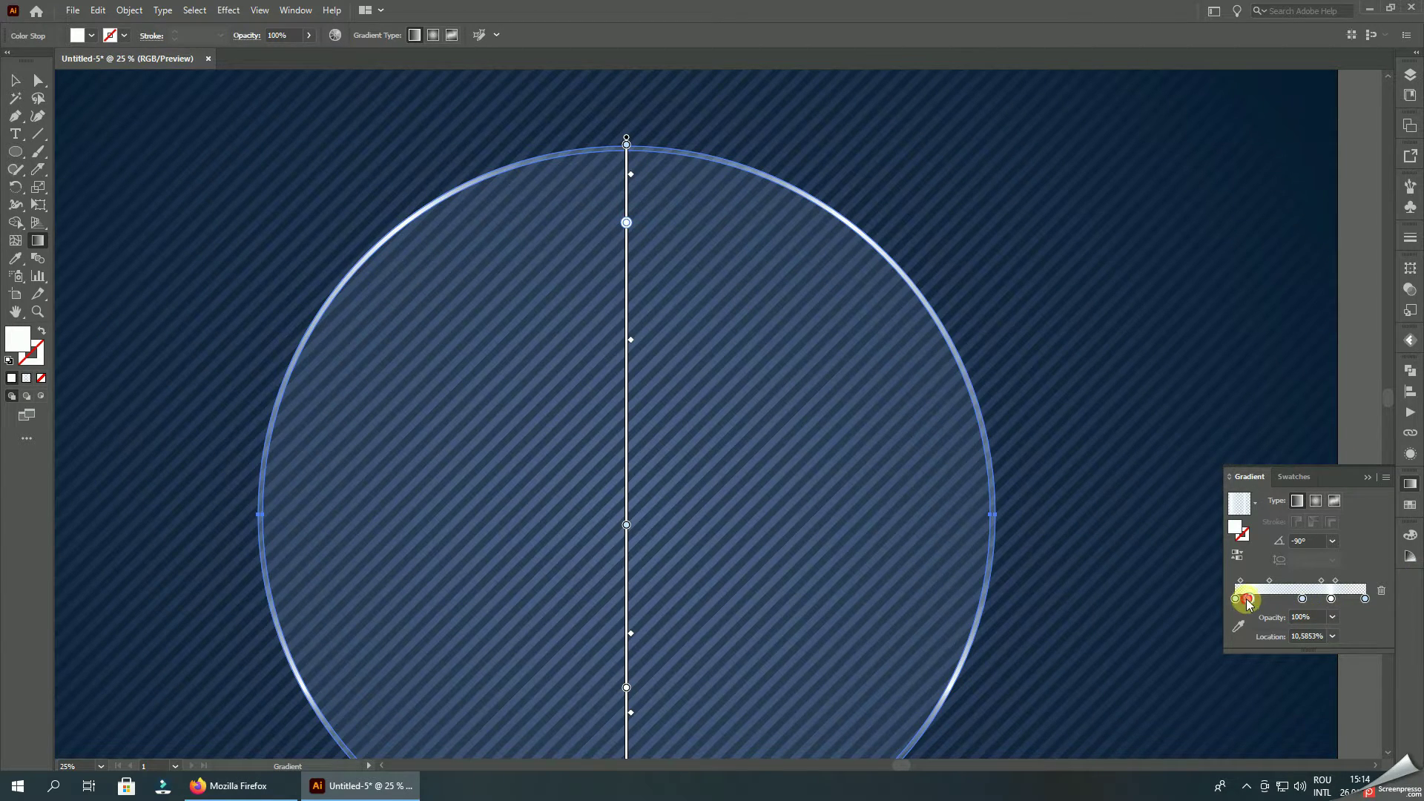
left_click(1334, 620)
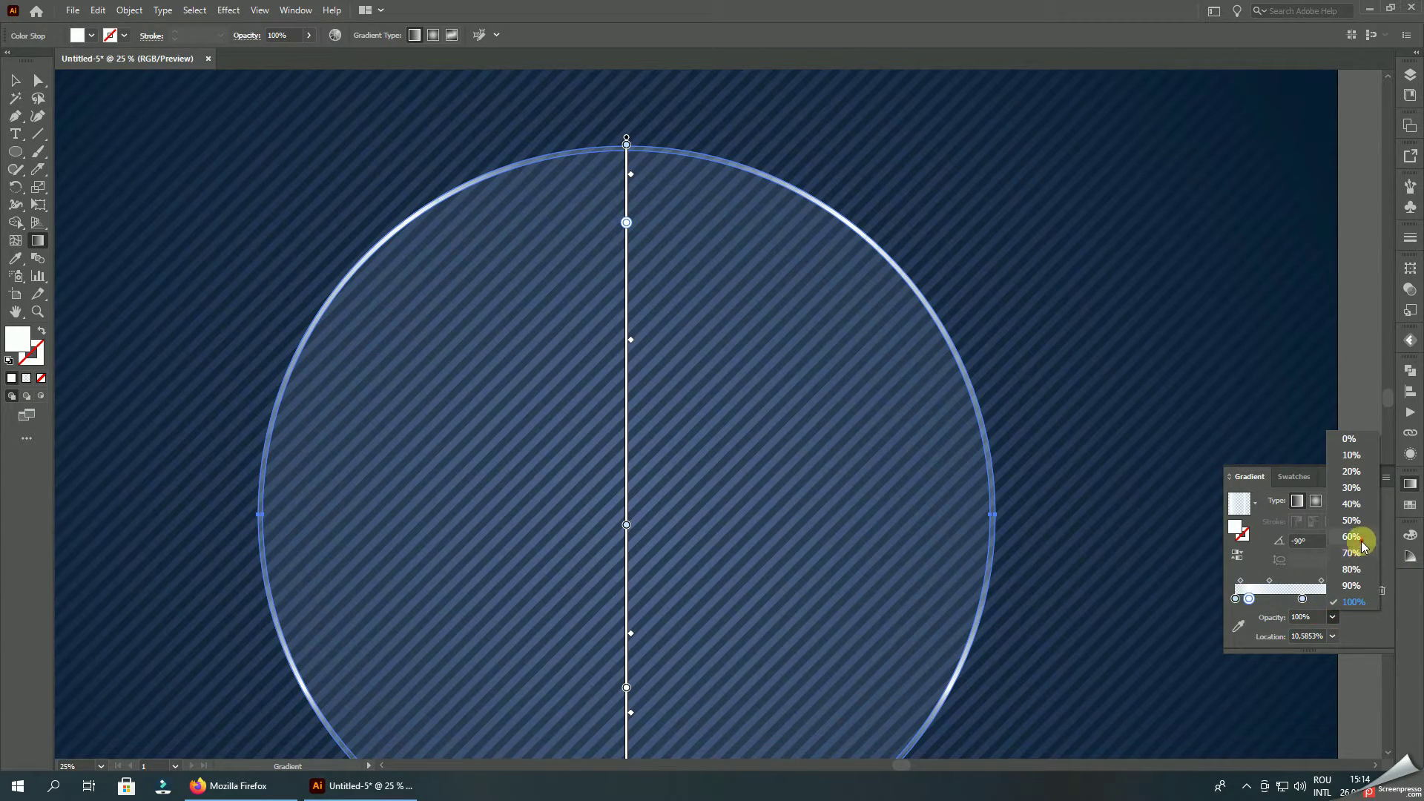
left_click(1353, 537)
left_click(16, 83)
key("ctrl+minus")
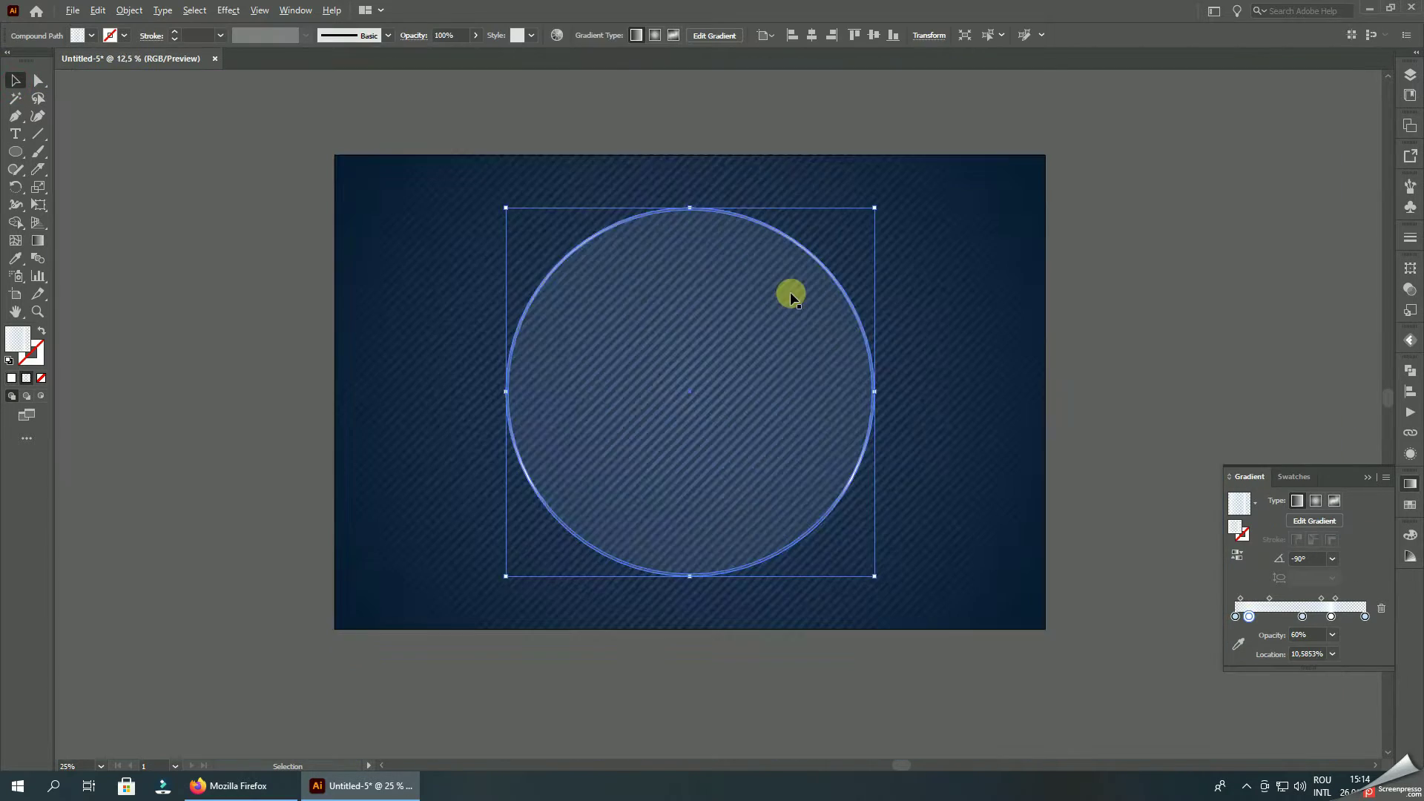
key("ctrl+minus")
key("ctrl+minus")
left_click(1095, 277)
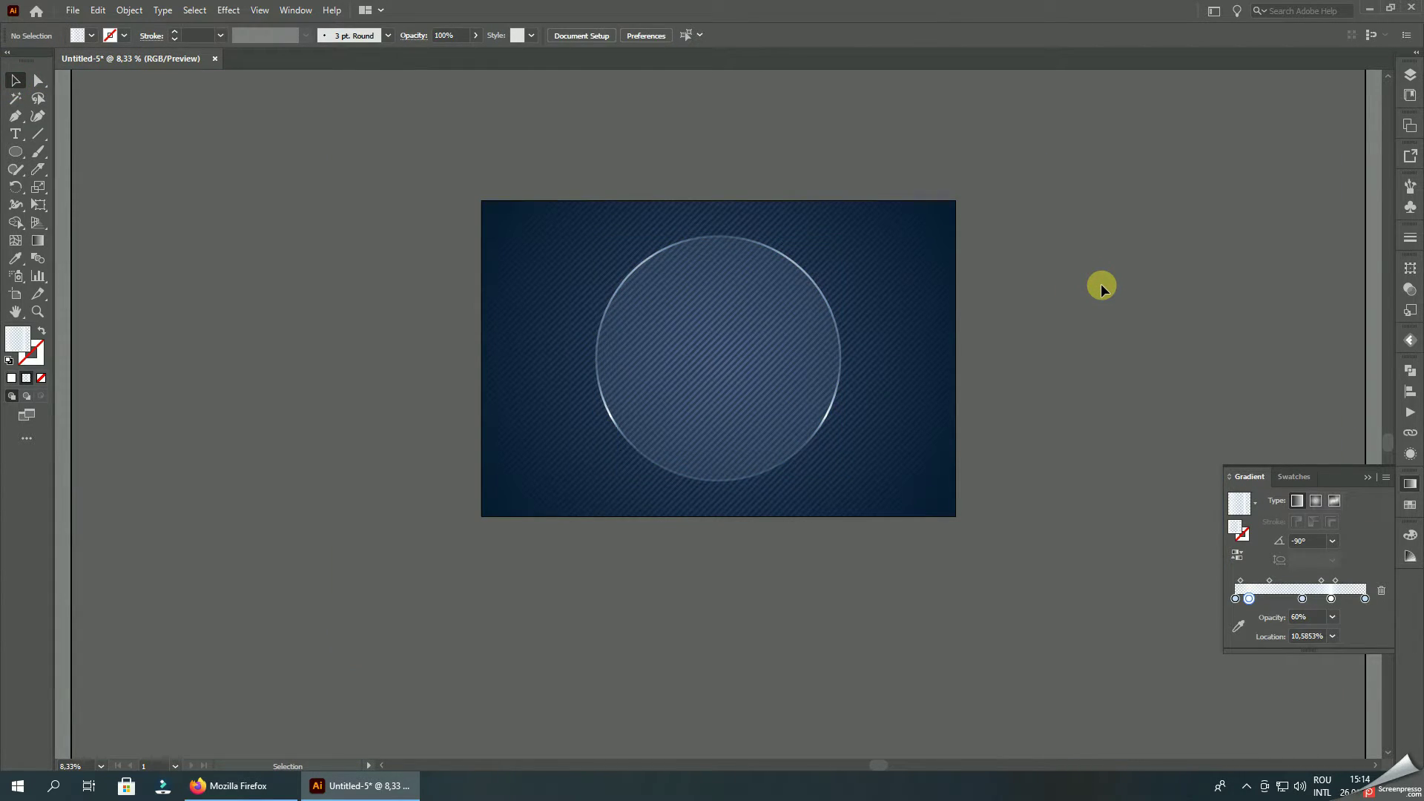
- Lower a gradient midpoint and set another rim stop to 70% opacity
scroll(828, 430, "up", 1)
scroll(816, 411, "up", 2)
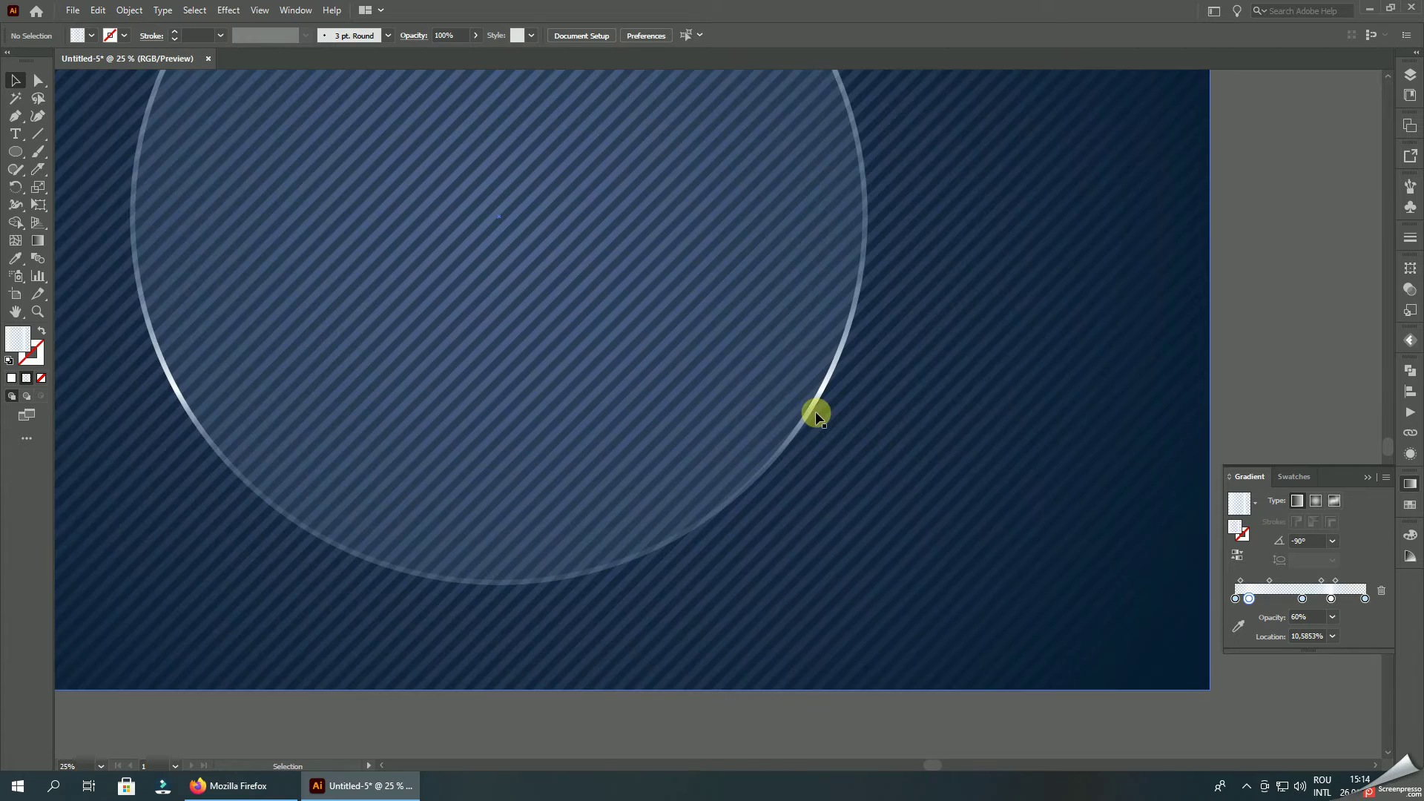
left_click(812, 410)
left_click(37, 240)
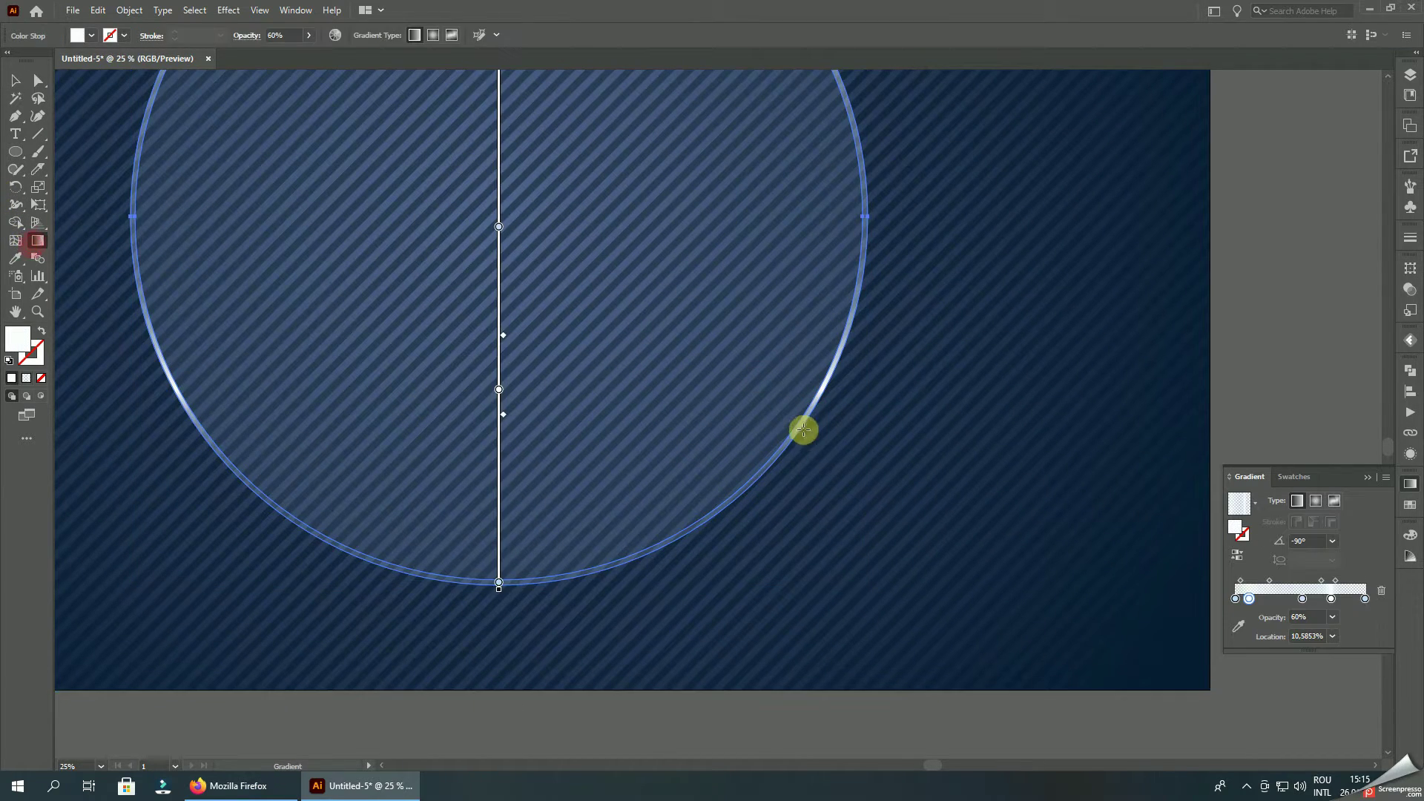
left_click_drag(504, 424, 504, 497)
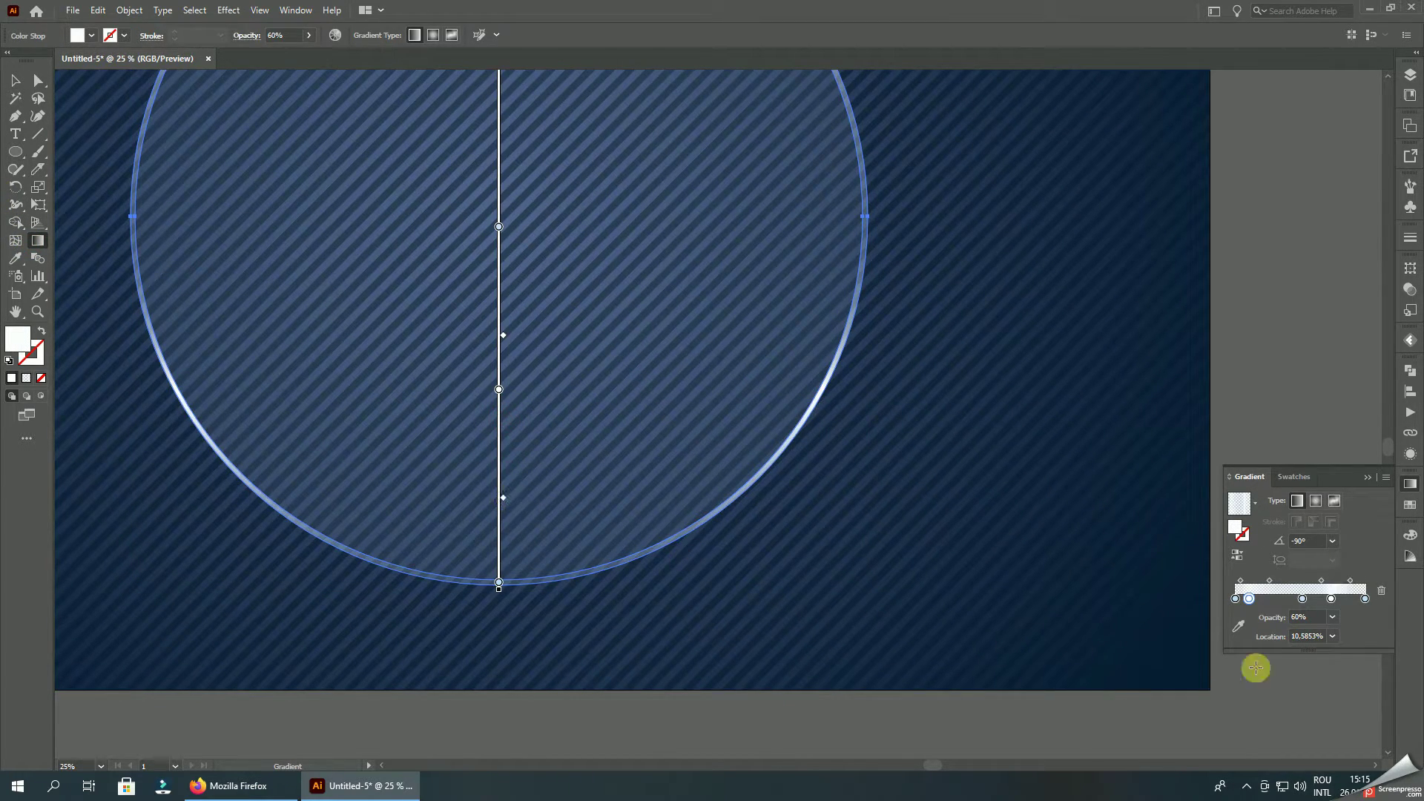
double_click(1333, 602)
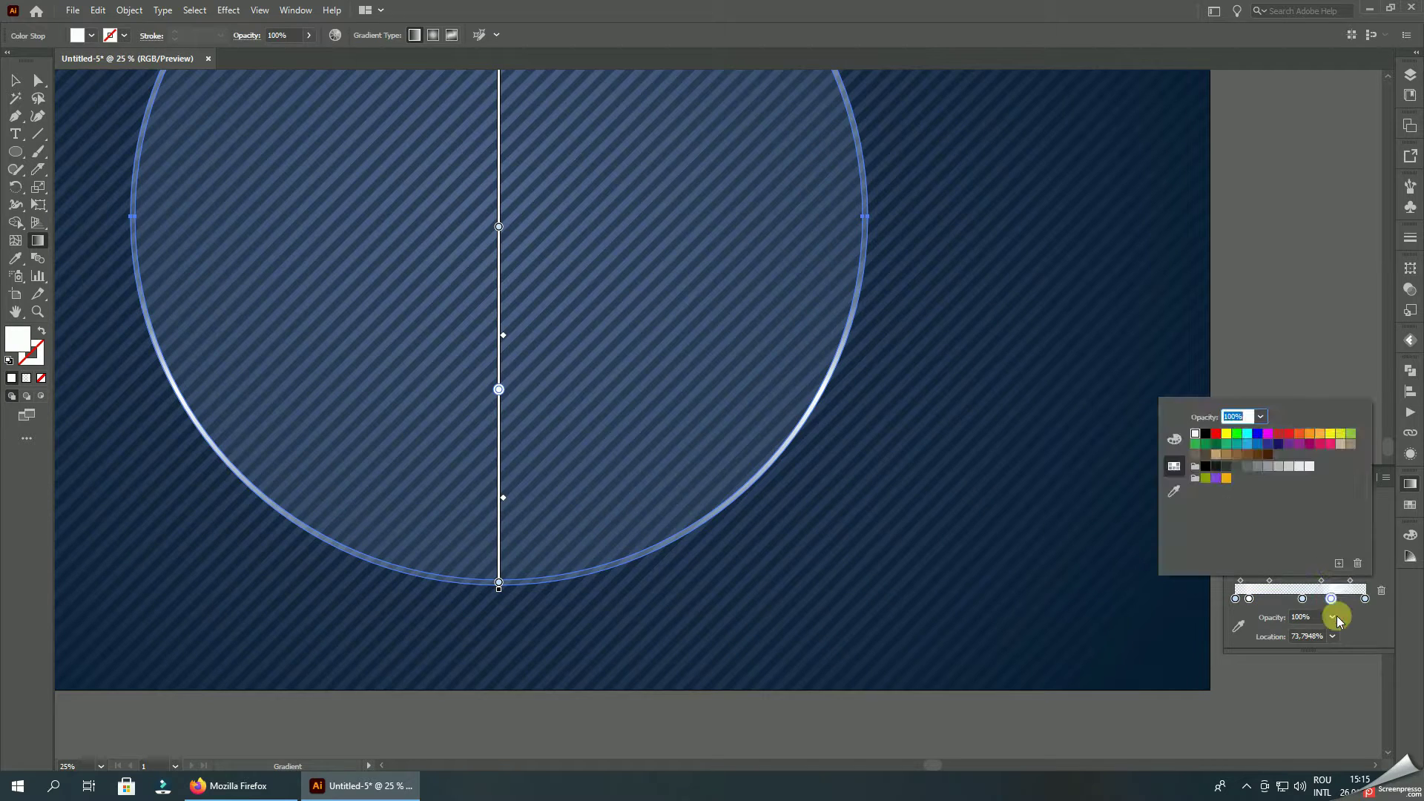
left_click(1334, 613)
left_click(1351, 553)
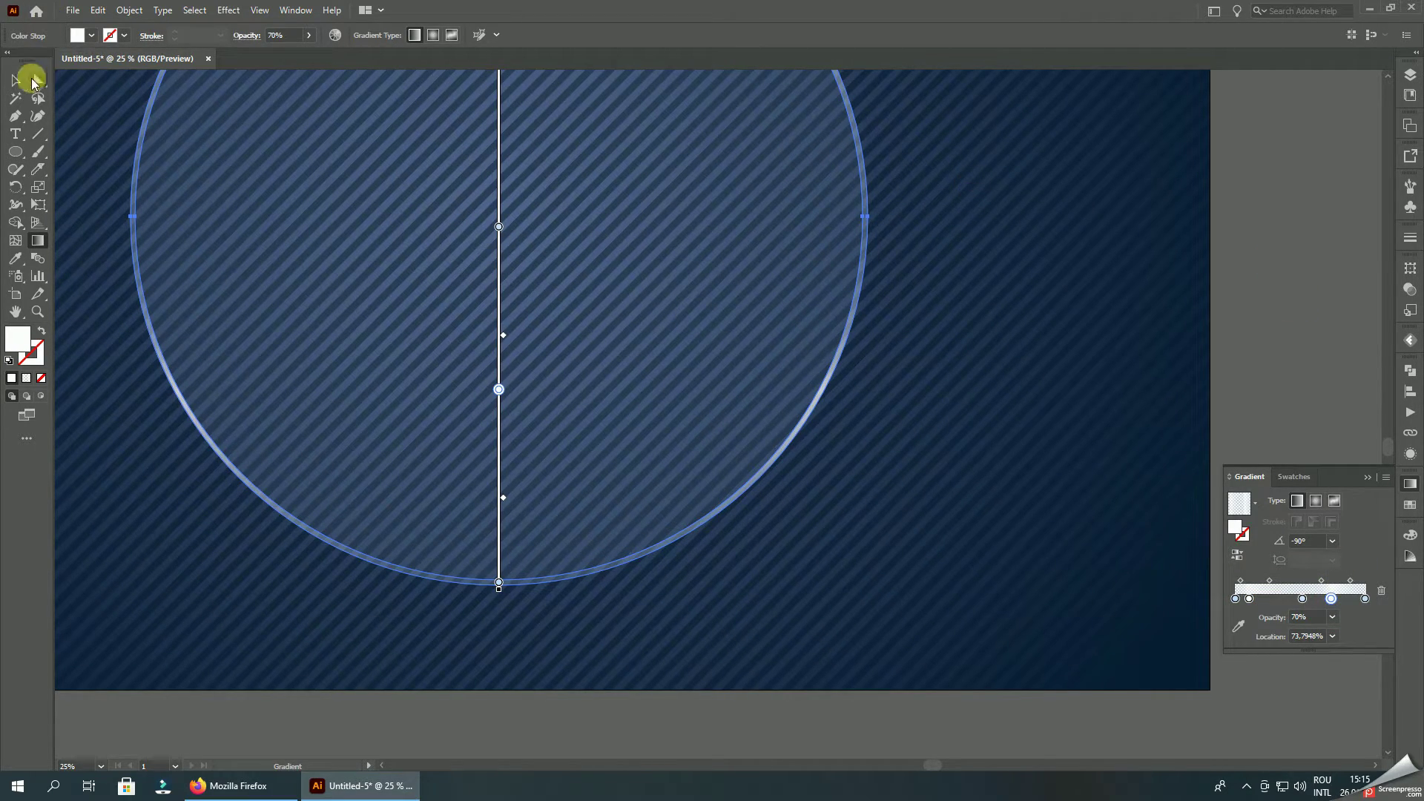
left_click(32, 79)
key("ctrl+0")
left_click(1123, 379)
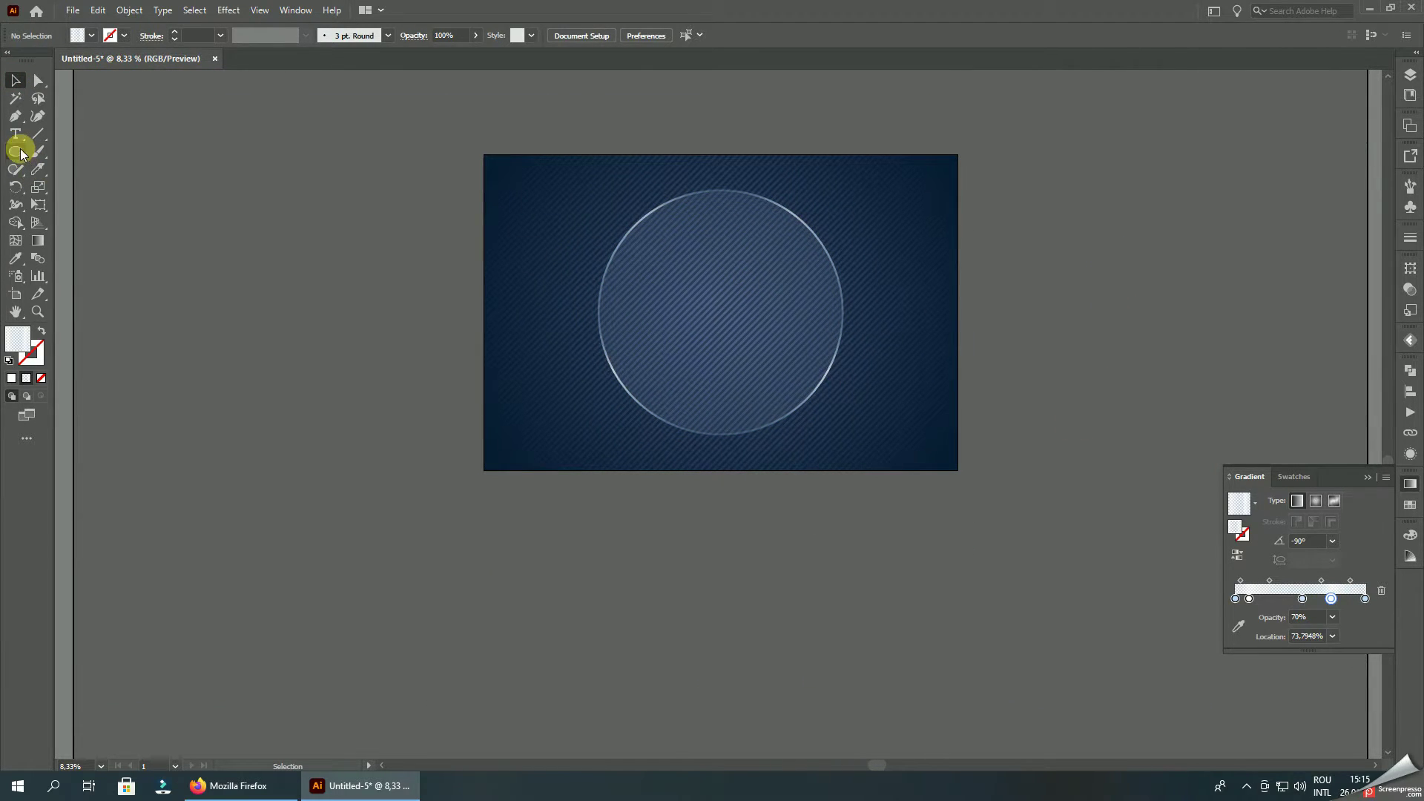
- Draw a closed polygon with the Pen tool covering the circle's upper-left half
key("ctrl+plus")
left_click(15, 116)
left_click(866, 221)
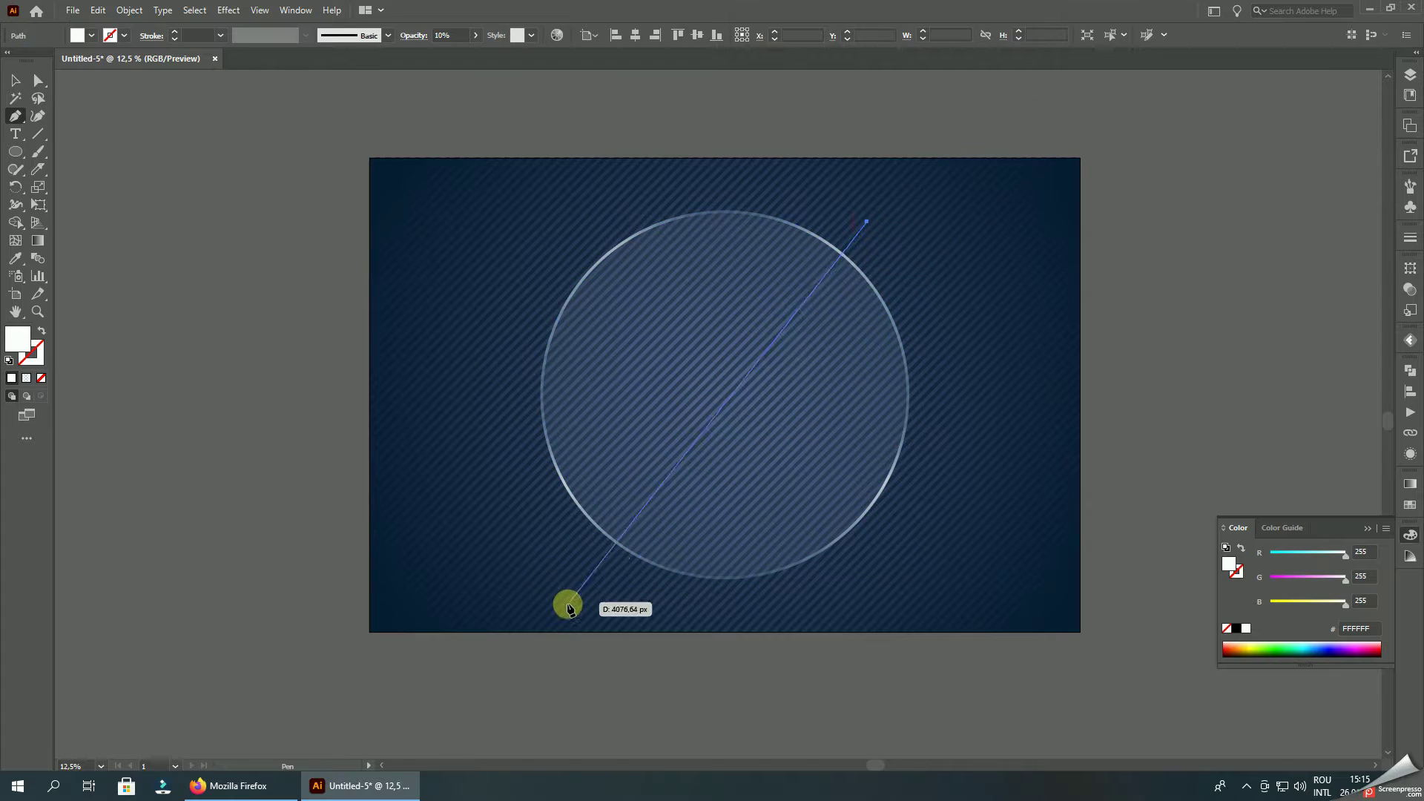
key("ctrl+z")
left_click(900, 236)
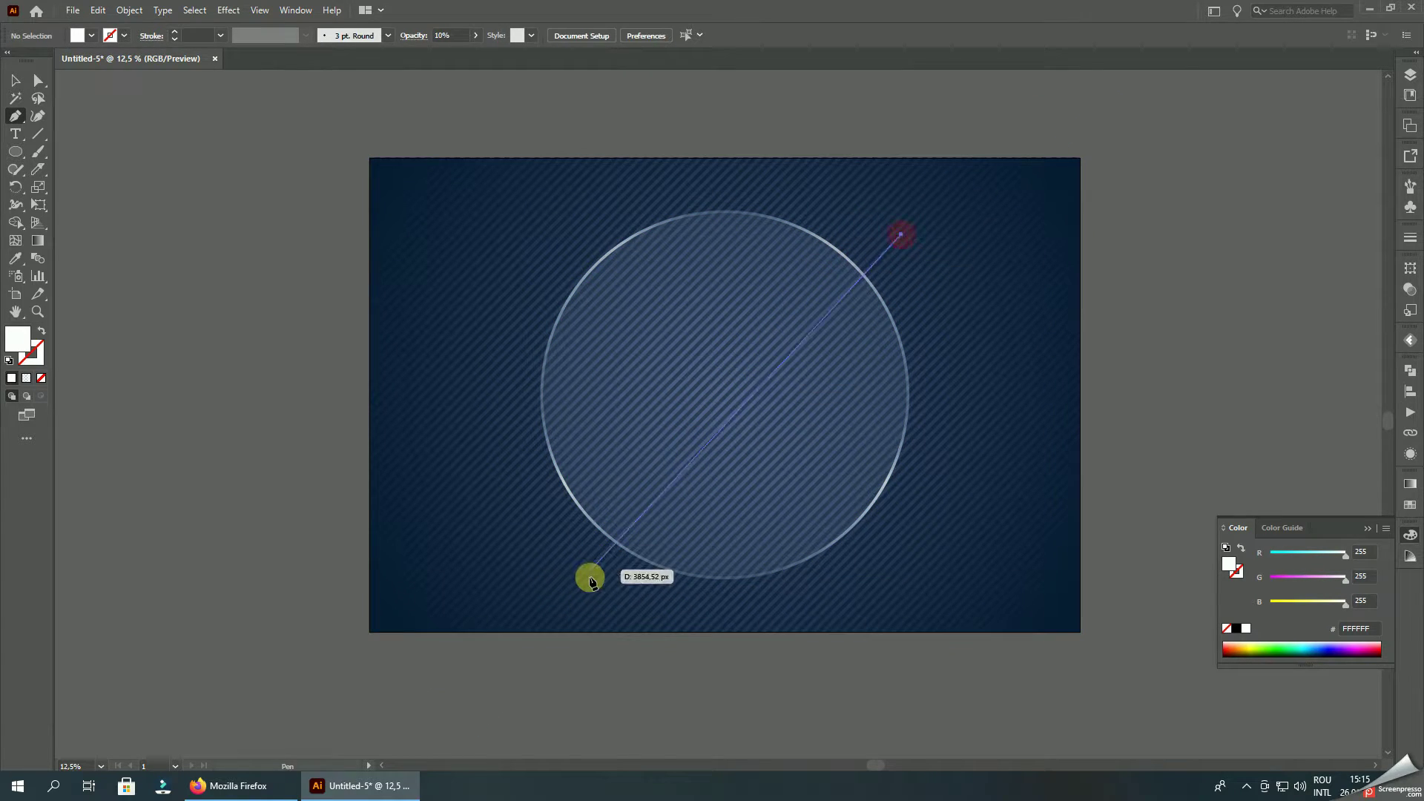
left_click(565, 614)
left_click(479, 254)
left_click(570, 164)
left_click(776, 155)
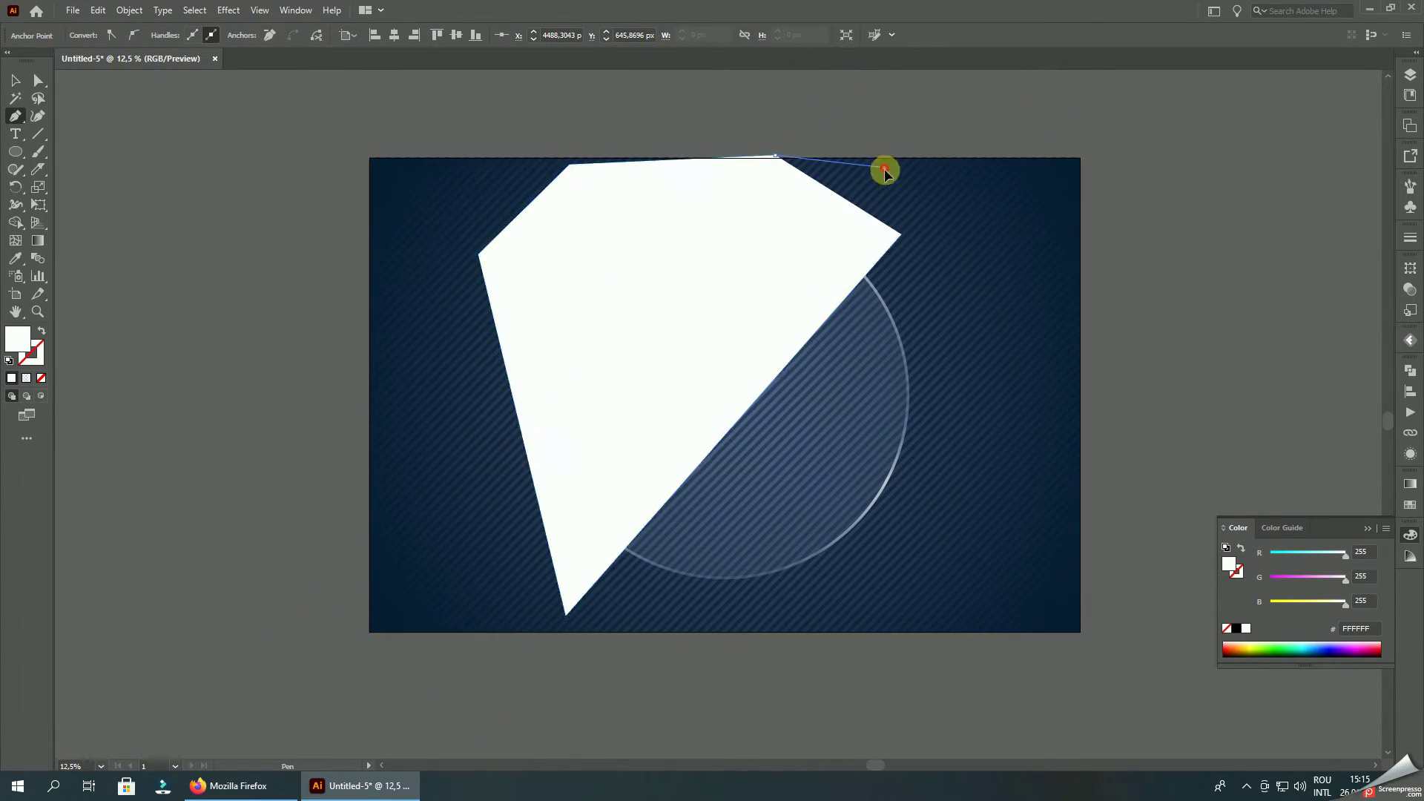
left_click(885, 170)
left_click(900, 235)
- Trim the polygon to the circle's outline with the Shape Builder
left_click(16, 79)
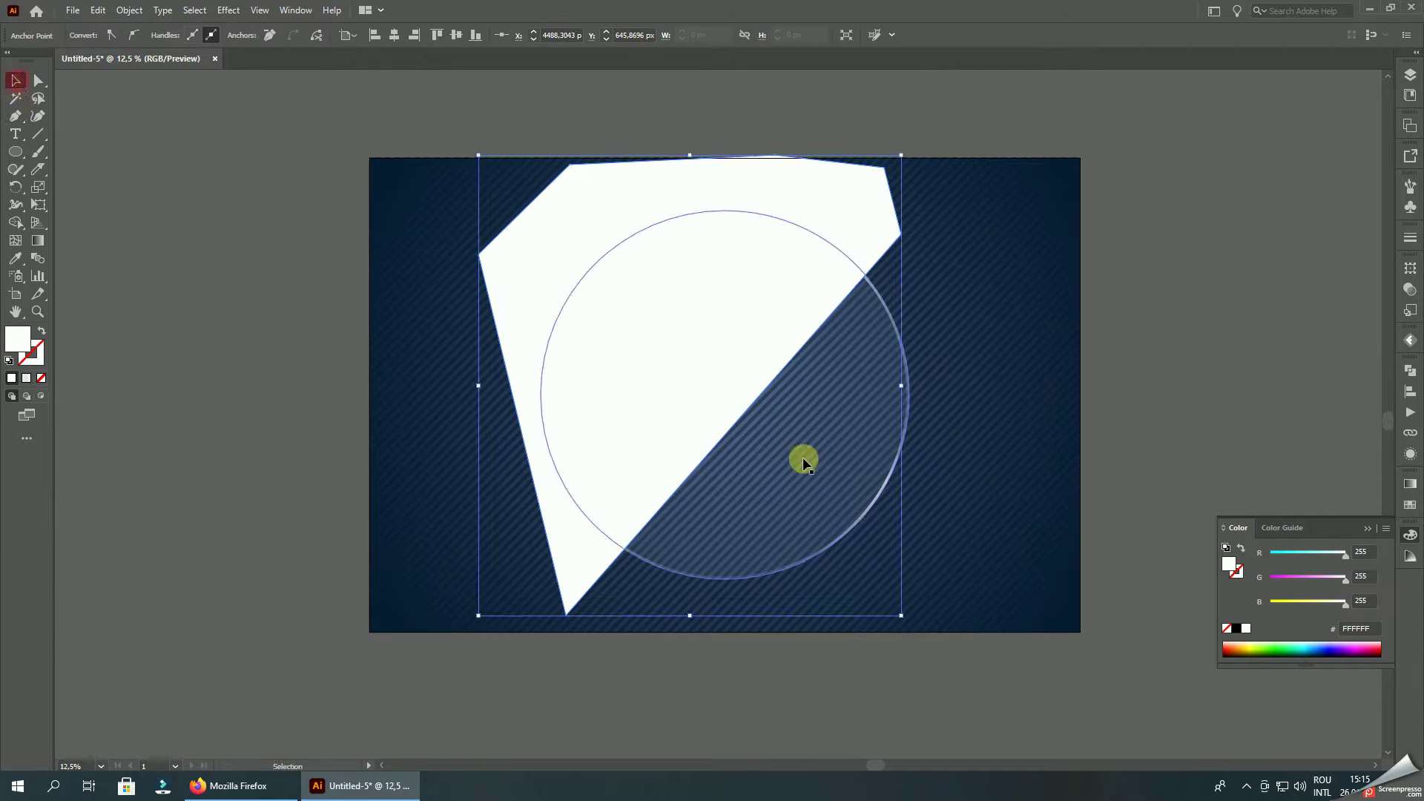
left_click(804, 463, "shift")
left_click(15, 222)
left_click(551, 217, "alt")
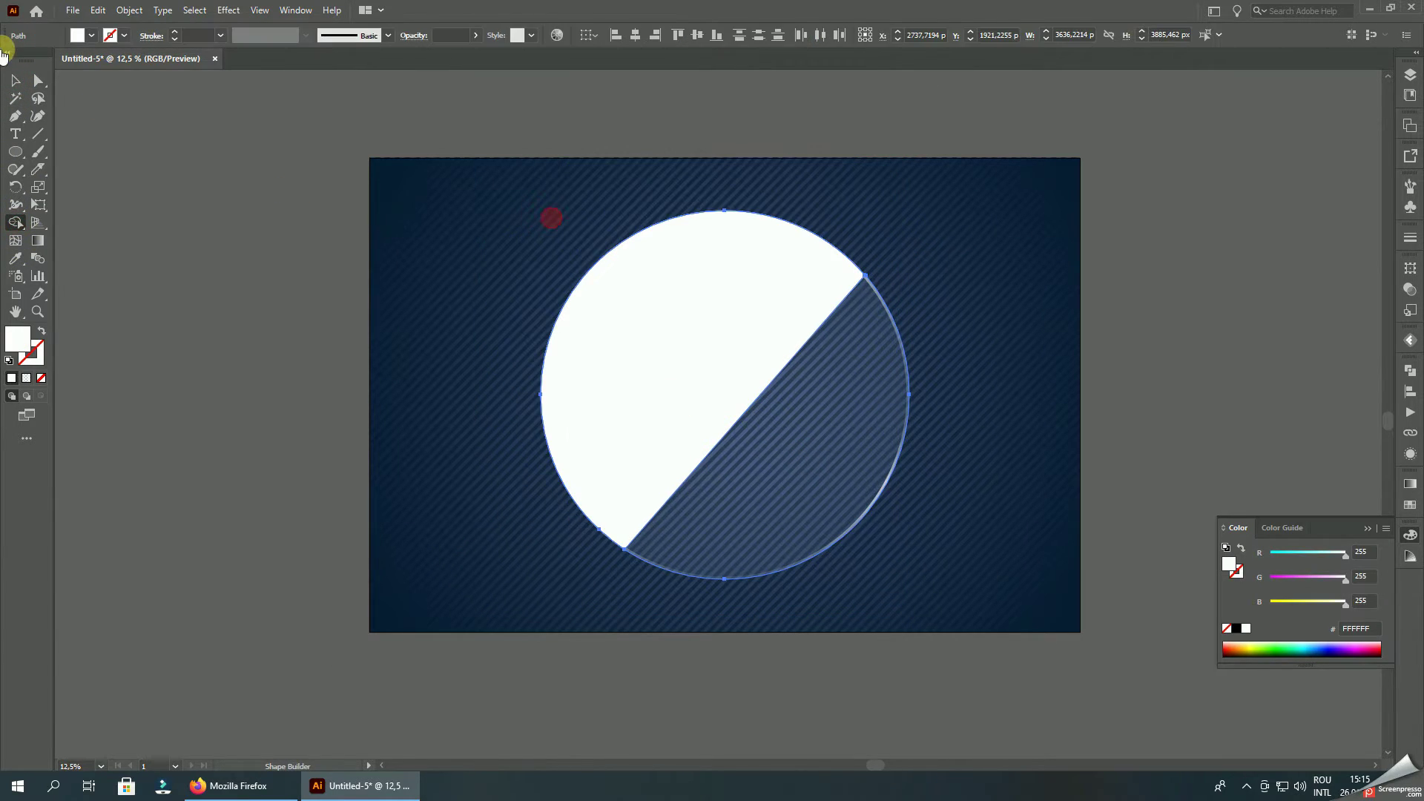
- Set the white half-circle's opacity to 10%
left_click(13, 82)
left_click(646, 332)
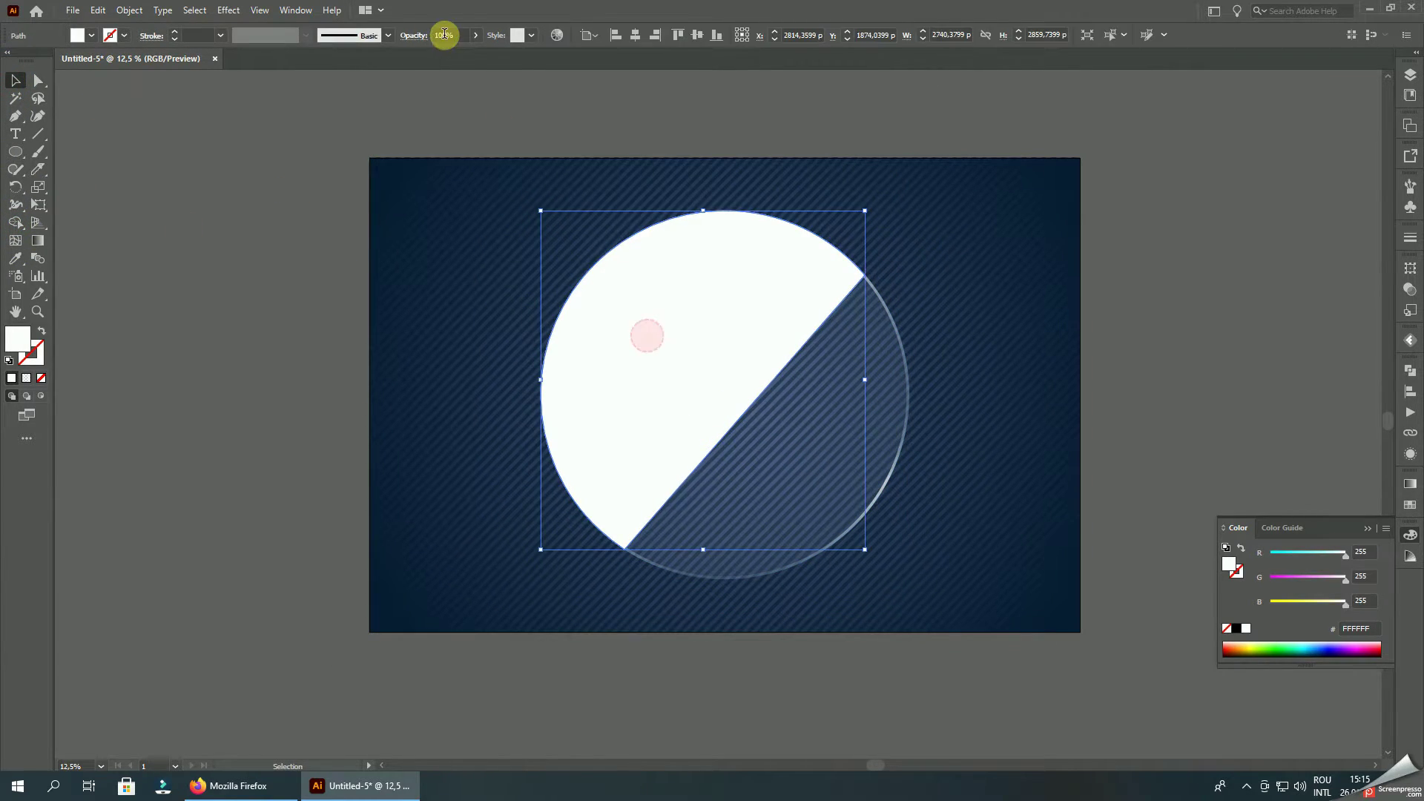
left_click(452, 33)
type("10")
key("Return")
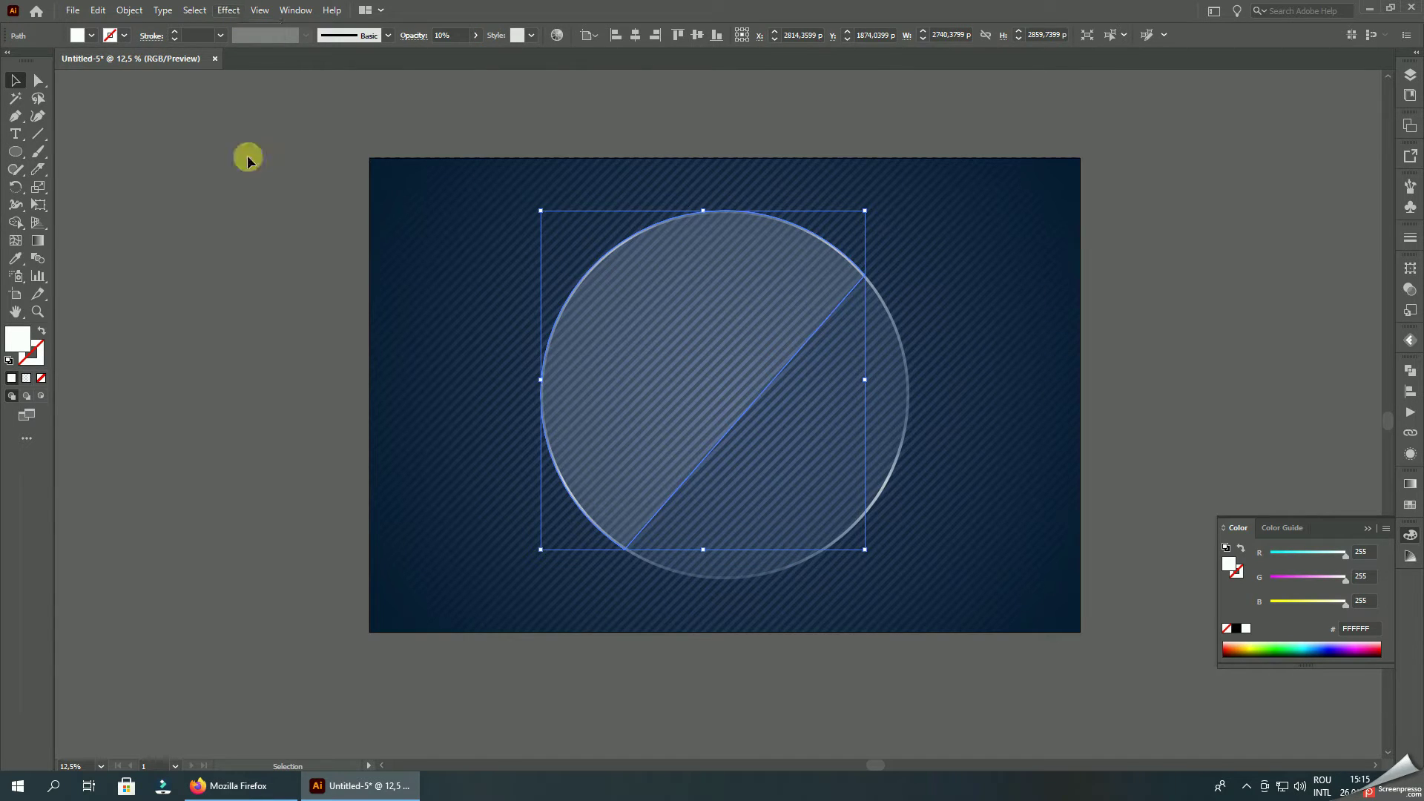
left_click(248, 220)
left_click(663, 383)
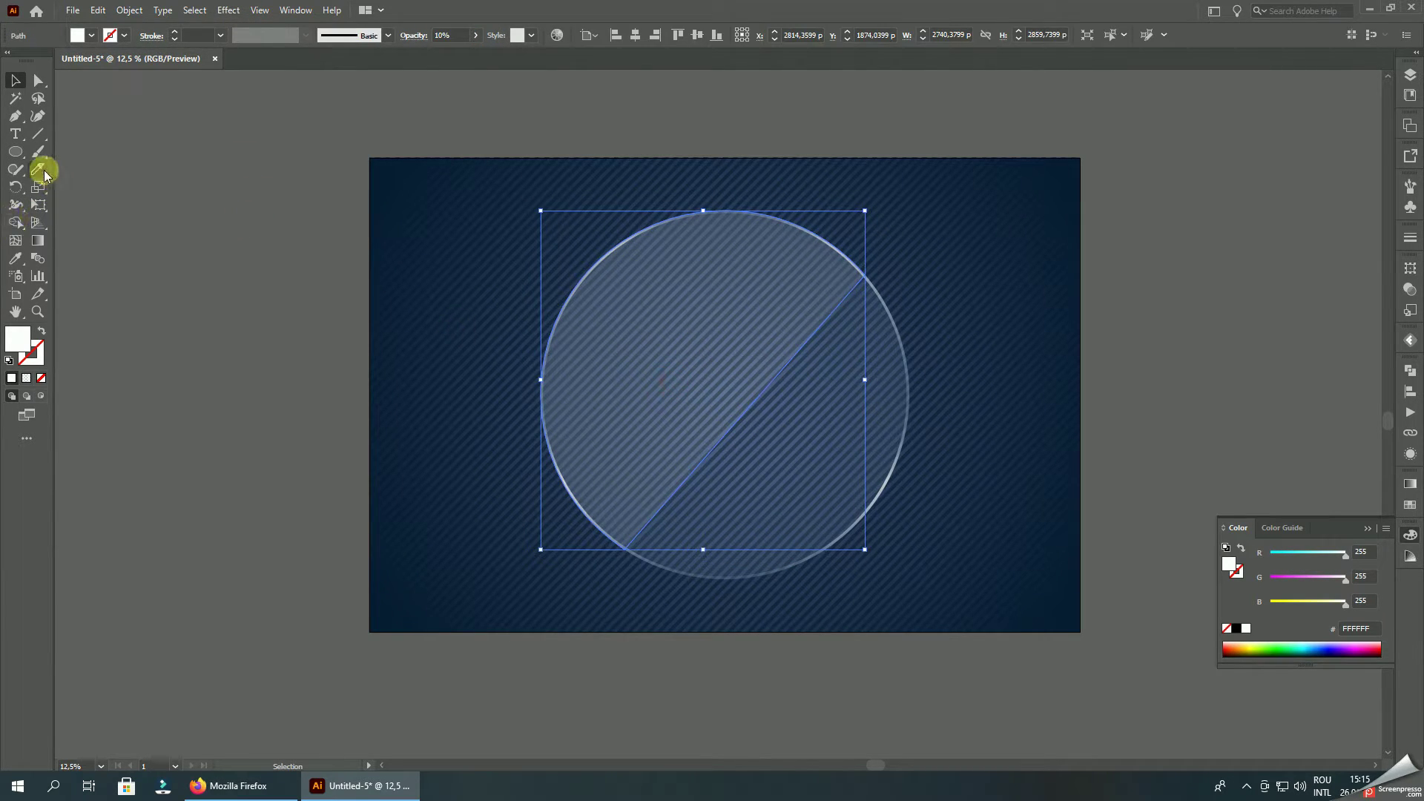
- Cut two parallel diagonal lines across the circle with the Knife tool
left_click(38, 170)
left_click_drag(865, 245, 549, 588)
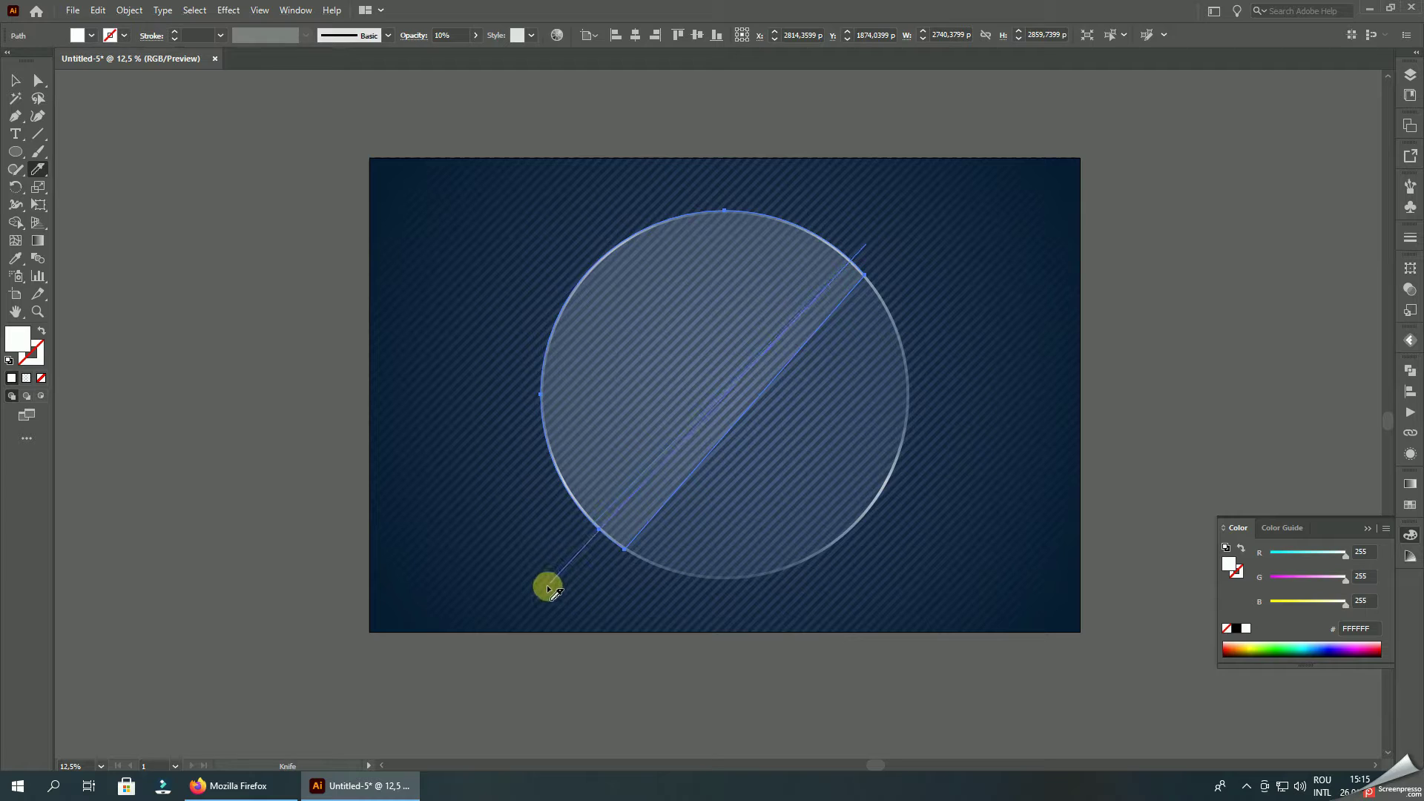
mouse_move(860, 231)
left_mouse_down()
mouse_move(523, 595)
mouse_move(517, 624)
left_mouse_up()
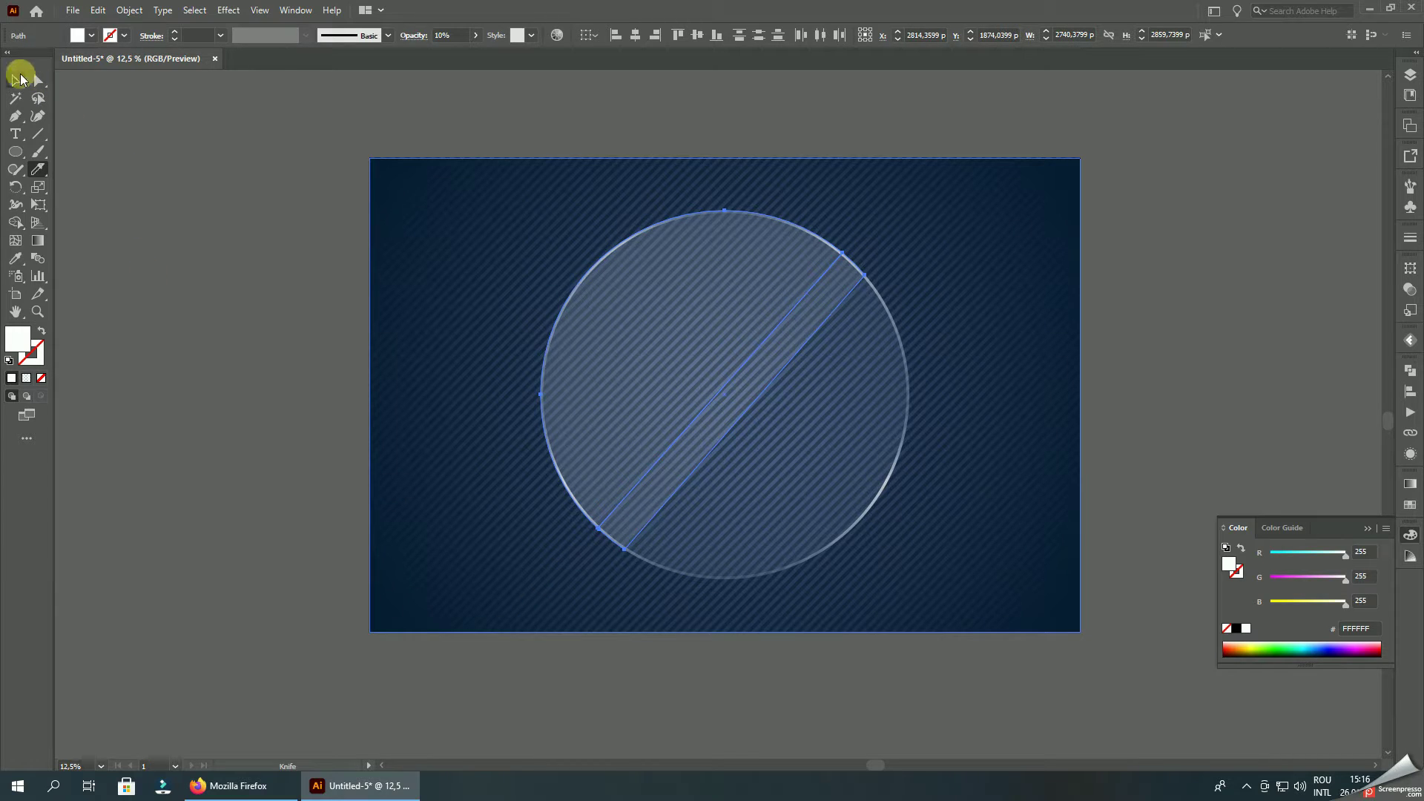
left_click(15, 79)
left_click(311, 341)
left_click(756, 406)
left_click(1172, 327)
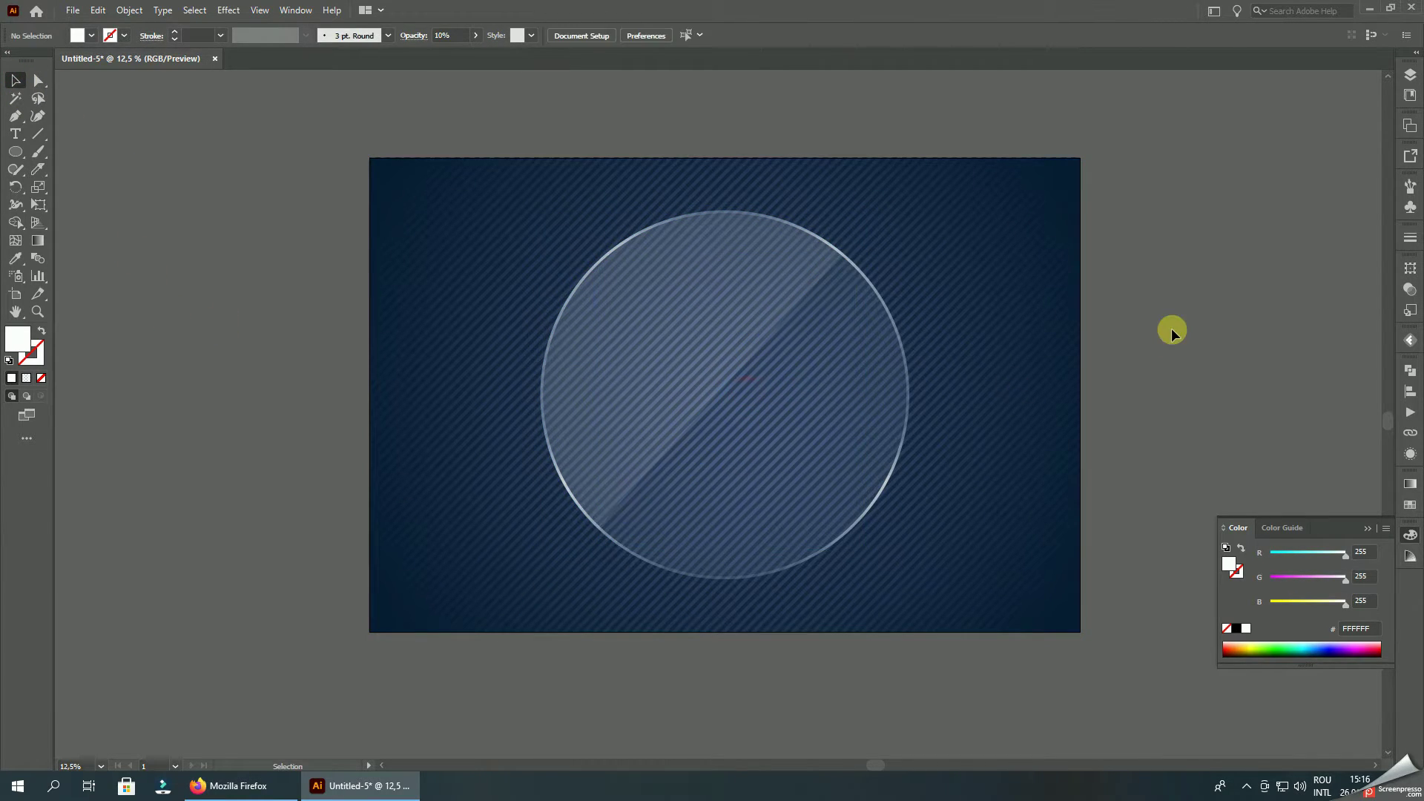
key("ctrl+minus")
key("ctrl+minus")
key("ctrl+plus")
- Fill the upper-left highlight piece with a two-stop linear gradient running diagonally from lower left to top
left_click_drag(1092, 363, 1099, 328)
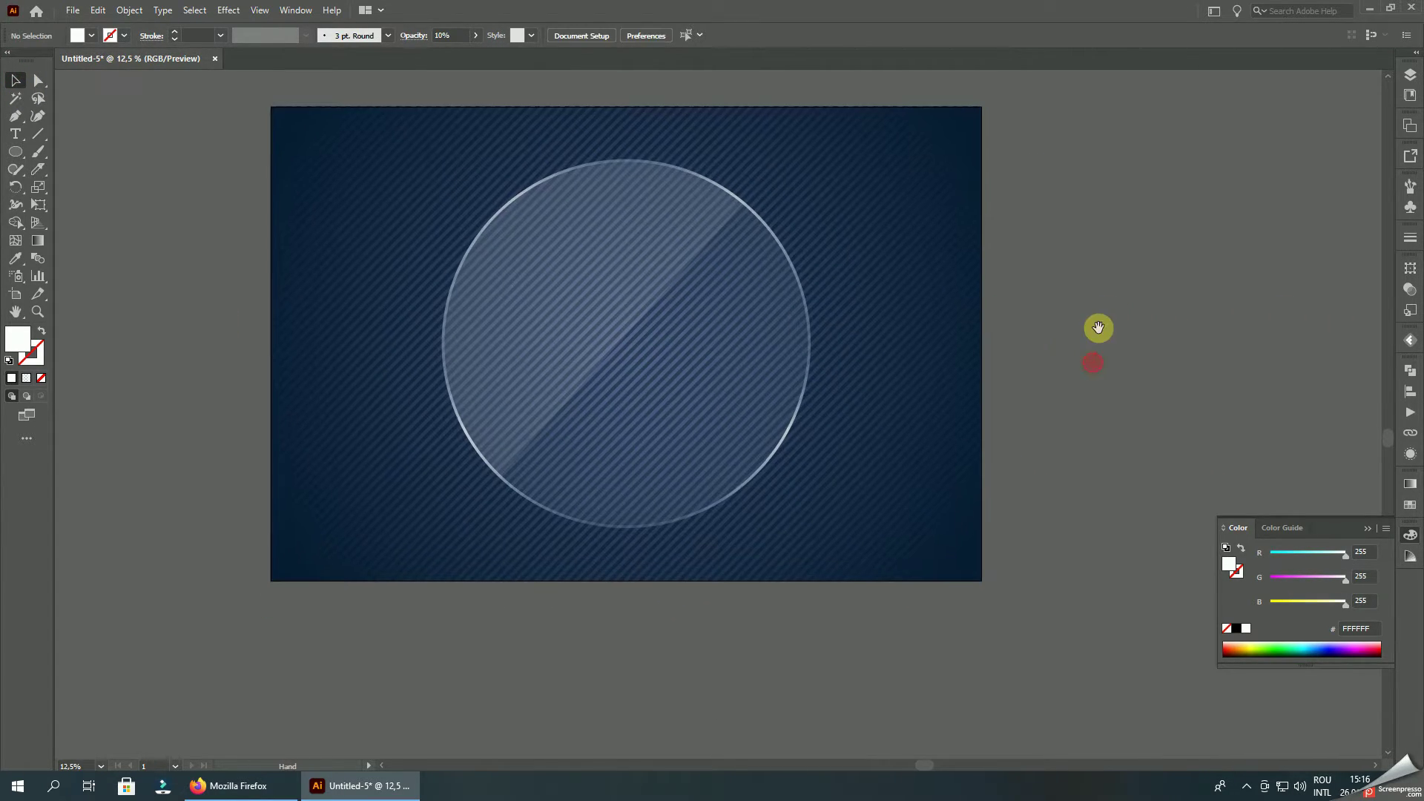
left_click(602, 277)
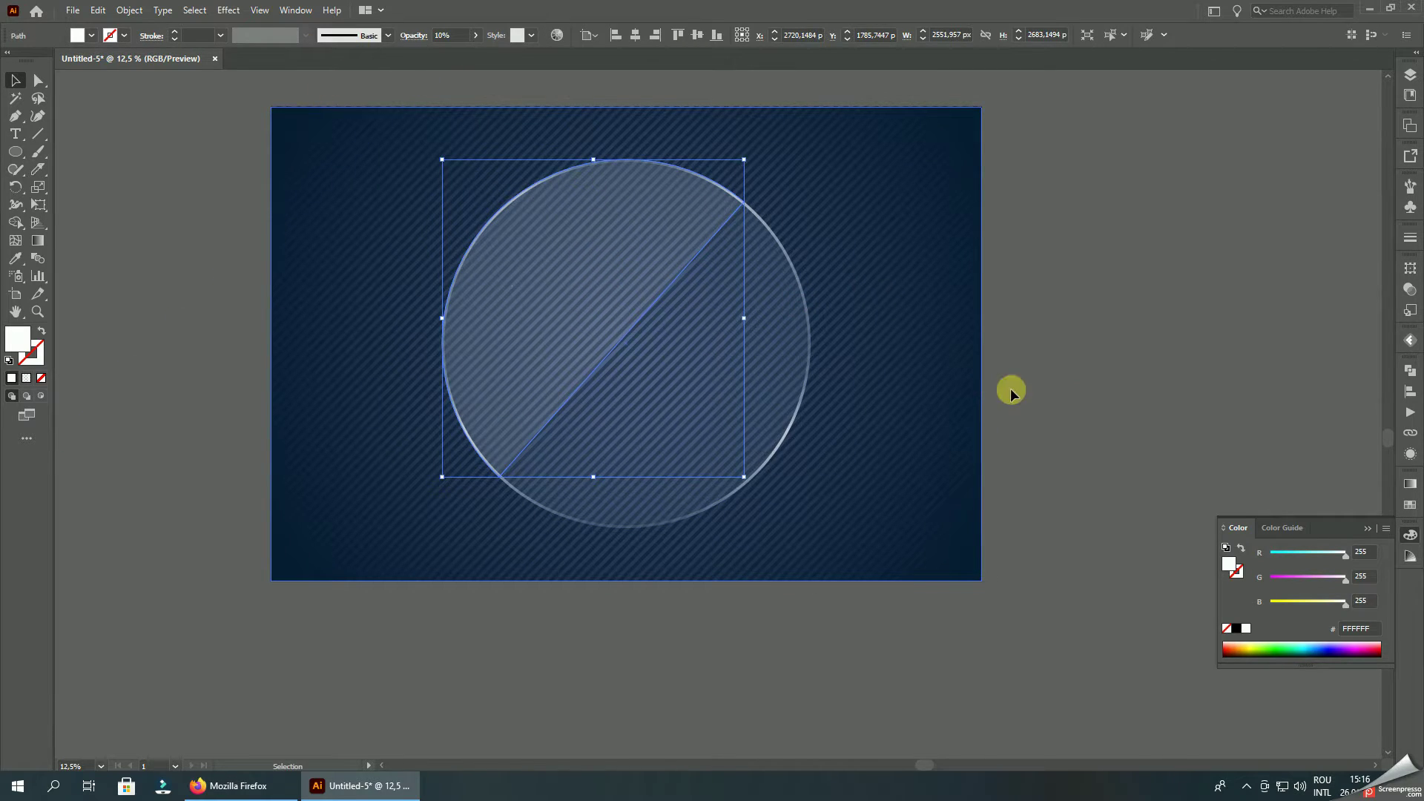
left_click(1411, 484)
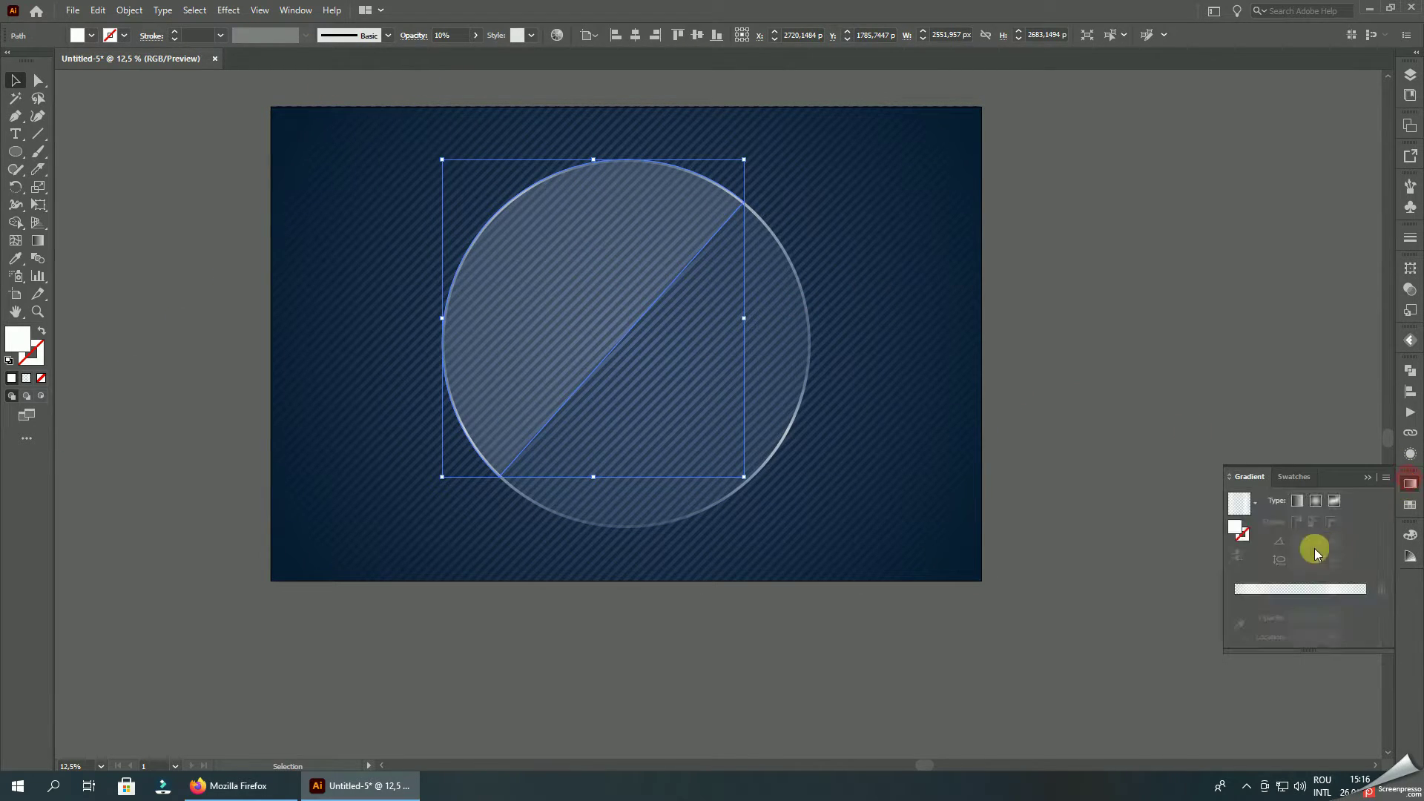
left_click(1299, 593)
left_click(1330, 619)
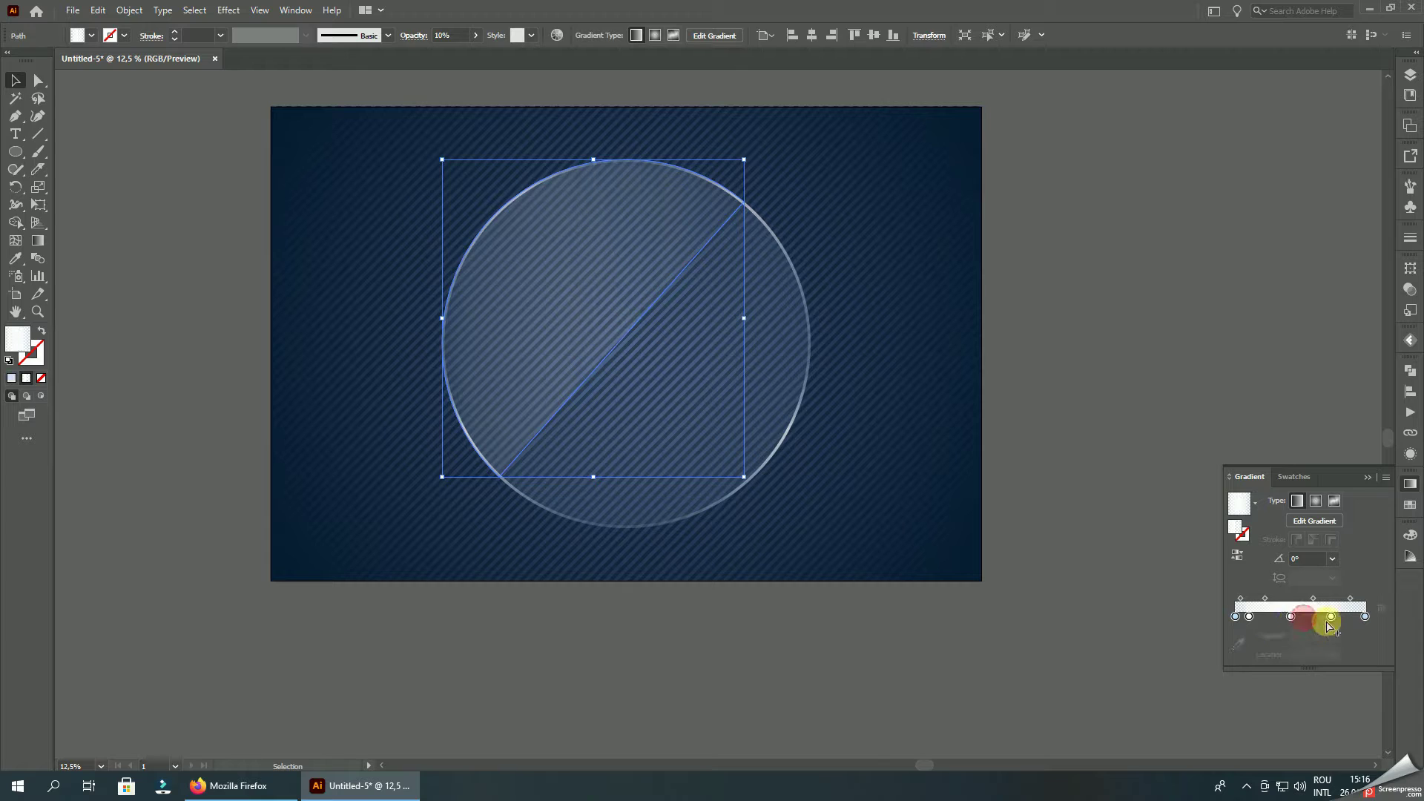
left_click(1365, 617)
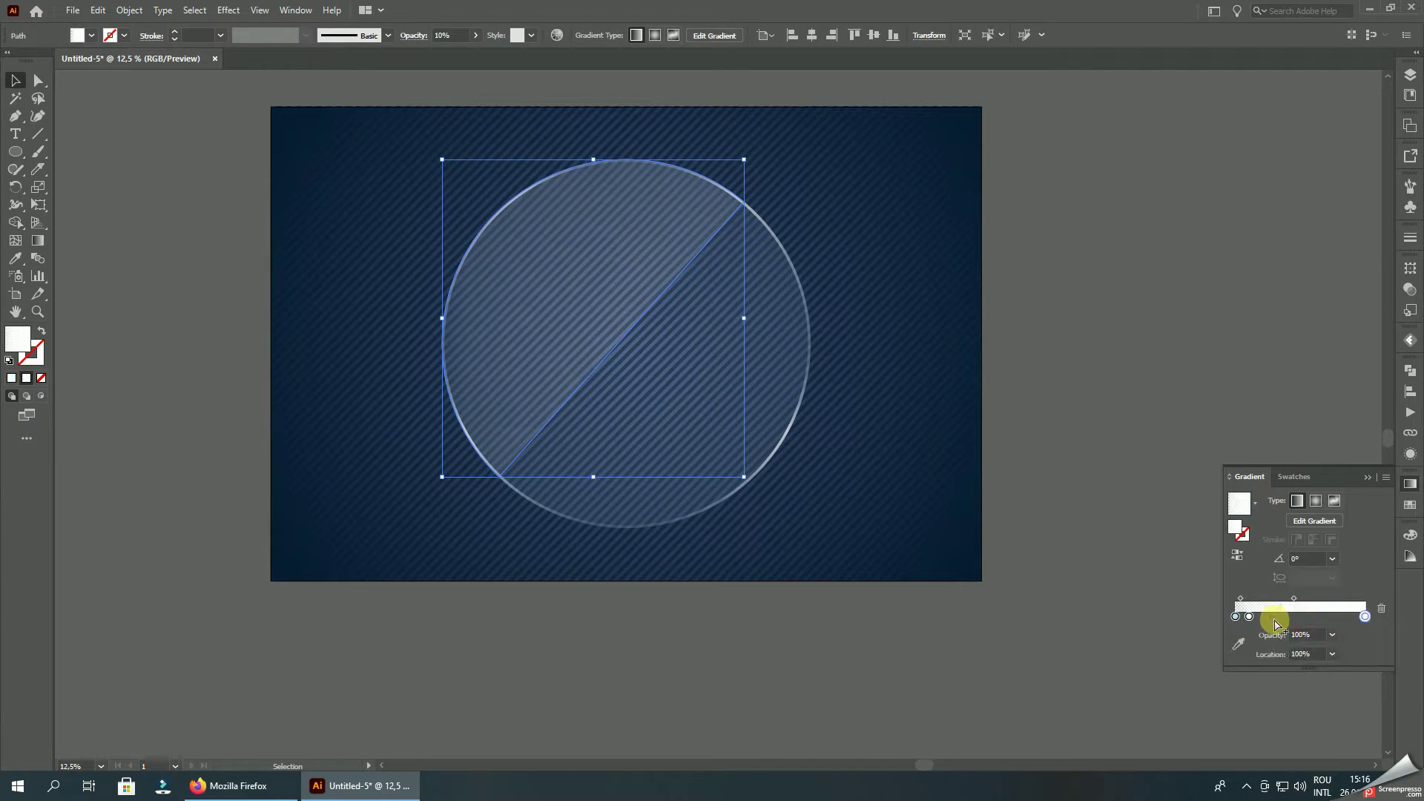
left_click_drag(1252, 623, 977, 493)
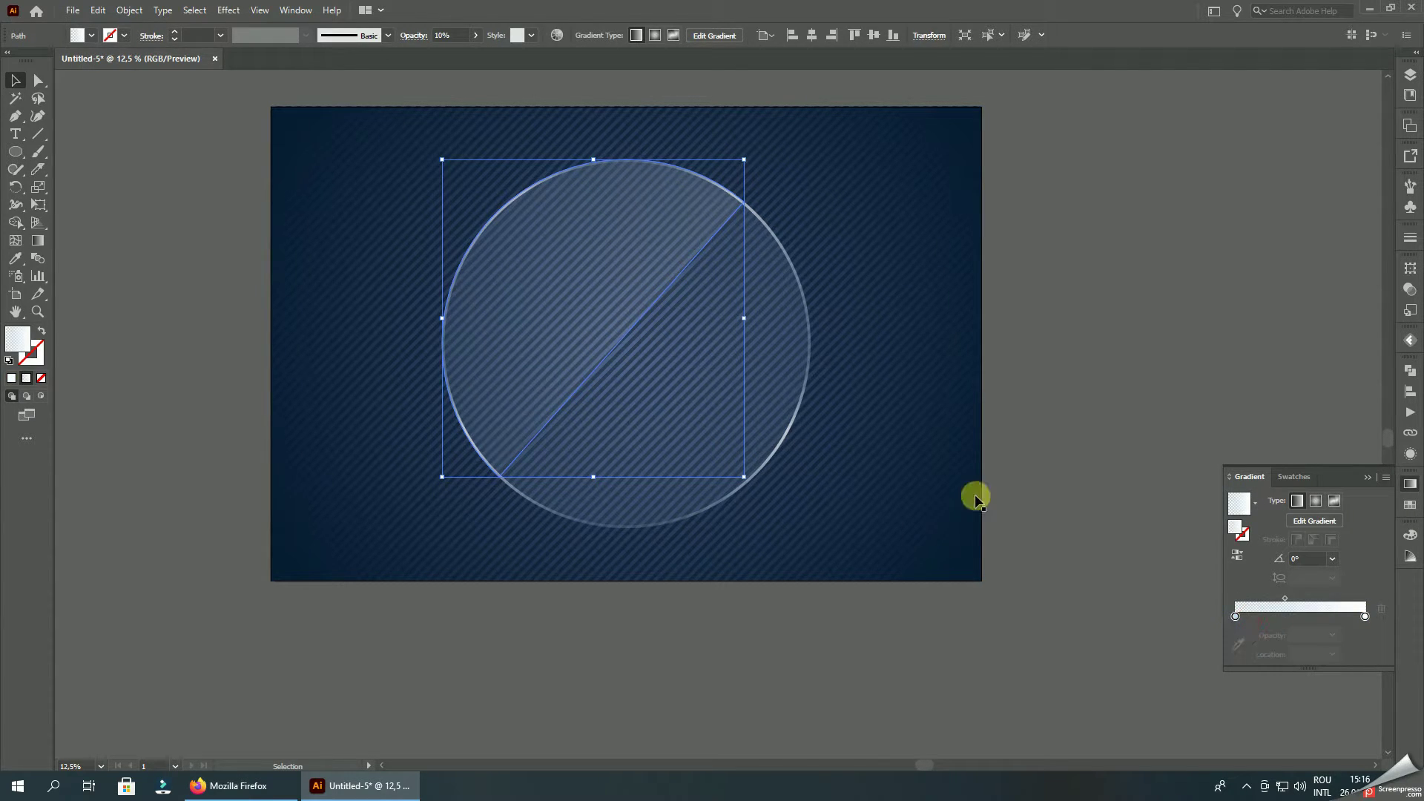
left_click(41, 241)
left_click_drag(651, 166, 588, 251)
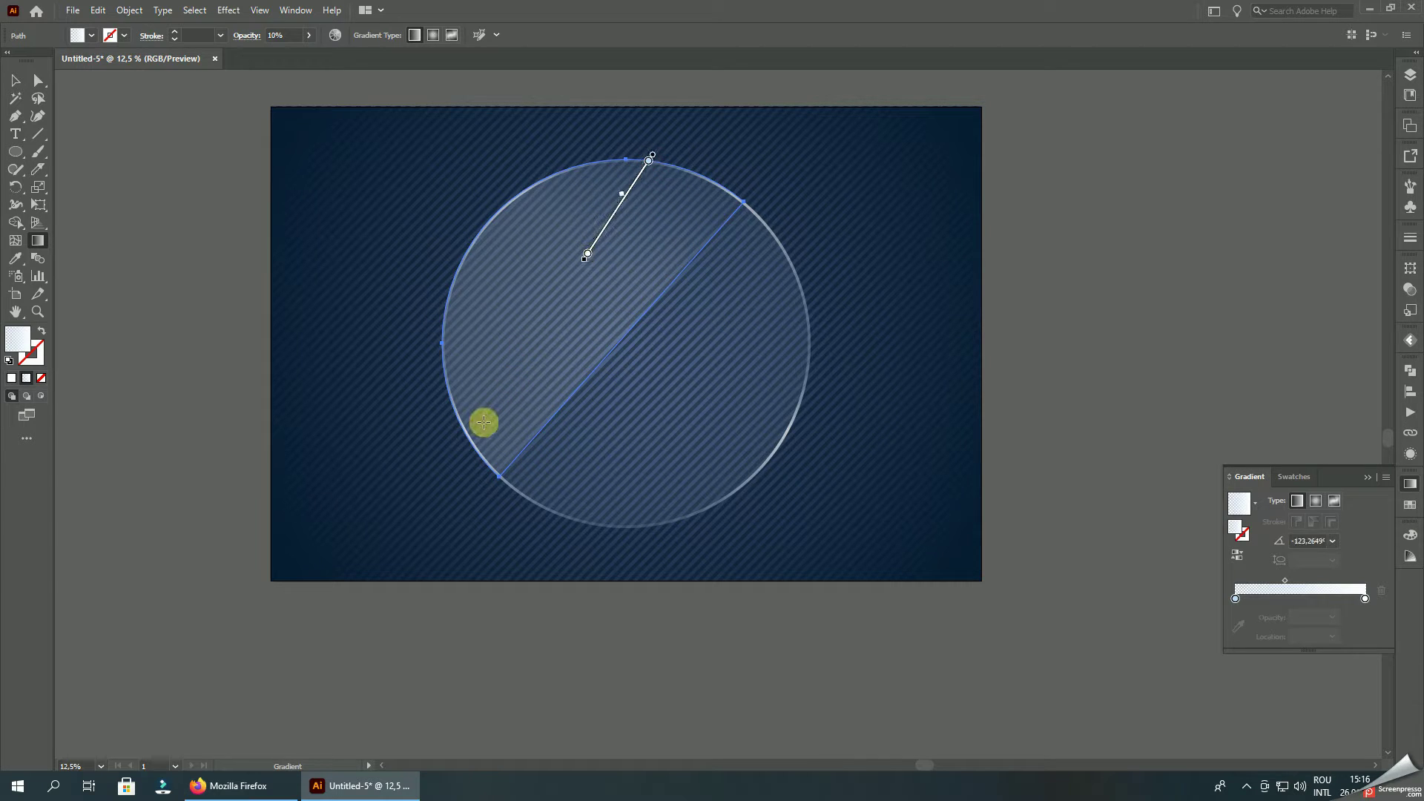
left_click_drag(475, 446, 674, 178)
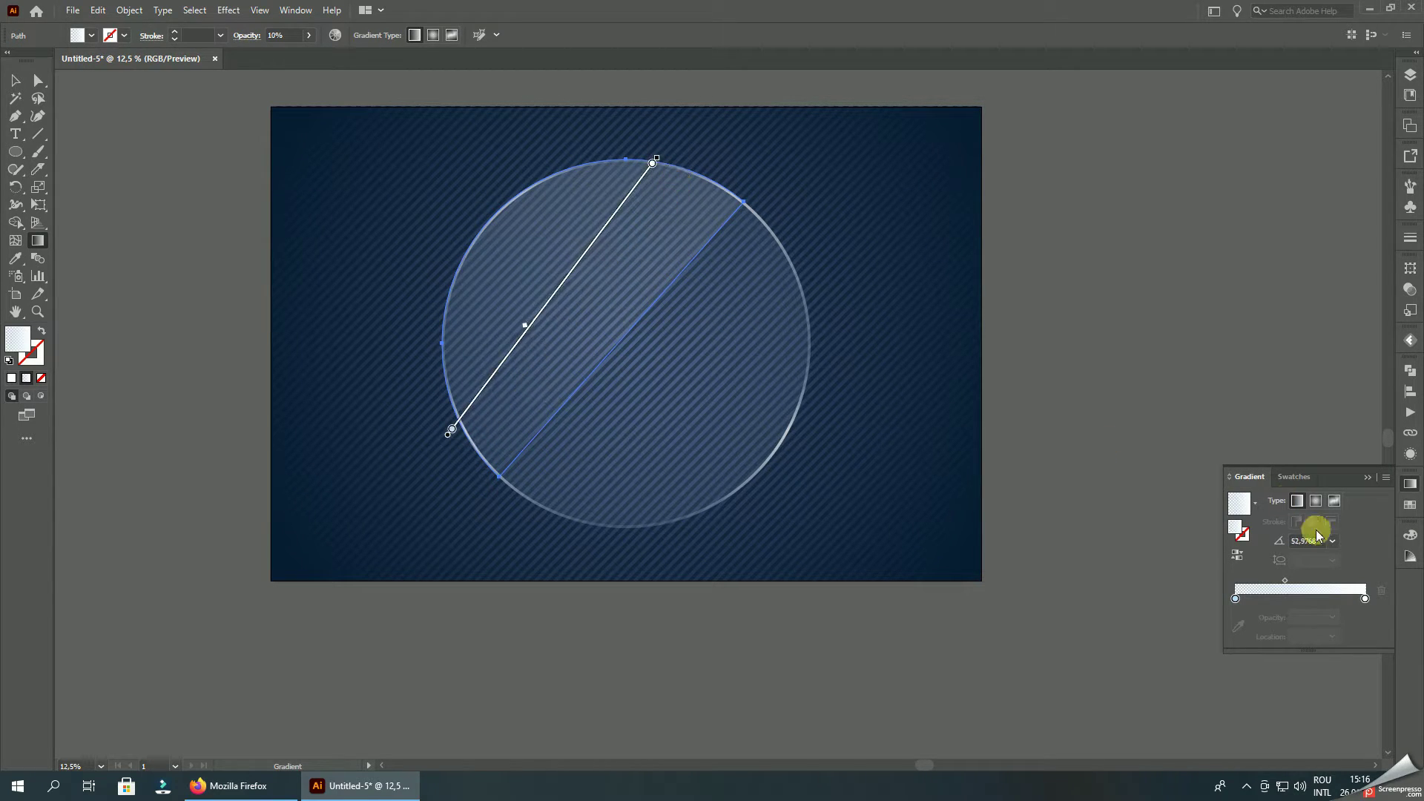
- Make the gradient's left stop fully transparent and set the piece's opacity to 20%
left_click(1235, 599)
left_click(1333, 617)
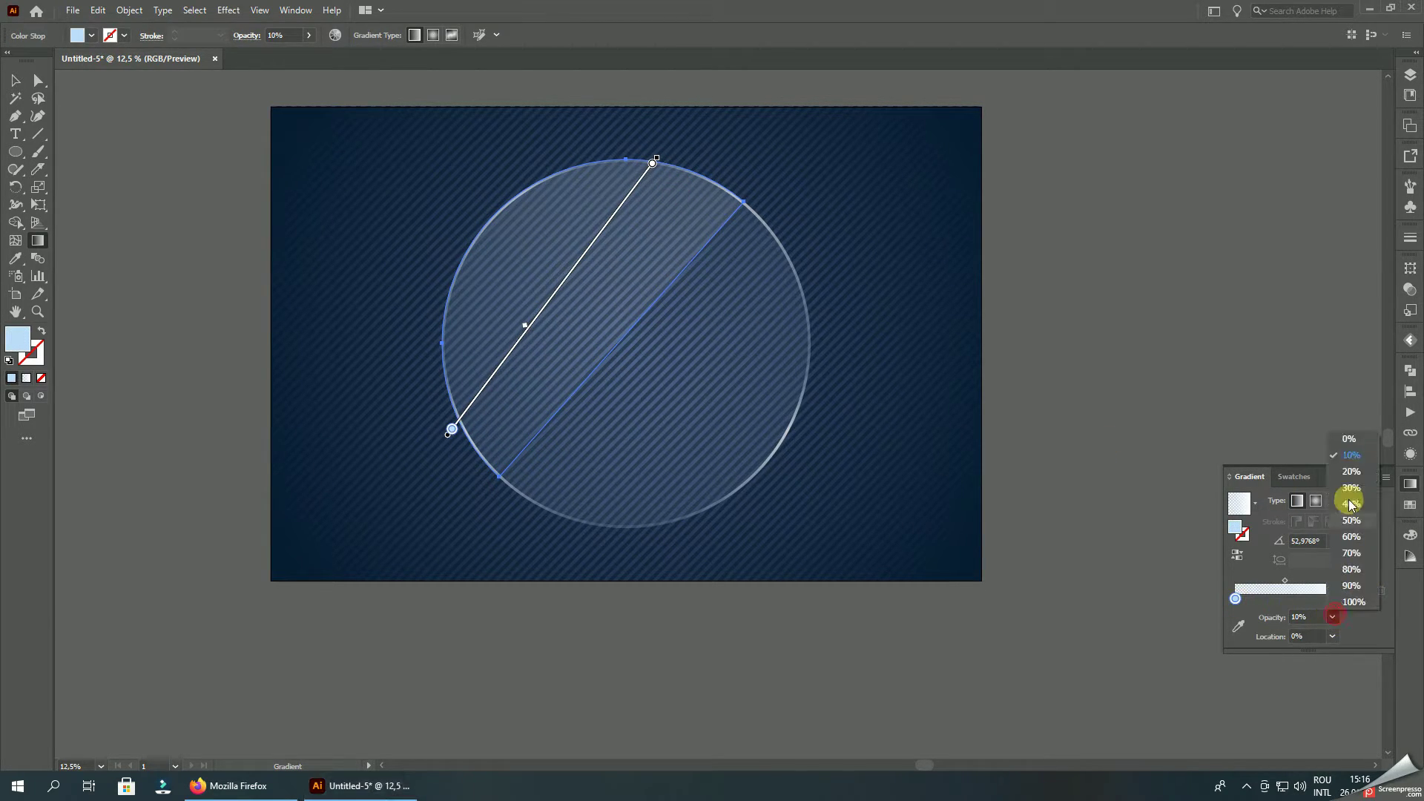
left_click(1350, 440)
left_click(13, 80)
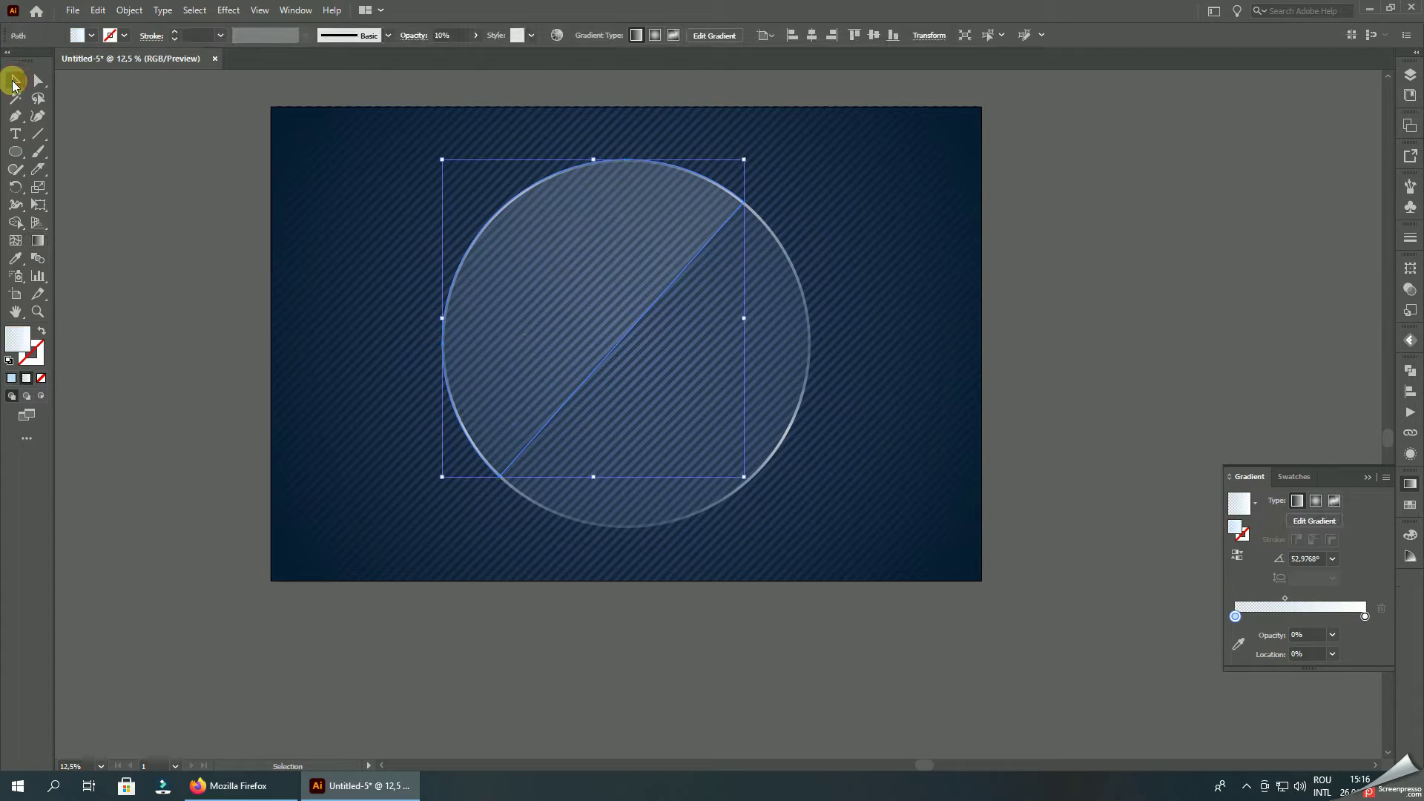
left_click(97, 159)
left_click(639, 229)
left_click(475, 34)
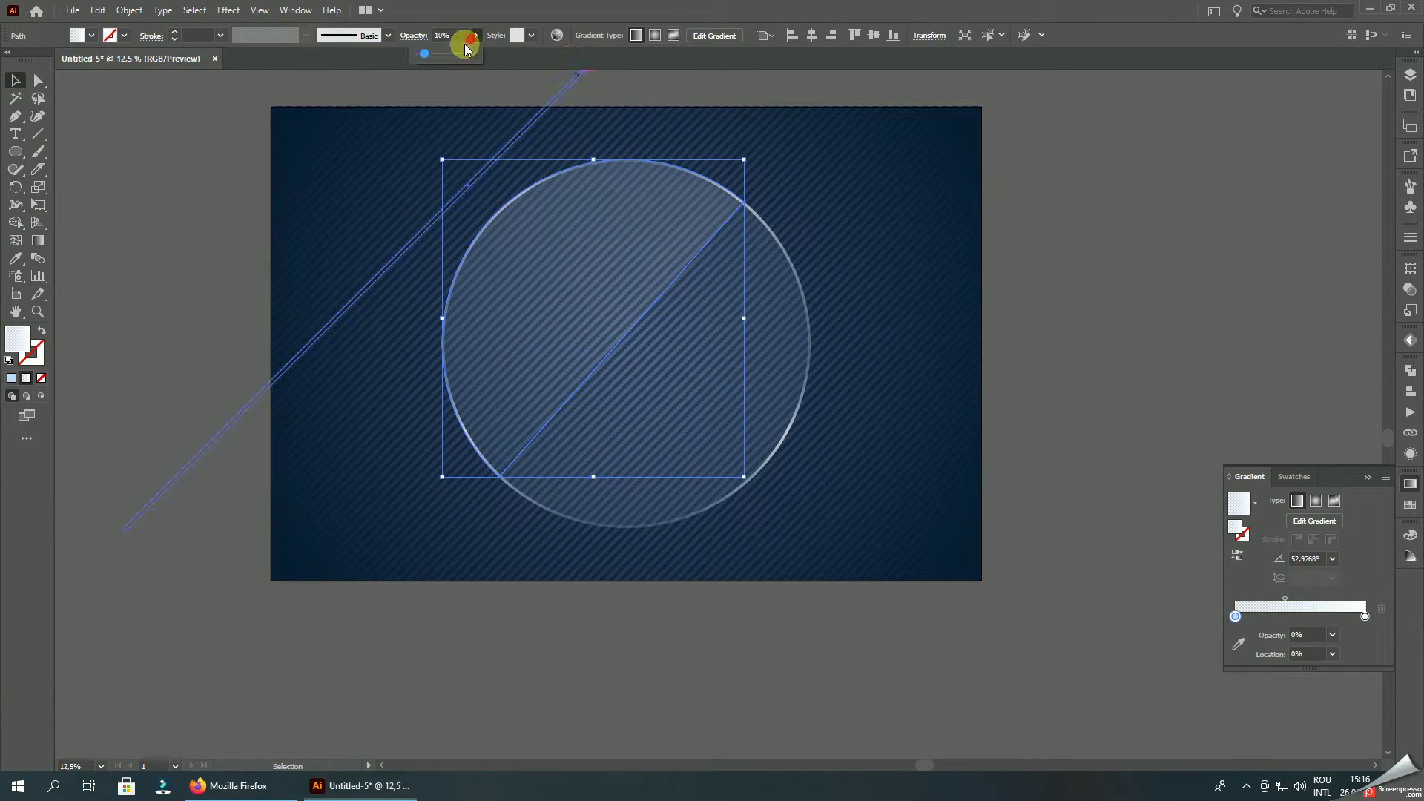
left_click_drag(426, 53, 433, 55)
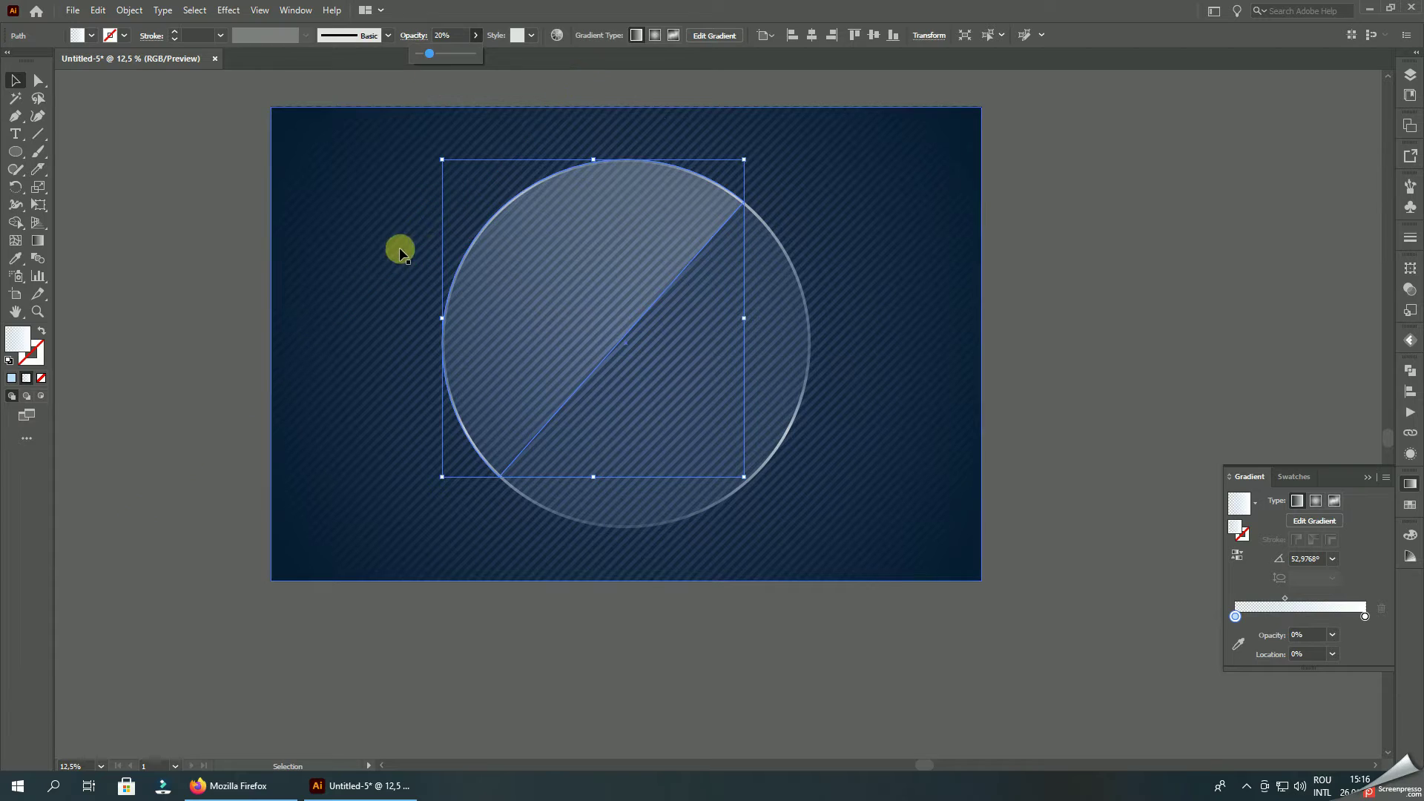
left_click(38, 241)
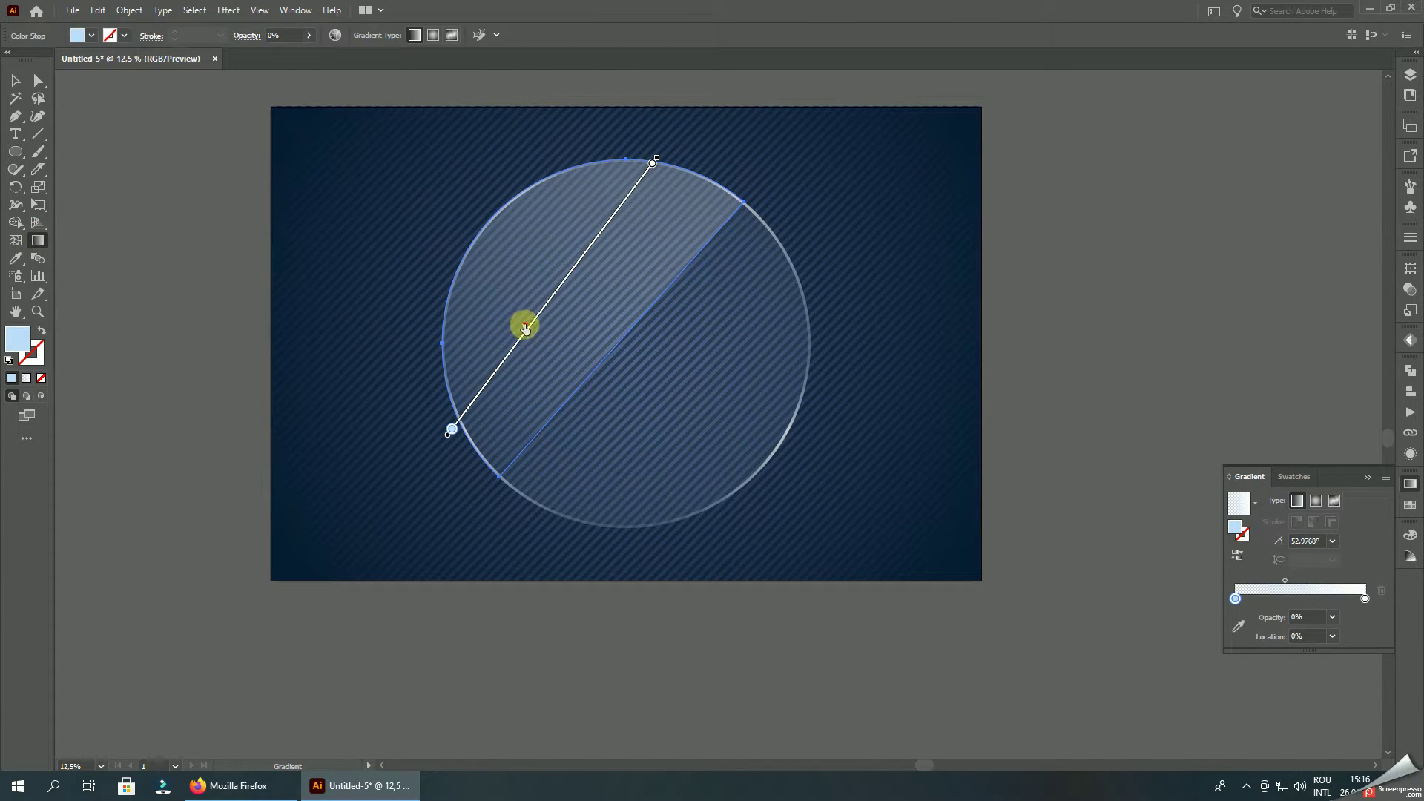
left_click(14, 80)
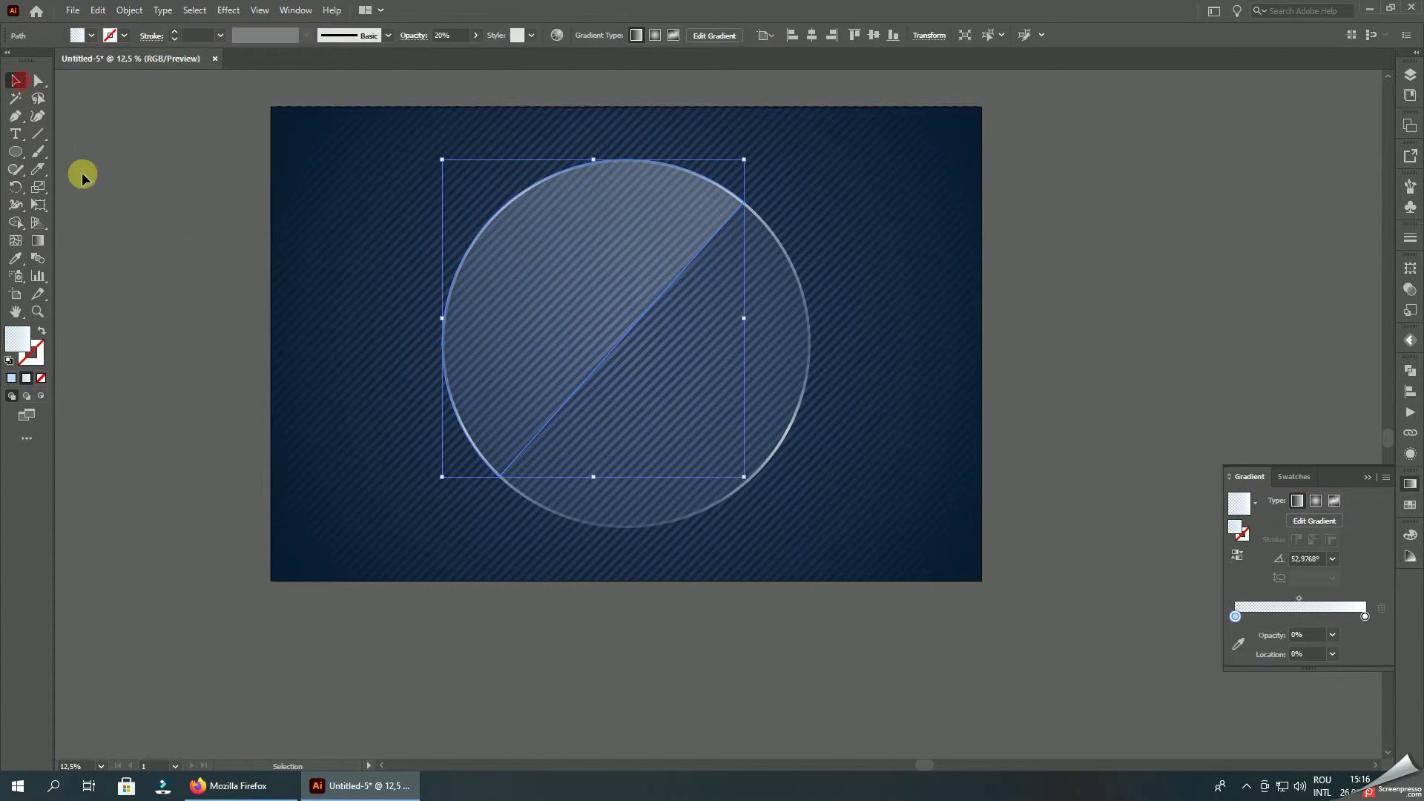
left_click(83, 179)
key("ctrl+minus")
key("ctrl+minus")
- Enlarge the rim ring path by its bounding-box corner to match the circle
key("ctrl+minus")
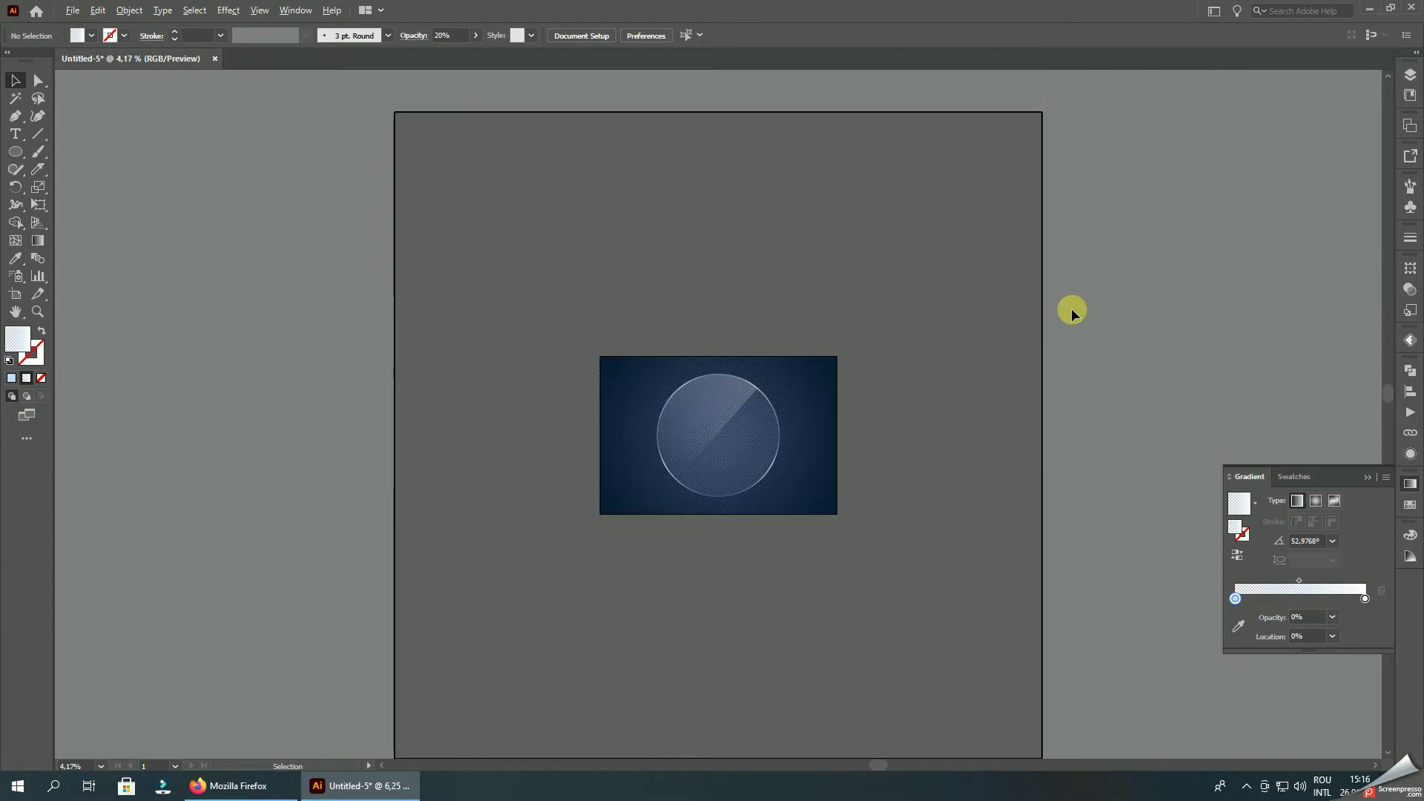
key("ctrl+minus")
scroll(775, 276, "up", 2)
left_click_drag(801, 340, 742, 111)
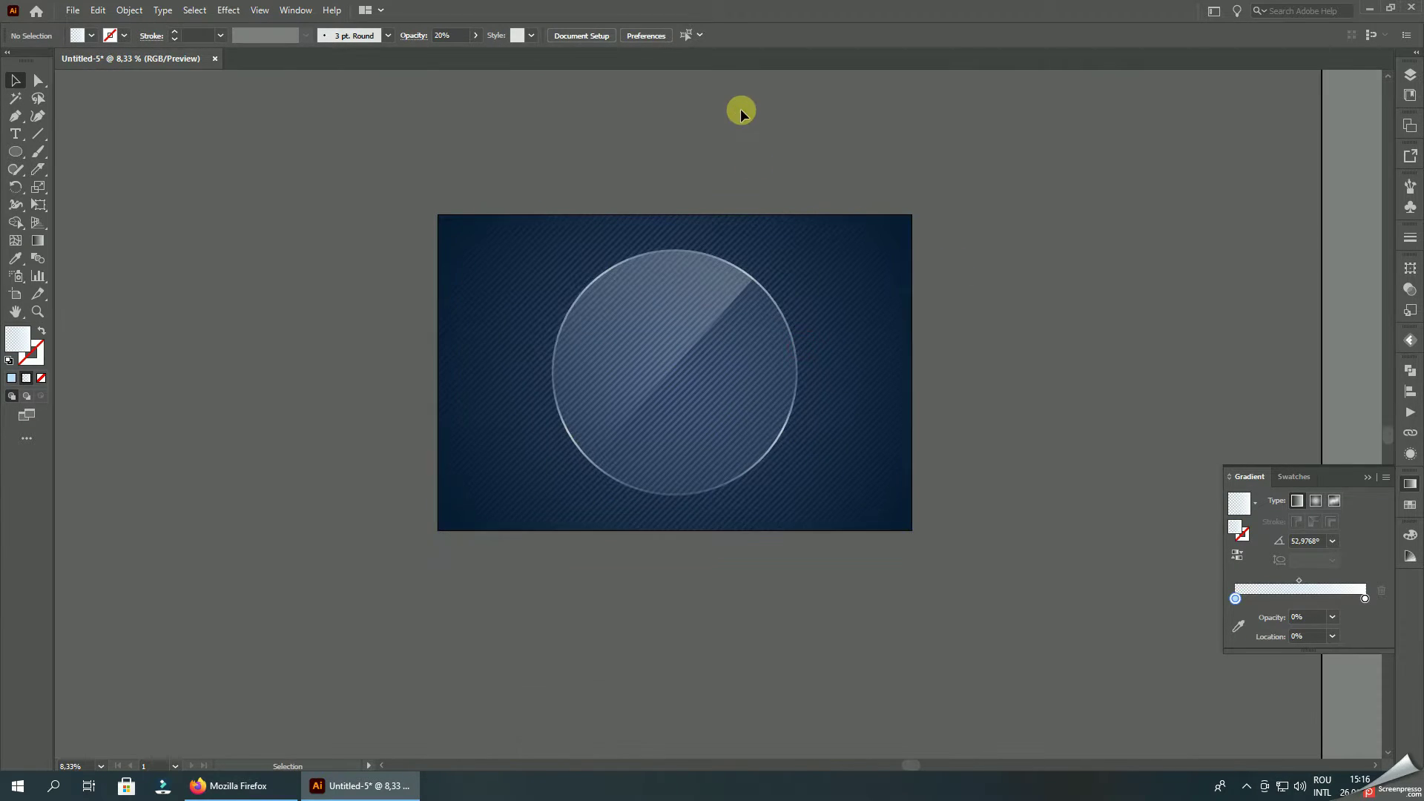
scroll(741, 111, "up", 3)
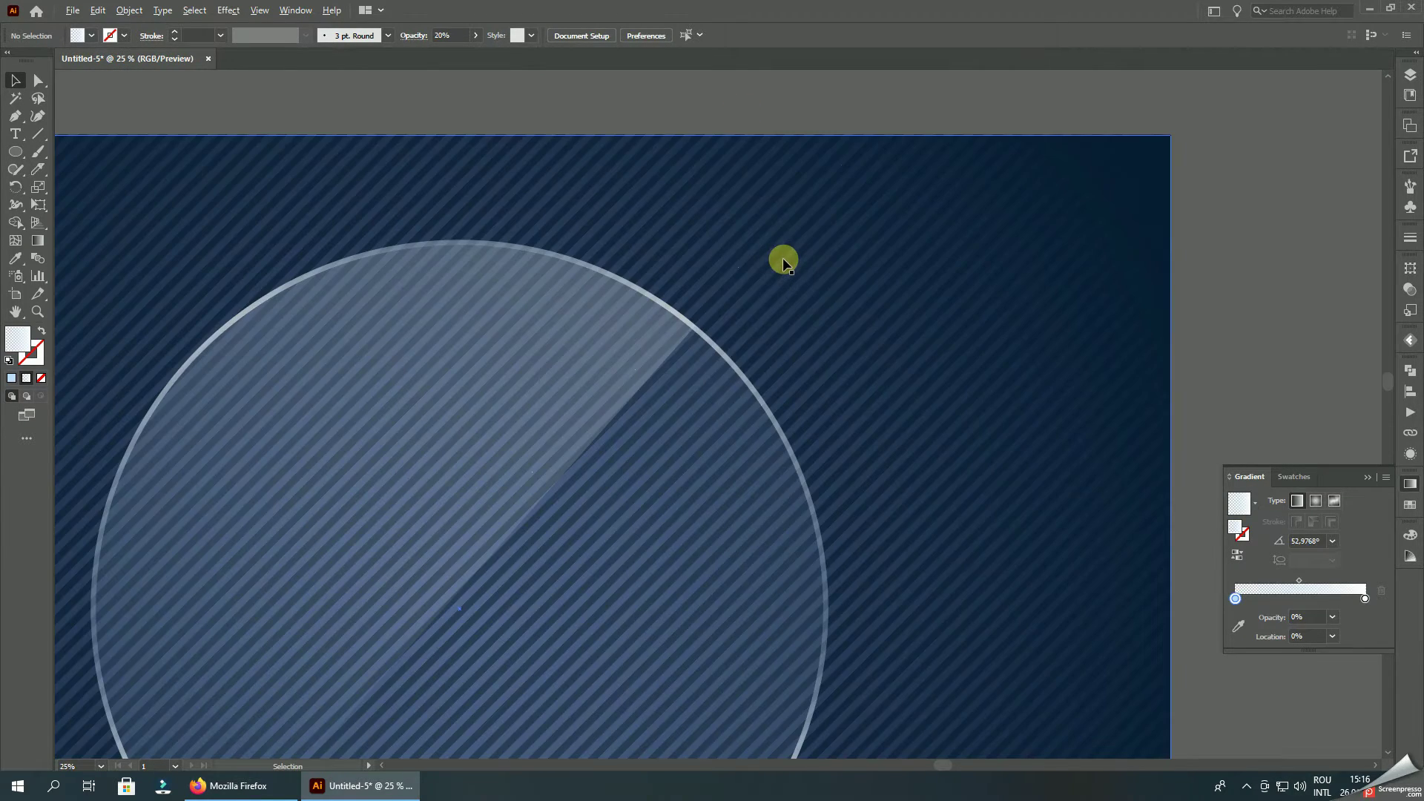
left_click(723, 354)
scroll(821, 241, "up", 3, "alt")
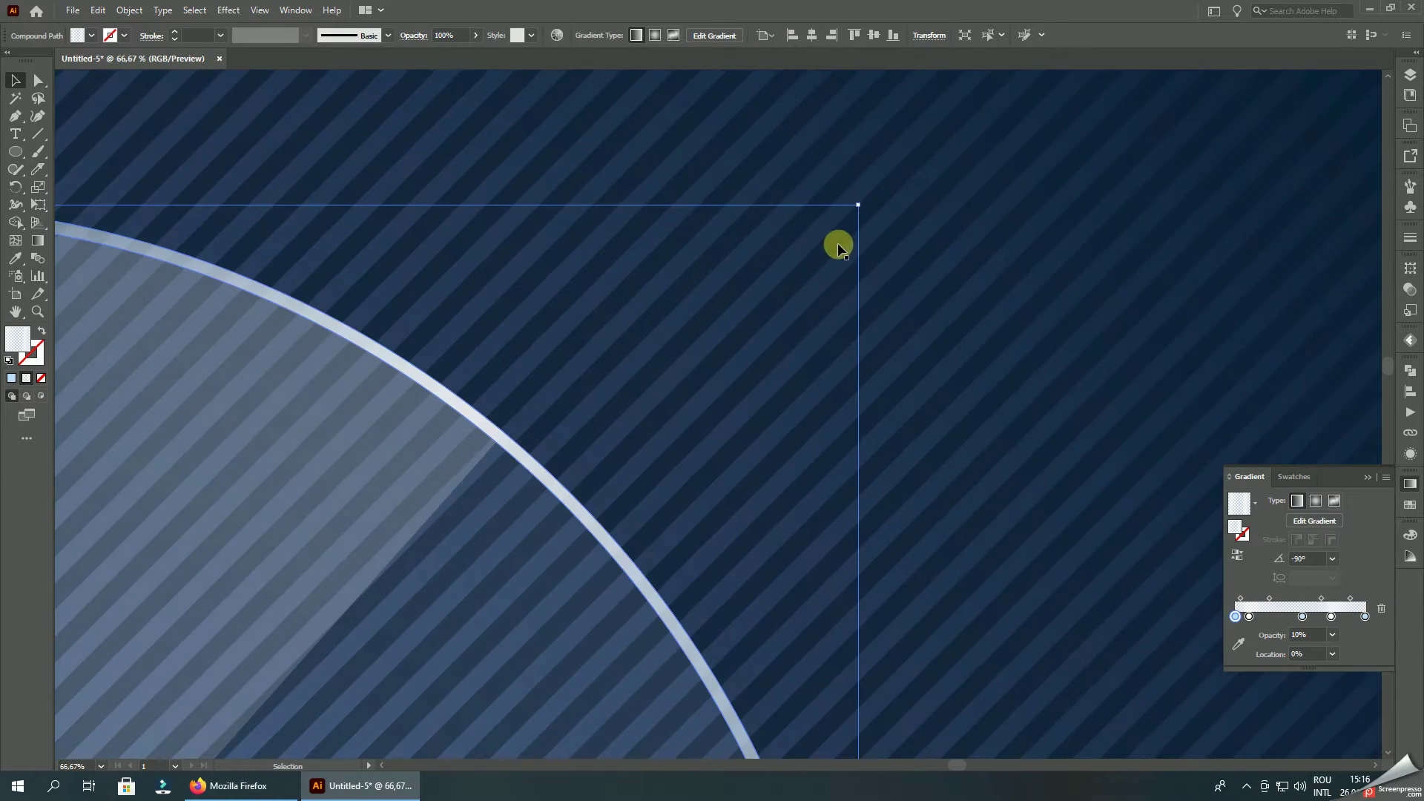
left_click_drag(857, 204, 869, 198)
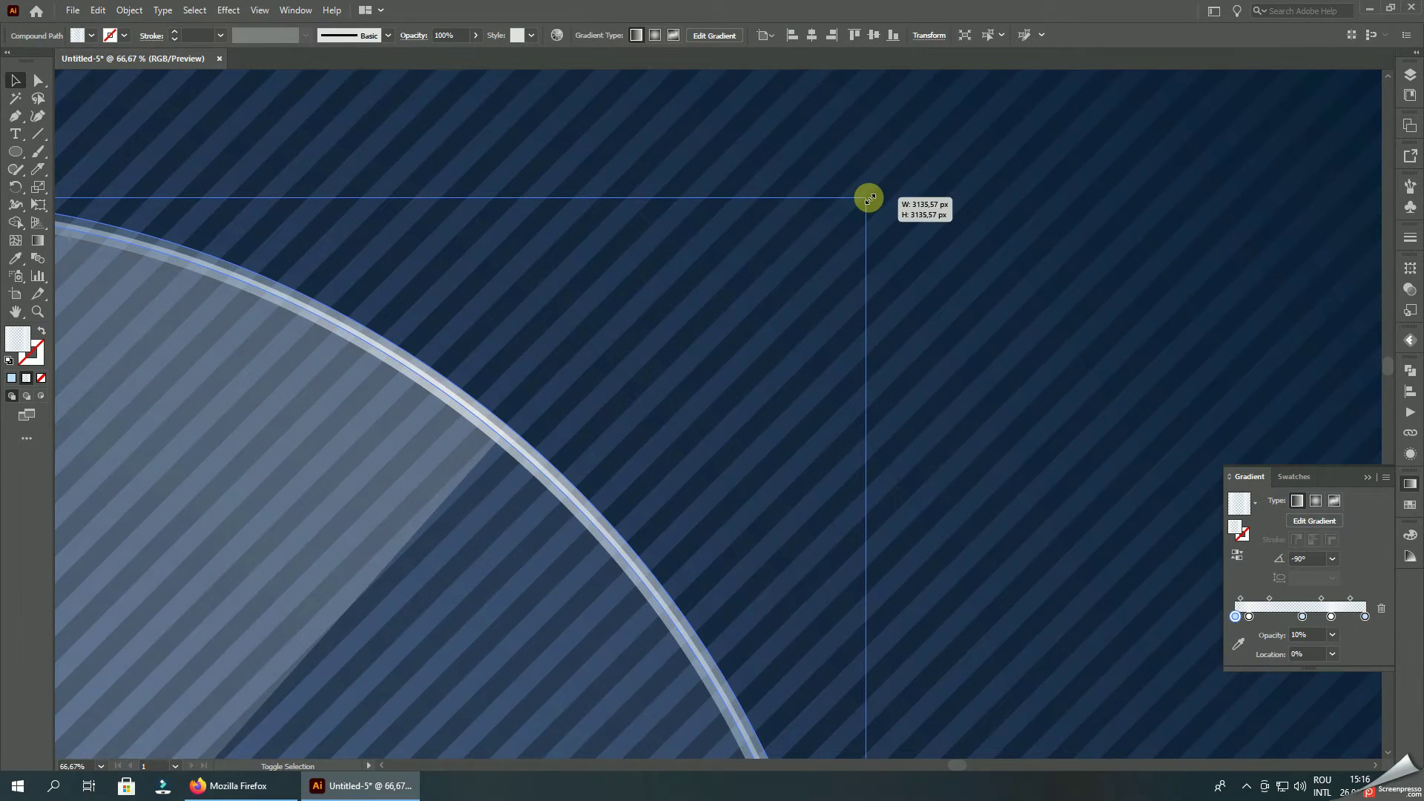
scroll(594, 460, "up", 2)
left_click(528, 534)
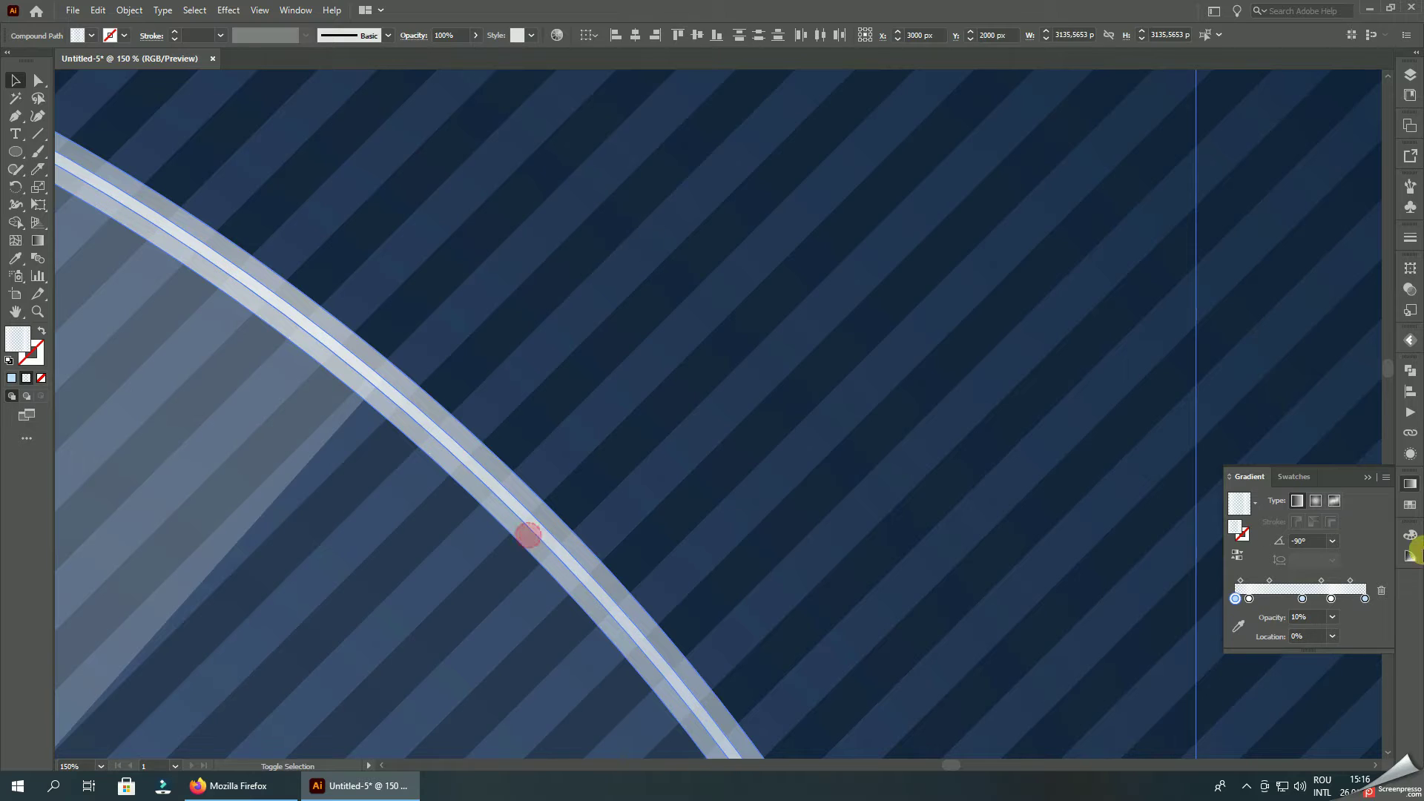
left_click(1411, 371)
scroll(801, 373, "down", 3, "alt")
scroll(795, 363, "down", 3, "alt")
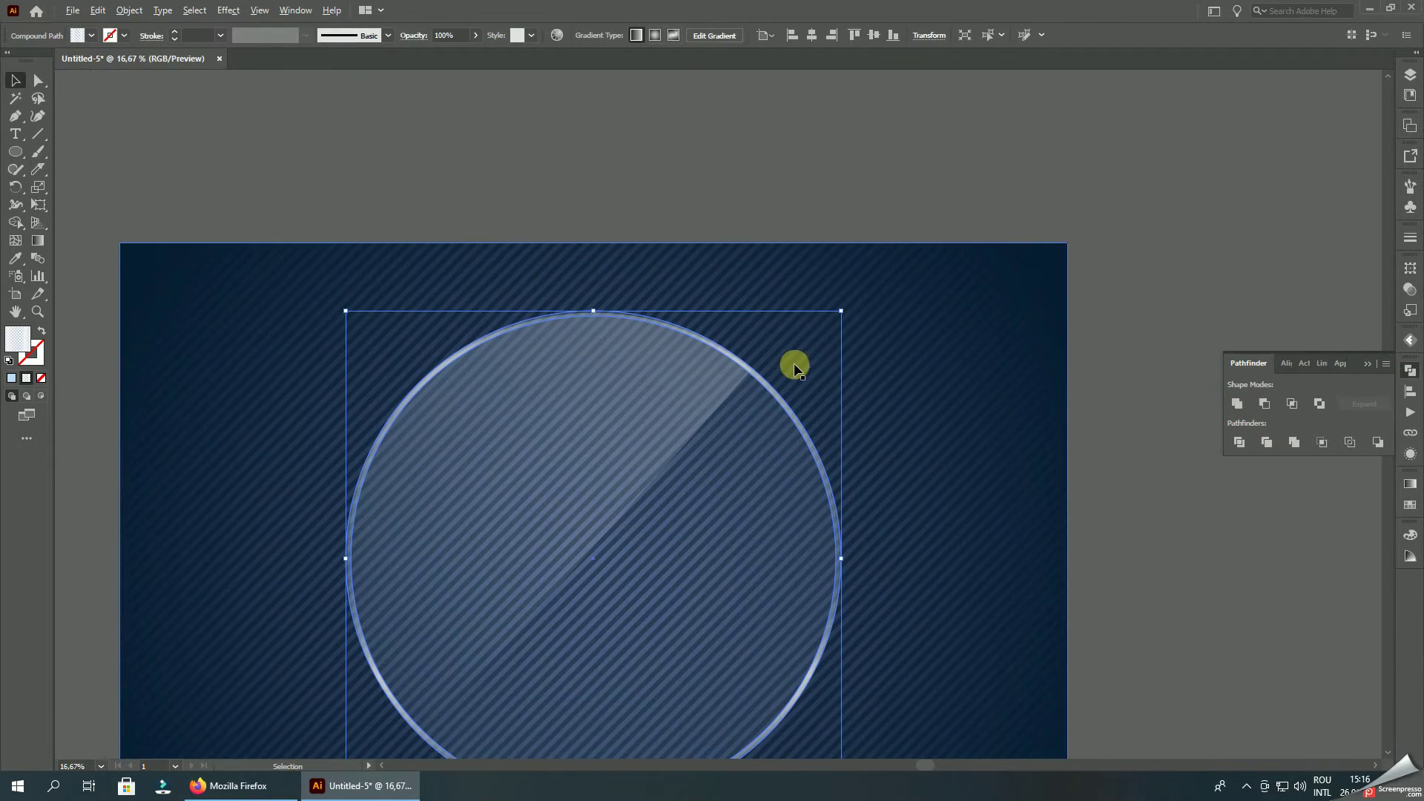
left_click(1078, 200)
scroll(493, 285, "up", 2, "alt")
scroll(807, 417, "up", 2, "alt")
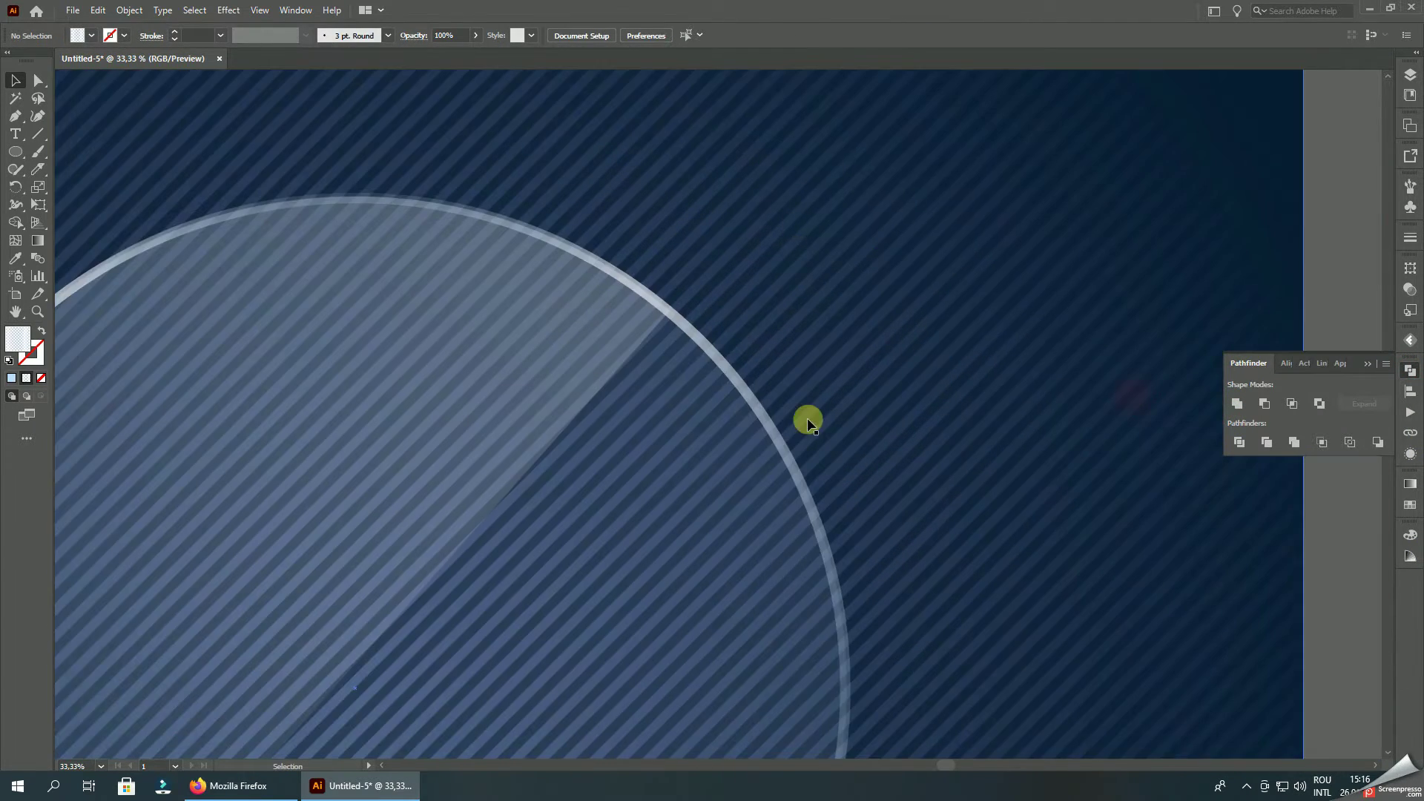
scroll(731, 488, "up", 1, "alt")
- Resize the translucent highlight and wedge highlight paths to fit the circle
left_click(734, 479)
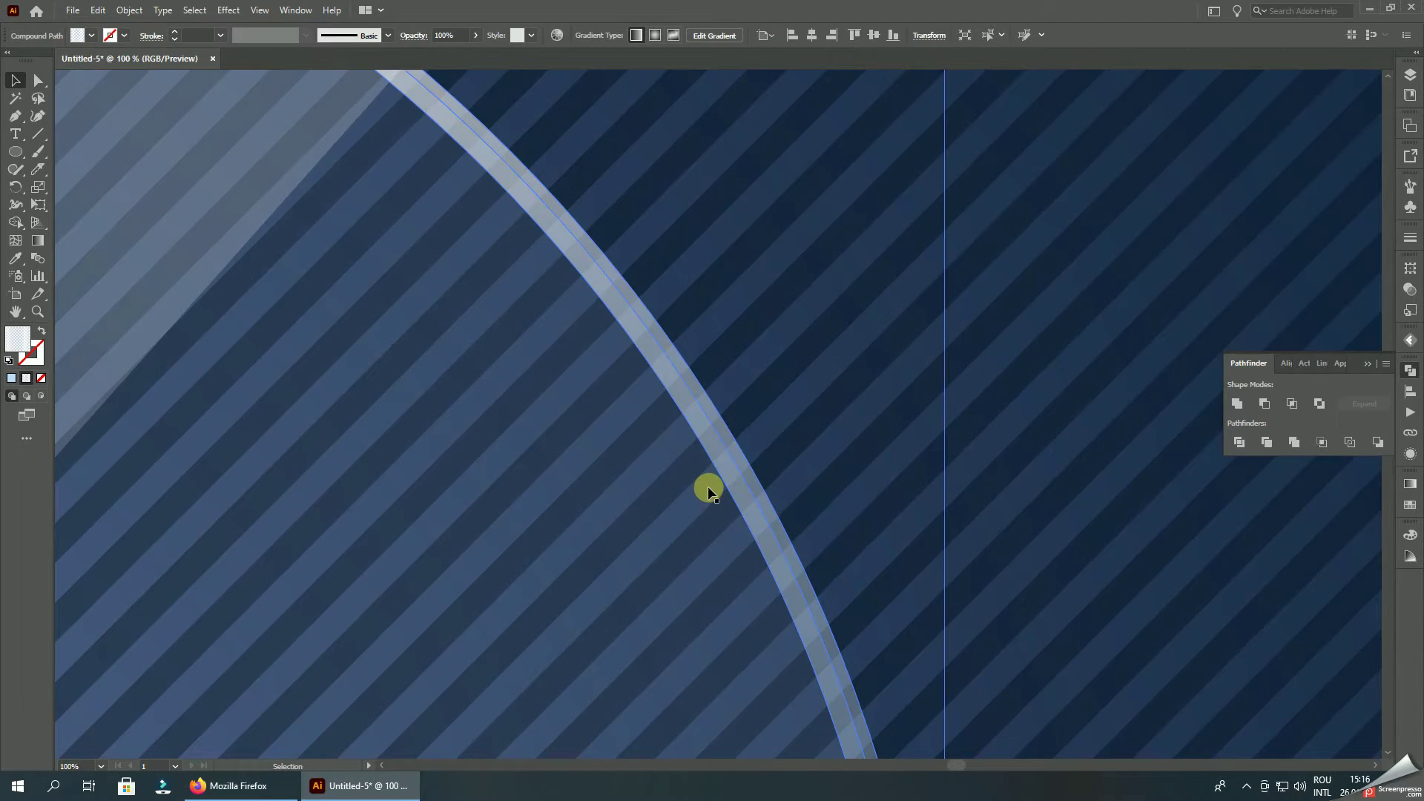
left_click(696, 490)
scroll(697, 487, "down", 1, "alt")
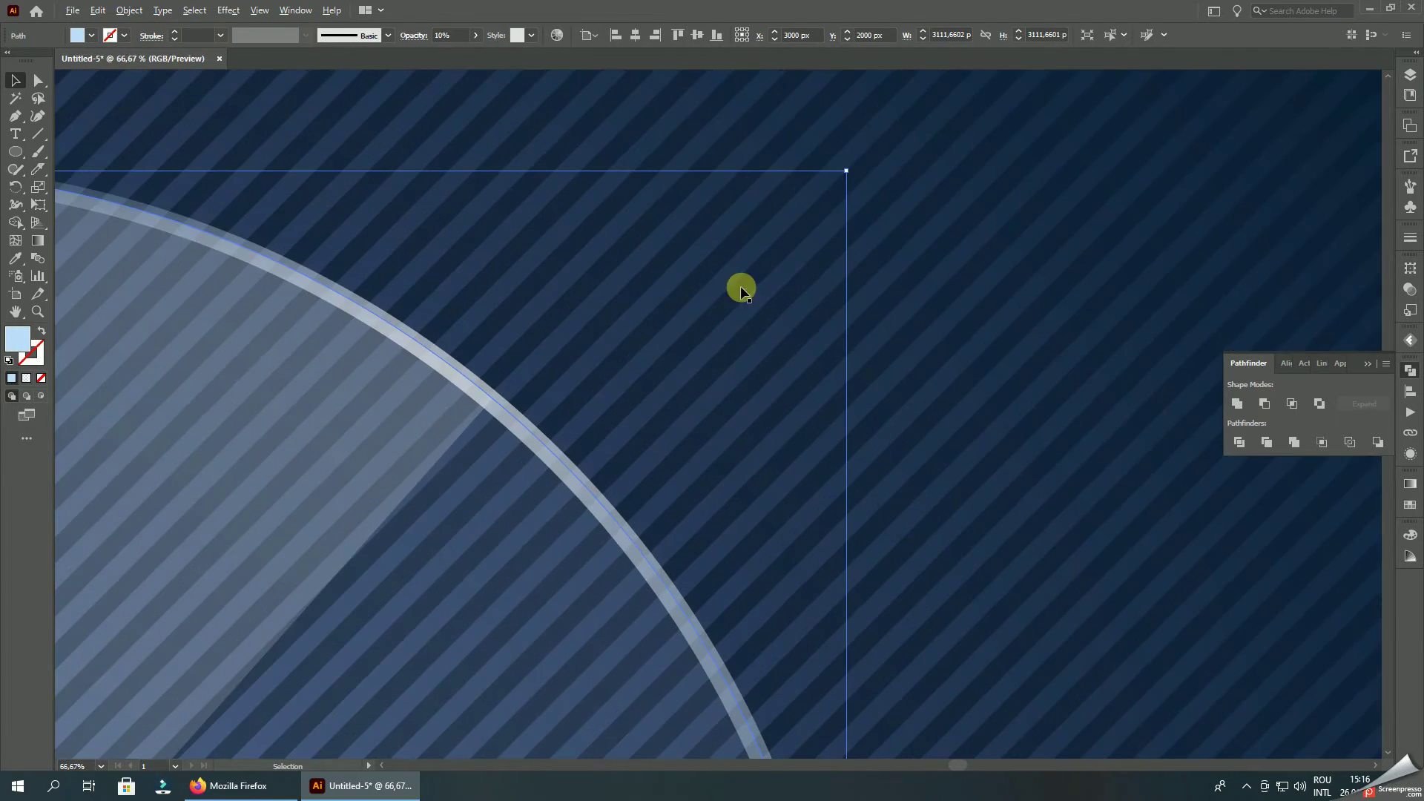
left_click_drag(849, 173, 855, 165)
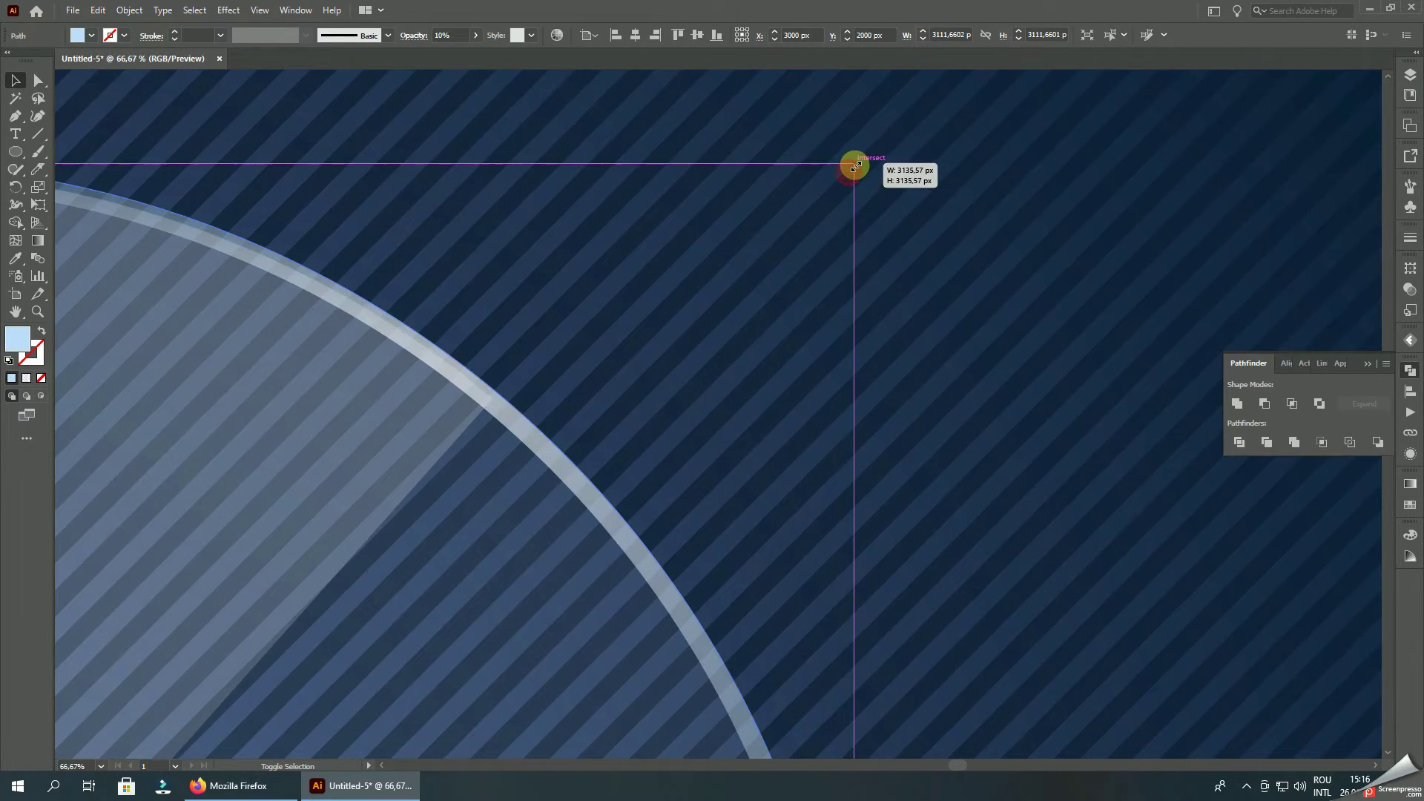
left_click(362, 479, "shift")
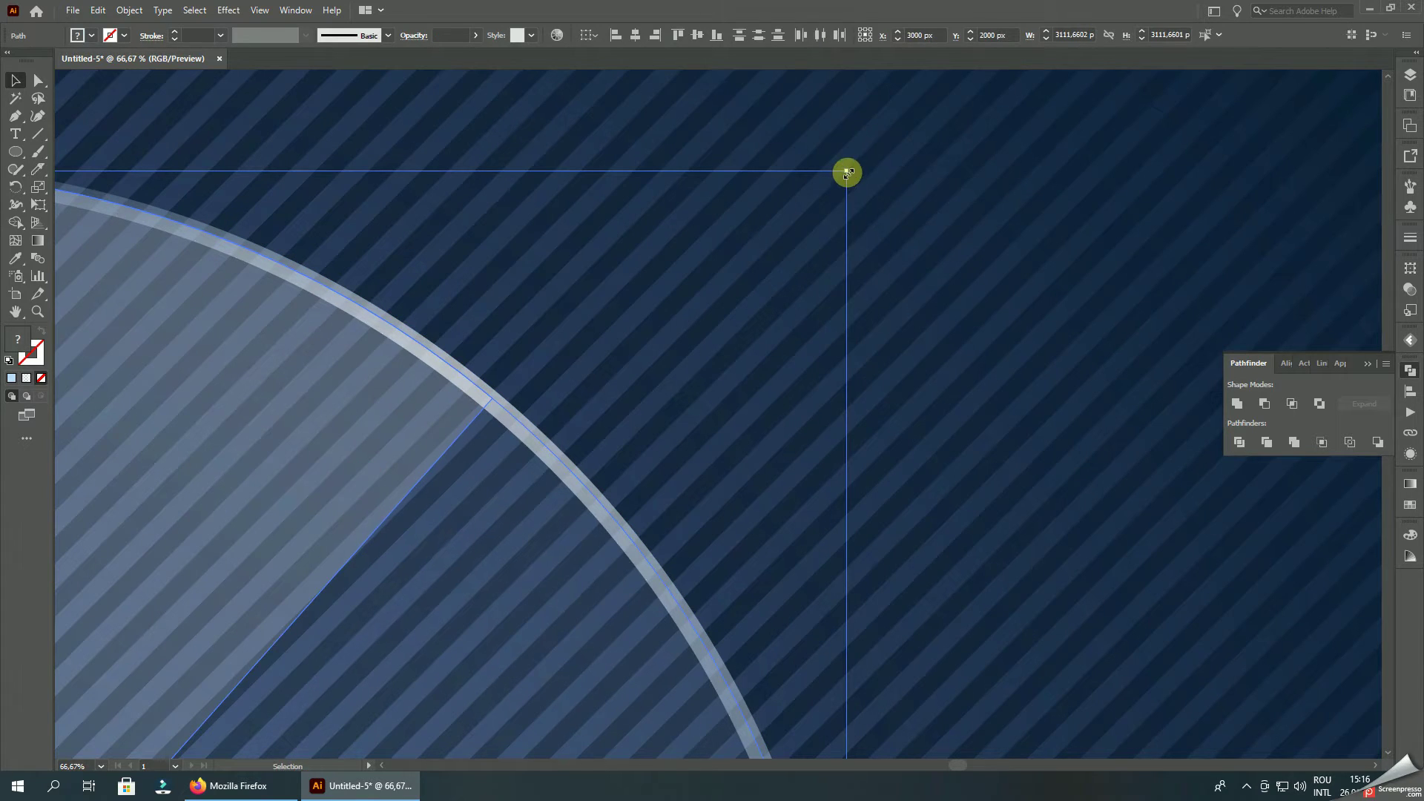
left_click_drag(848, 173, 853, 163)
scroll(853, 163, "down", 6, "alt")
left_click(1084, 221)
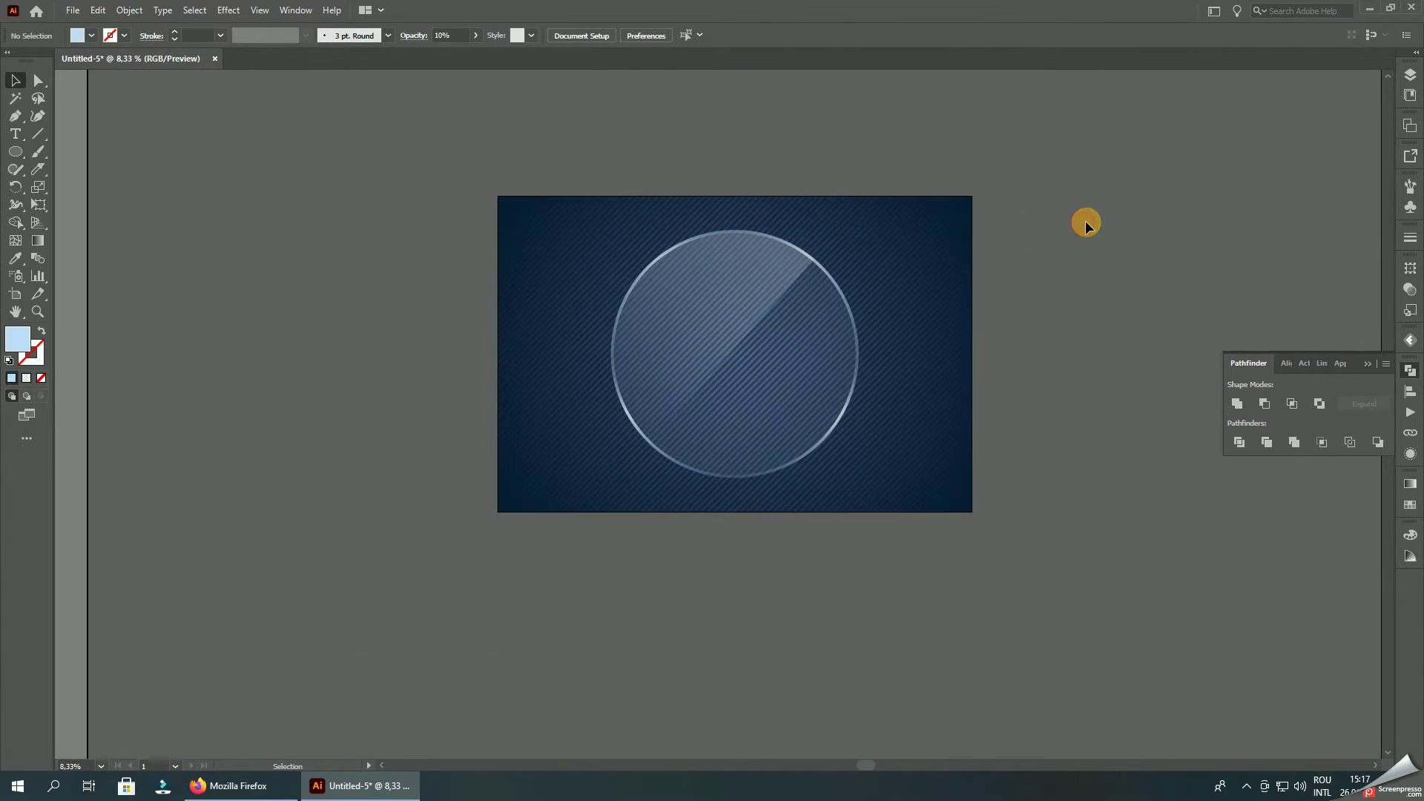
scroll(854, 235, "up", 2, "alt")
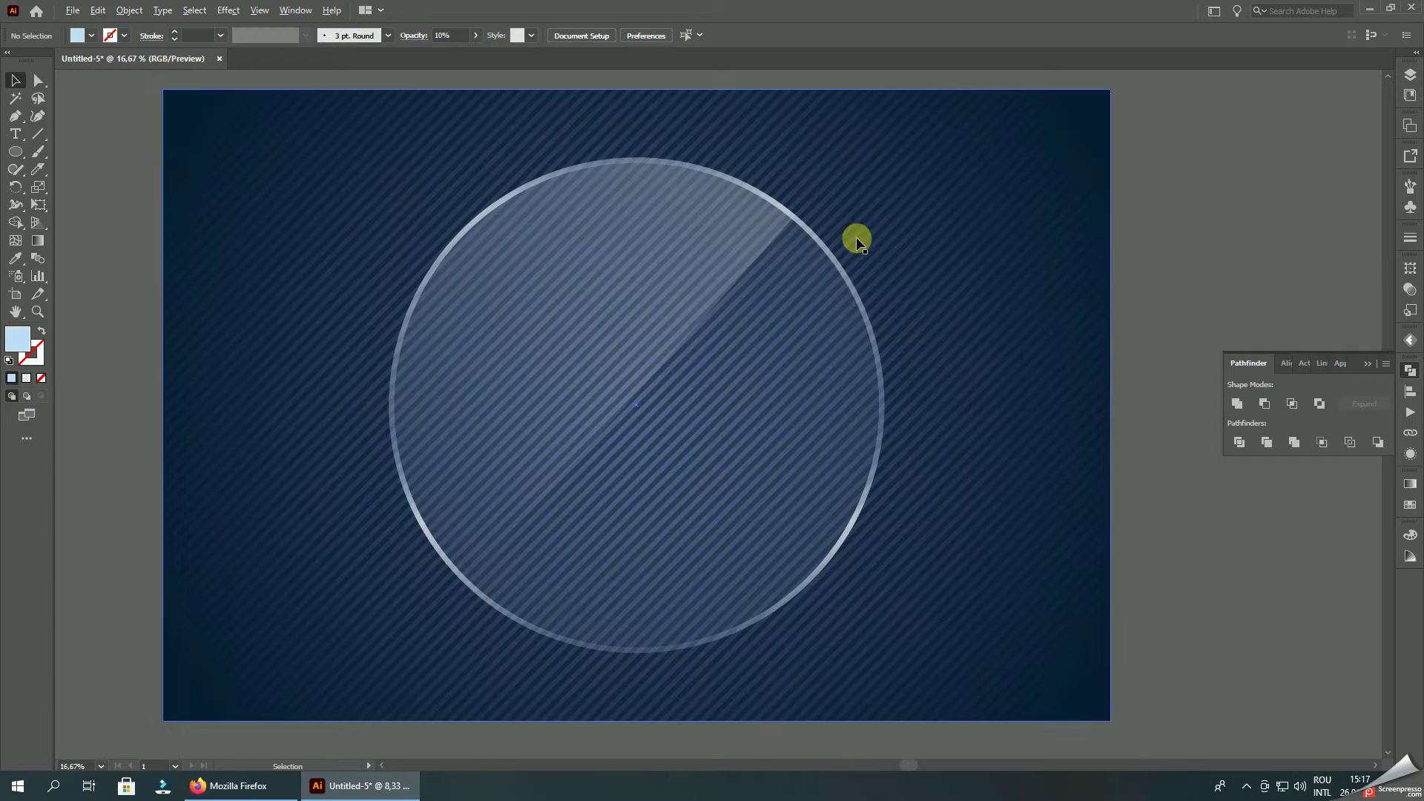
- Select the glass circle's pieces and group them
key("ctrl+minus")
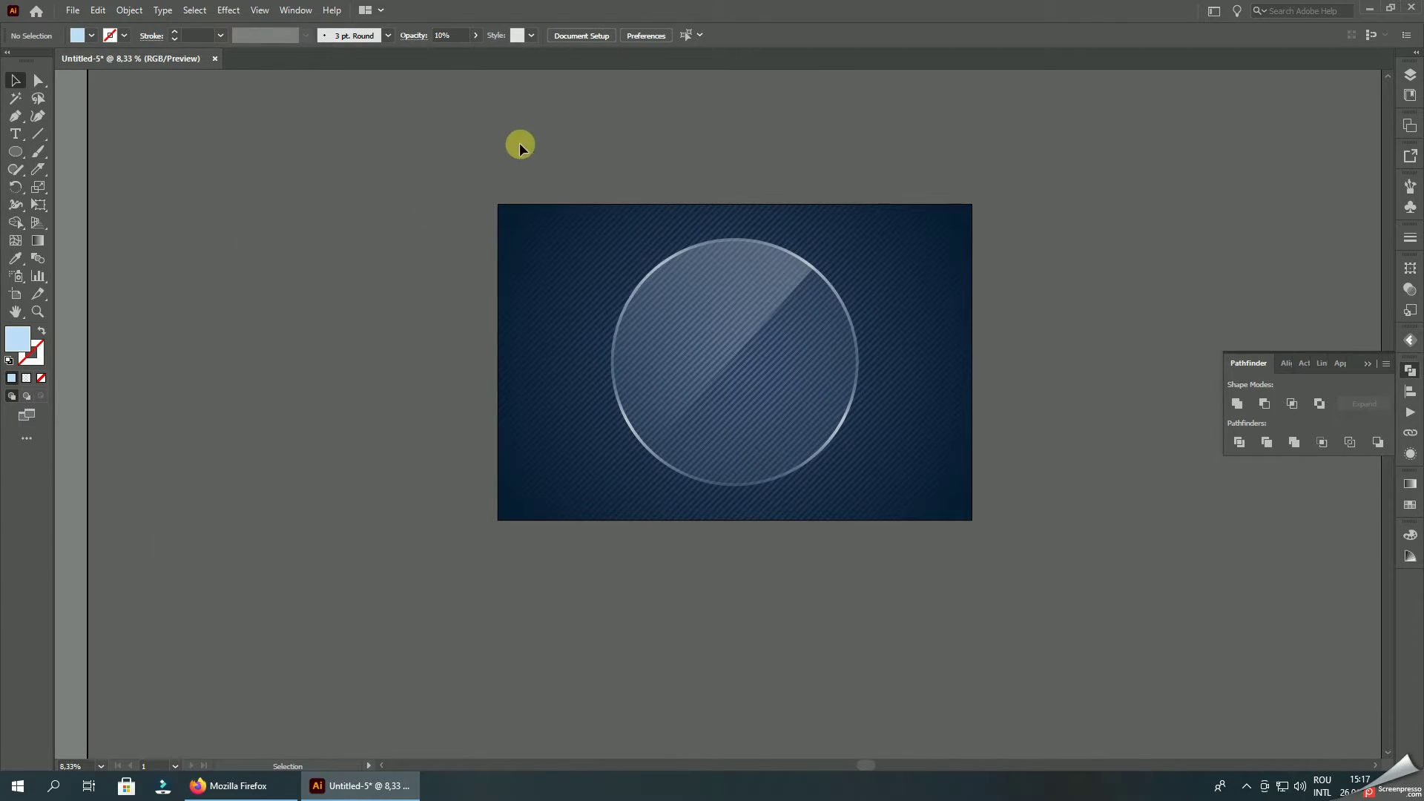
left_click_drag(668, 161, 871, 327)
left_click(890, 309, "shift")
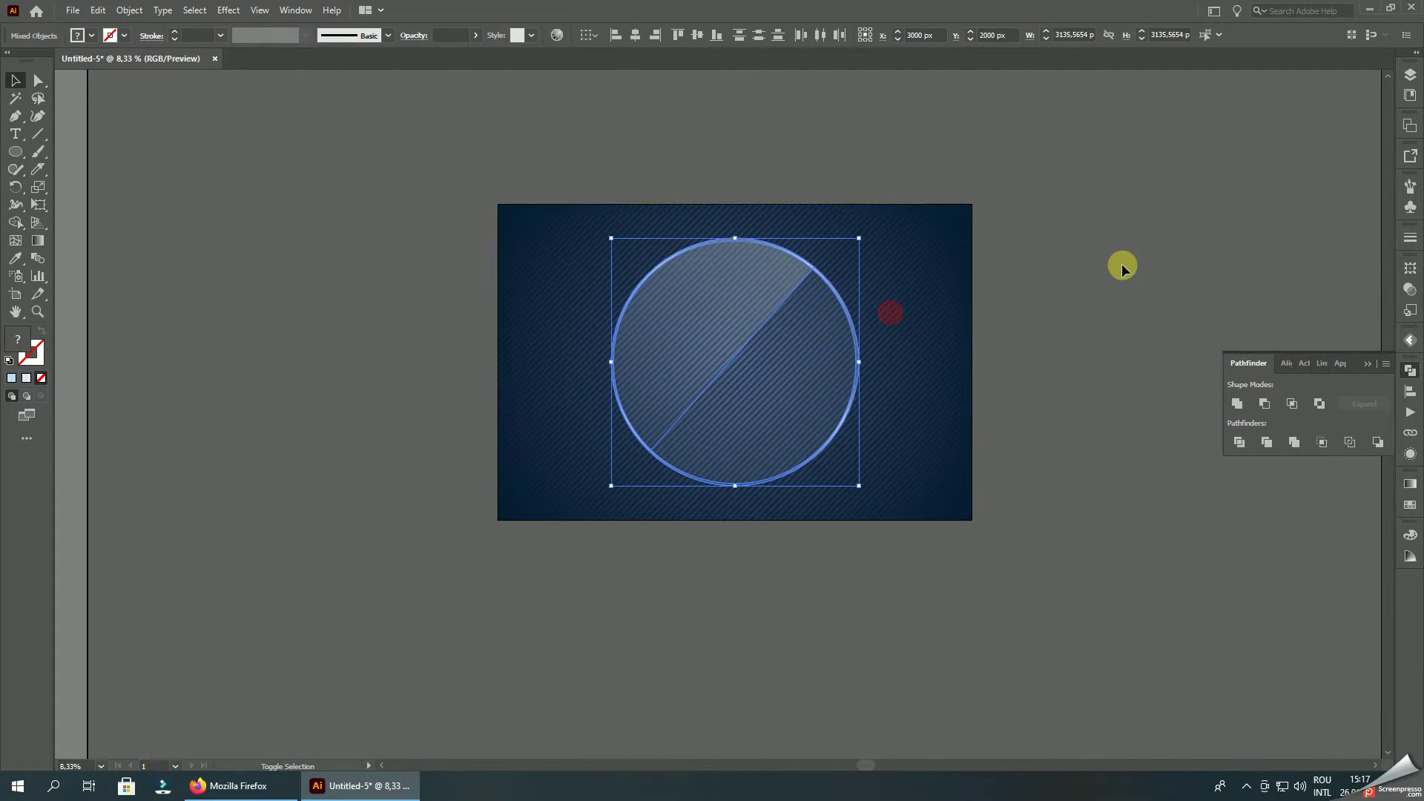
right_click(1121, 264)
left_click(1170, 379)
left_click(1135, 348)
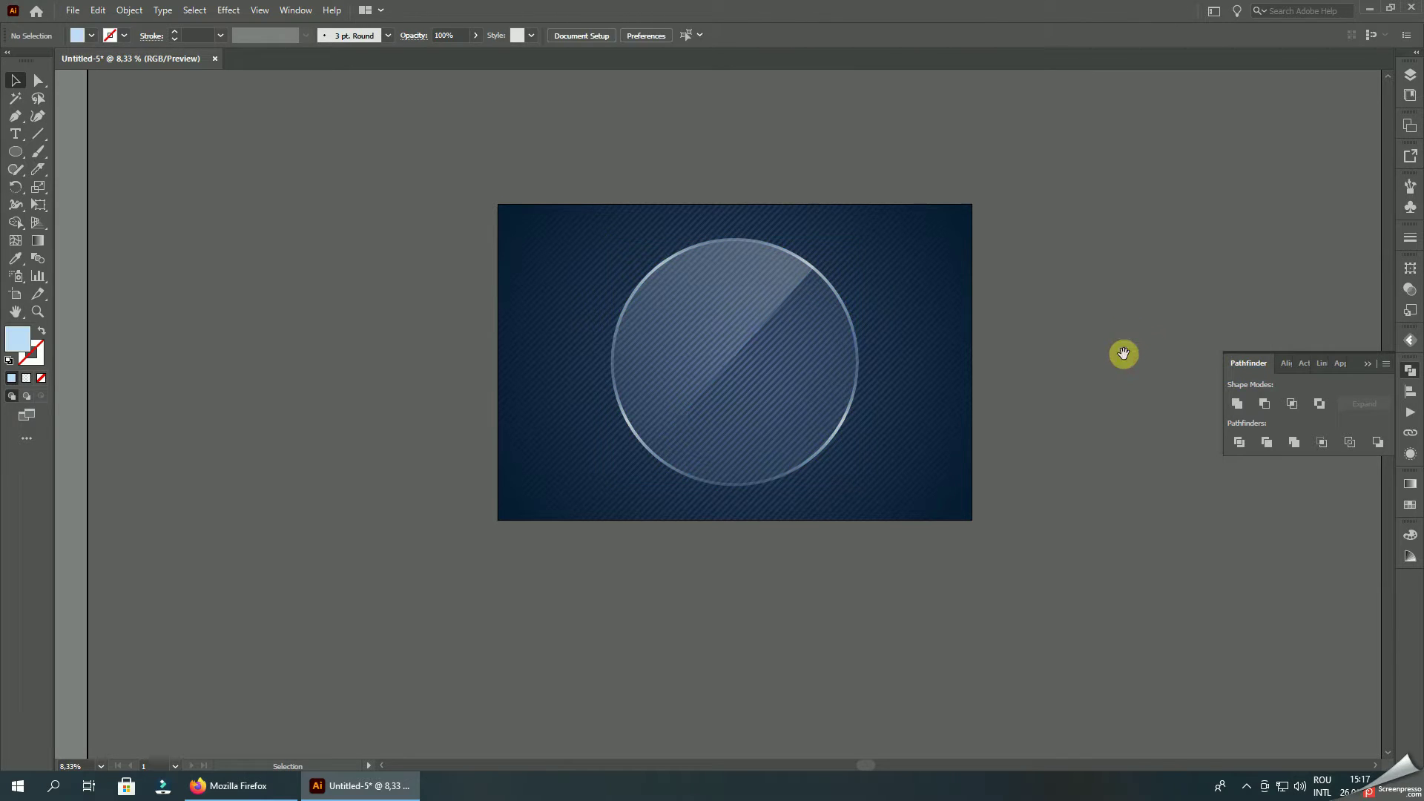
scroll(974, 396, "up", 1, "alt")
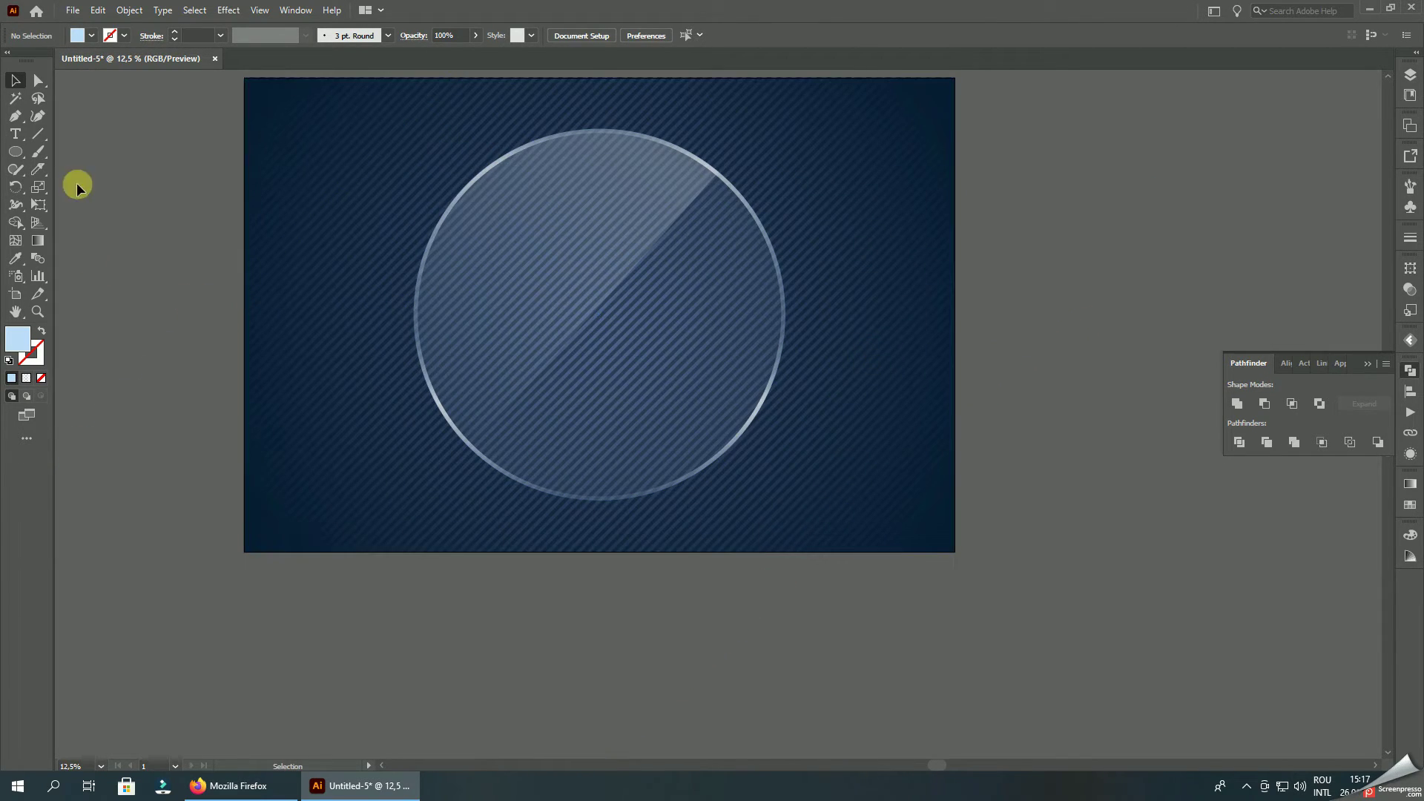
- Draw a wide flat ellipse below the artboard and give it a two-stop gradient fill
left_click(9, 152)
left_click_drag(387, 536, 880, 593)
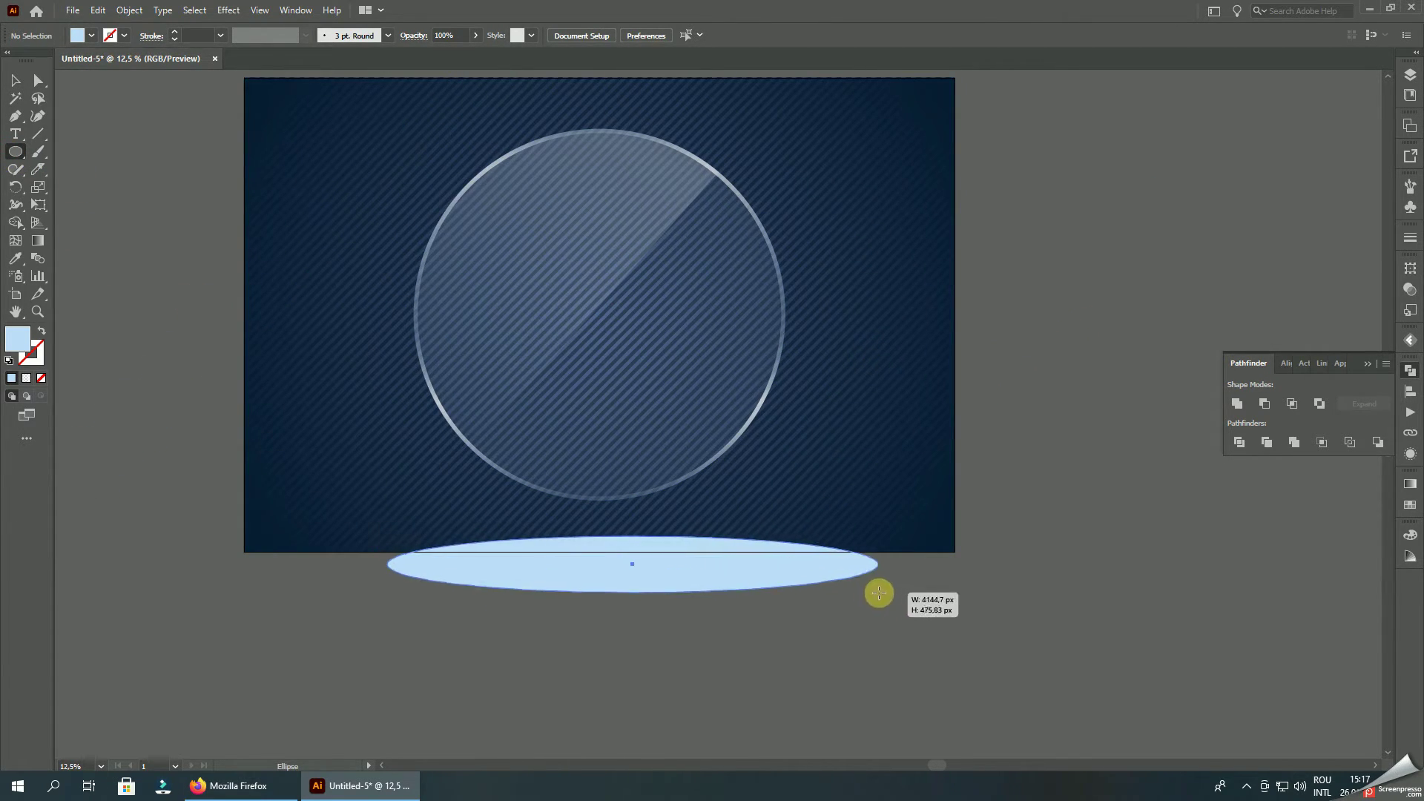
left_click(1417, 483)
left_click(1306, 592)
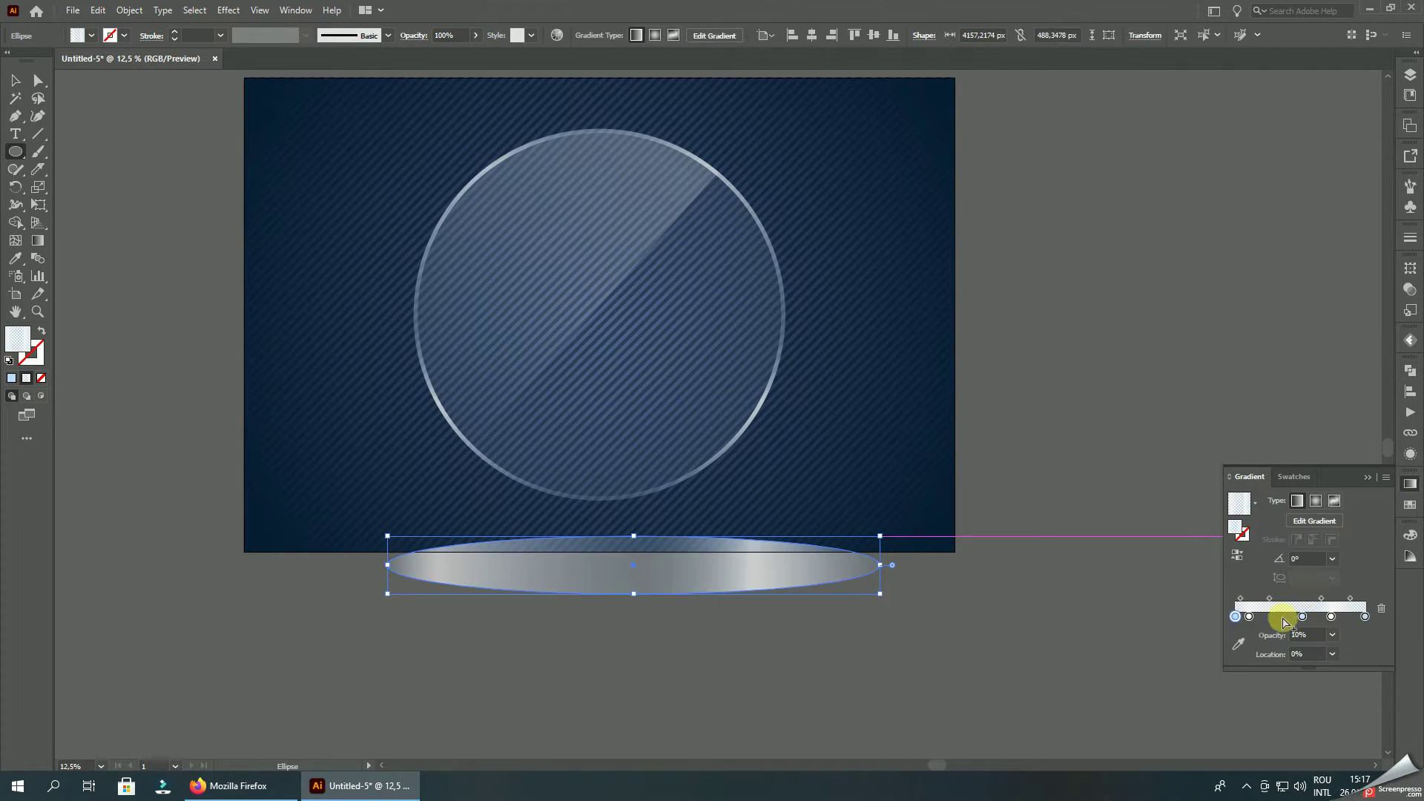
mouse_move(1304, 617)
left_mouse_down()
mouse_move(1341, 636)
mouse_move(1328, 636)
left_mouse_up()
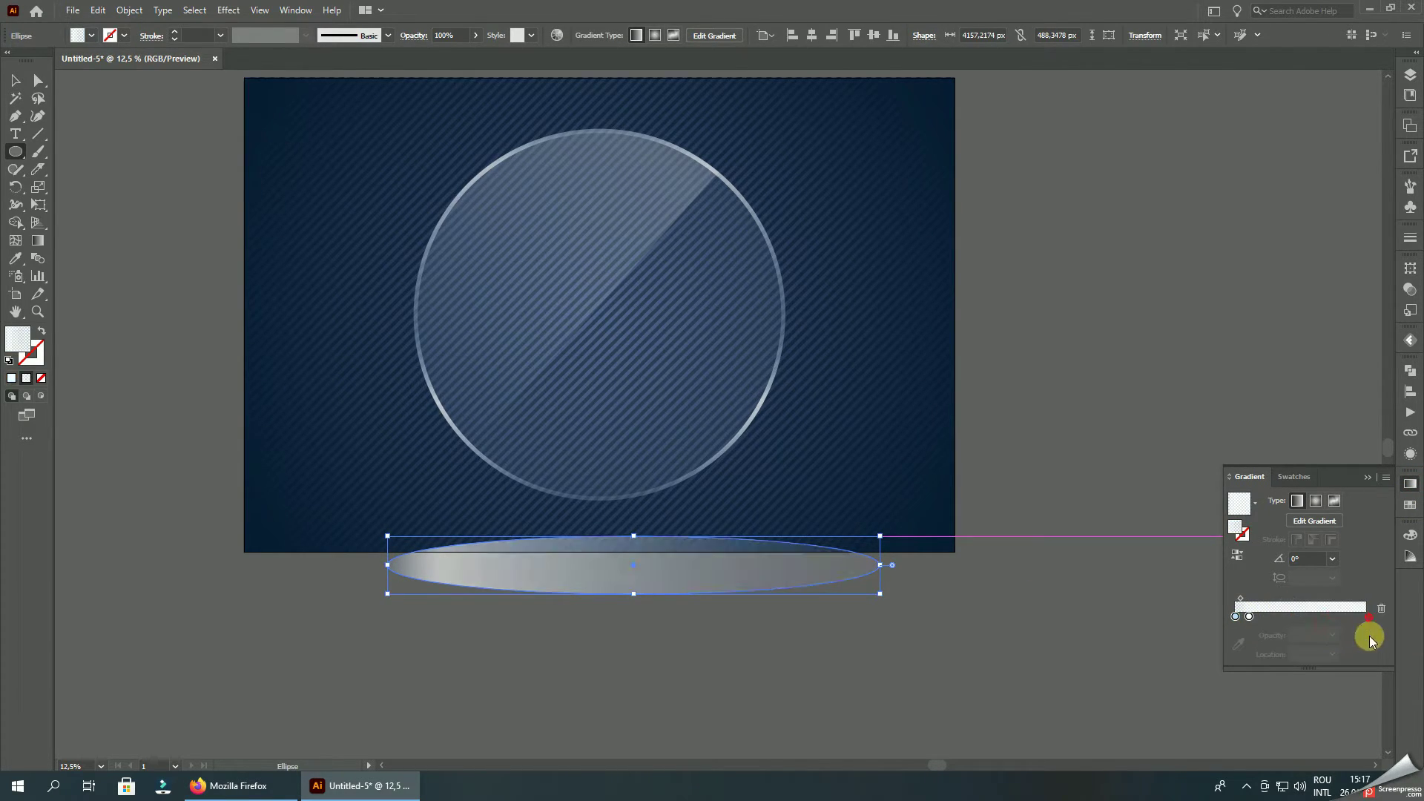
left_click_drag(1249, 618, 1392, 629)
- Make the ellipse's gradient radial, stretched to its edge and squashed flat
left_click(1317, 502)
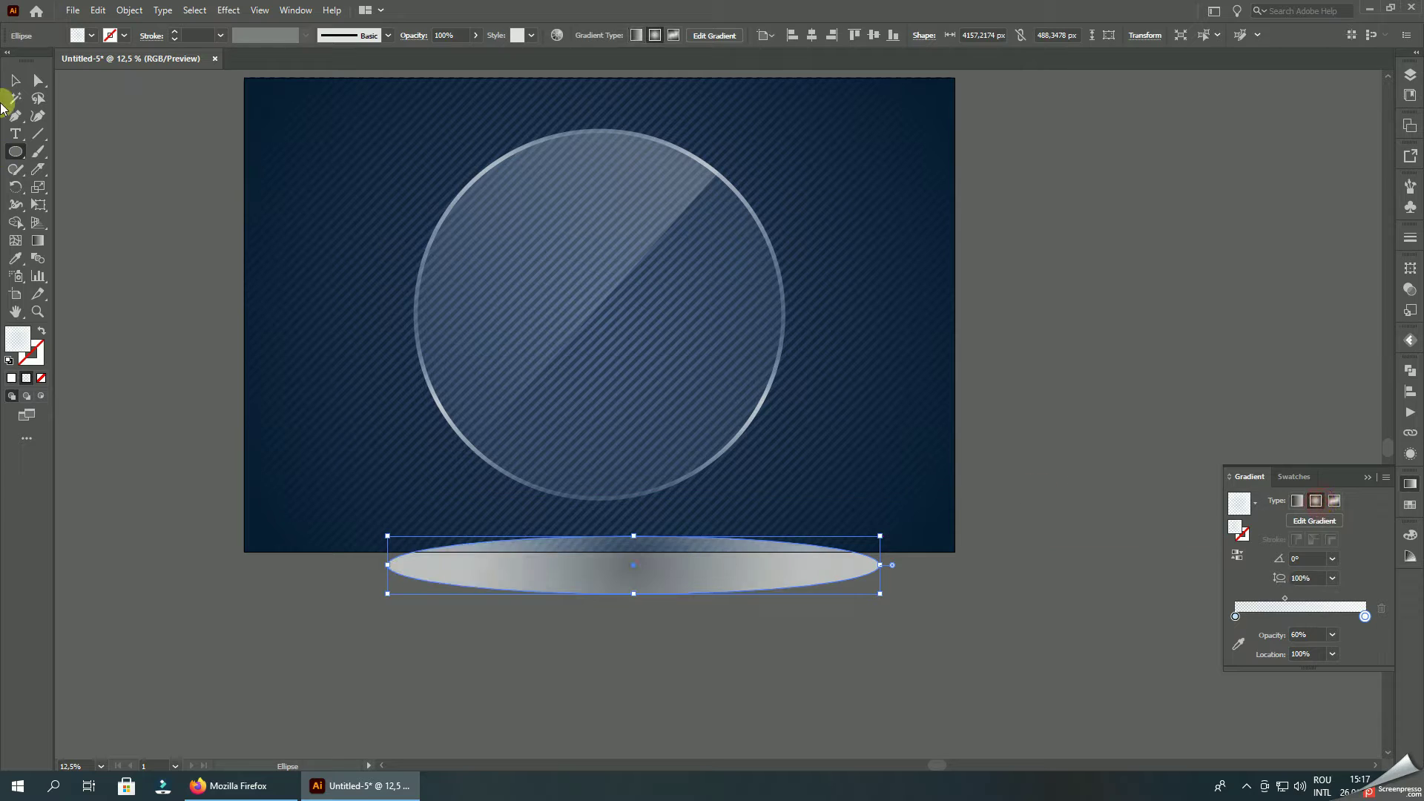
left_click(37, 241)
scroll(671, 595, "up", 2)
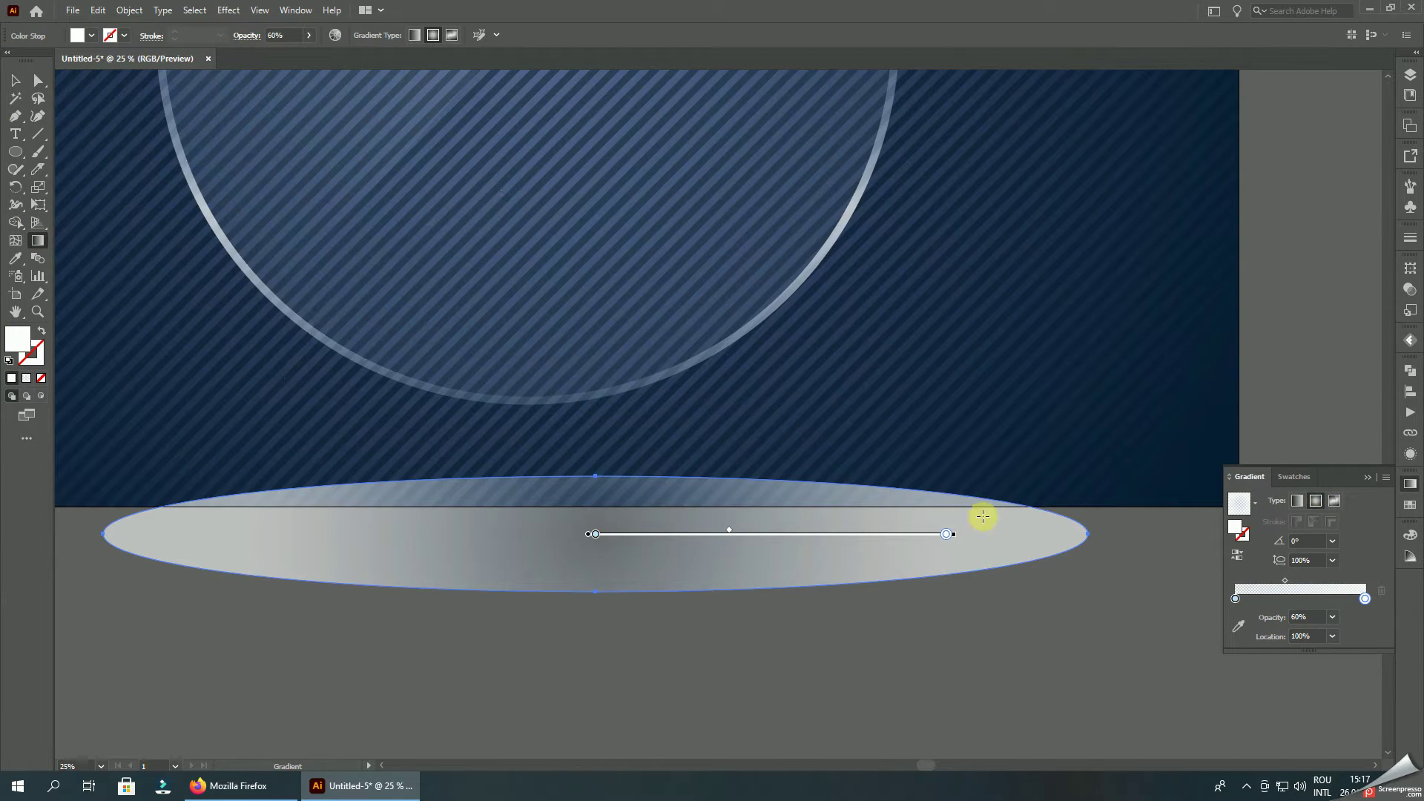
left_click_drag(946, 534, 1087, 534)
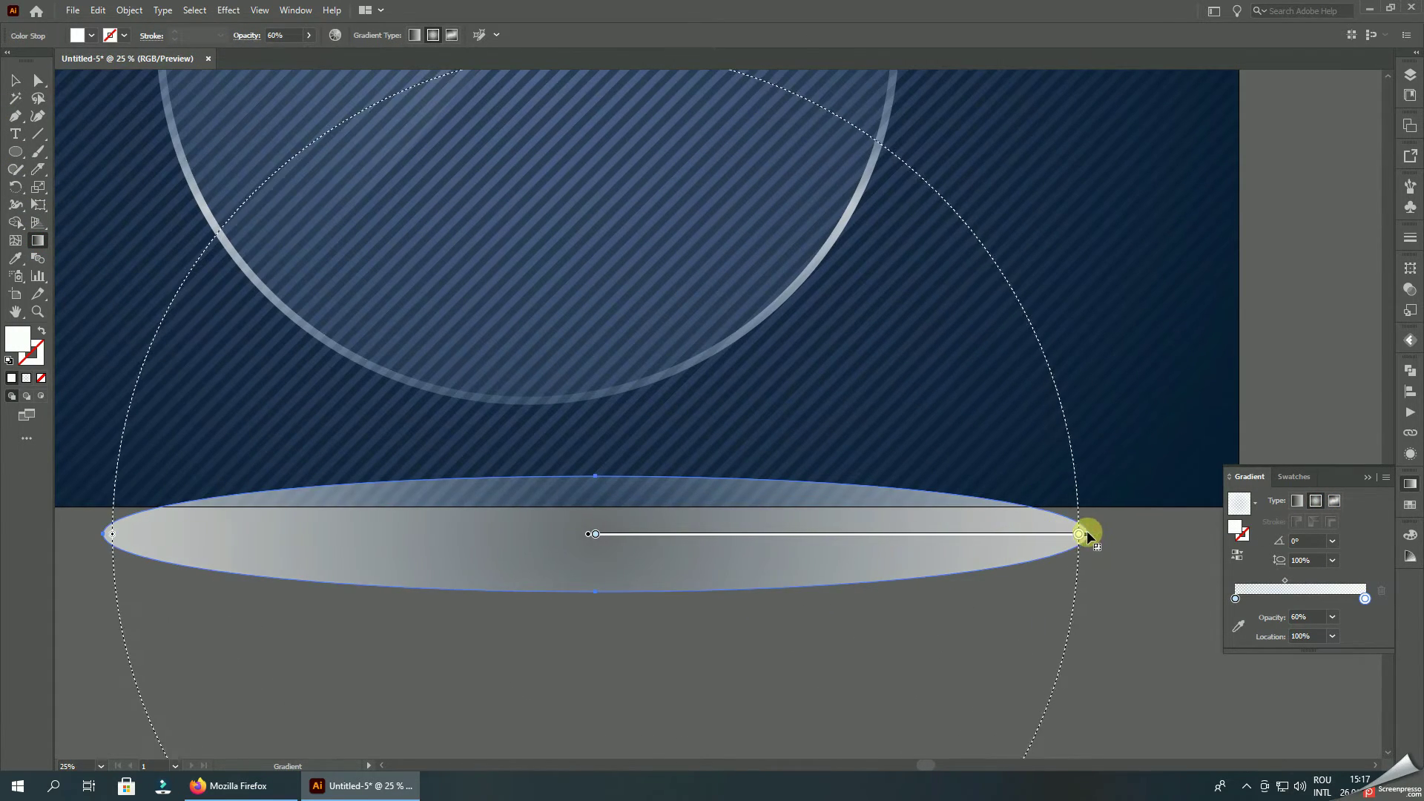
scroll(571, 144, "down", 1)
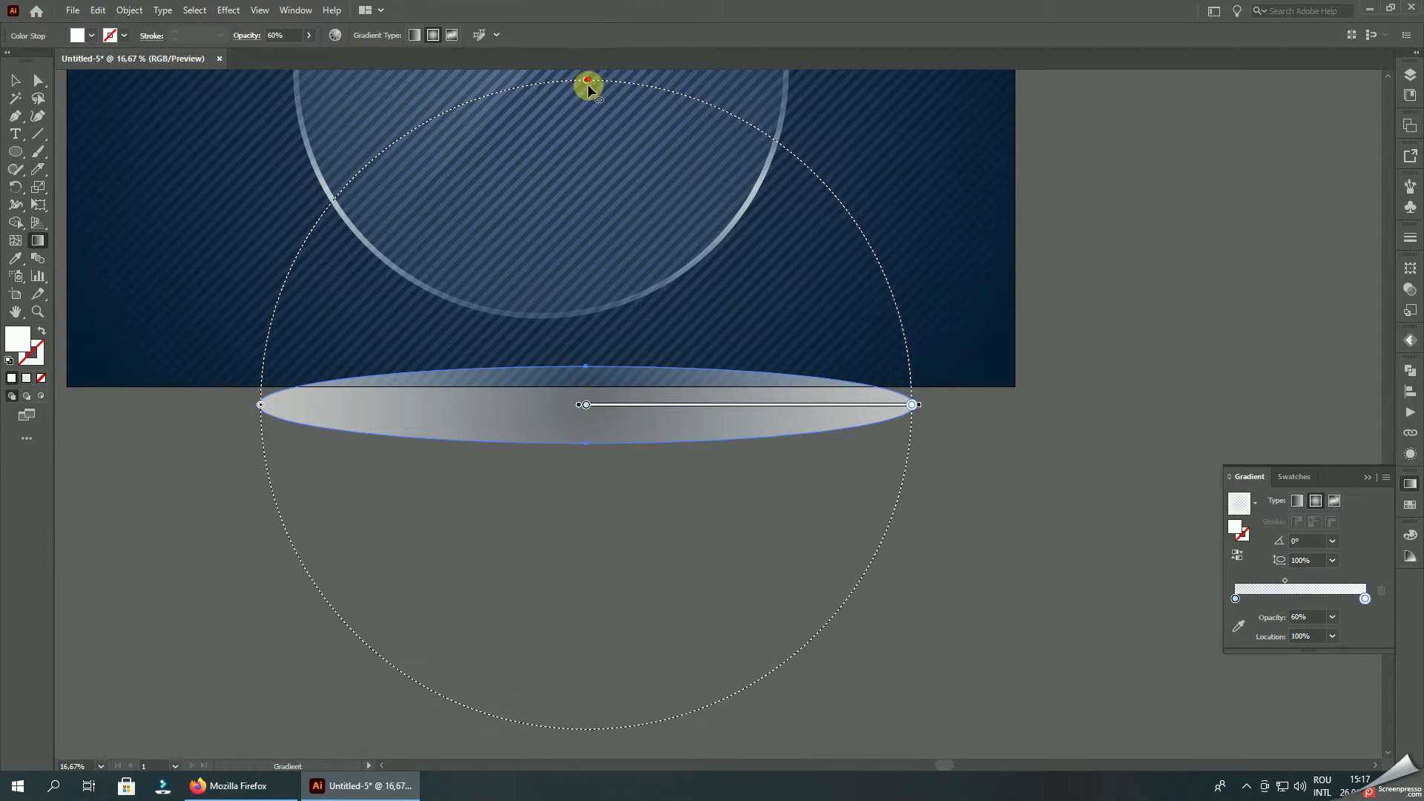
left_click_drag(586, 79, 607, 369)
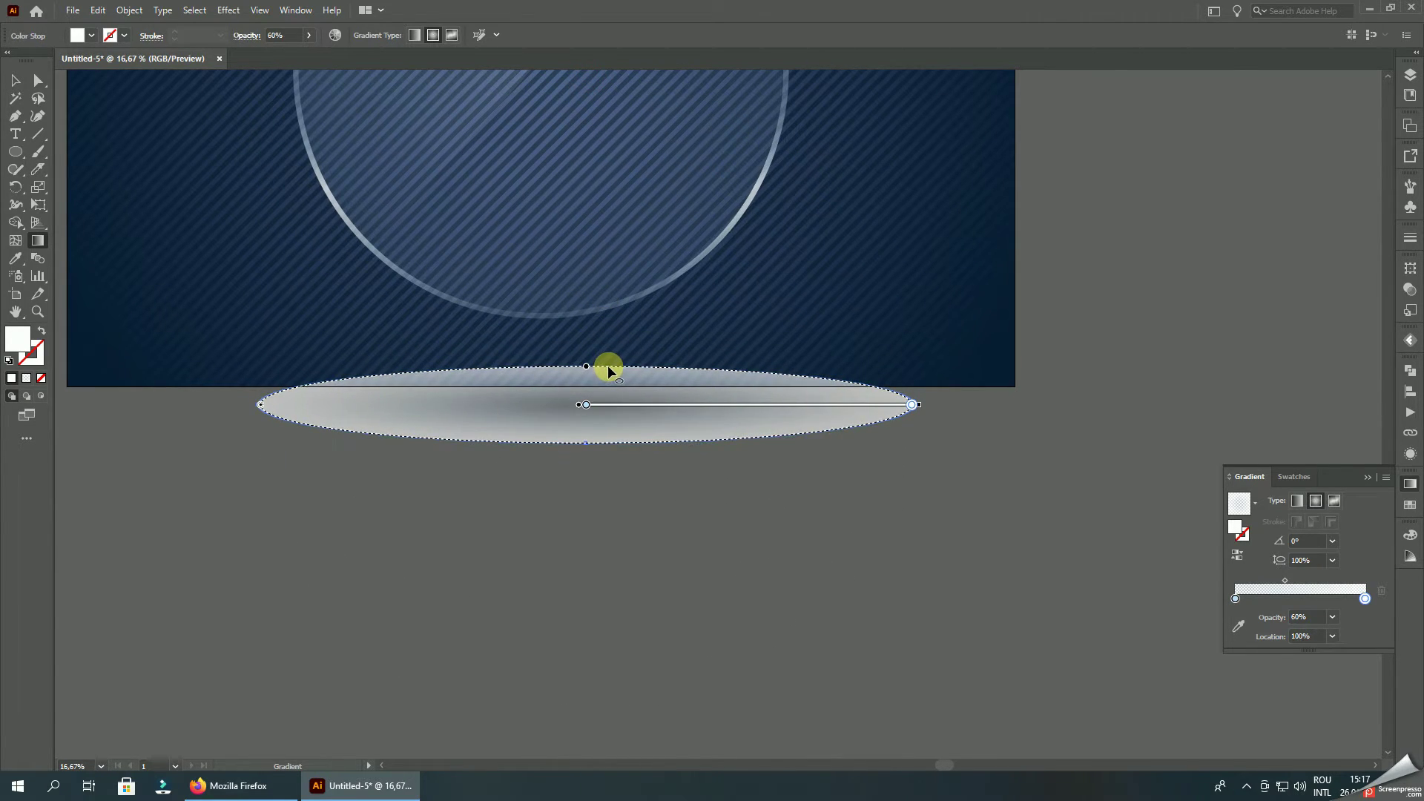
- Set the gradient from a fully opaque black centre to a transparent edge, widening the dark centre
left_click(1270, 586)
left_click(1332, 618)
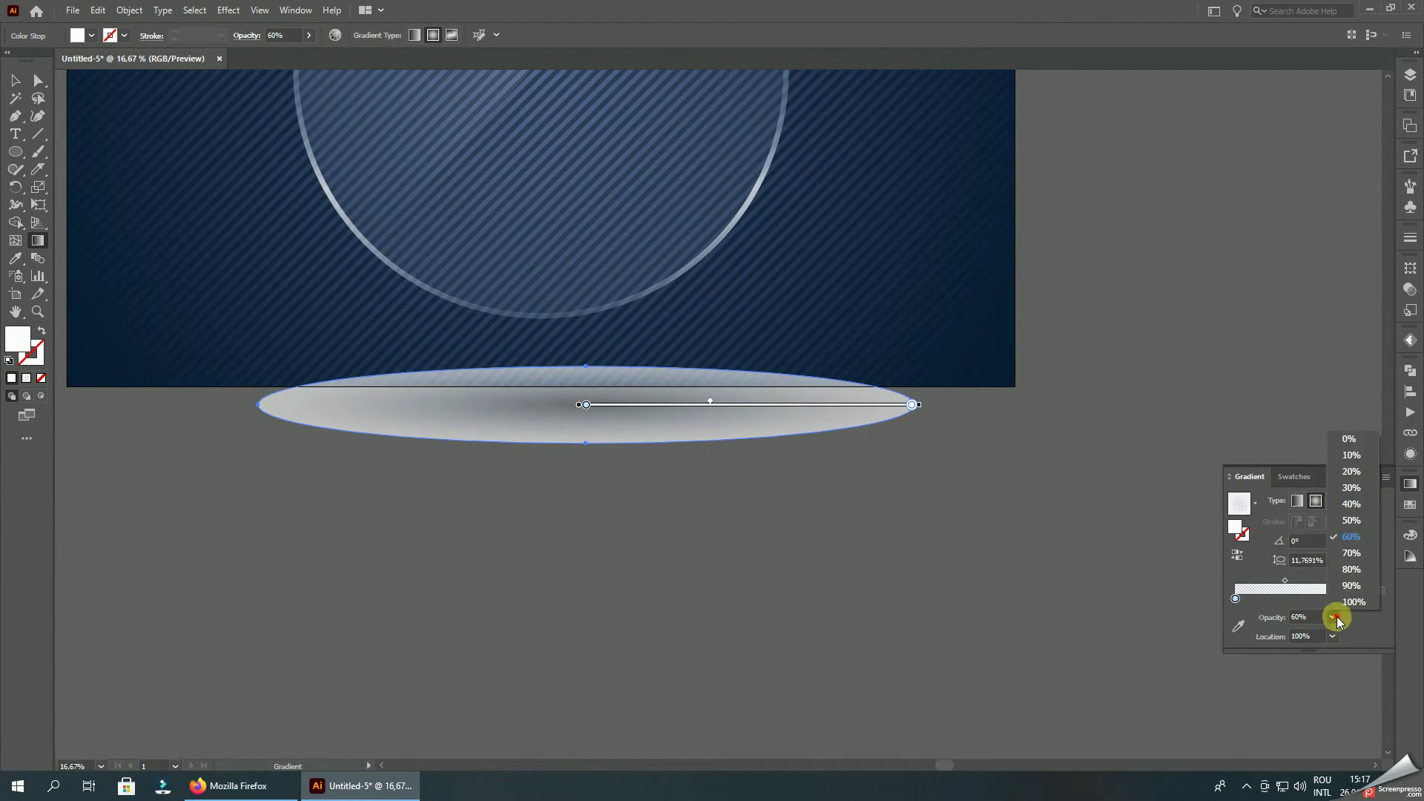
left_click(1358, 436)
double_click(1235, 599)
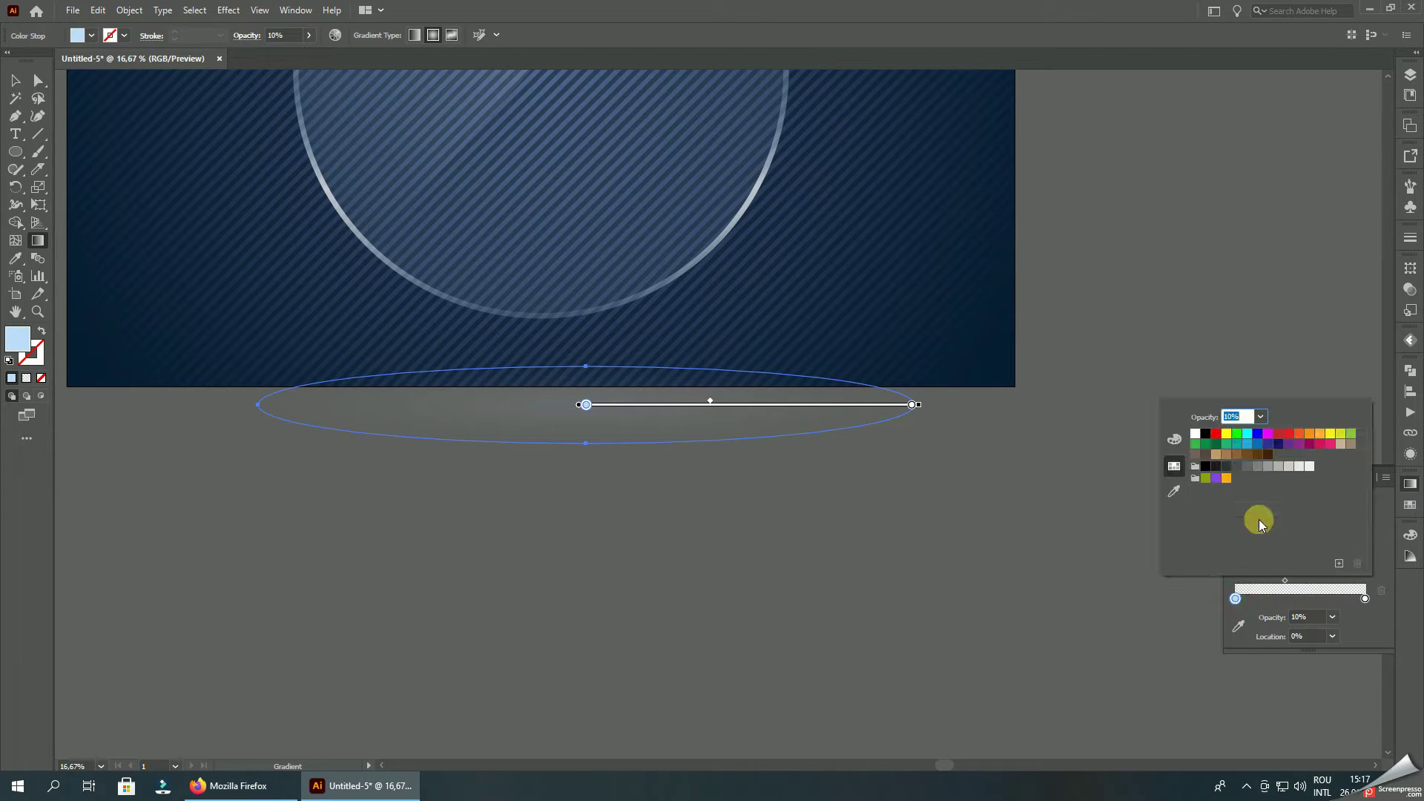
left_click(1205, 466)
left_click(1332, 616)
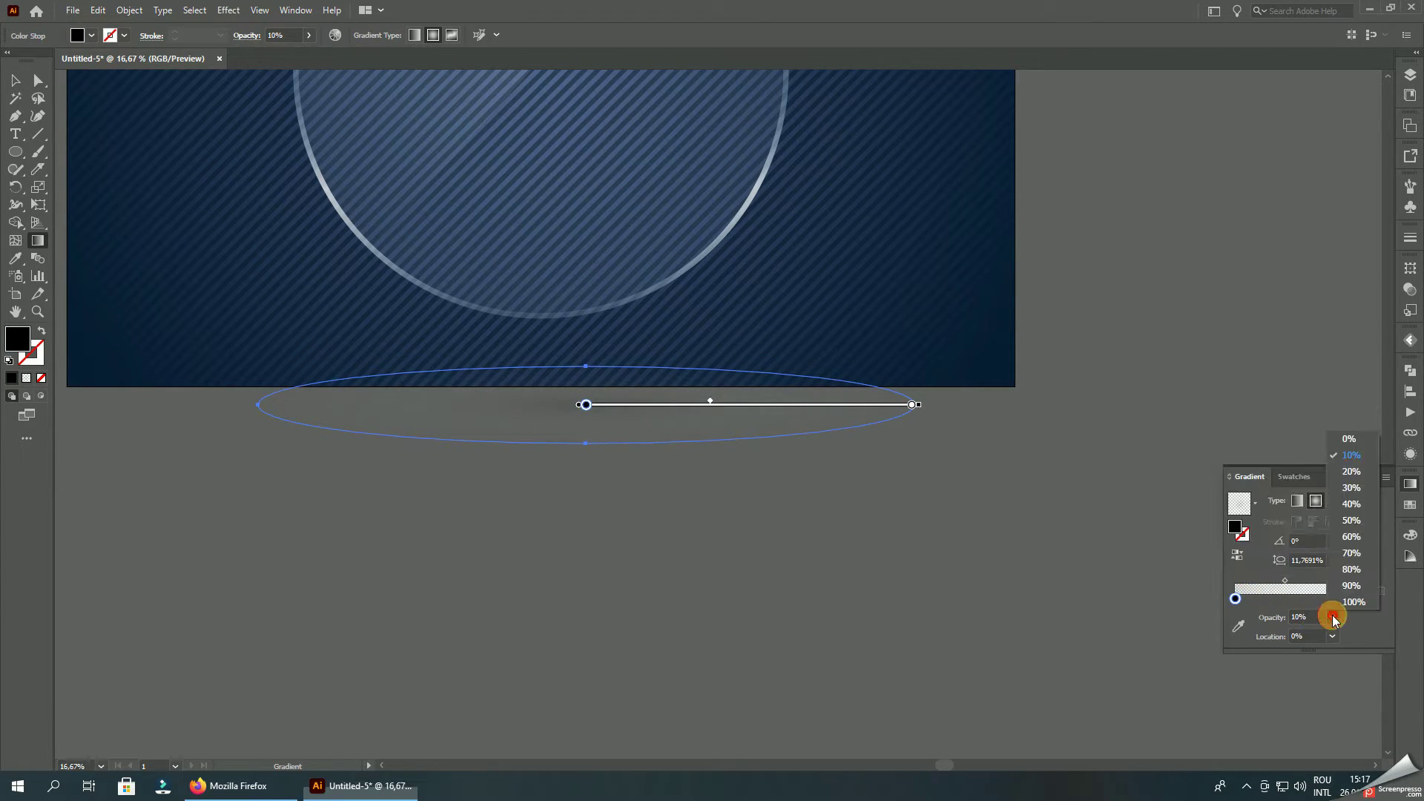
left_click(1339, 604)
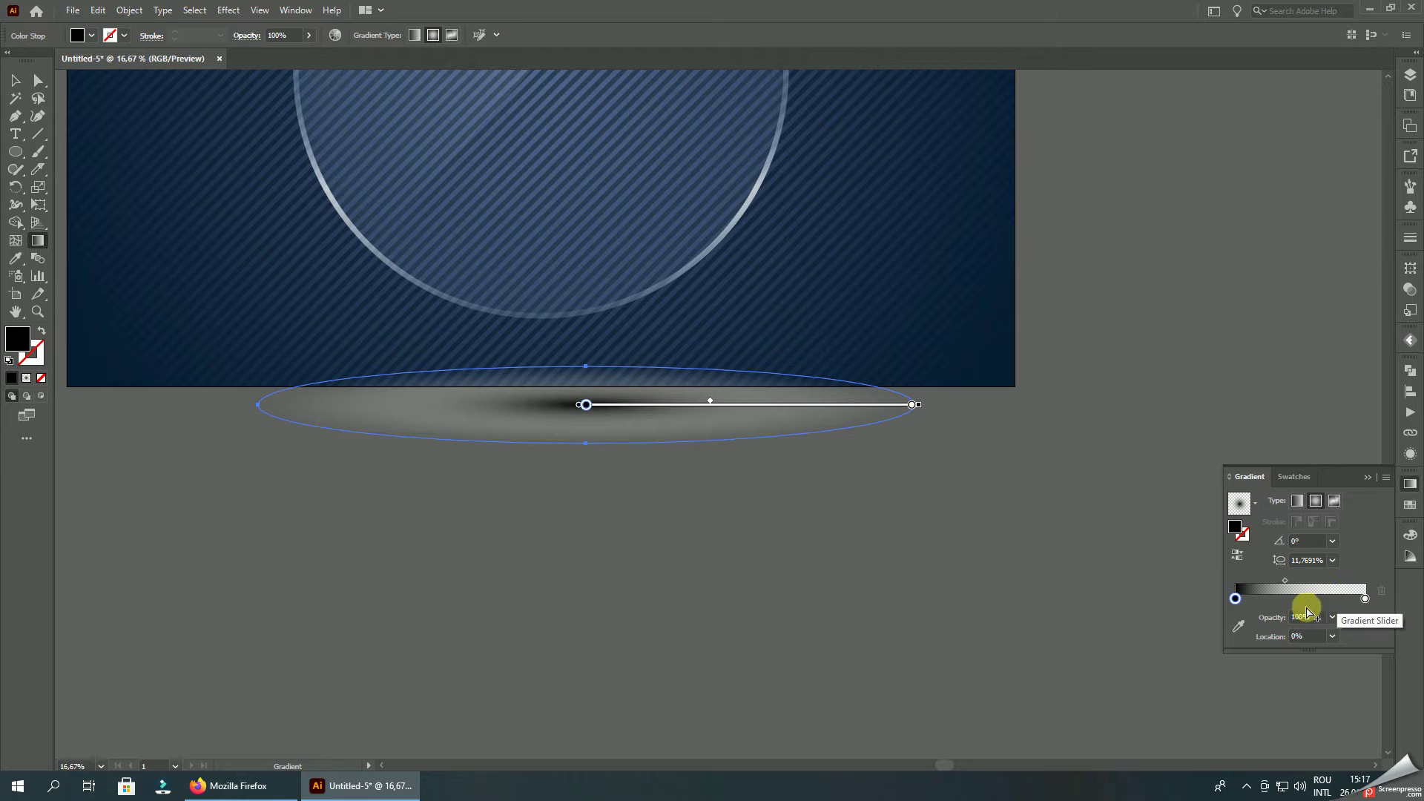
left_click(1366, 598)
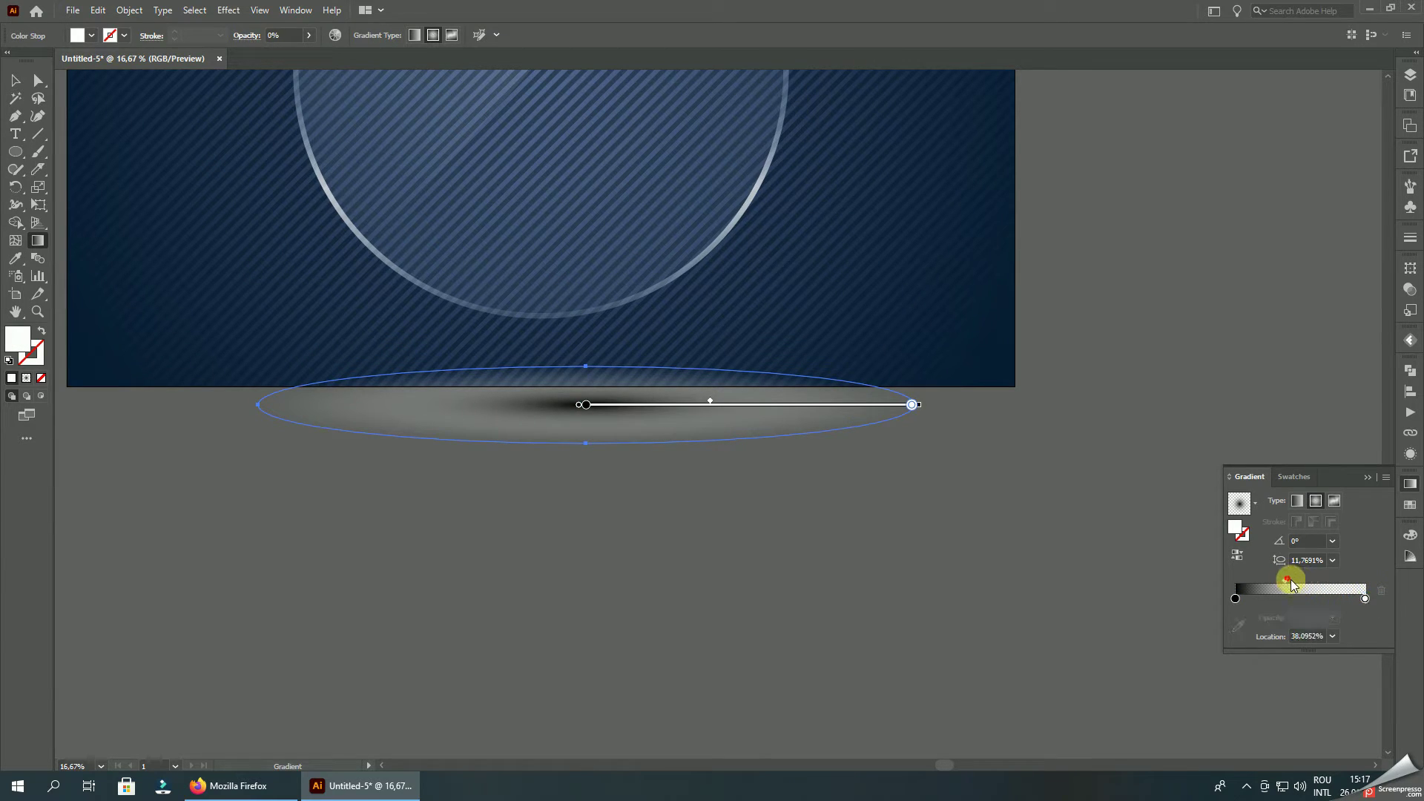
left_click_drag(1291, 586, 1316, 588)
- Centre the shadow ellipse horizontally, move it up under the circle and bring it to the front
key("v")
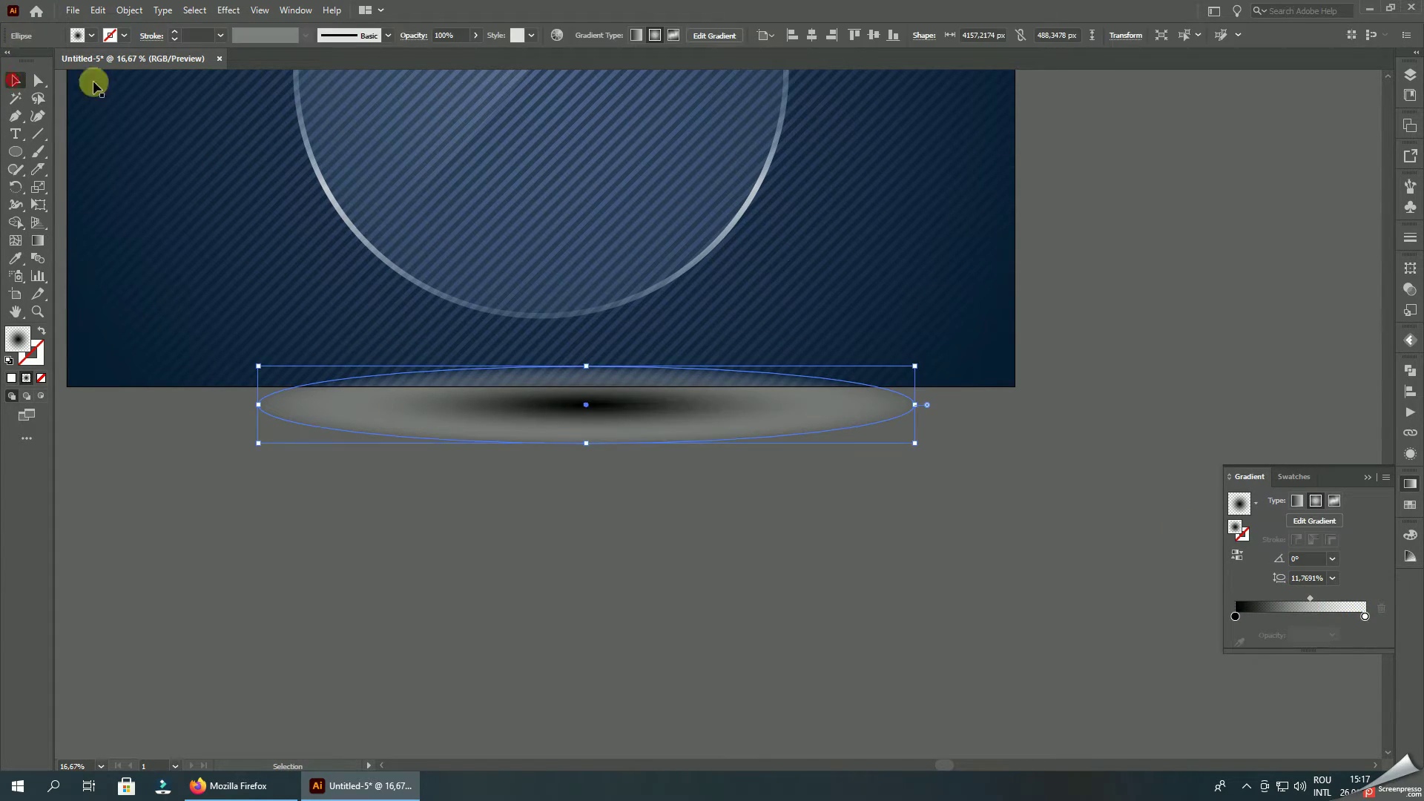
left_click(809, 38)
scroll(591, 419, "up", 1, "alt")
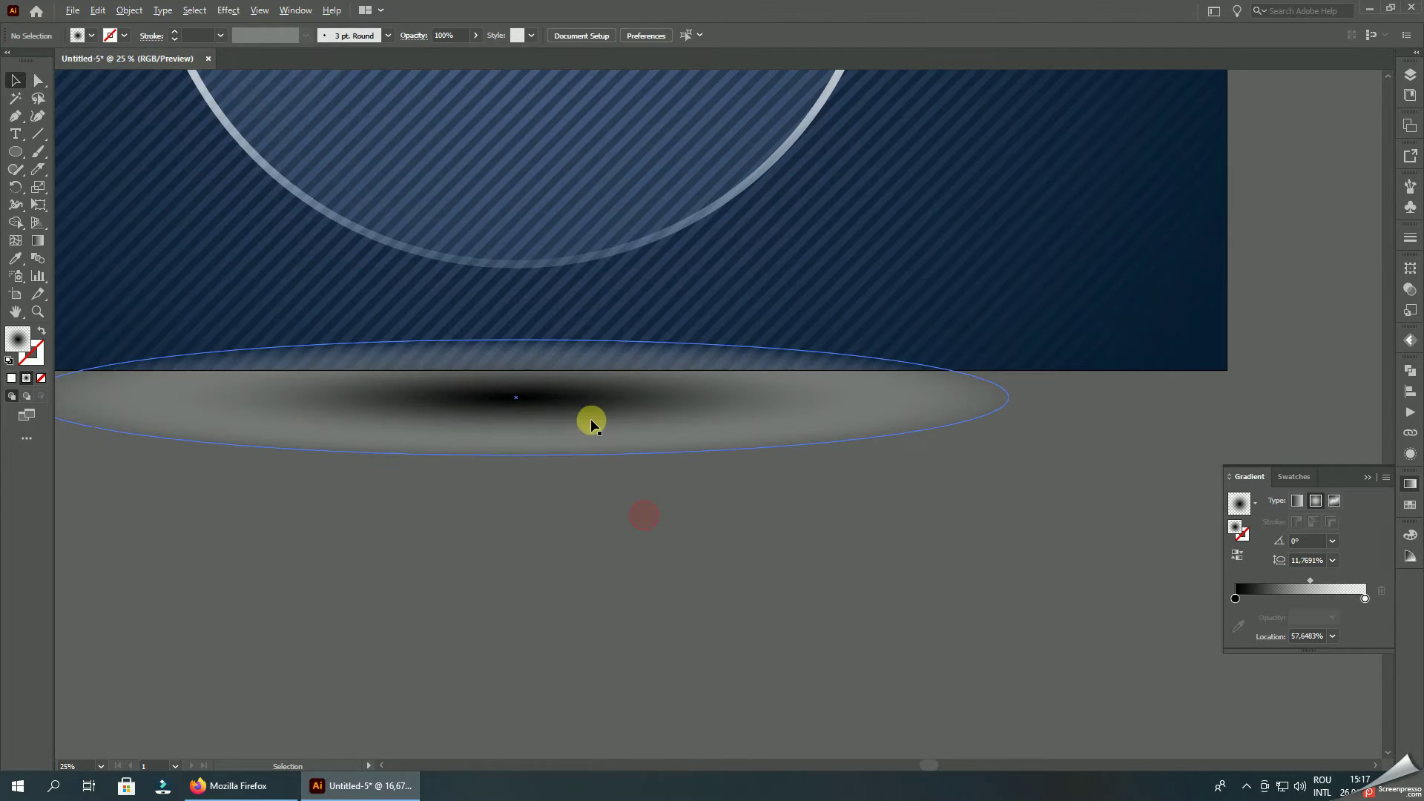
left_click_drag(591, 420, 596, 294)
right_click(506, 130)
mouse_move(547, 314)
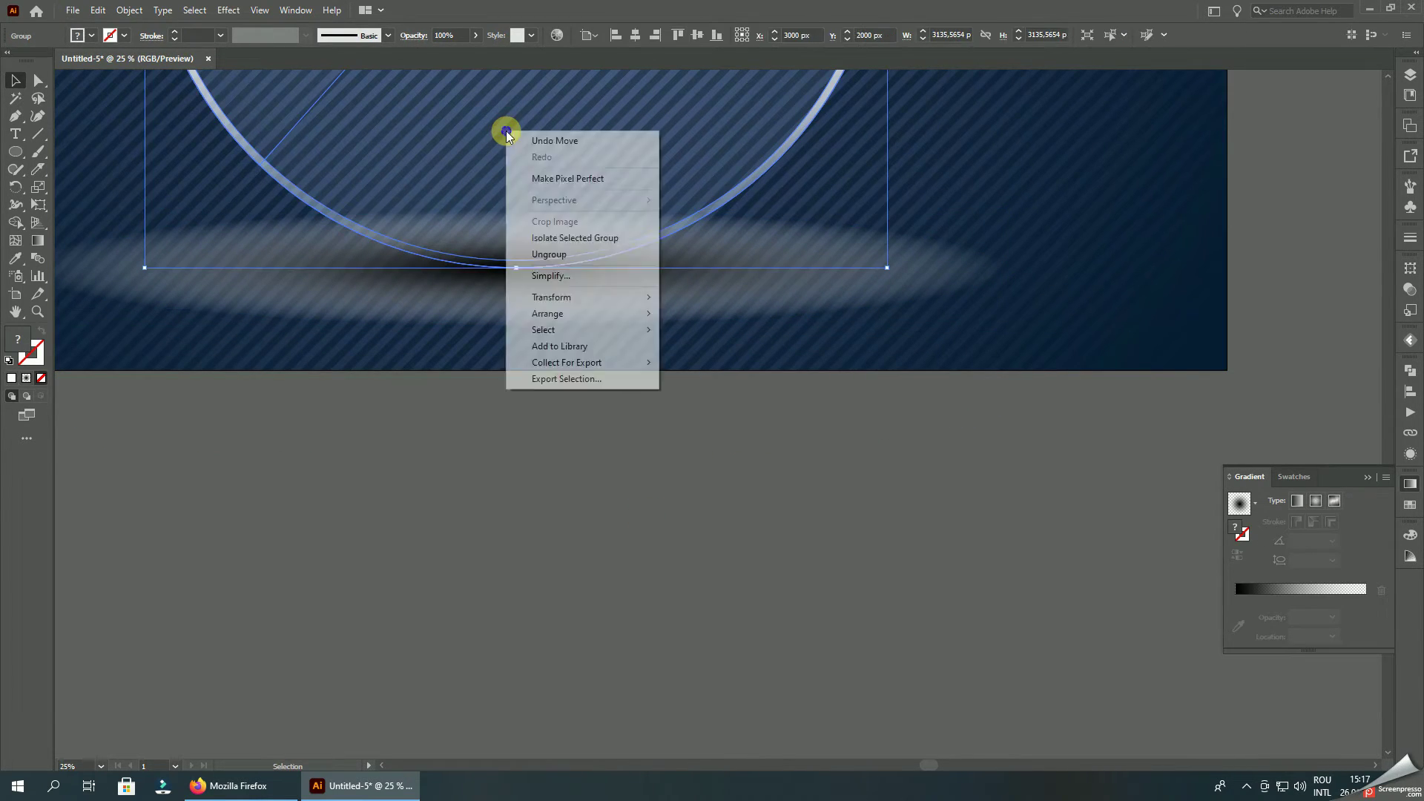
left_click(558, 314)
left_click(673, 314)
left_click(799, 281)
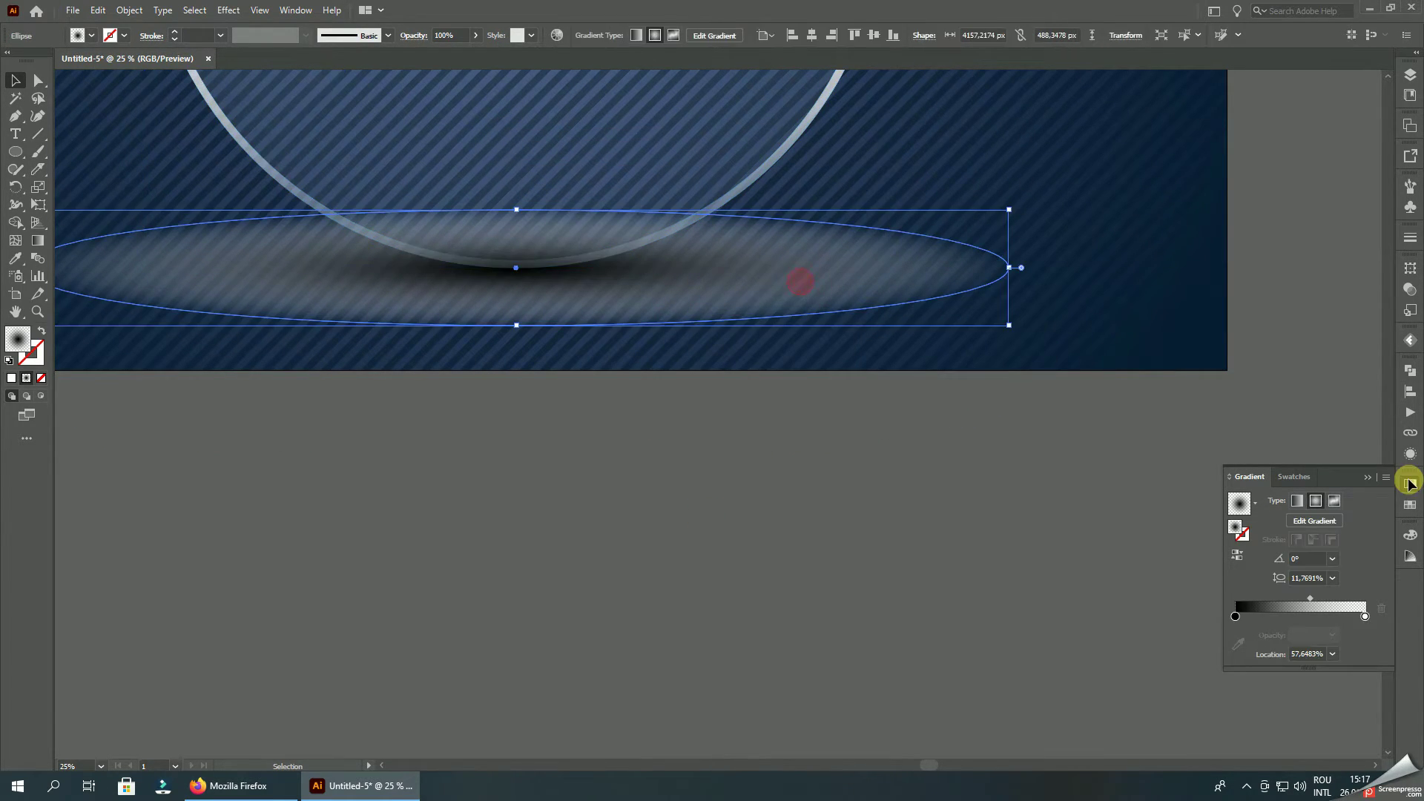
- Tint the shadow gradient's end stop with the dark background blue
left_click(1367, 617)
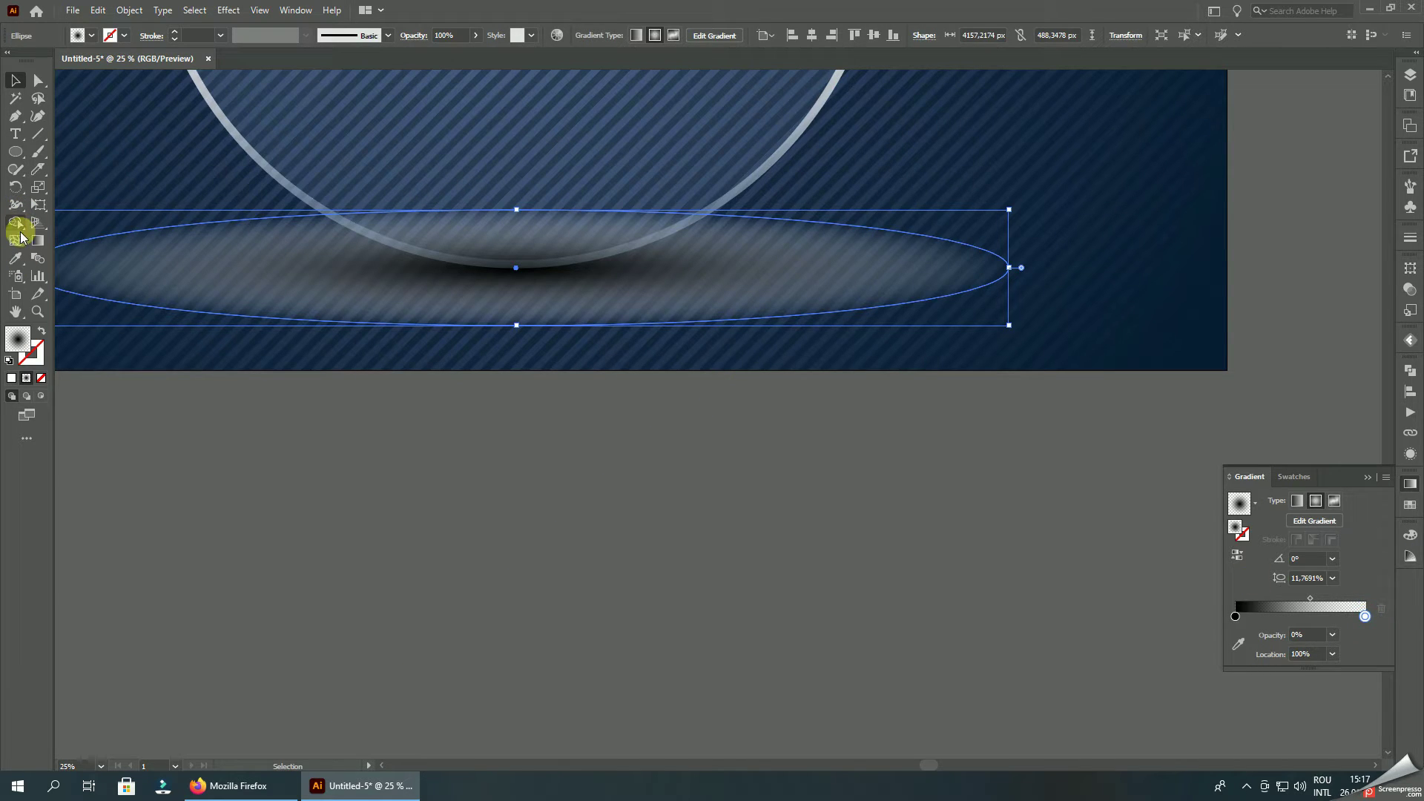
left_click(15, 258)
left_click(683, 332)
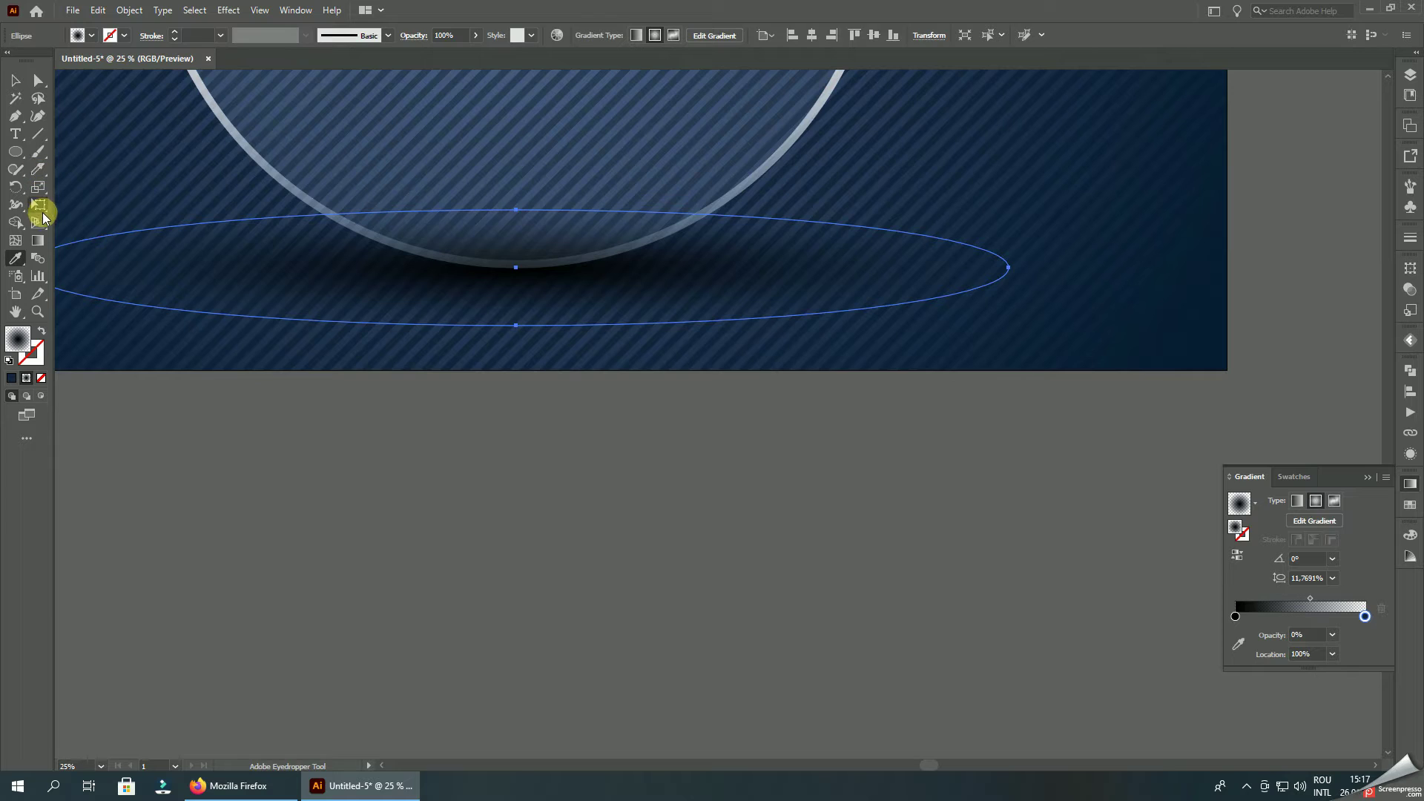
left_click(38, 241)
- Flatten the shadow ellipse to a lower height
left_click(14, 79)
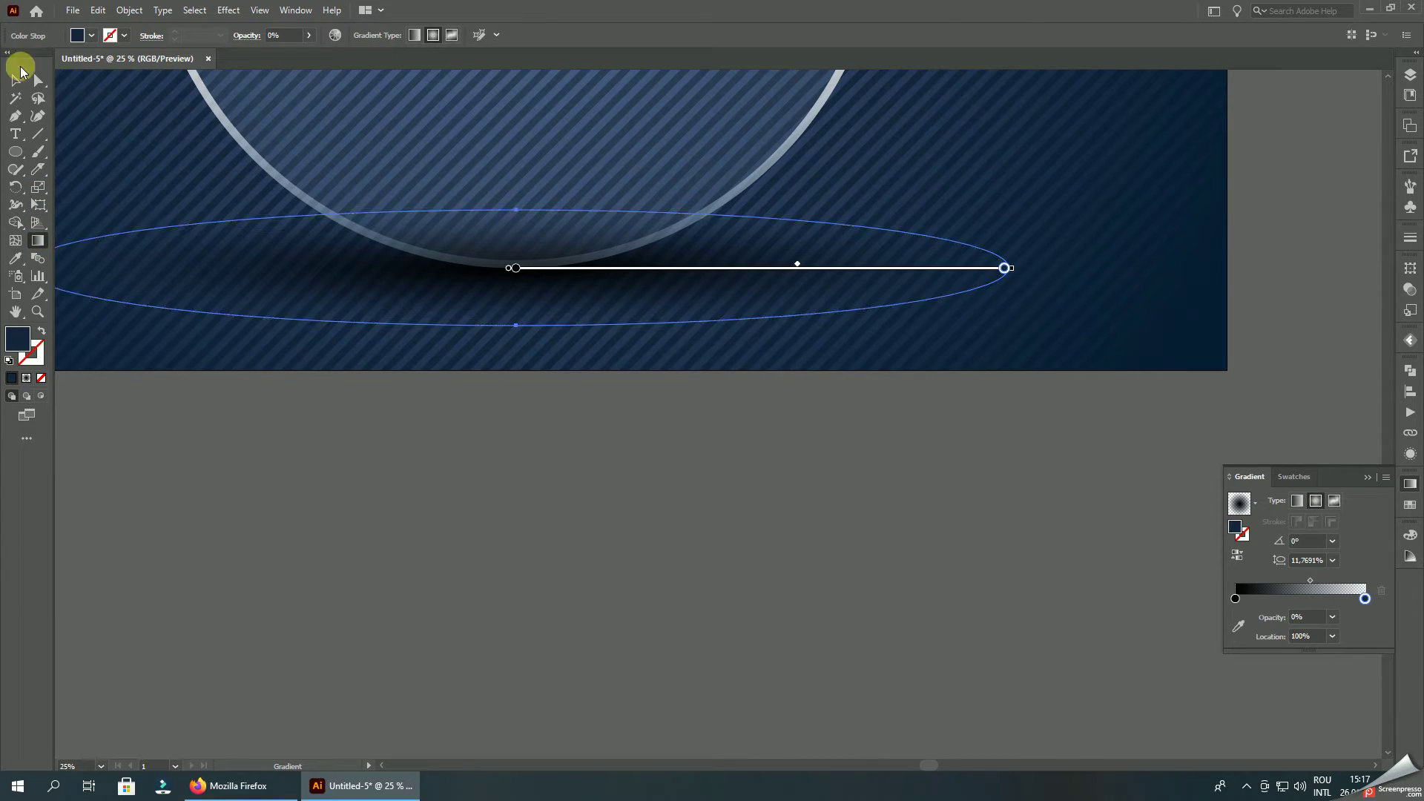
left_click(456, 595)
left_click(606, 306)
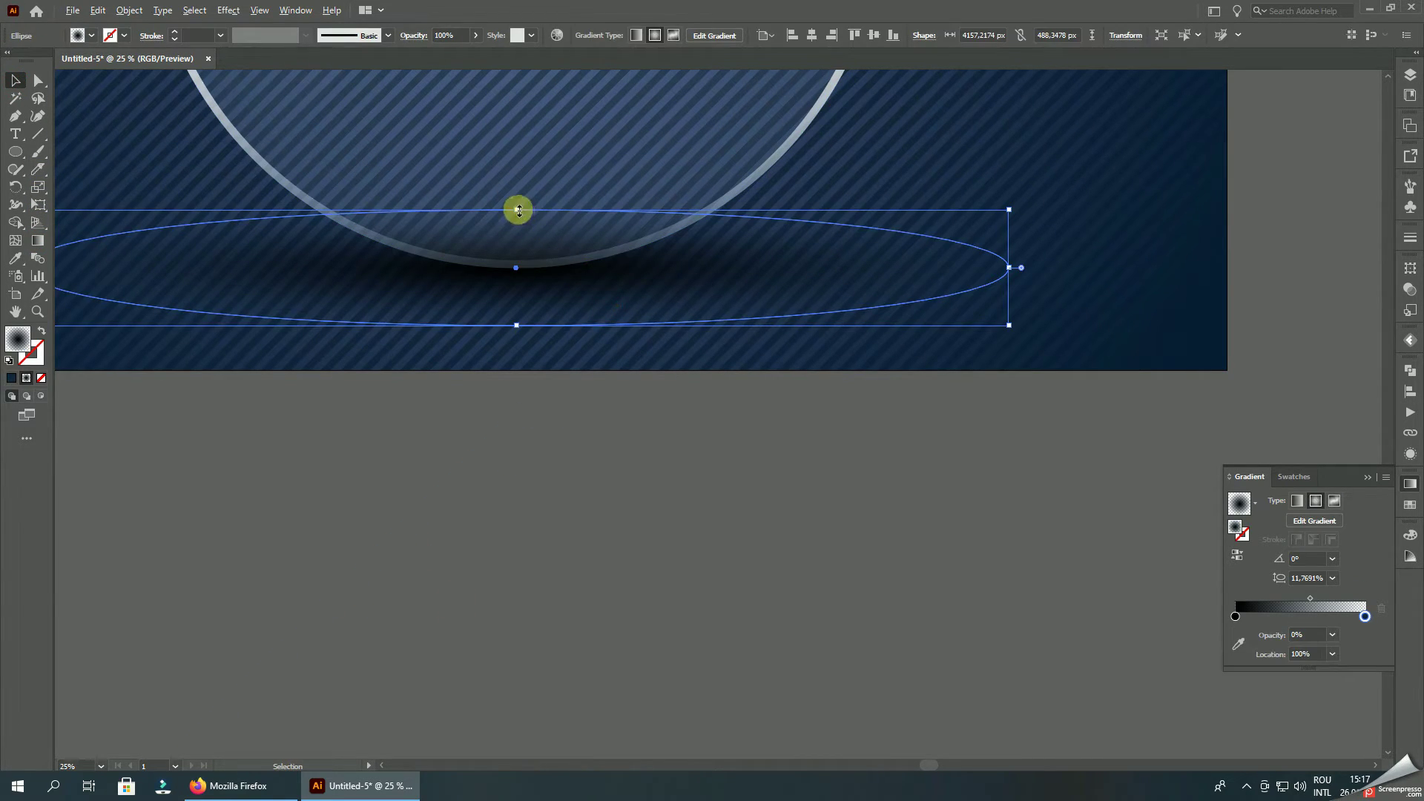
left_click_drag(517, 210, 517, 231)
left_click(594, 549)
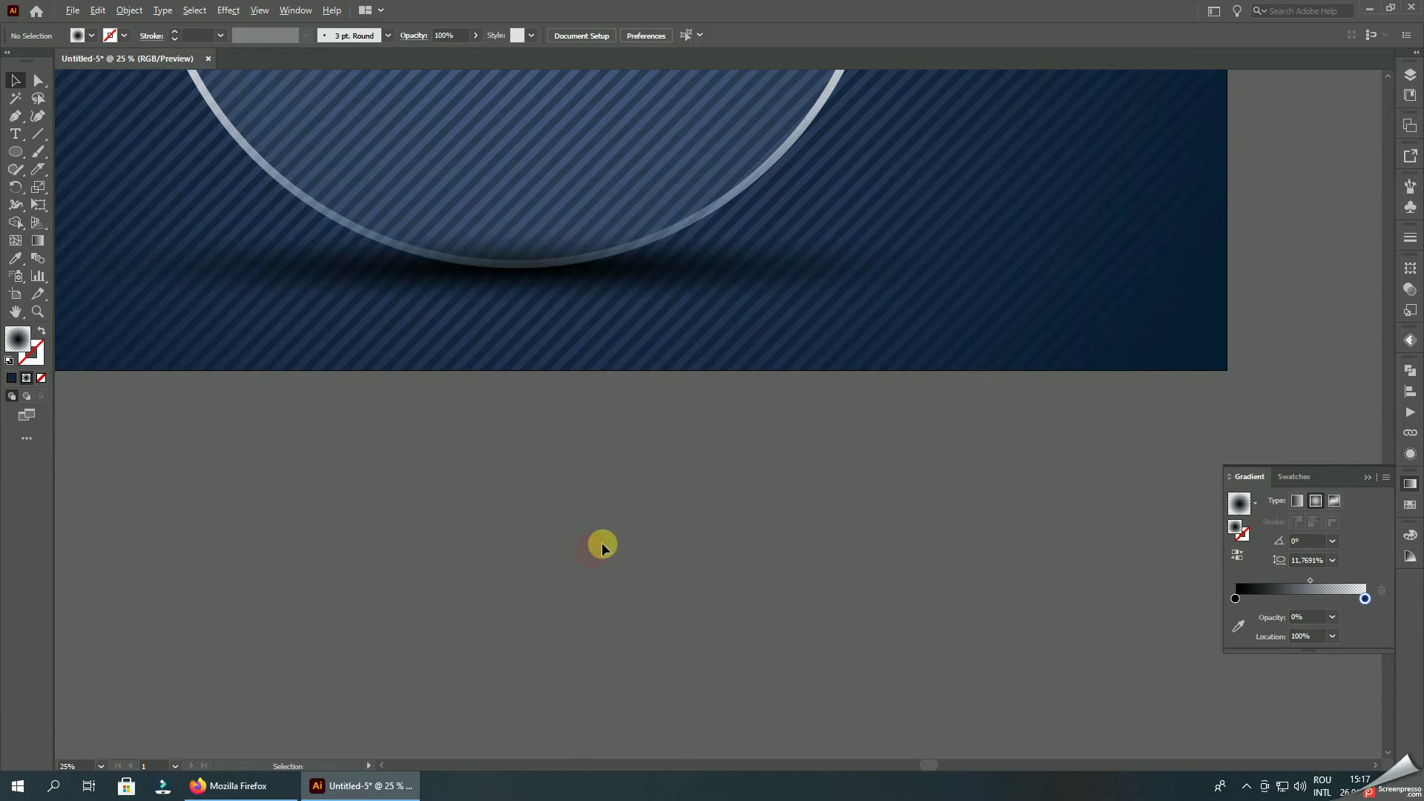
- Stretch the shadow ellipse wider to the right
scroll(666, 636, "down", 2)
scroll(790, 464, "up", 3)
scroll(783, 449, "up", 1)
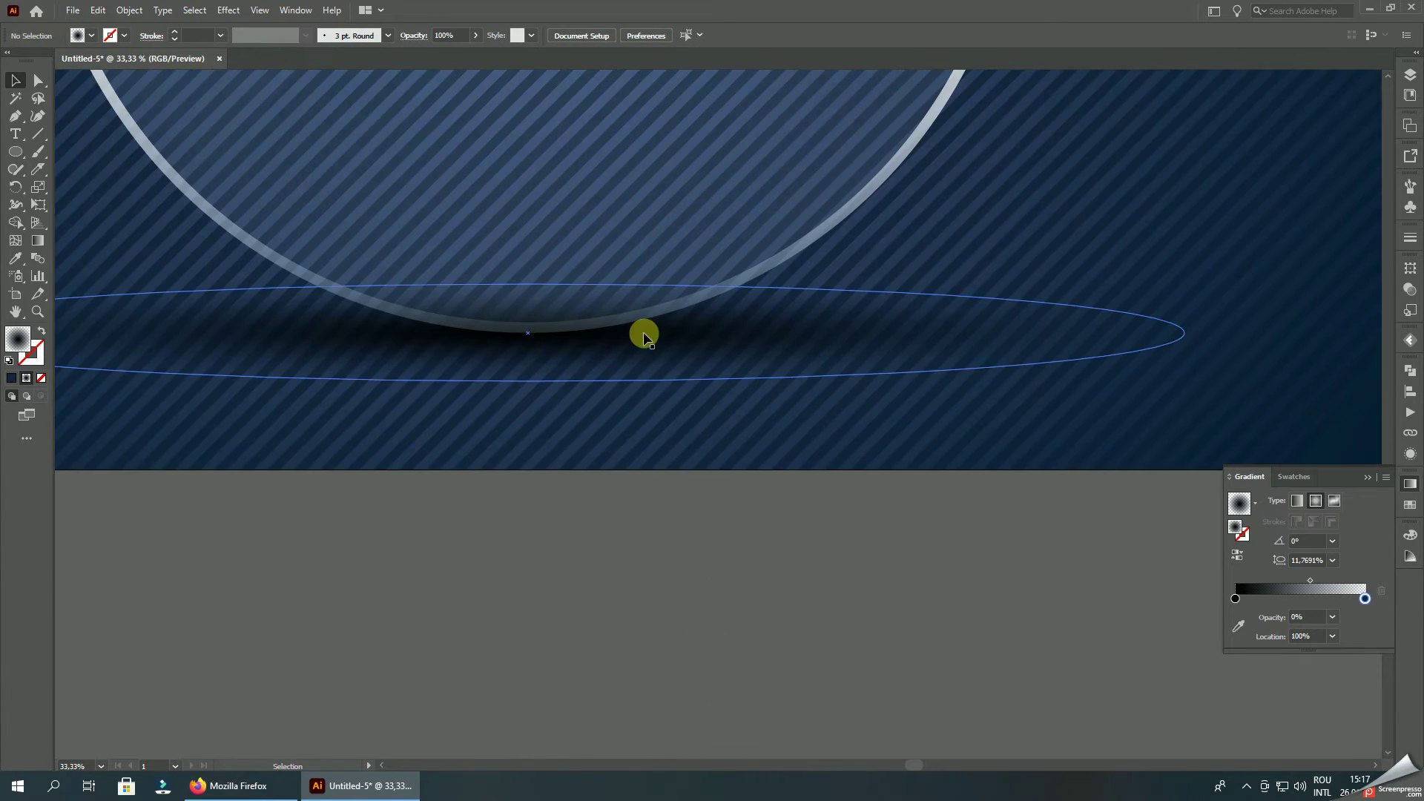
left_click(610, 328)
left_click(38, 240)
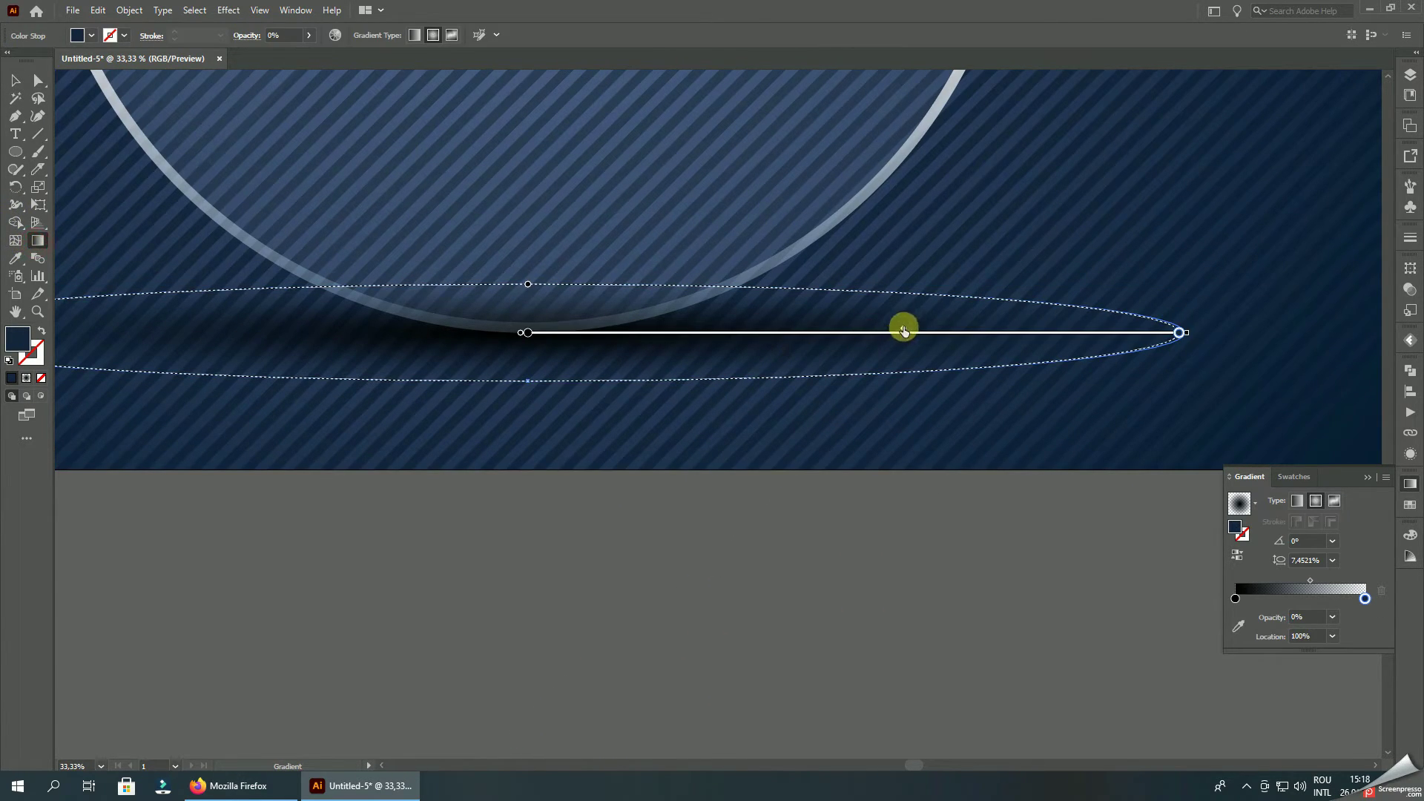
left_click(903, 330)
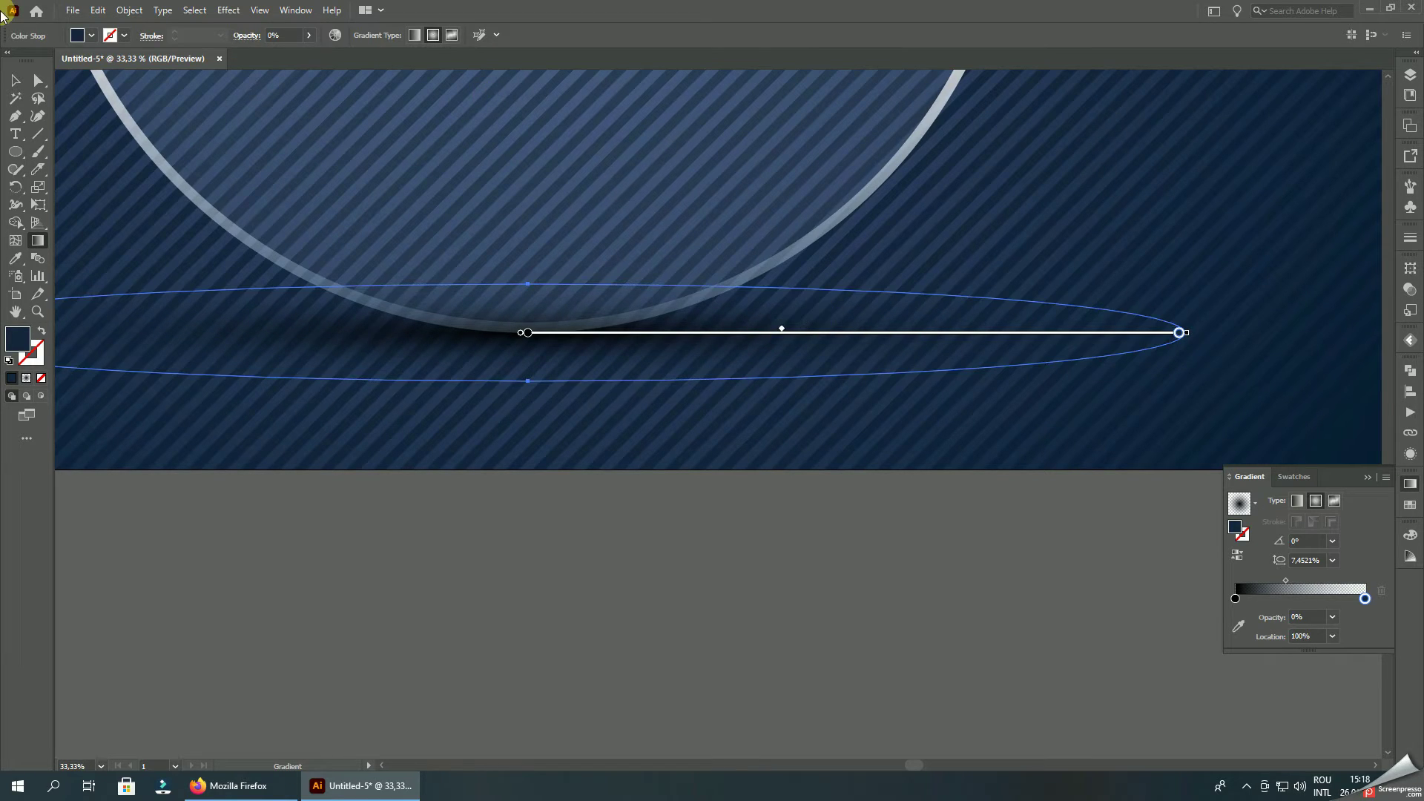
left_click(15, 79)
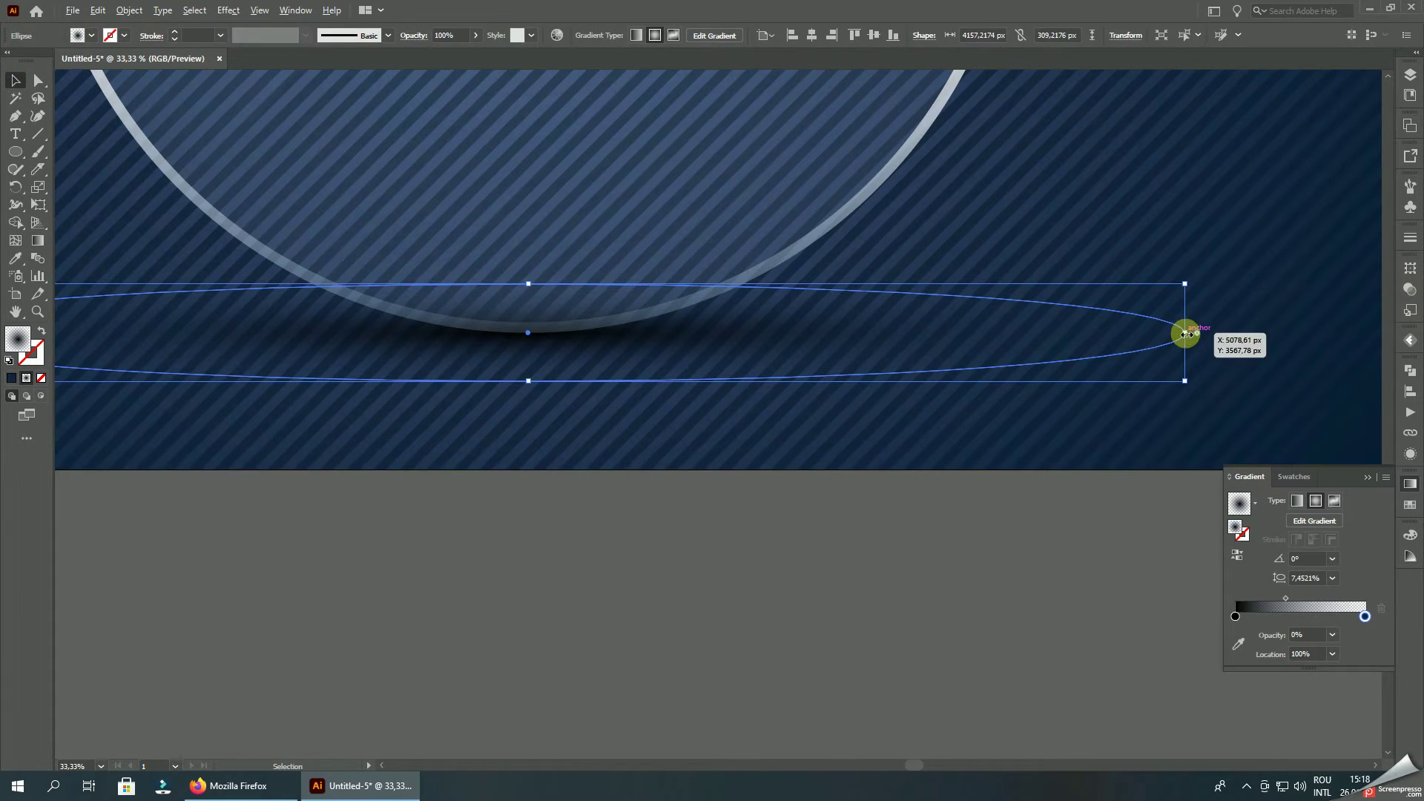
left_click_drag(1186, 334, 1320, 328)
scroll(807, 559, "down", 3)
left_click(807, 563)
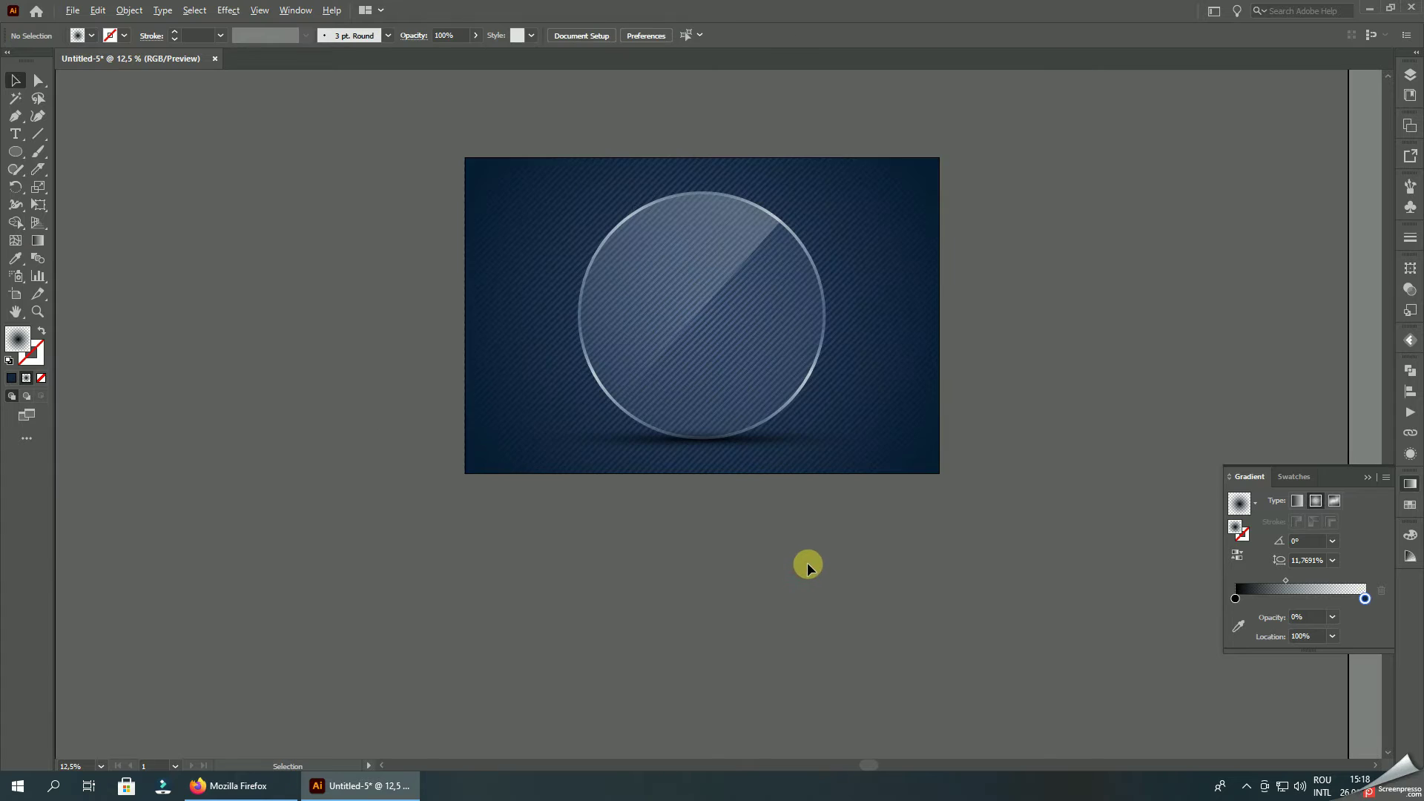
- Copy the shadow ellipse to the circle's upper left and make its left gradient stop white
scroll(896, 563, "down", 1)
scroll(391, 270, "up", 1)
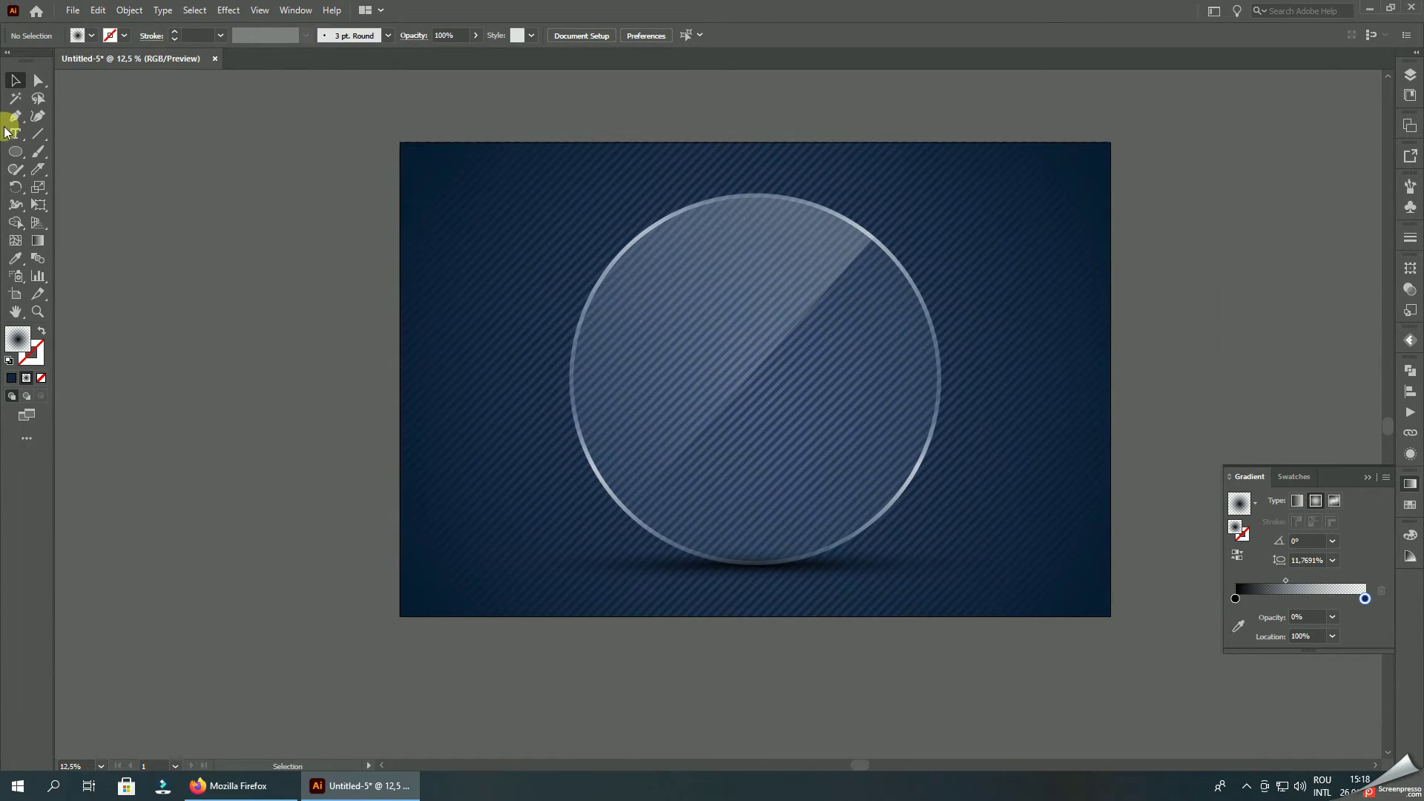
left_click(789, 577)
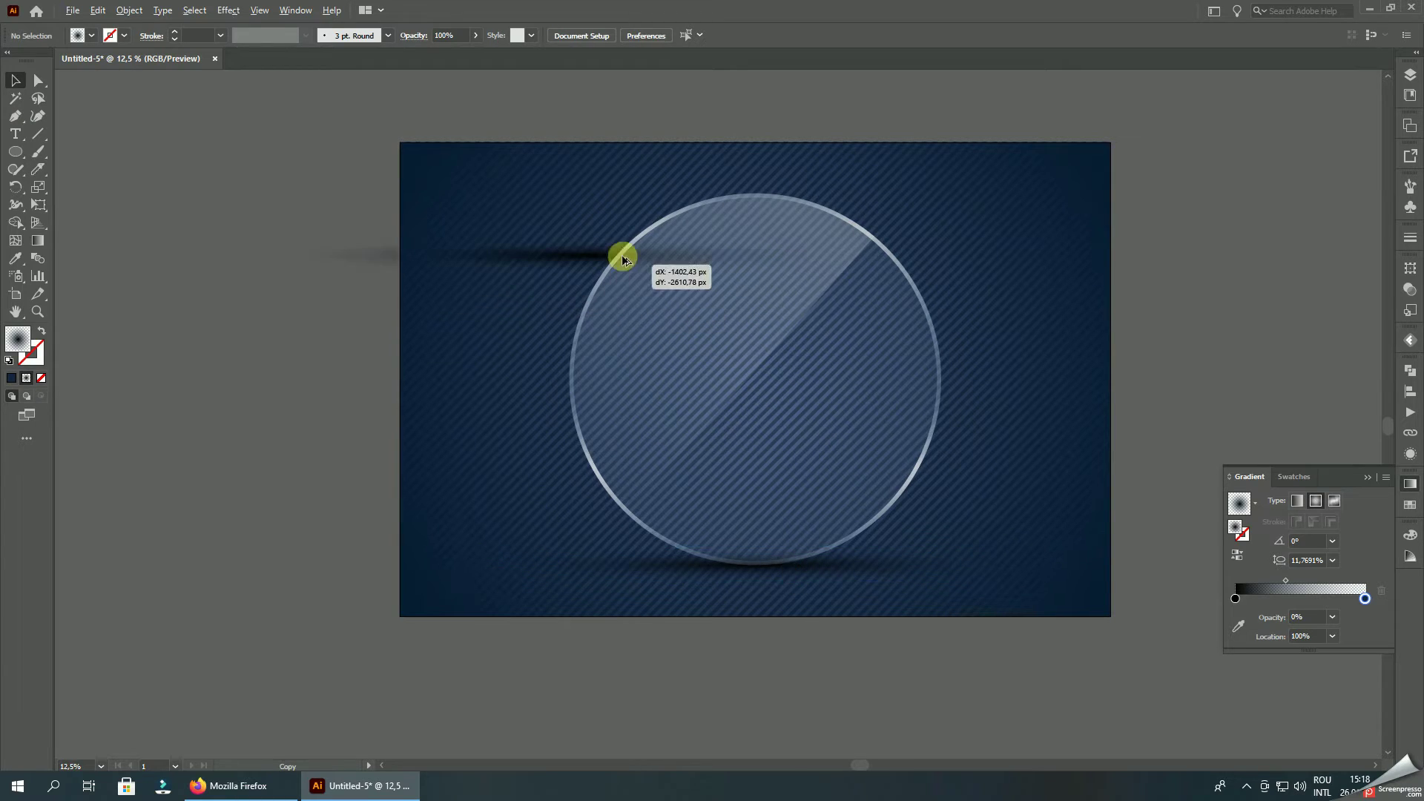
left_click_drag(788, 577, 626, 250)
double_click(1235, 618)
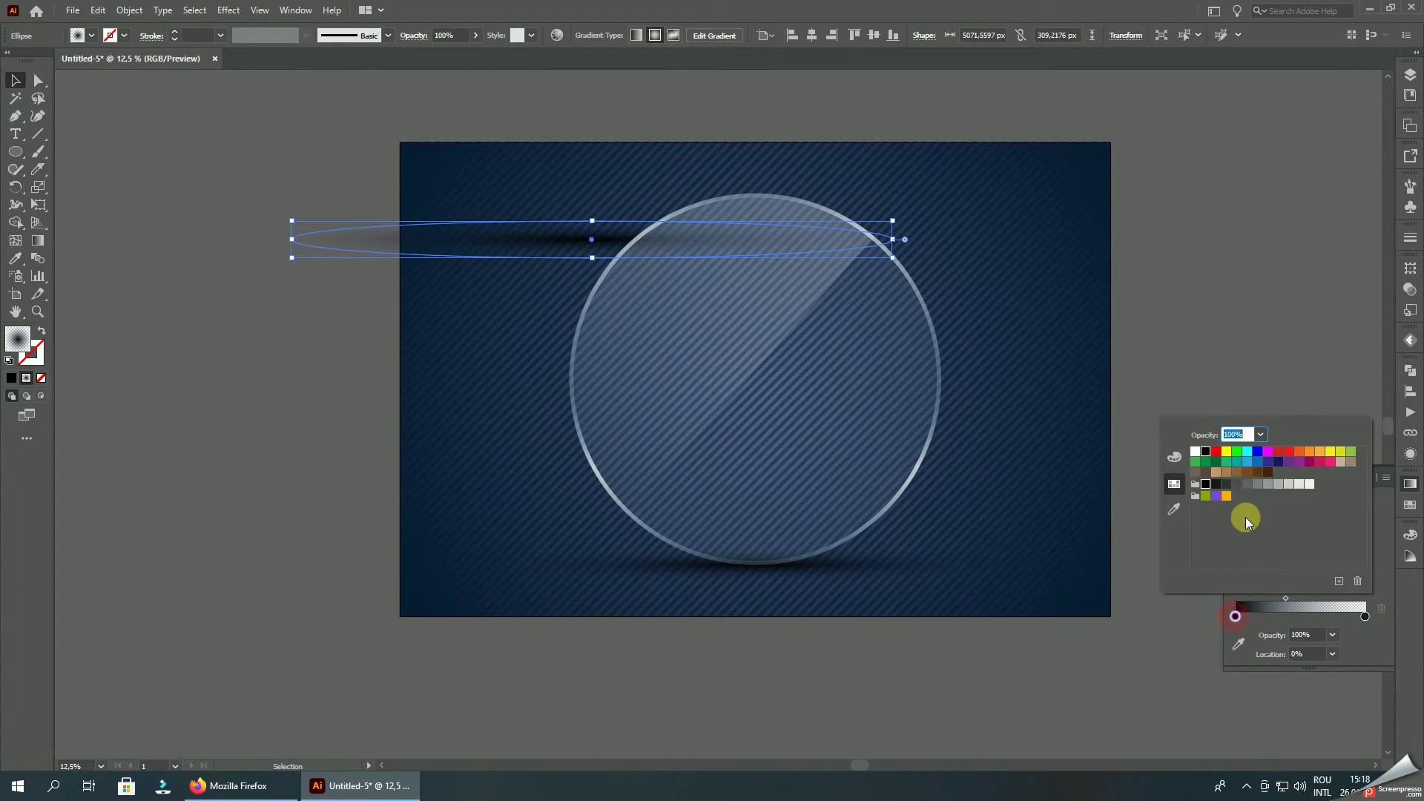
left_click(1195, 451)
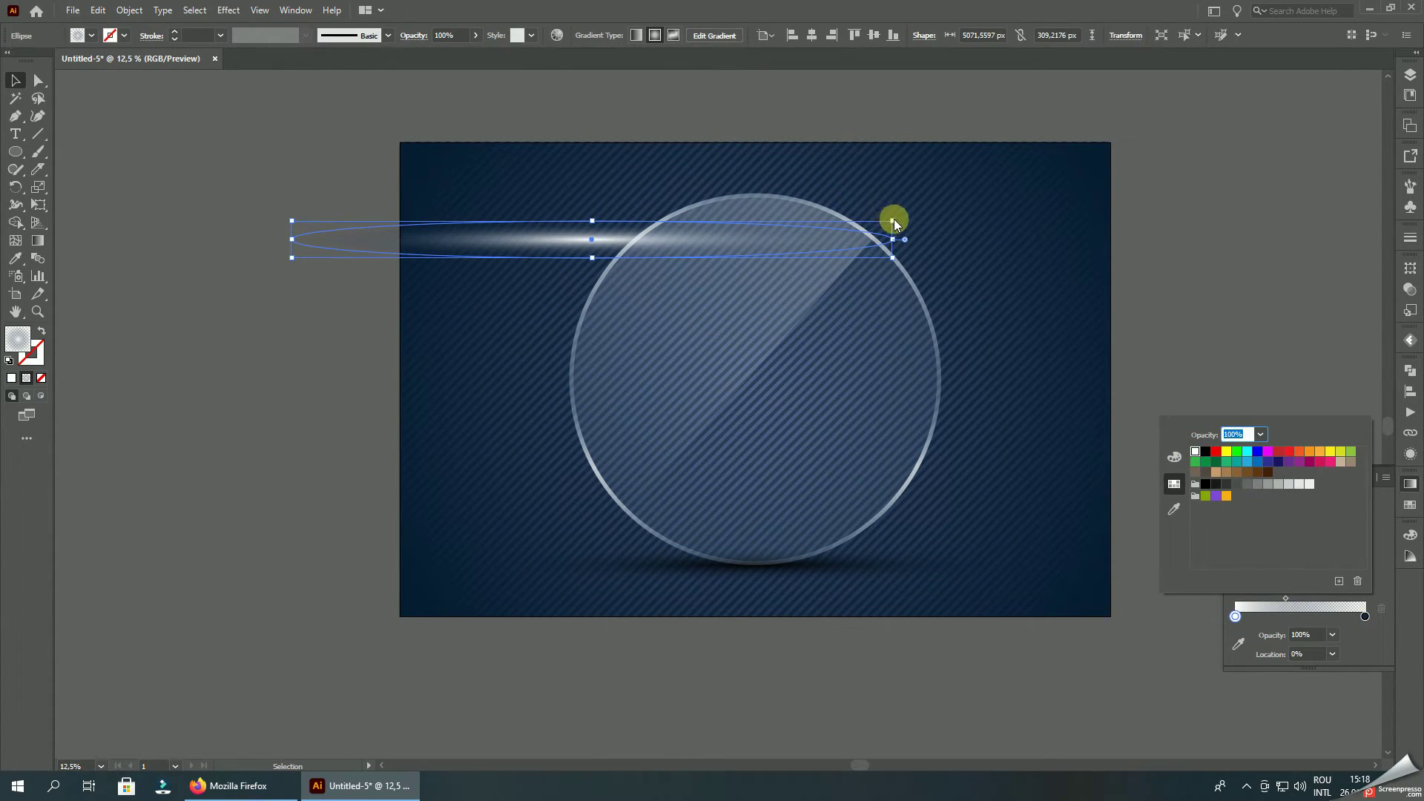
left_click(177, 182)
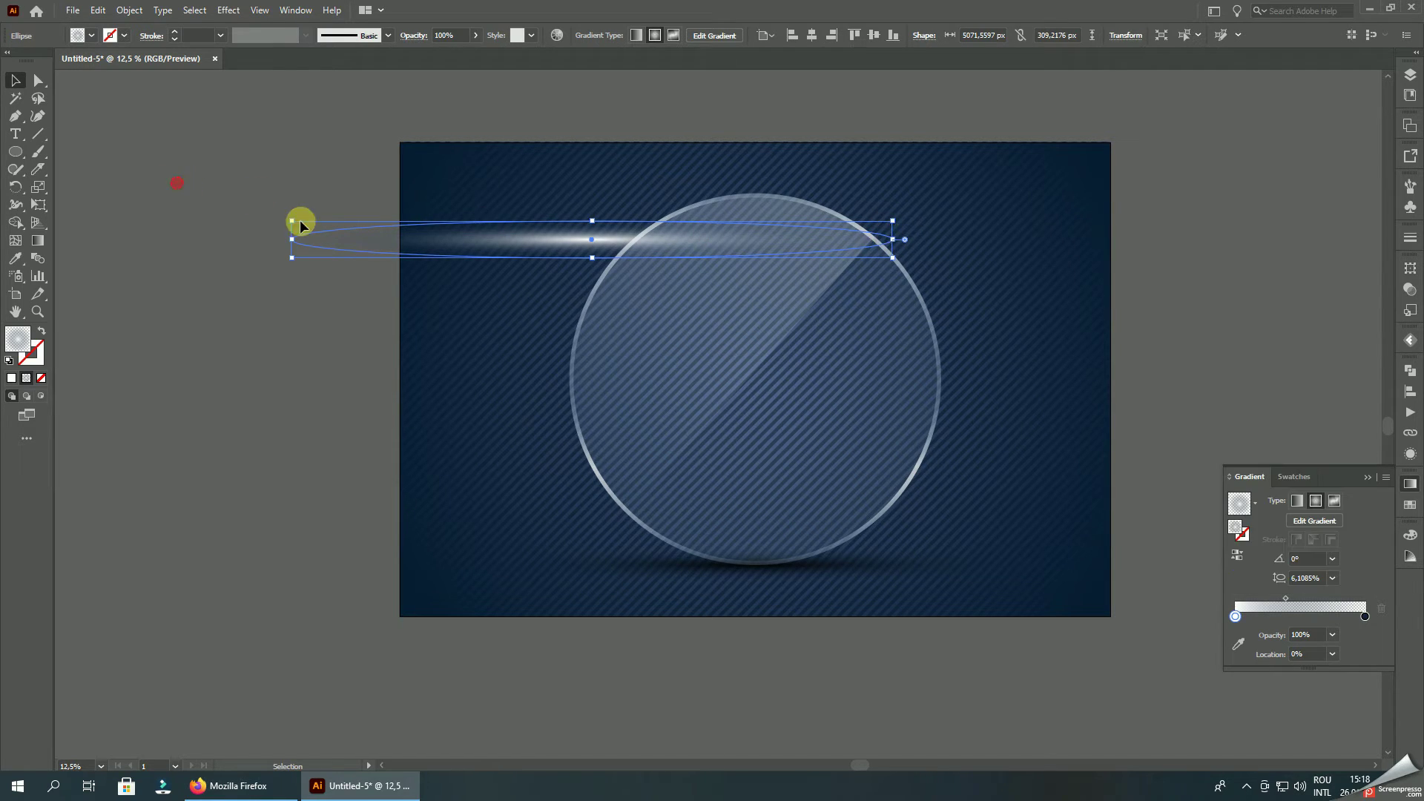
- Narrow the white glow, tilt it about 49° and place it on the upper-left rim
left_click(254, 143)
left_click(540, 238)
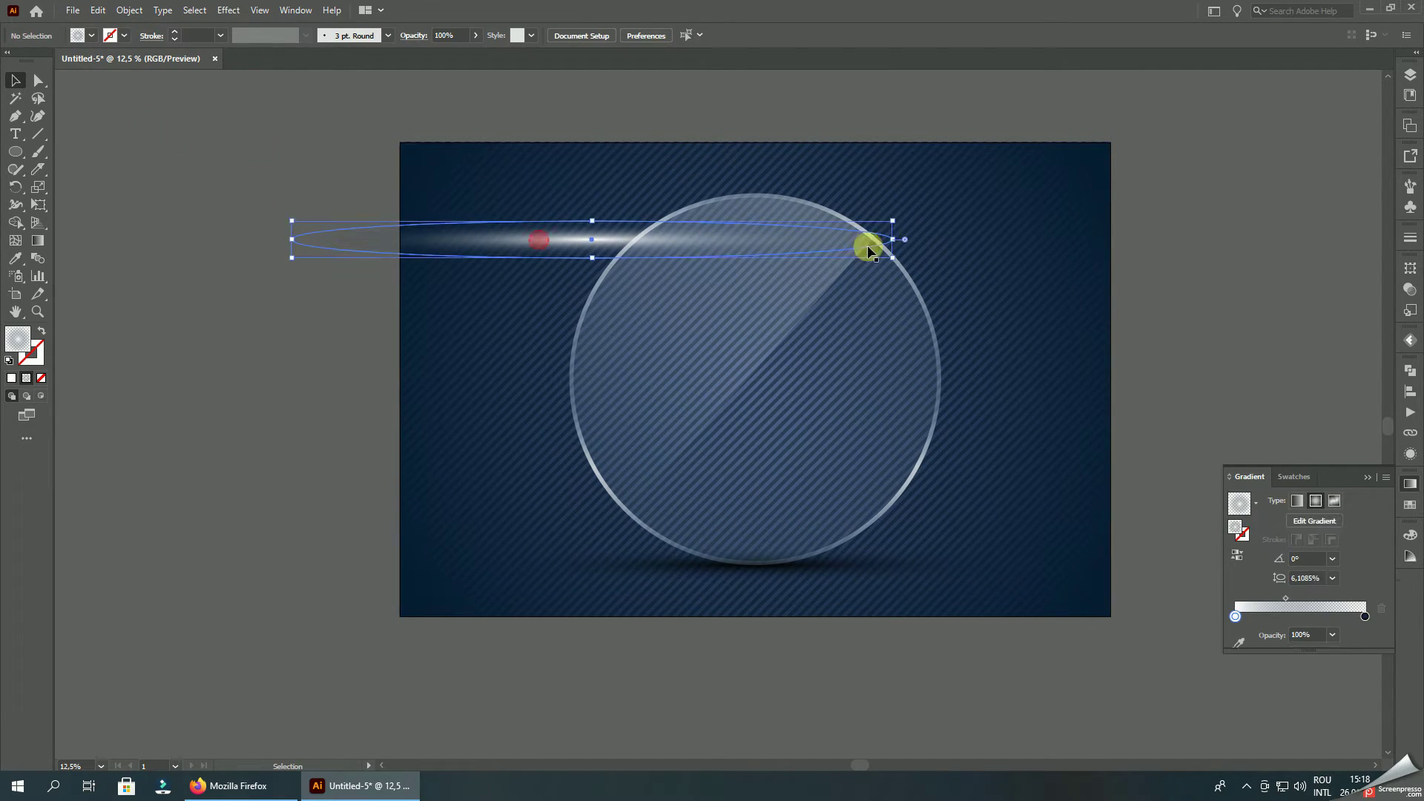
mouse_move(895, 238)
left_mouse_down()
mouse_move(744, 236)
mouse_move(712, 133)
mouse_move(607, 96)
left_mouse_up()
scroll(695, 222, "up", 1)
scroll(696, 222, "up", 1)
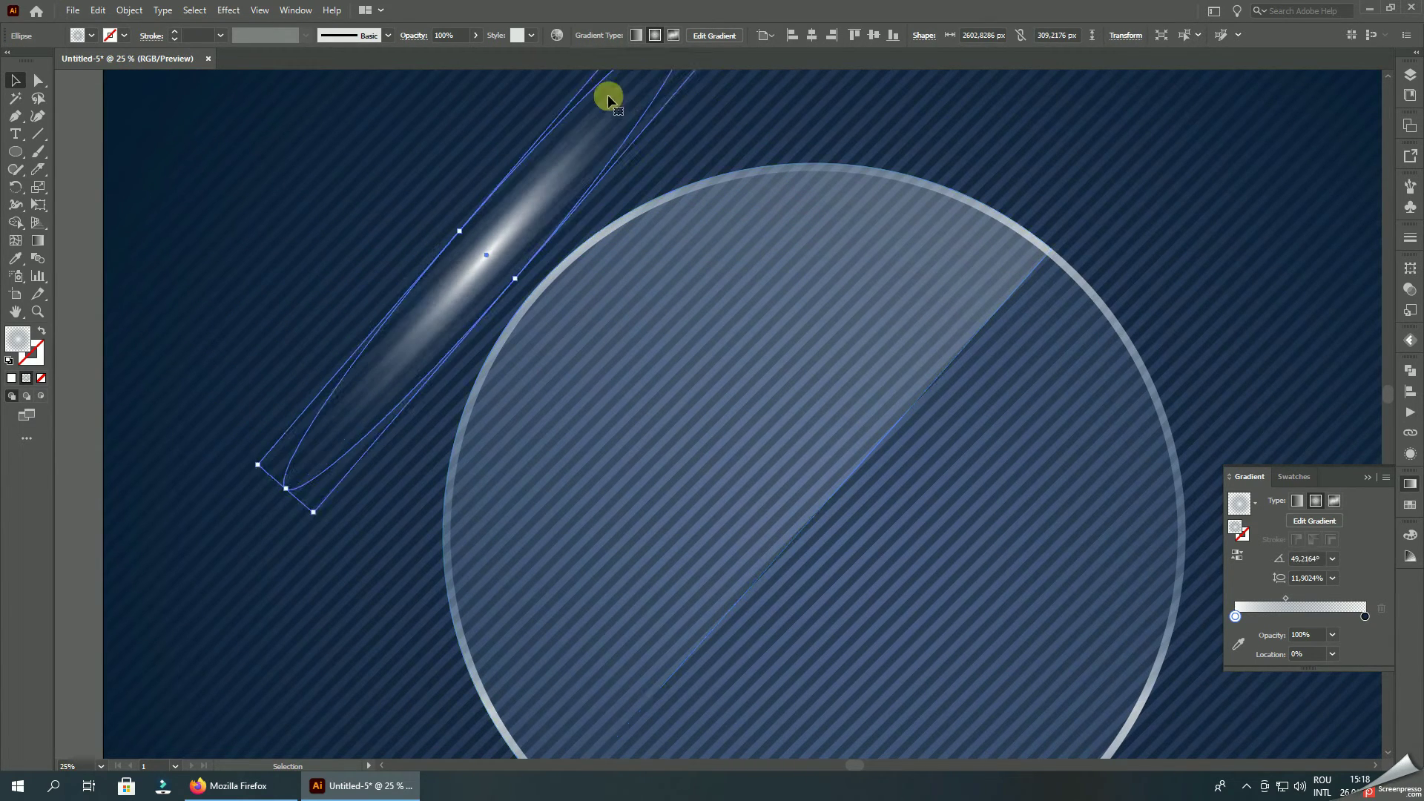
left_click_drag(555, 159, 607, 247)
left_click_drag(774, 132, 680, 229)
scroll(681, 229, "up", 1)
left_click_drag(543, 327, 638, 405)
- Duplicate the glow toward the circle's lower-right rim
scroll(605, 328, "down", 3)
left_click(1004, 120)
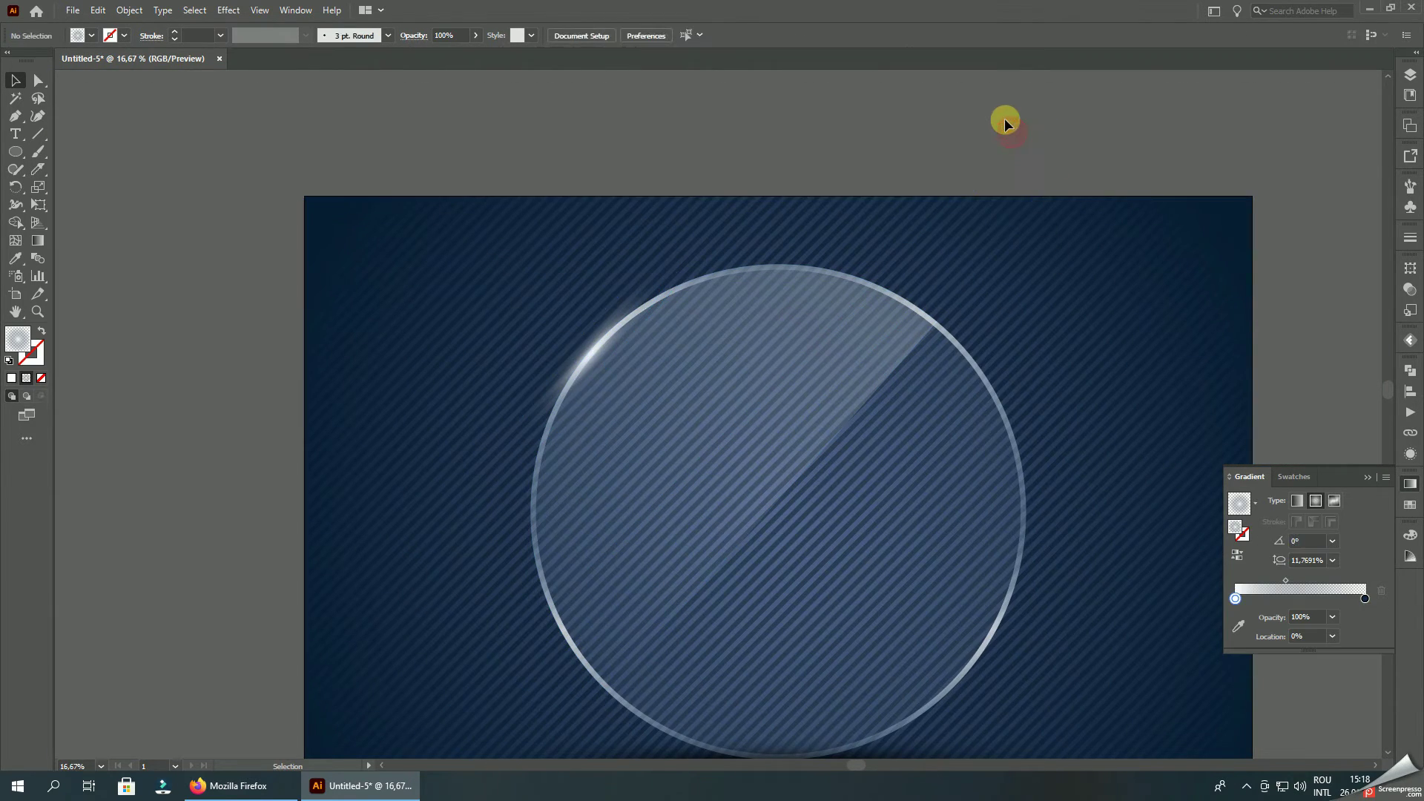
key("ctrl+minus")
left_click_drag(634, 253, 846, 397)
- Rotate the copied glint to about 59°, restack it and nudge it onto the lower-right rim
scroll(851, 398, "up", 2)
scroll(965, 296, "up", 3)
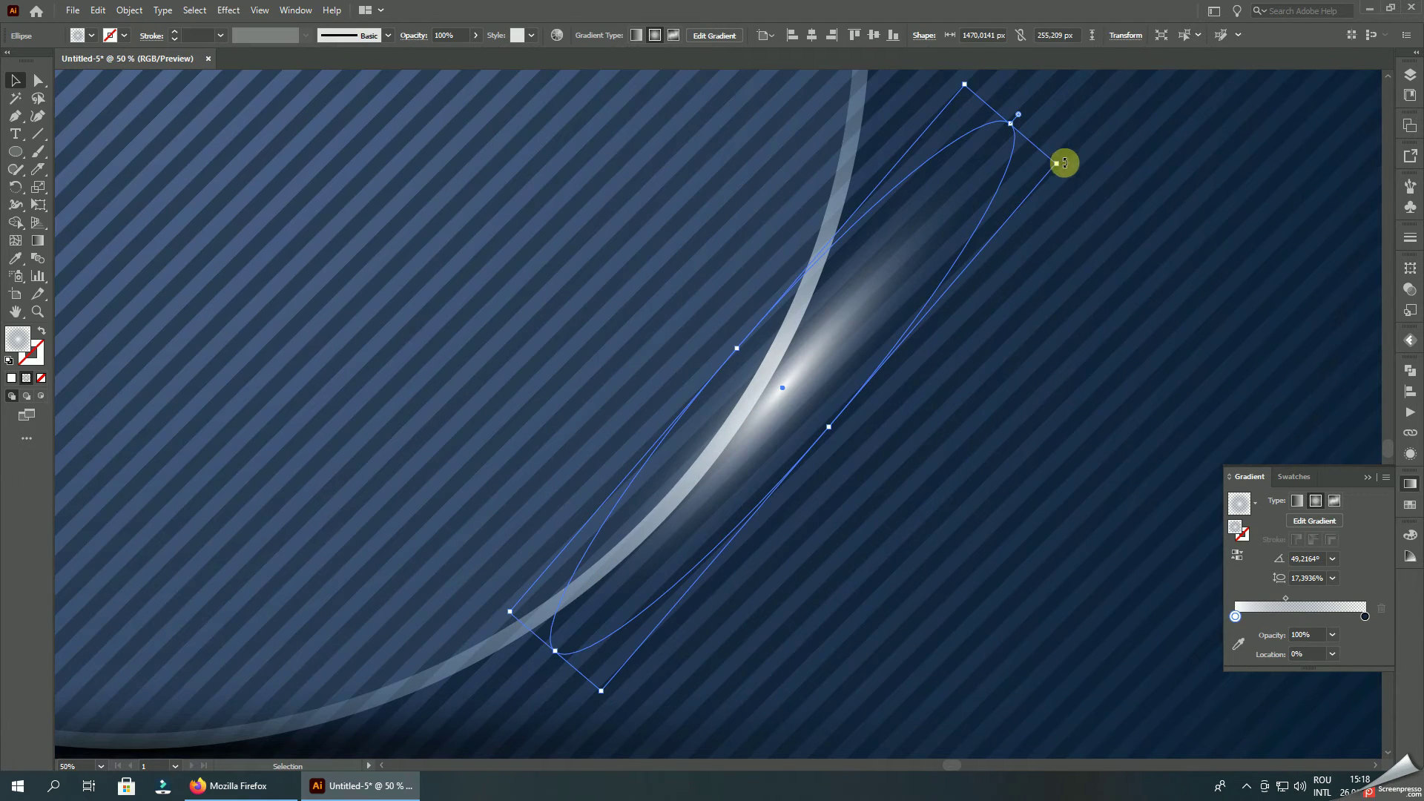
left_click_drag(1065, 163, 1024, 105)
right_click(883, 303)
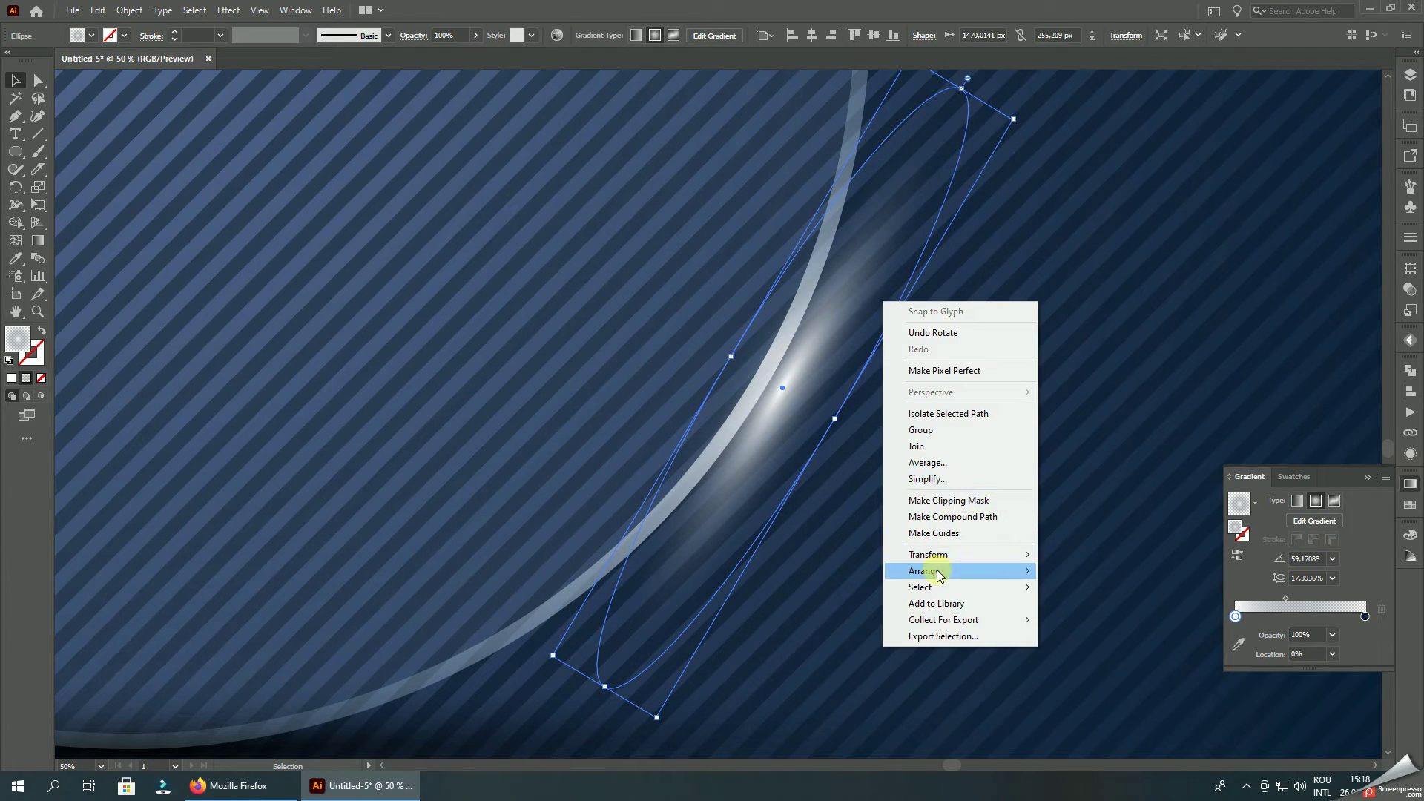
left_click(1069, 572)
scroll(772, 423, "up", 2)
left_click_drag(773, 422, 736, 391)
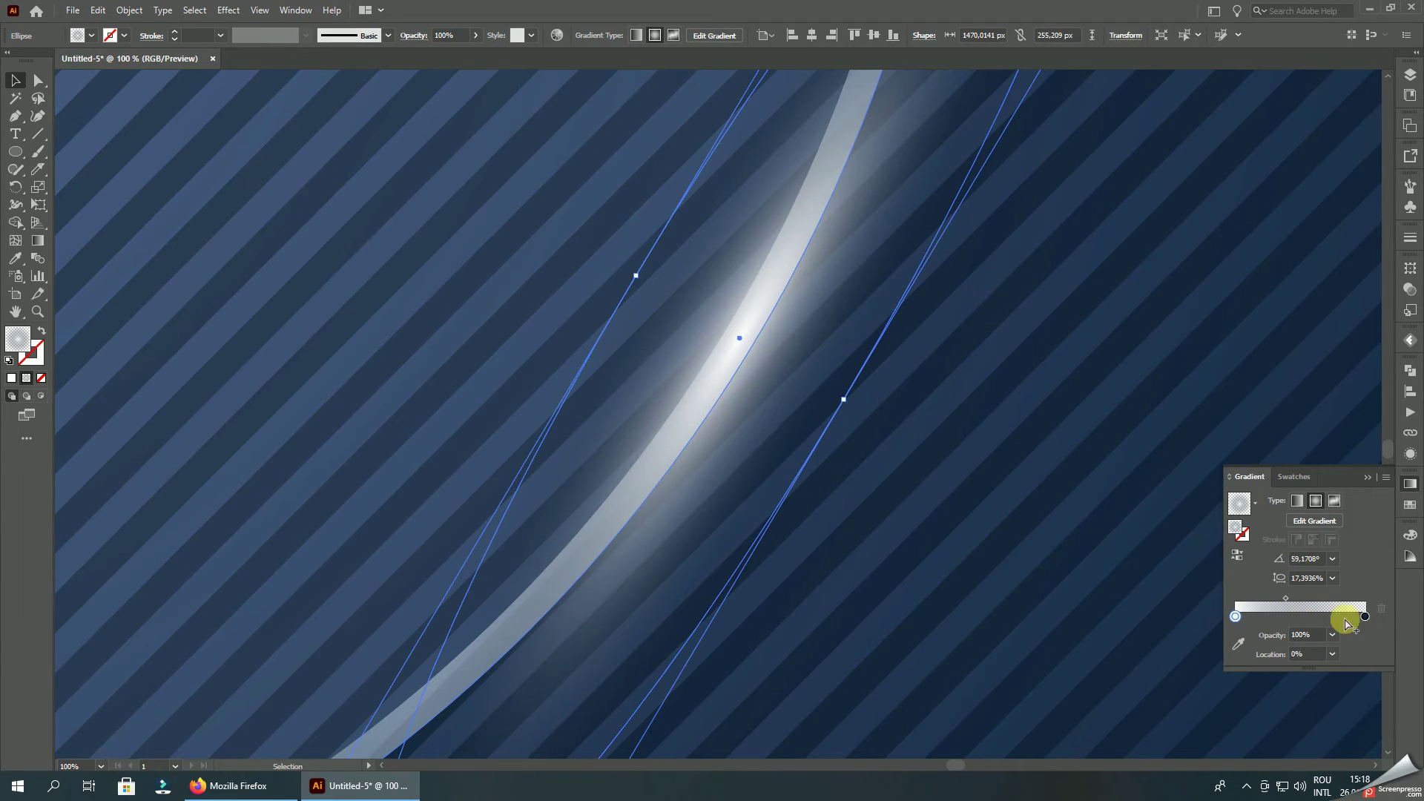
left_click(16, 273)
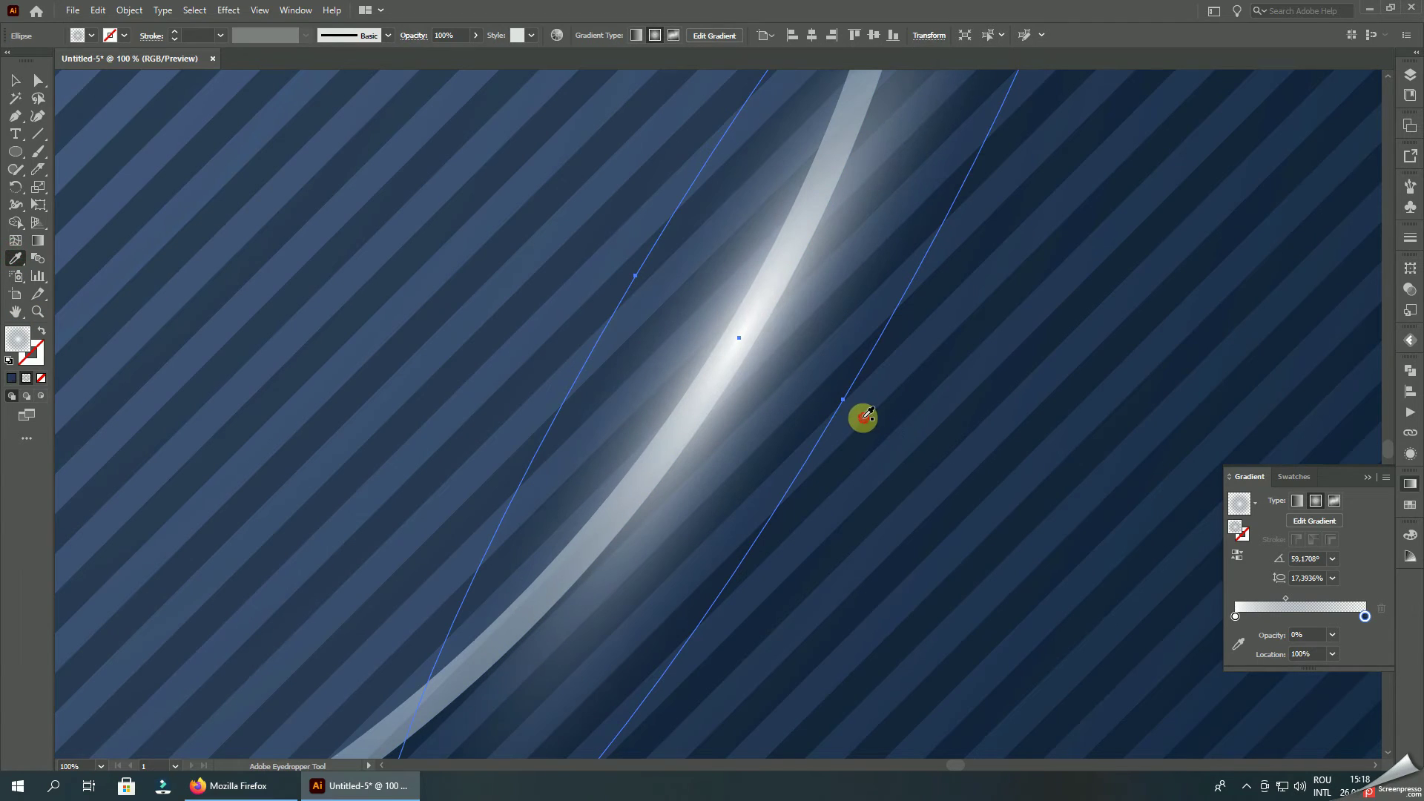
key("ctrl+0")
- Change the stacking order of the upper-left glint via Arrange
left_click(13, 80)
key("ctrl+minus")
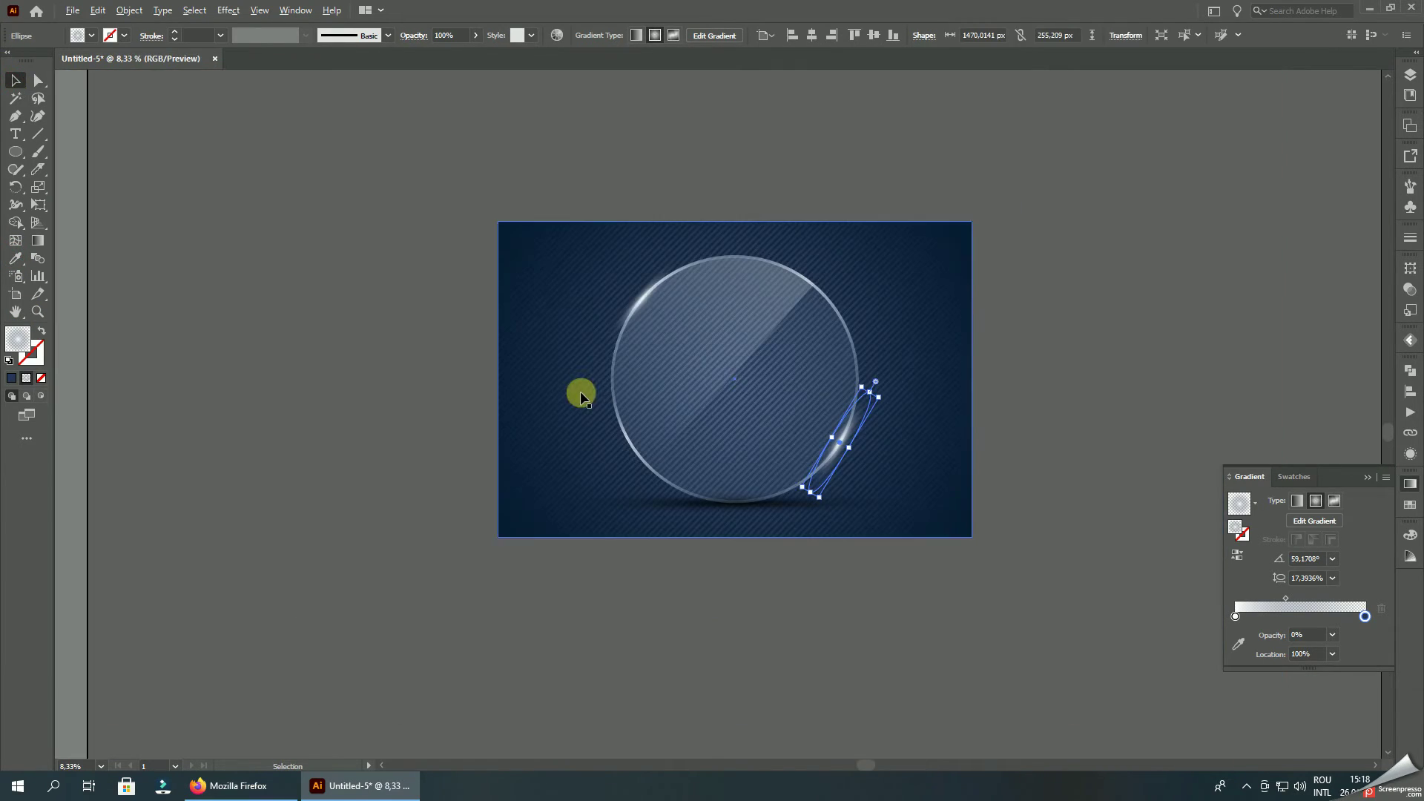
left_click(497, 254)
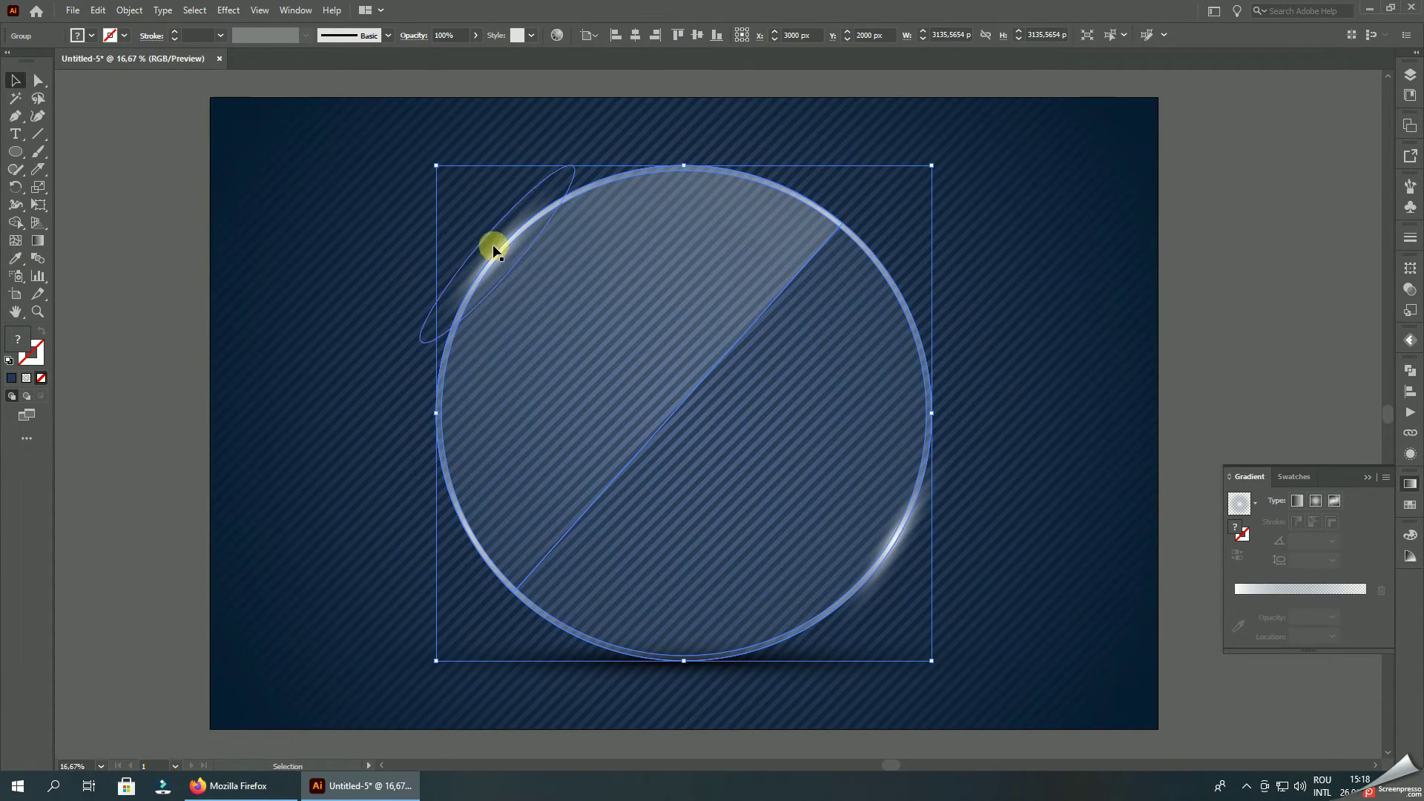
right_click(495, 249)
left_click(683, 515)
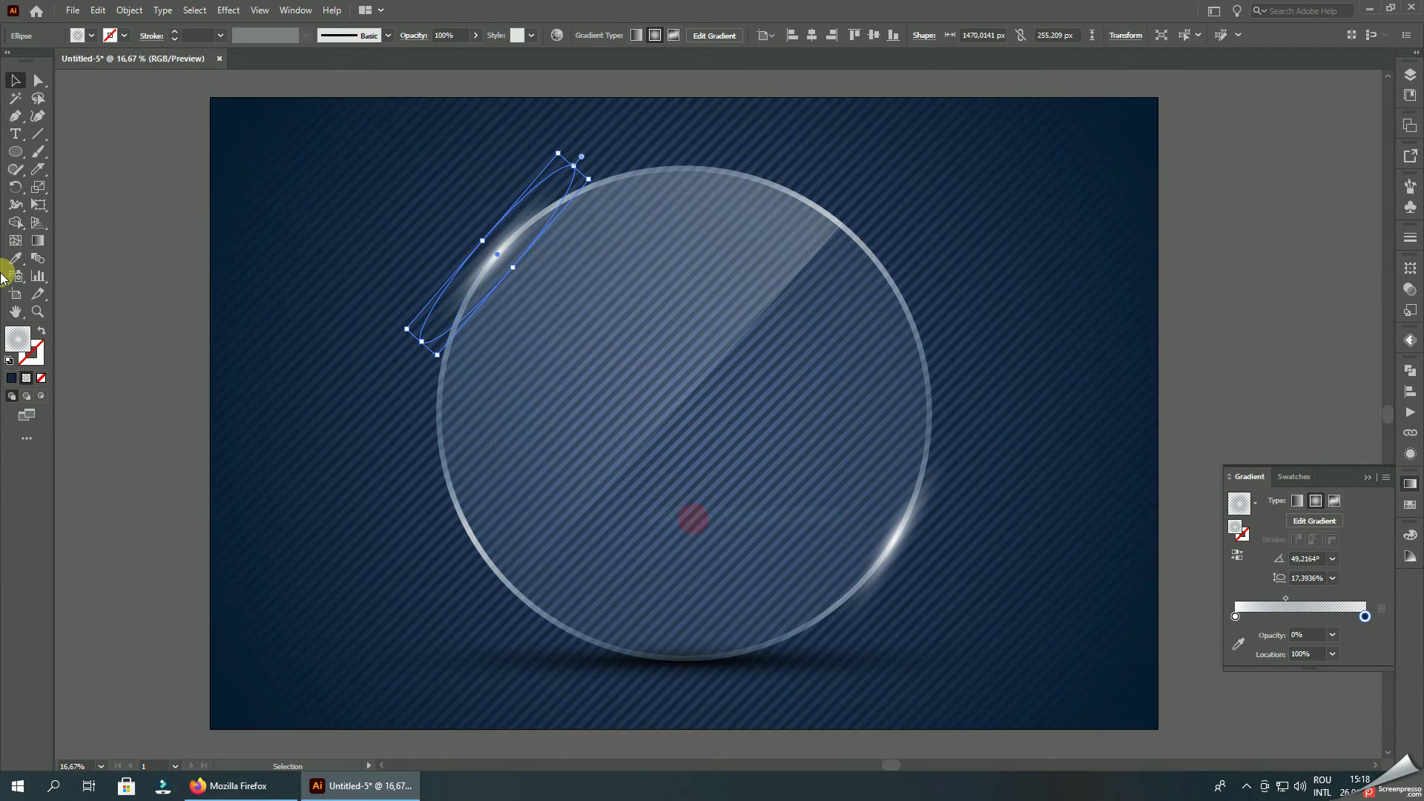
key("i")
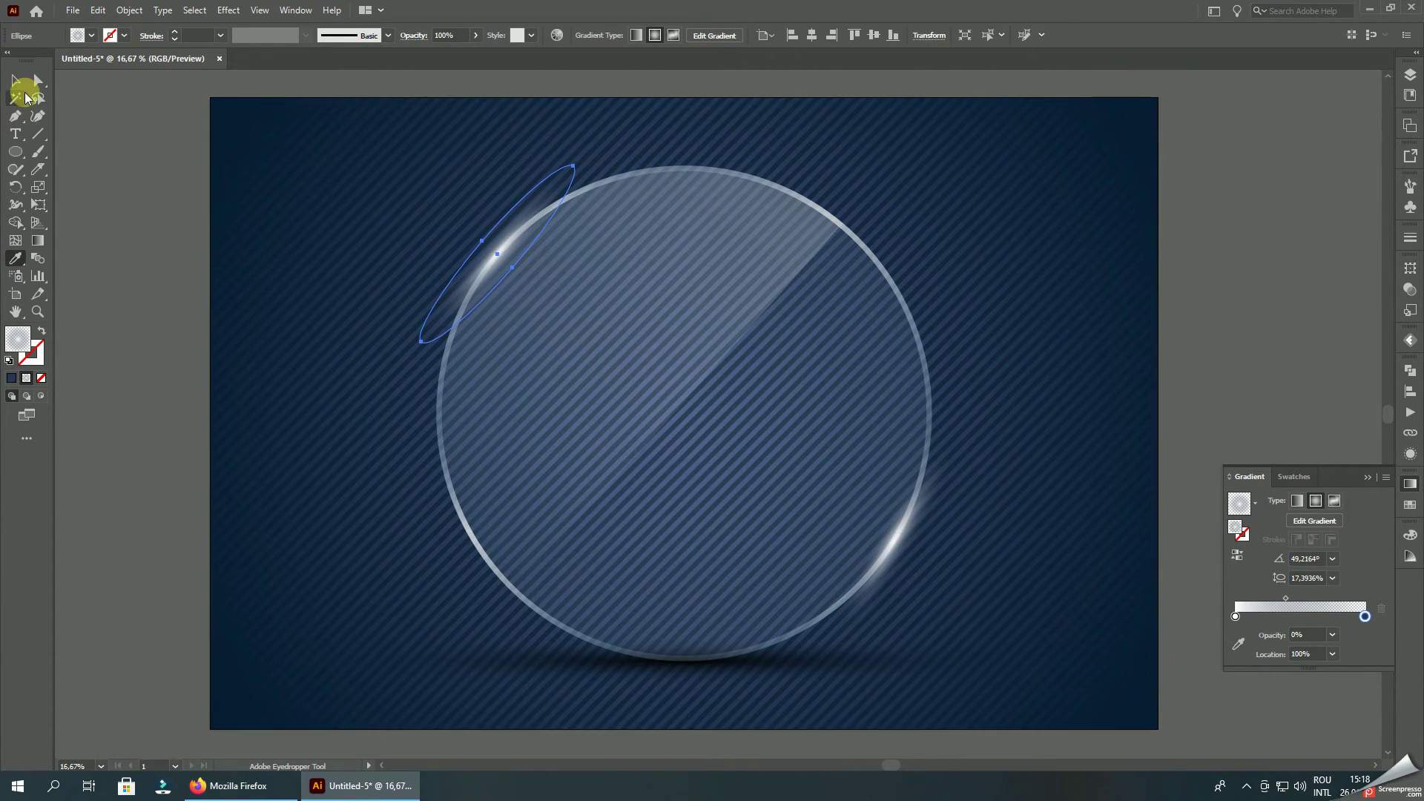
left_click(15, 80)
left_click(111, 152)
- Copy a white glint up to the glass circle's upper-right rim
key("ctrl+minus")
key("ctrl+minus")
key("ctrl+minus")
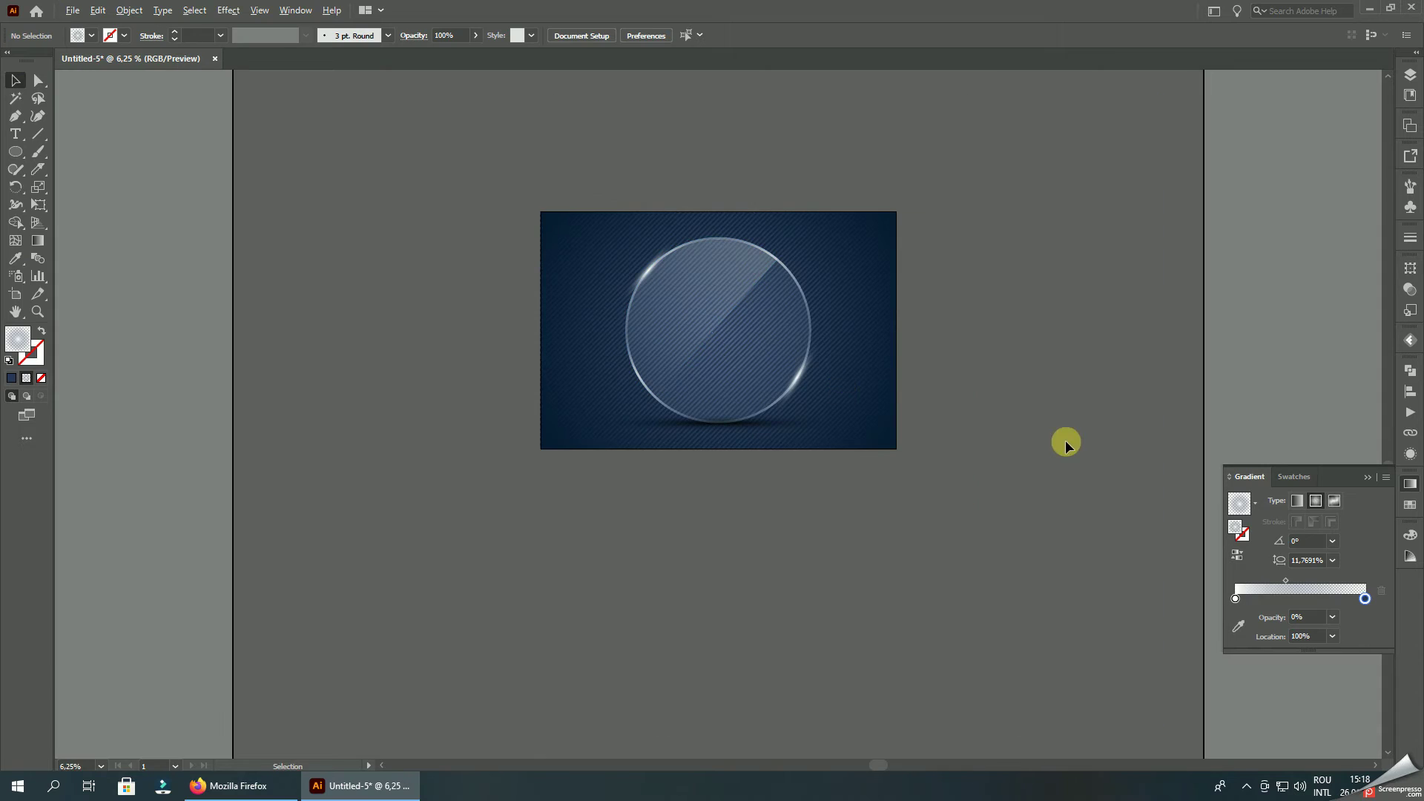
key("ctrl+plus")
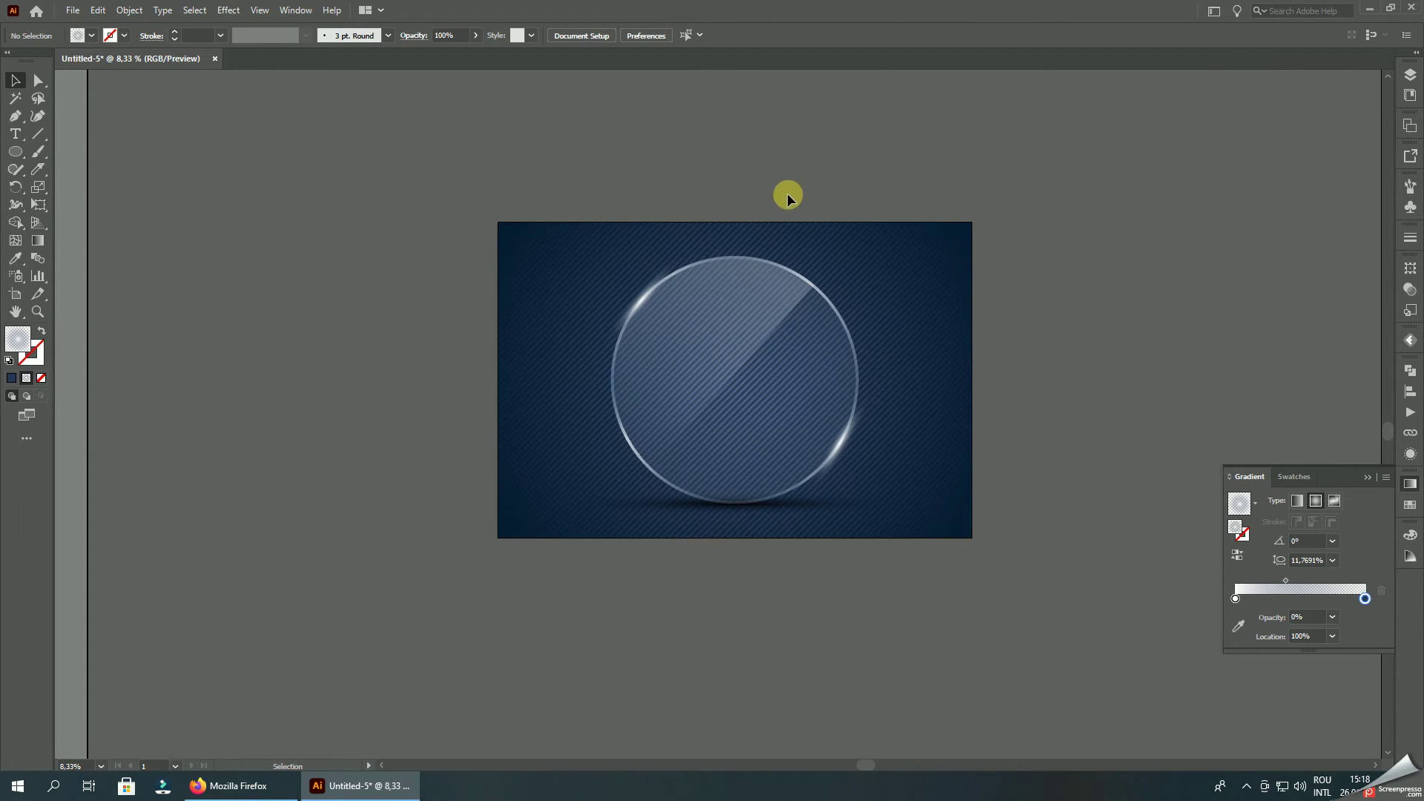
key("ctrl+plus")
left_click_drag(842, 502, 814, 242)
key("ctrl+plus")
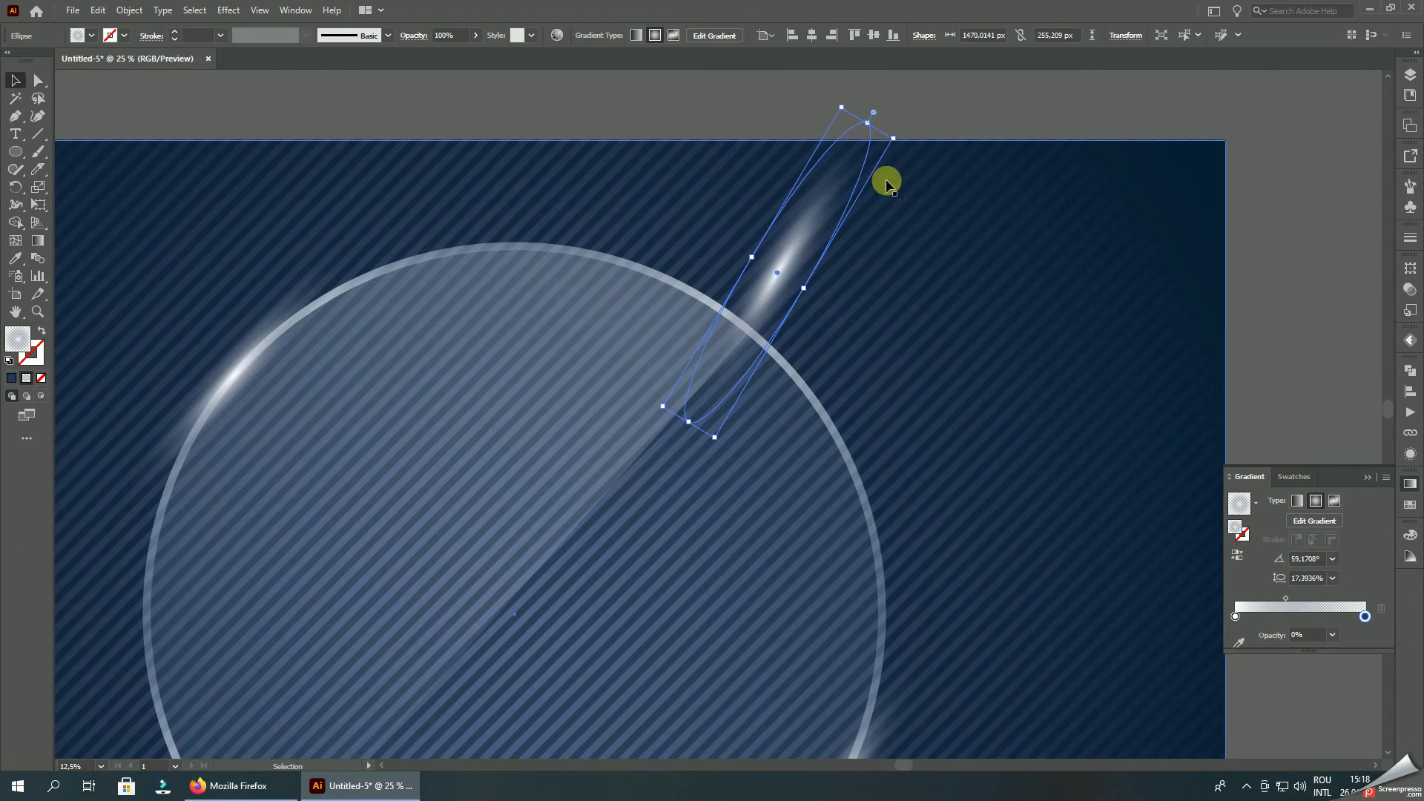
- Tilt the new glint about -30°, shrink it, and rotate it along the rim's curve
mouse_move(901, 132)
left_mouse_down()
mouse_move(956, 339)
mouse_move(843, 302)
left_mouse_up()
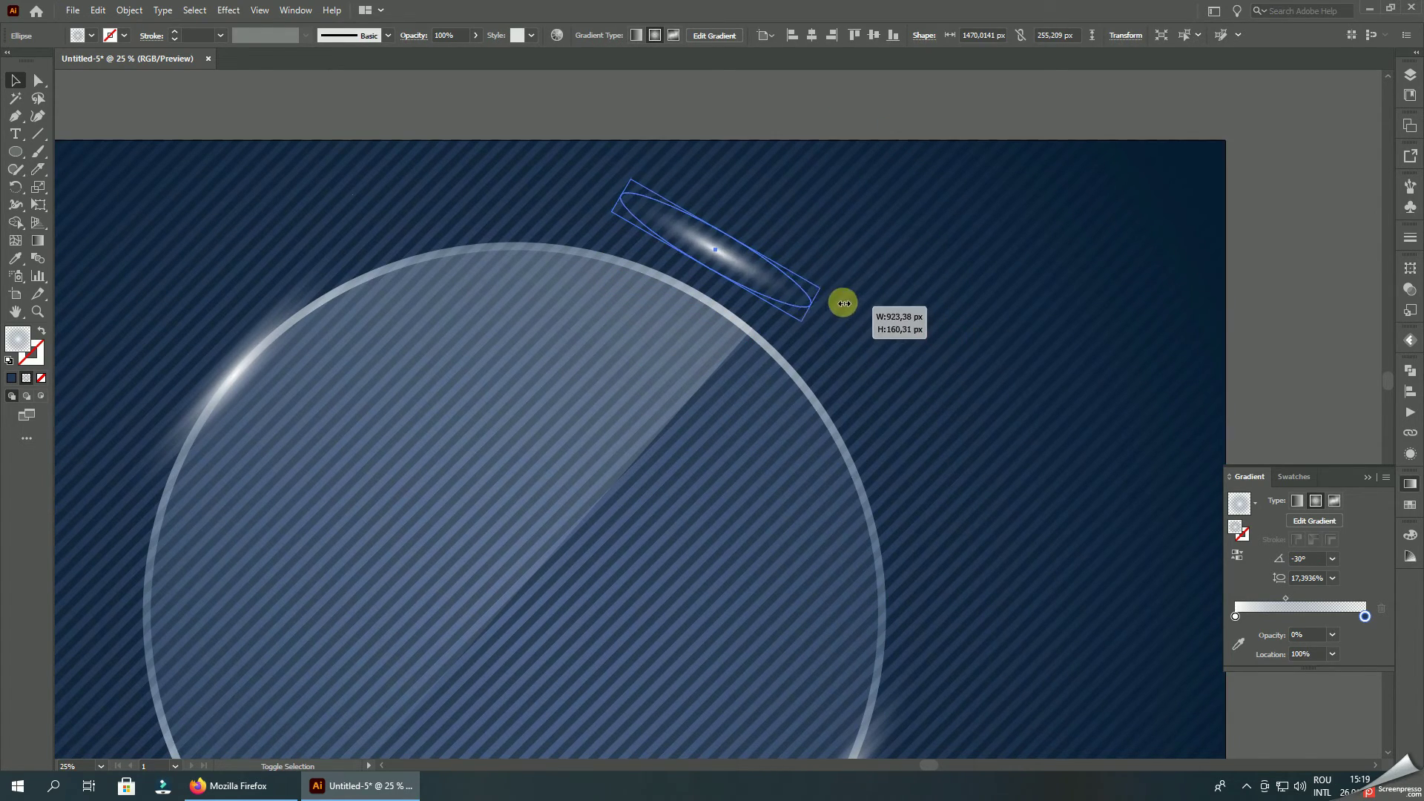
key("ctrl+plus")
left_click_drag(759, 280, 790, 383)
left_click_drag(936, 424, 938, 448)
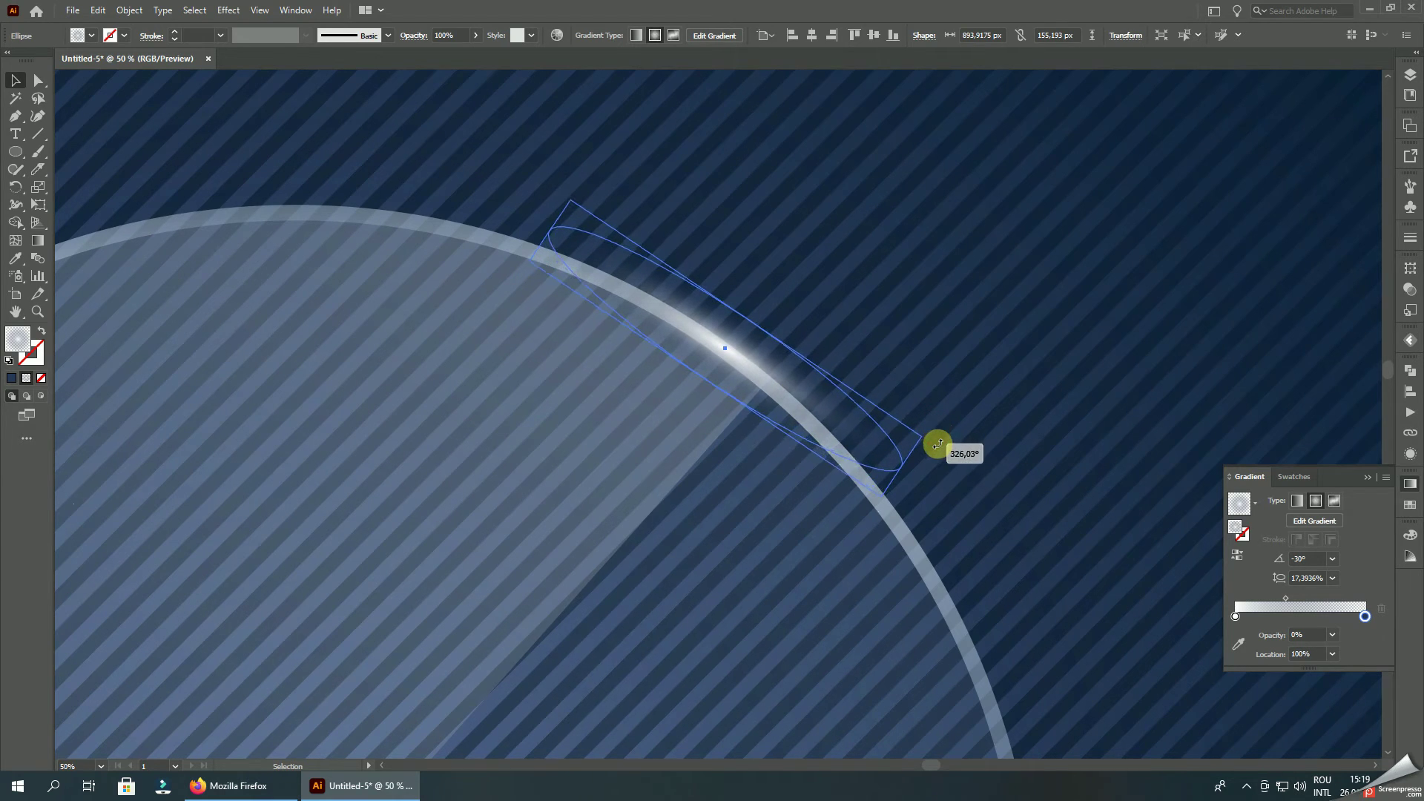
key("ctrl+minus")
key("ctrl+minus")
key("ctrl+minus")
left_click(761, 127)
scroll(773, 131, "down", 1)
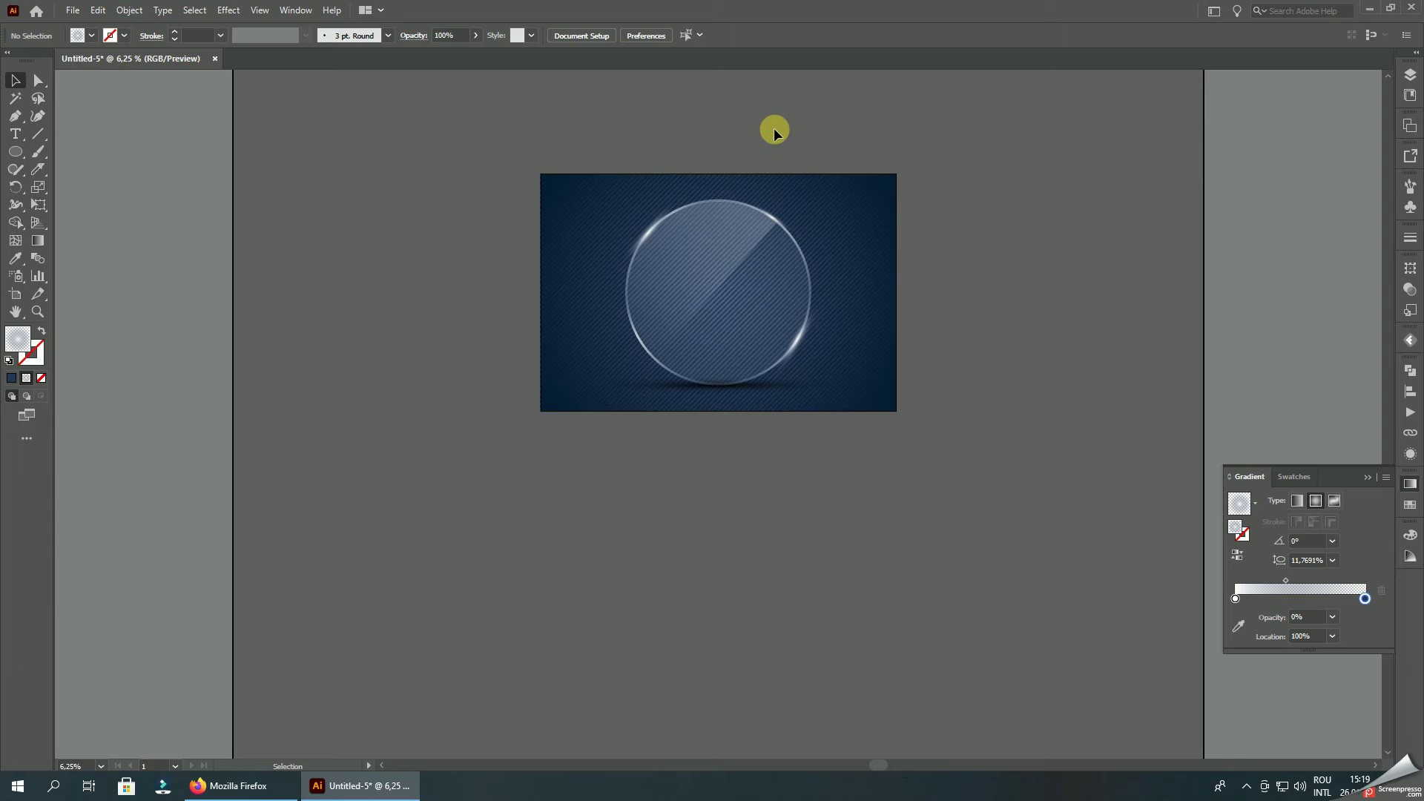
- Ungroup the glass circle's parts
scroll(717, 340, "up", 1)
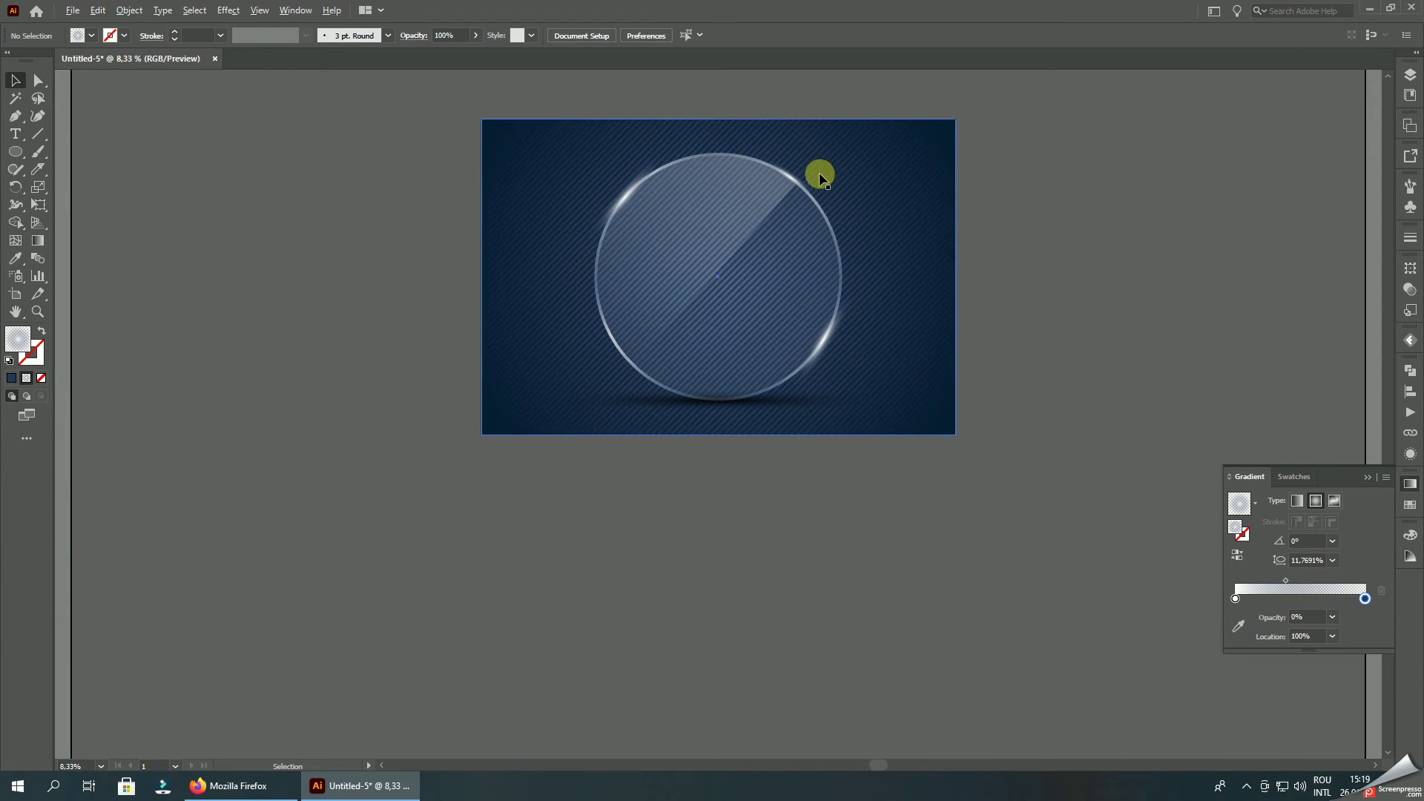
scroll(820, 178, "up", 3)
scroll(823, 297, "up", 1)
left_click(823, 314)
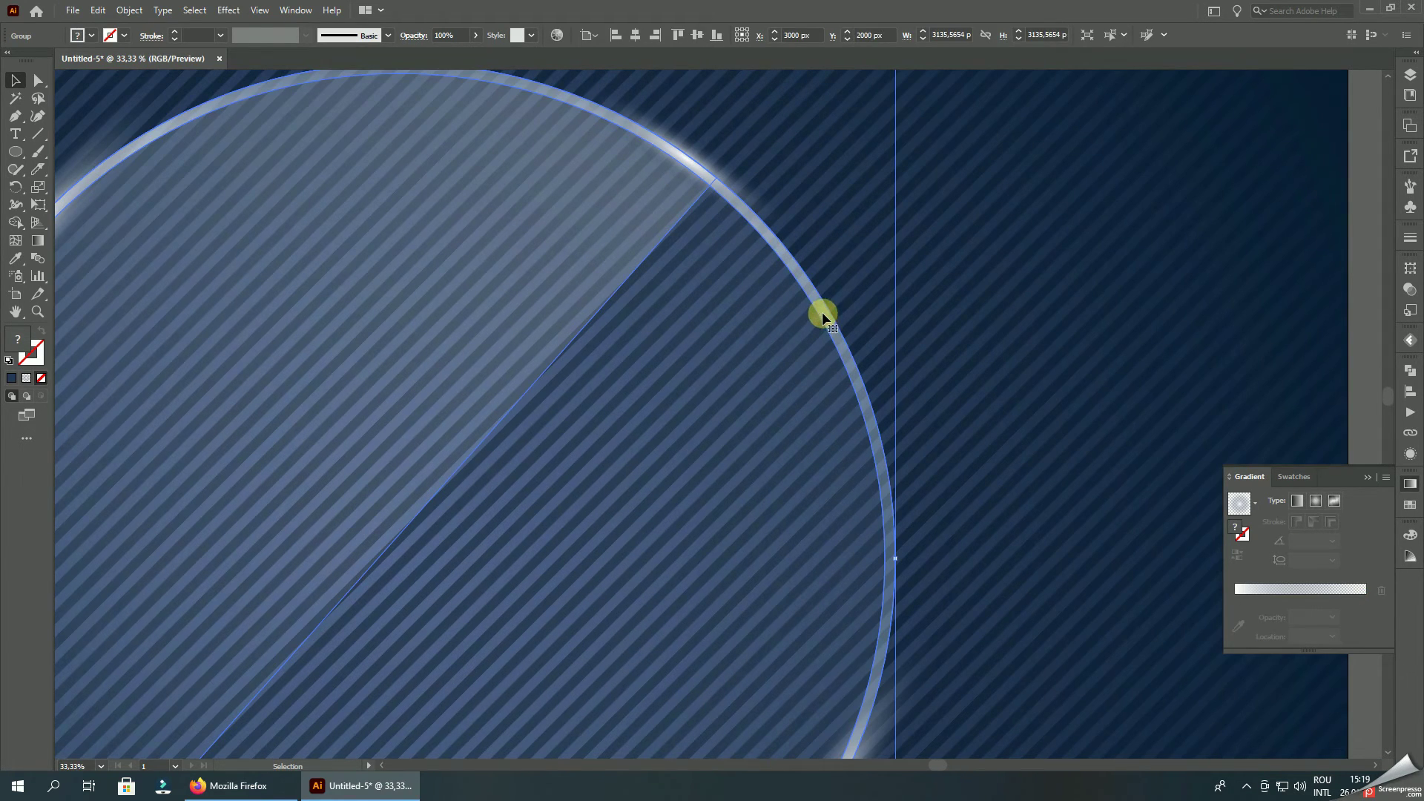
right_click(822, 313)
left_click(849, 398)
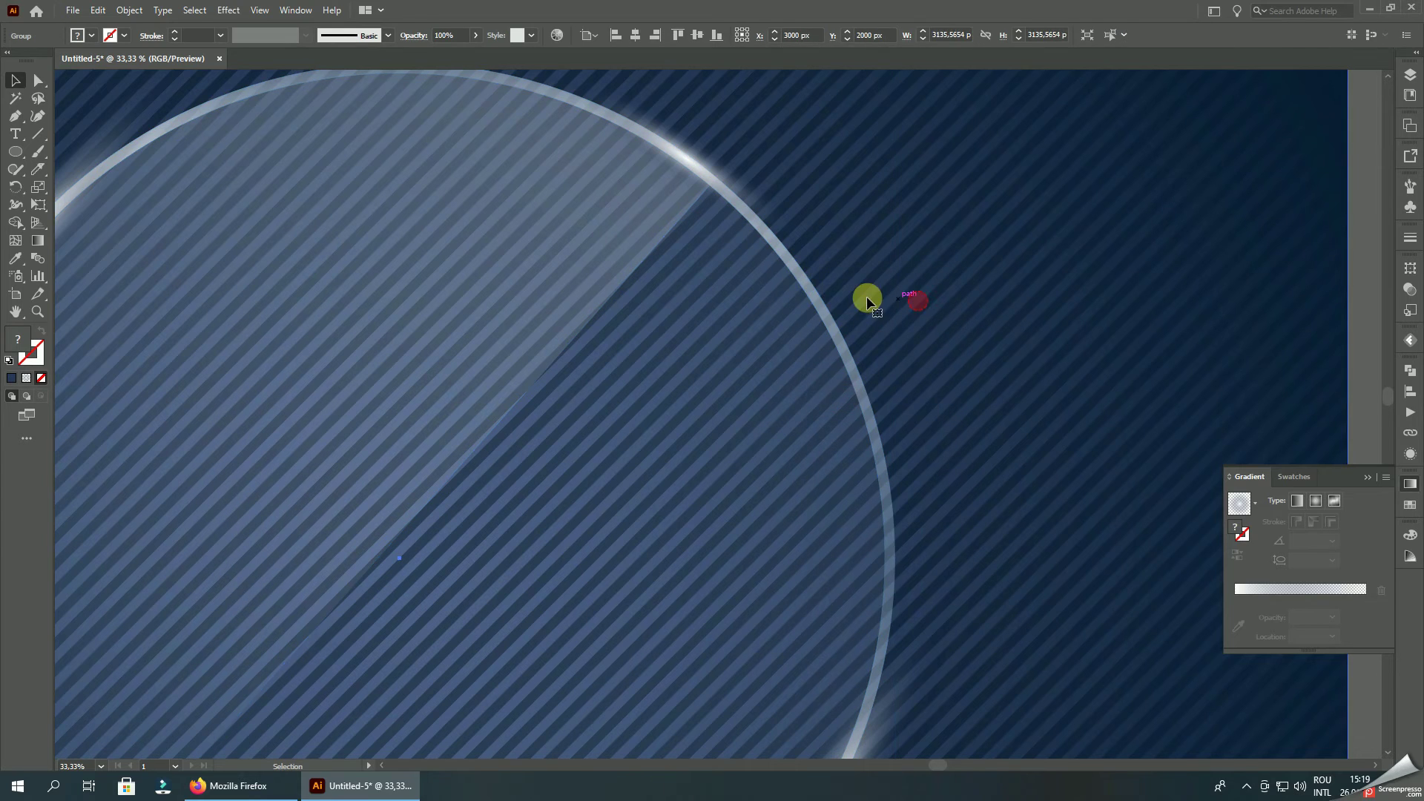
- Remove one stop from the rim shape's gradient
left_click(815, 299)
left_click(1288, 635)
left_click_drag(1251, 622, 1228, 582)
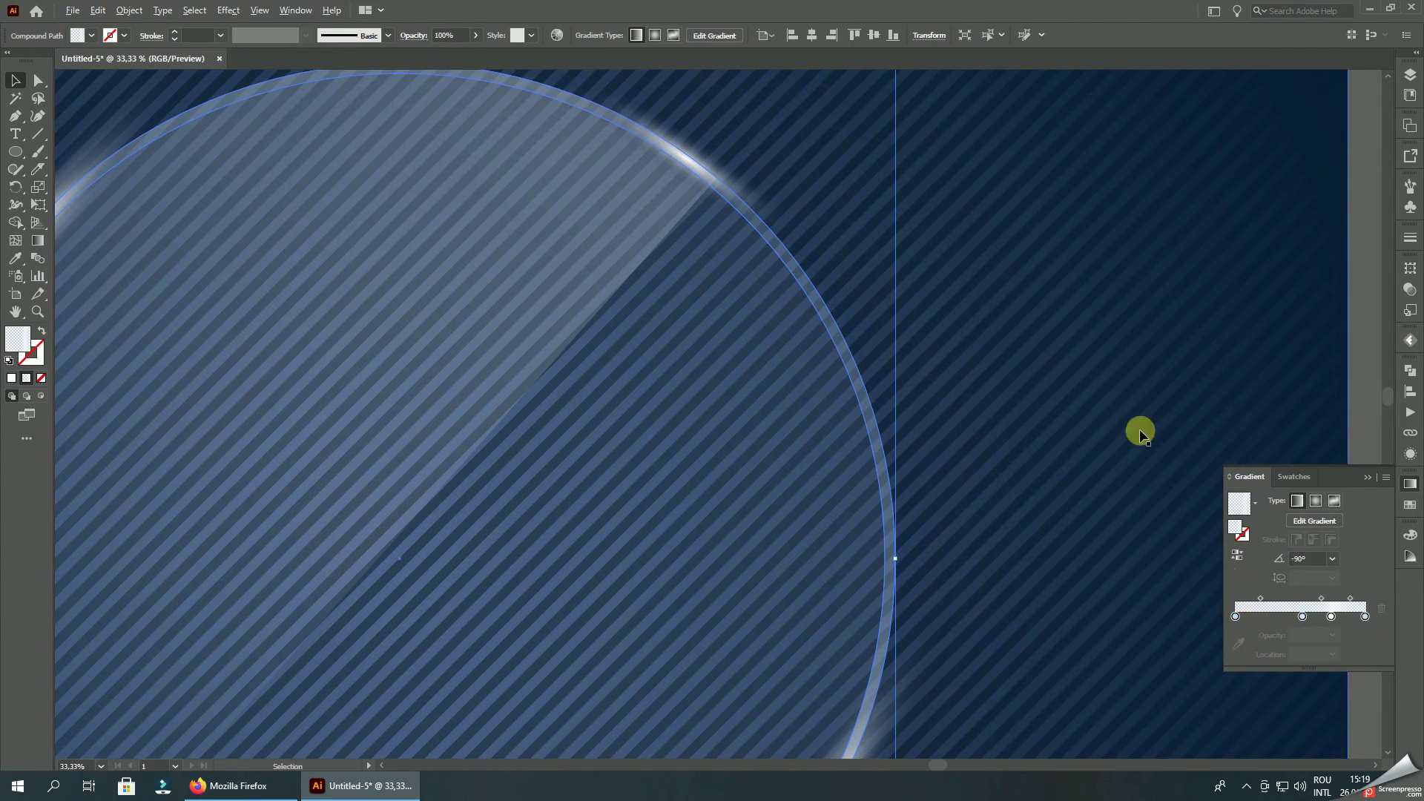
key("ctrl+0")
left_click(1167, 229)
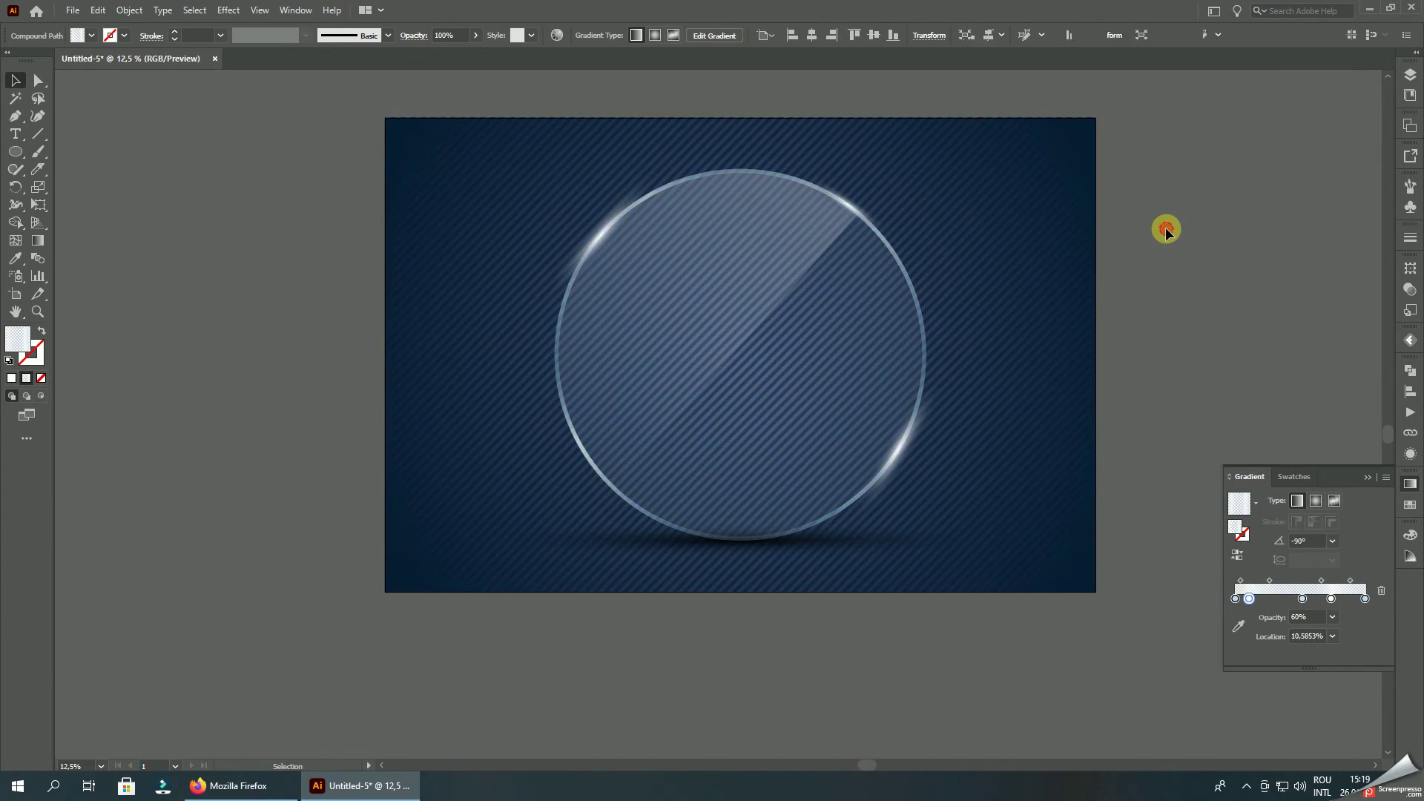
- Zoom in on the upper-left glint ellipse and select it
key("ctrl+minus")
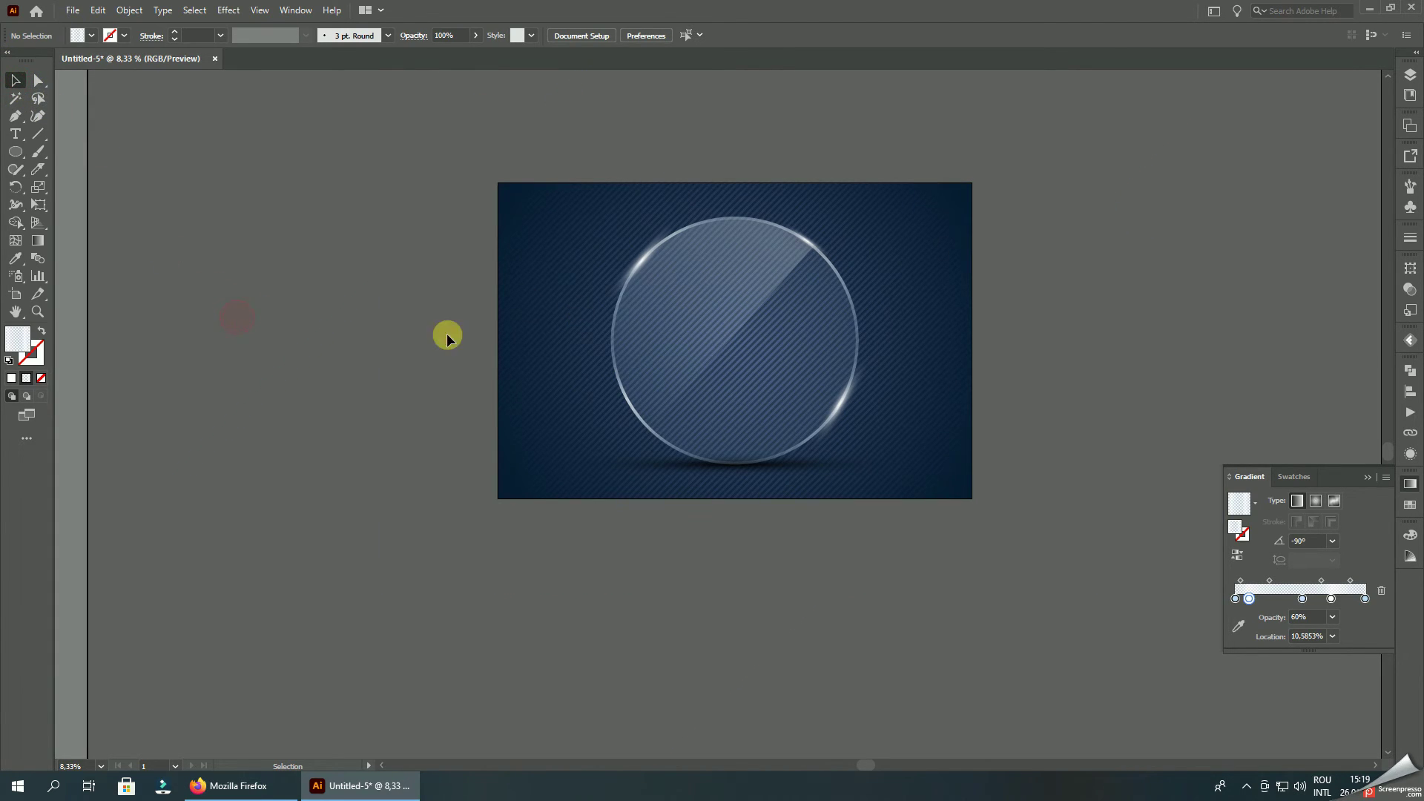
key("ctrl+minus")
scroll(669, 360, "up", 3)
scroll(557, 197, "up", 1)
left_click(540, 193)
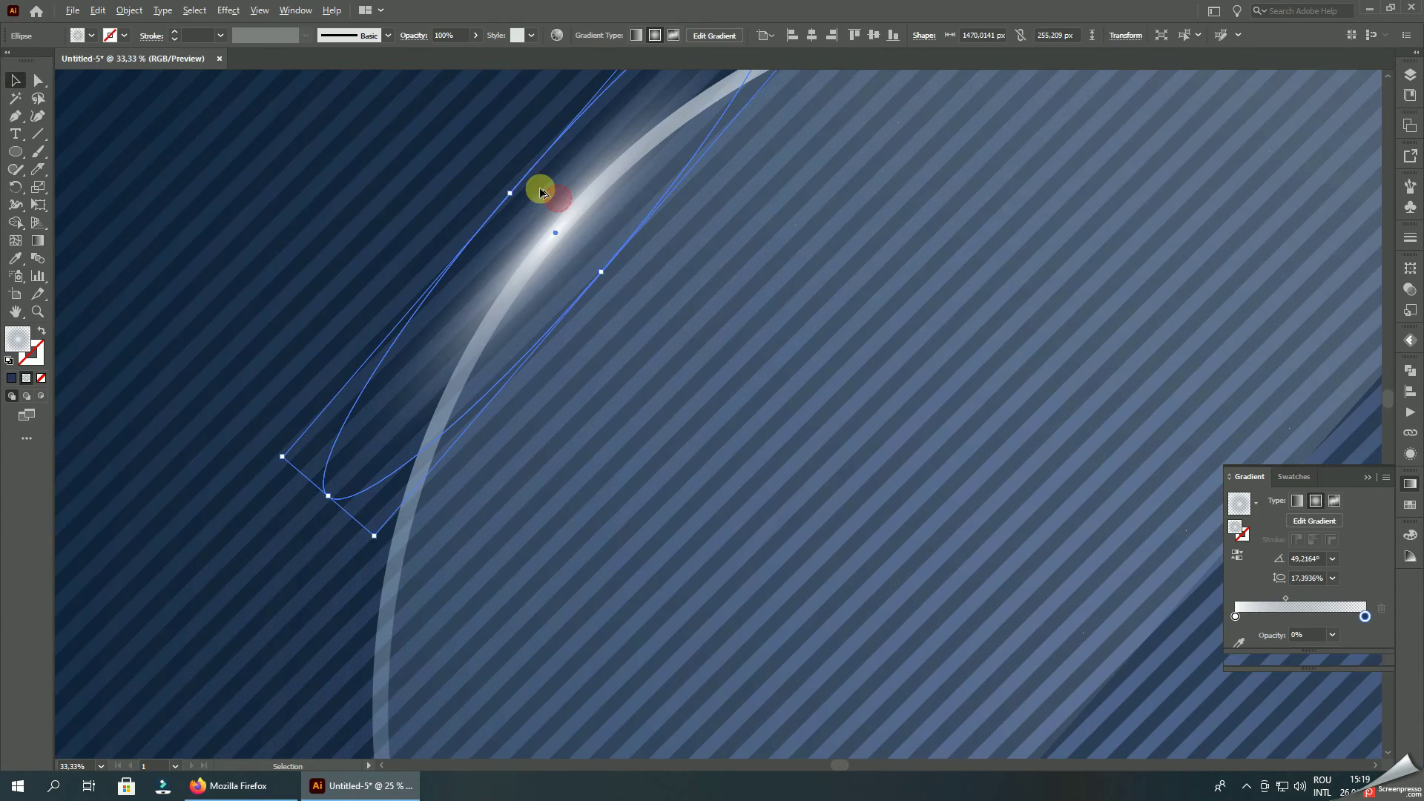
scroll(514, 197, "up", 1)
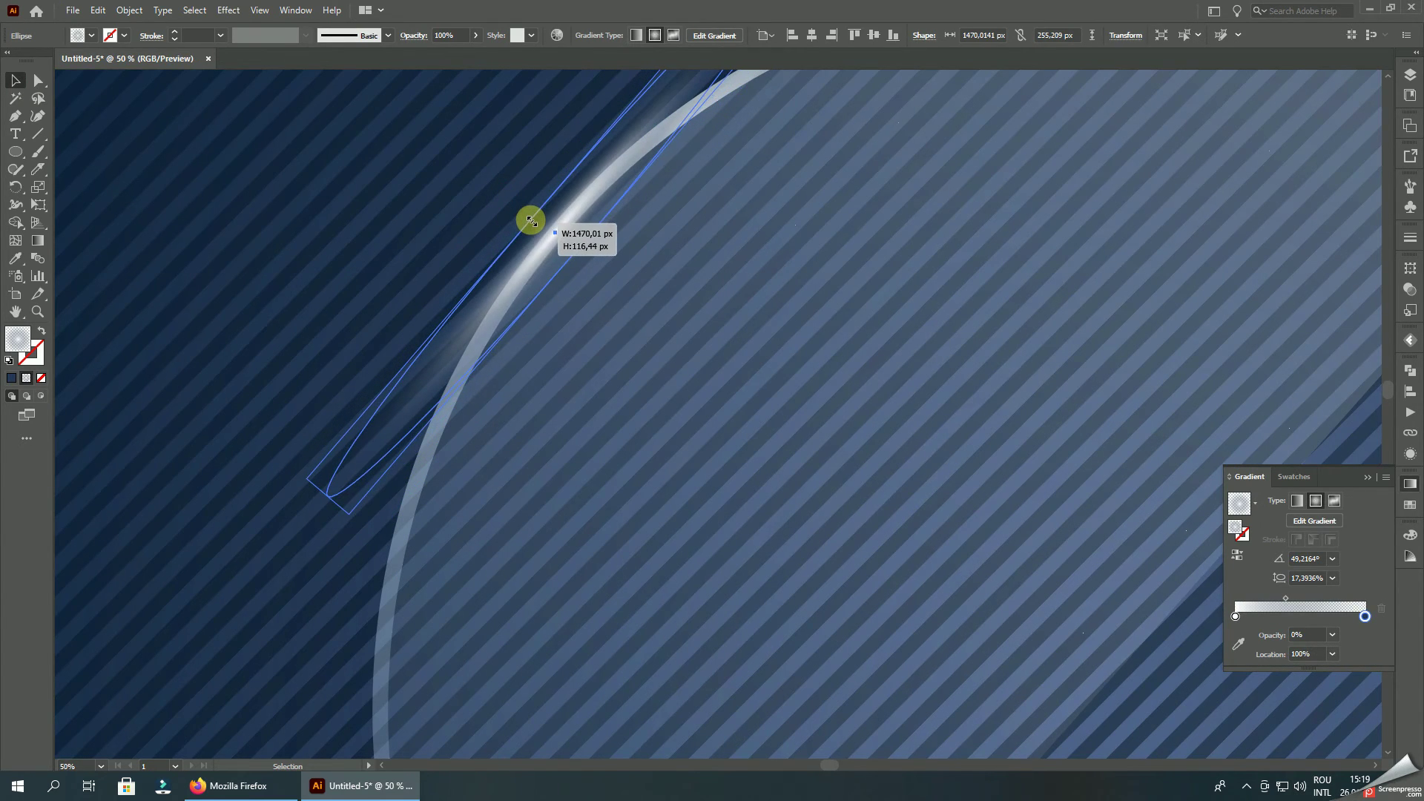
scroll(570, 280, "down", 4)
left_click(231, 292)
key("ctrl+z")
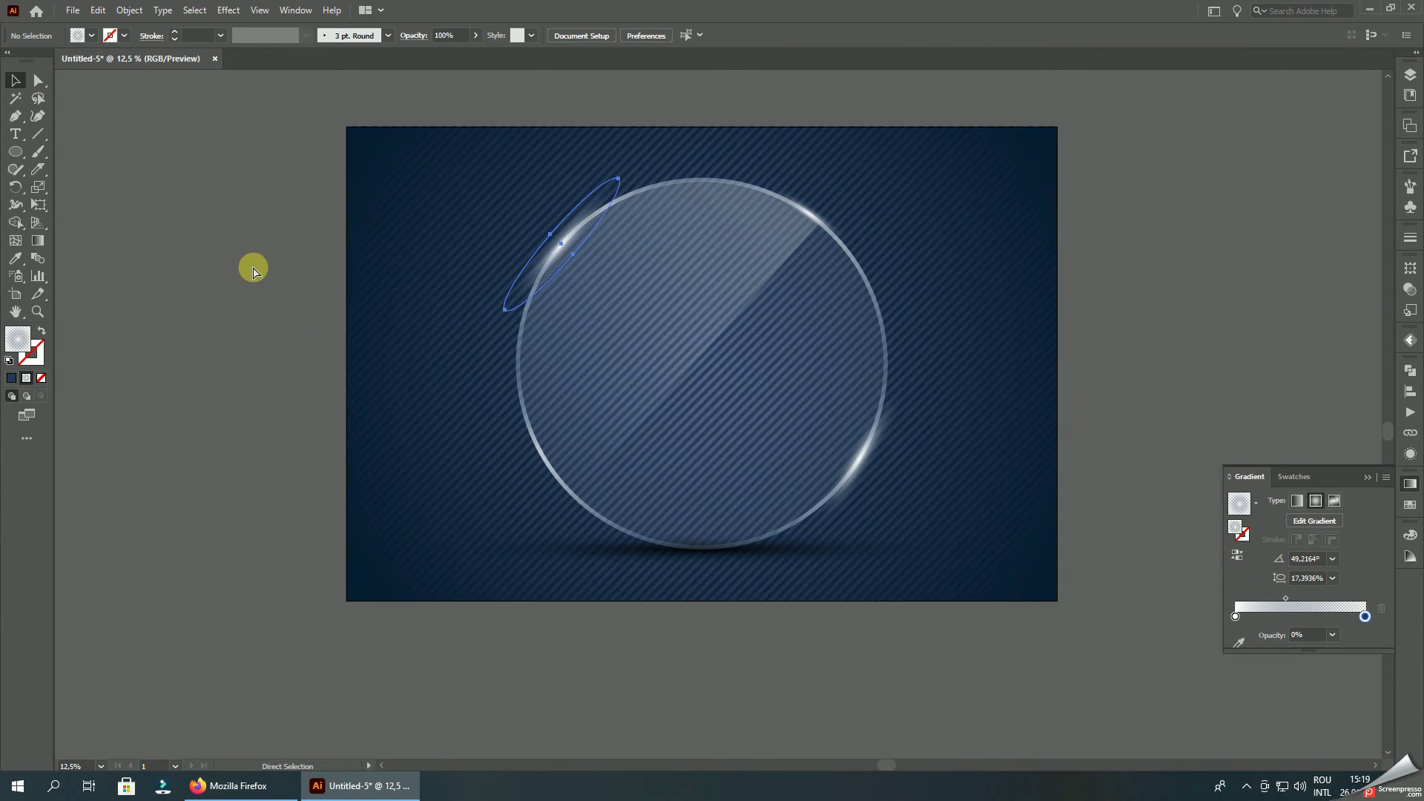
- Scale the upper-left glint ellipse thinner so it hugs the rim
scroll(702, 242, "up", 4)
scroll(675, 282, "up", 1)
left_click_drag(657, 302, 639, 290)
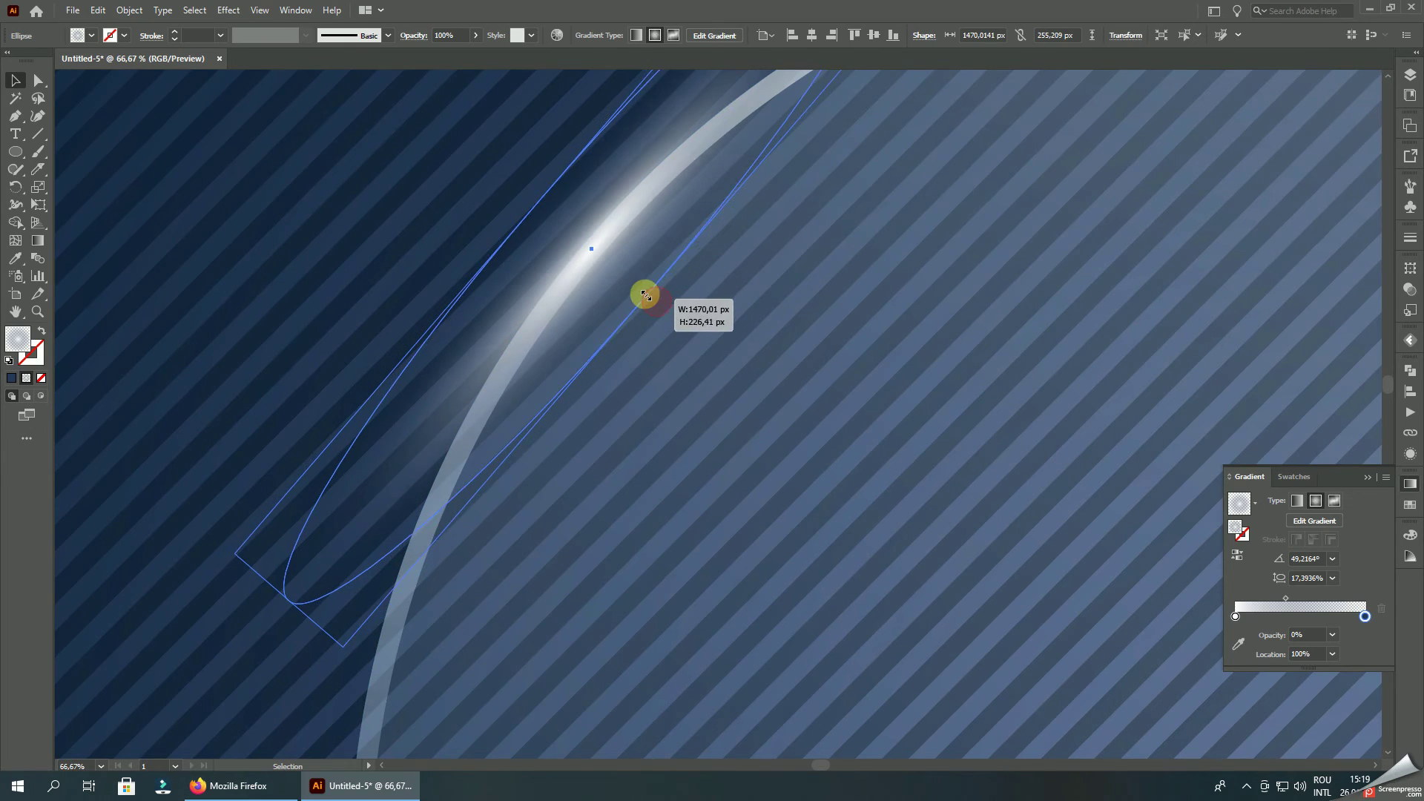
scroll(639, 290, "down", 6)
left_click(1039, 280)
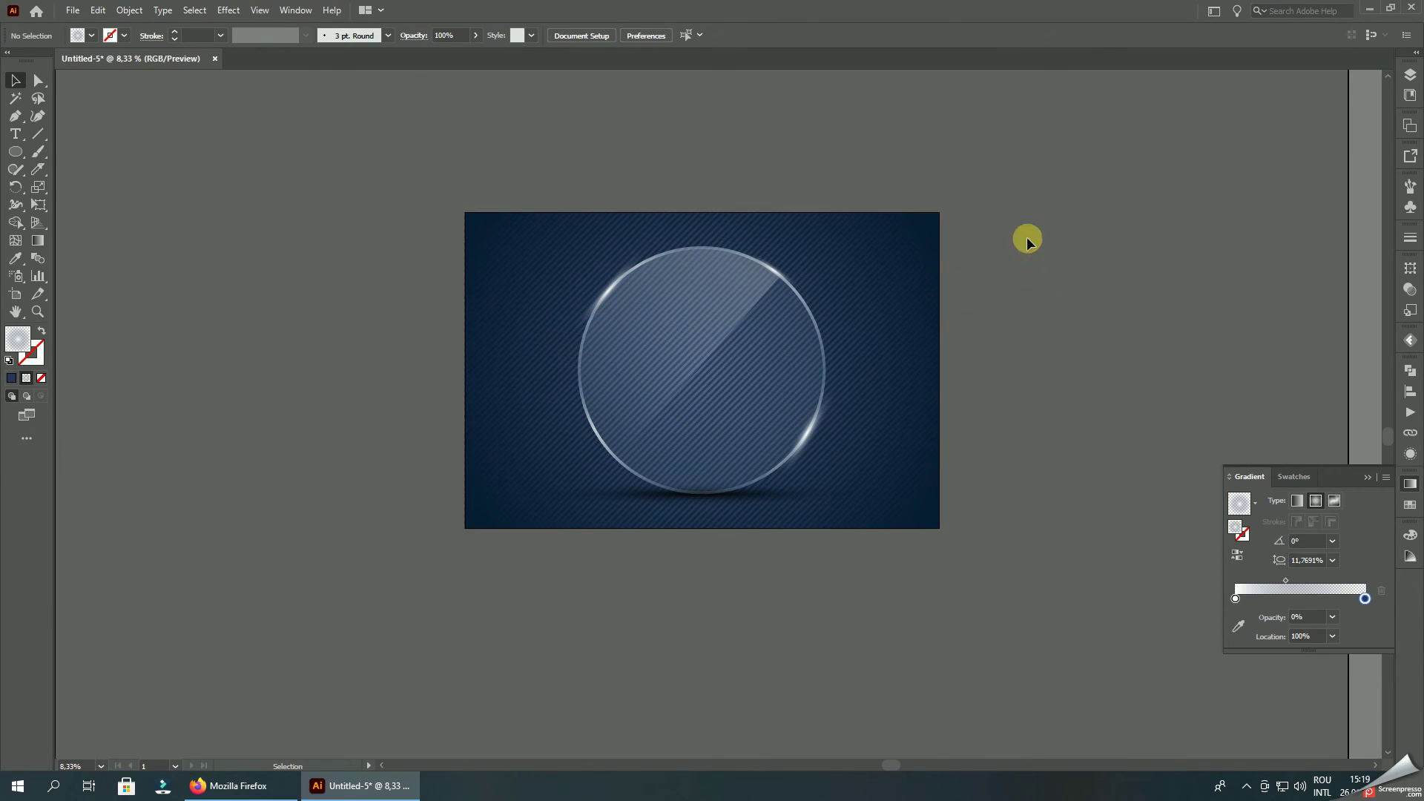
left_click(41, 81)
scroll(684, 350, "up", 1)
scroll(755, 413, "up", 1)
- Lower the glass circle's main path opacity to 7%
left_click(755, 412)
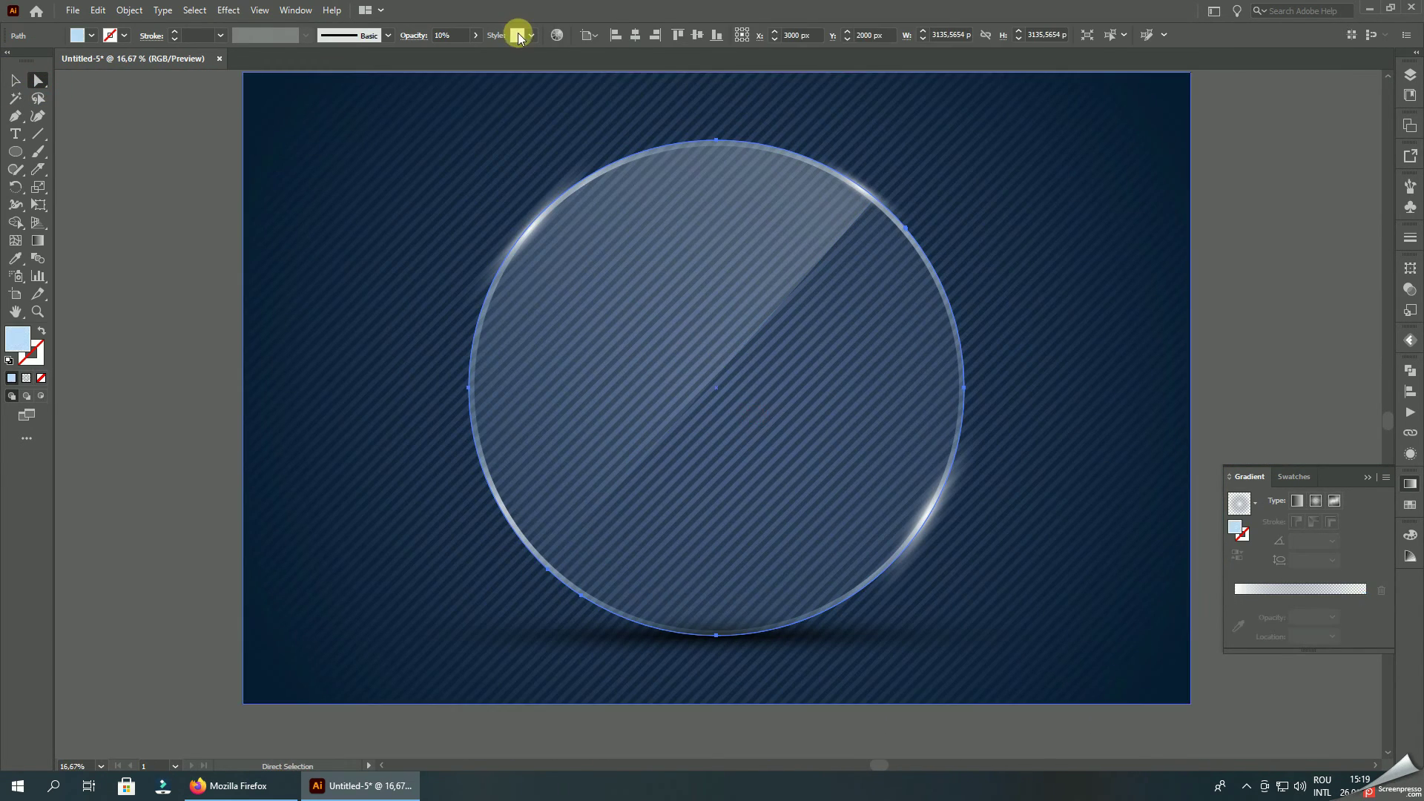
left_click(475, 35)
left_click_drag(425, 46, 422, 46)
left_click(461, 35)
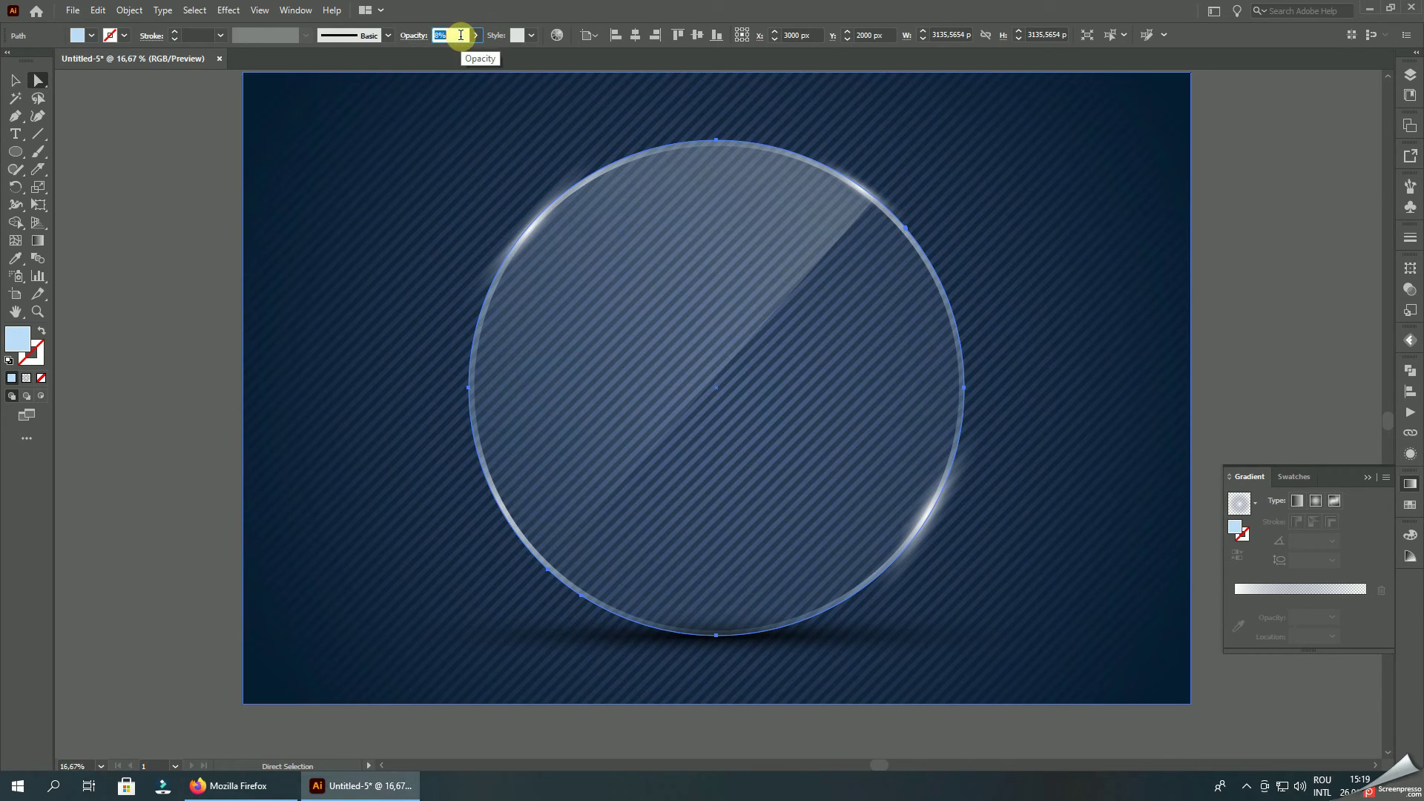
type("7")
left_click(1276, 280)
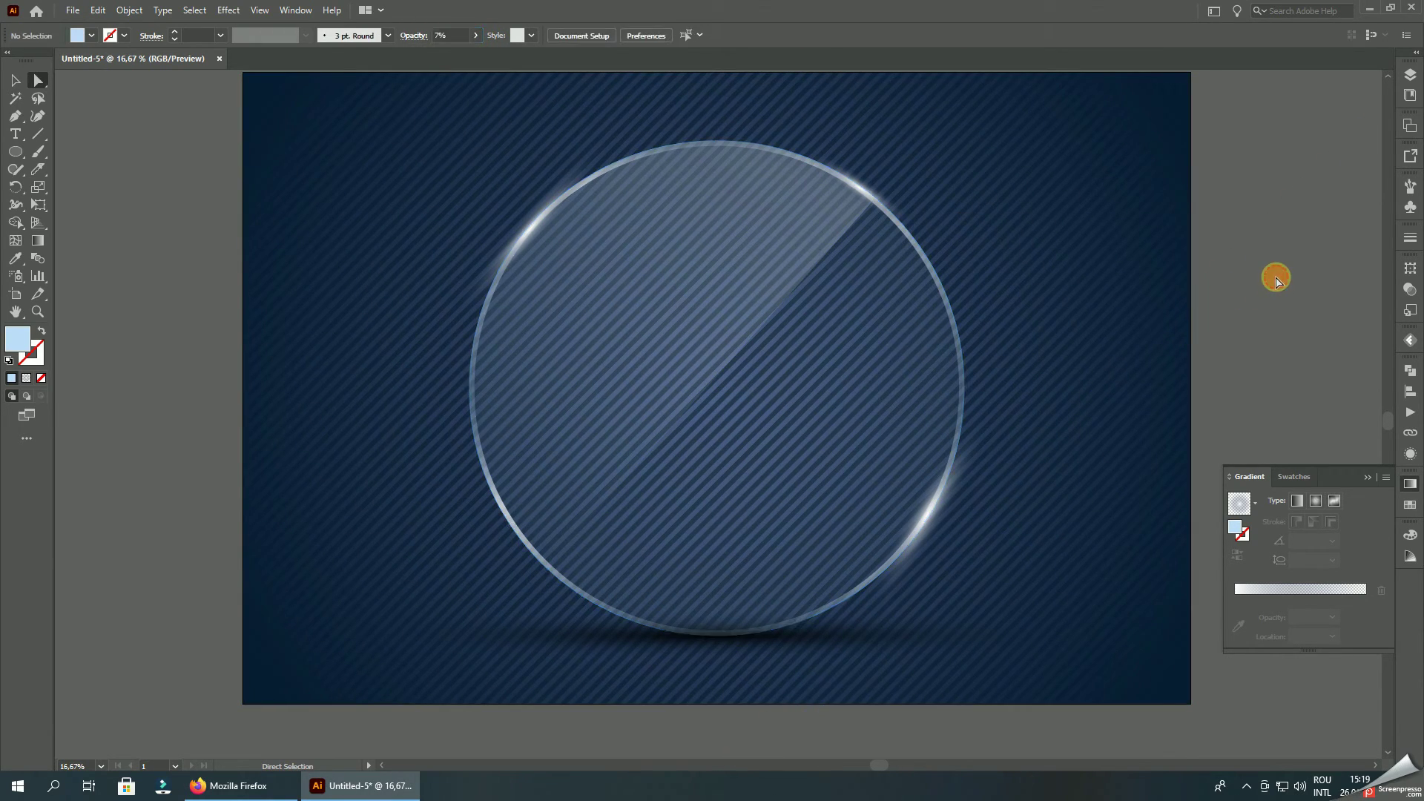
scroll(999, 391, "down", 1)
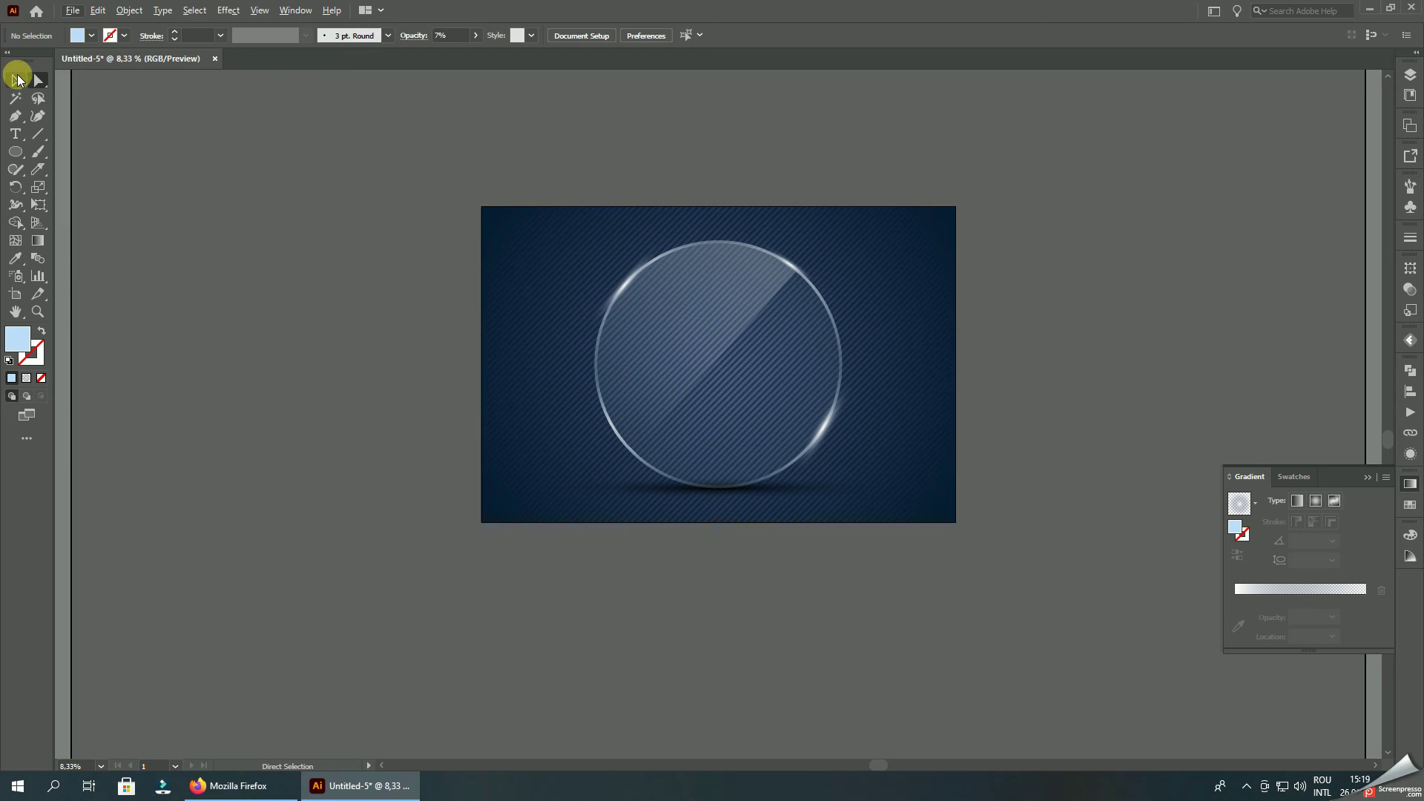
- Group all the circle's parts and bring the group to the front
left_click(17, 79)
left_click_drag(914, 523, 914, 519)
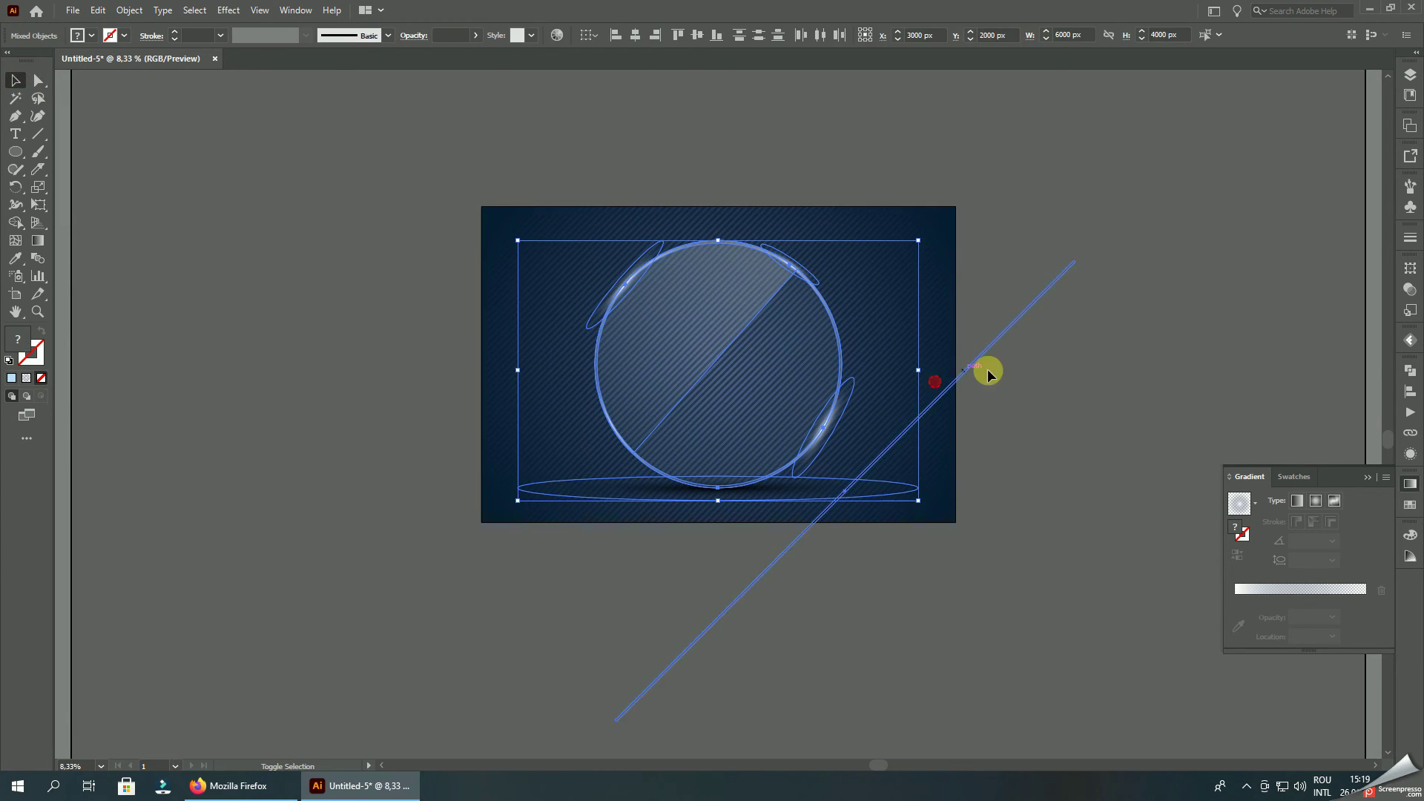
right_click(1033, 317)
left_click(1070, 429)
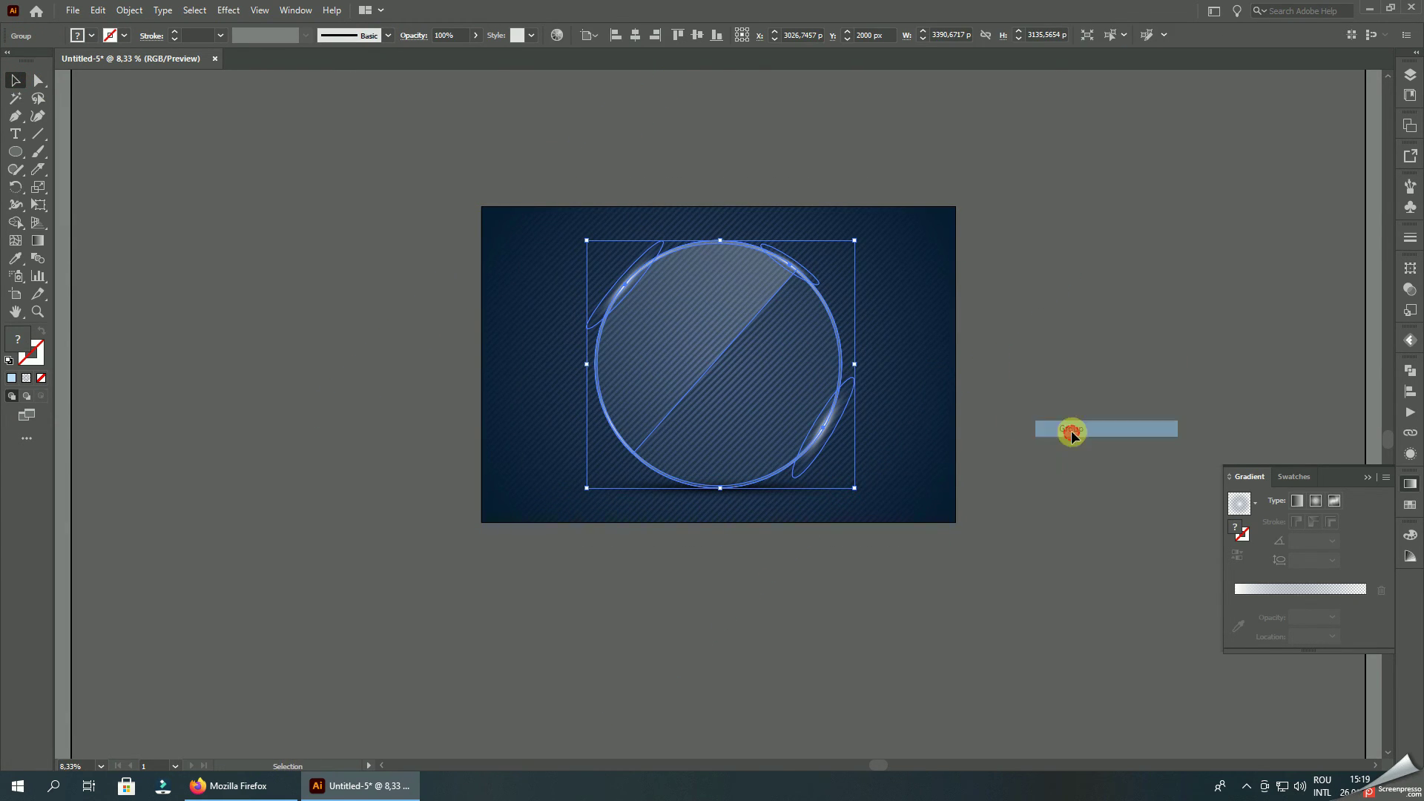
right_click(848, 293)
left_click(1047, 476)
left_click(1095, 399)
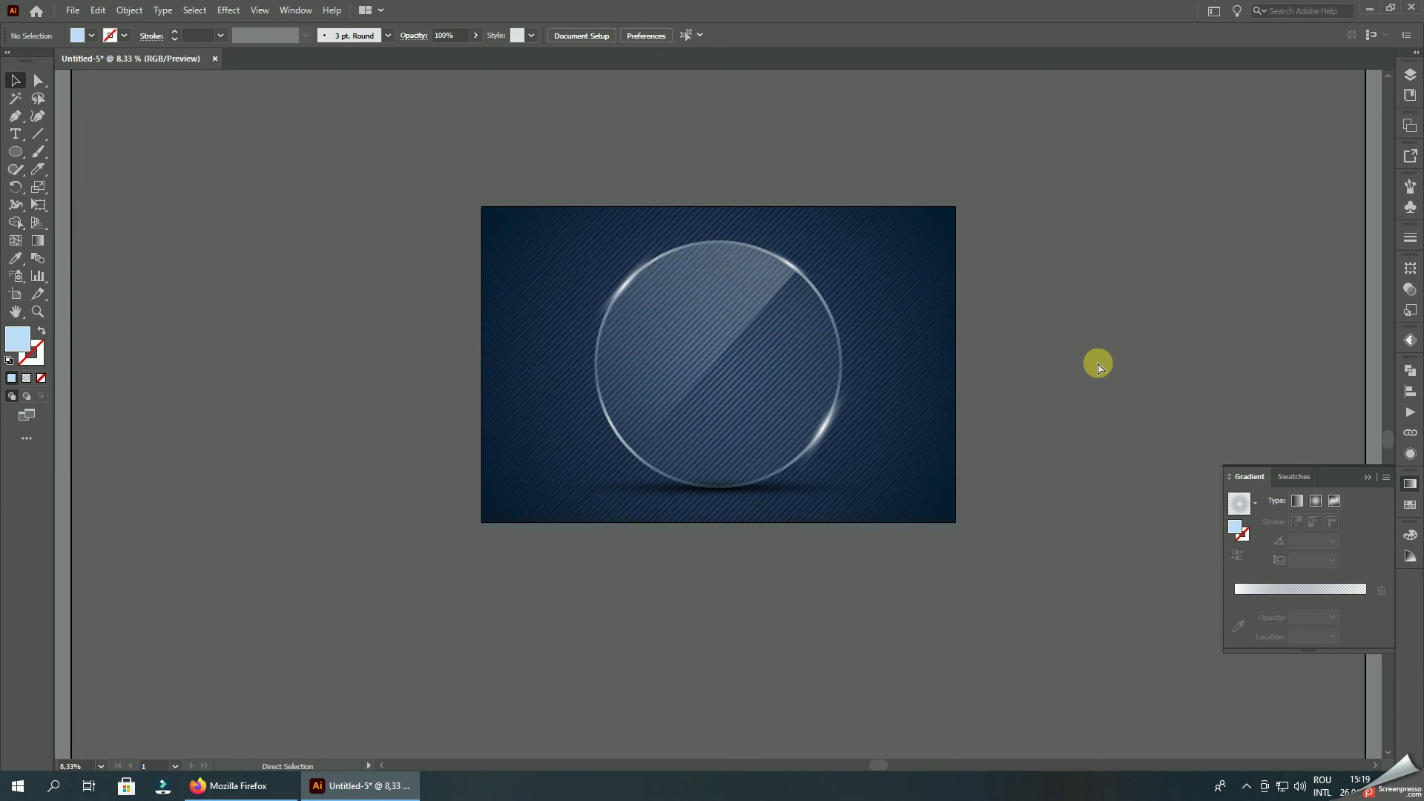
key("ctrl+0")
- Make the background rectangle's outer radial gradient stop black
left_click(38, 80)
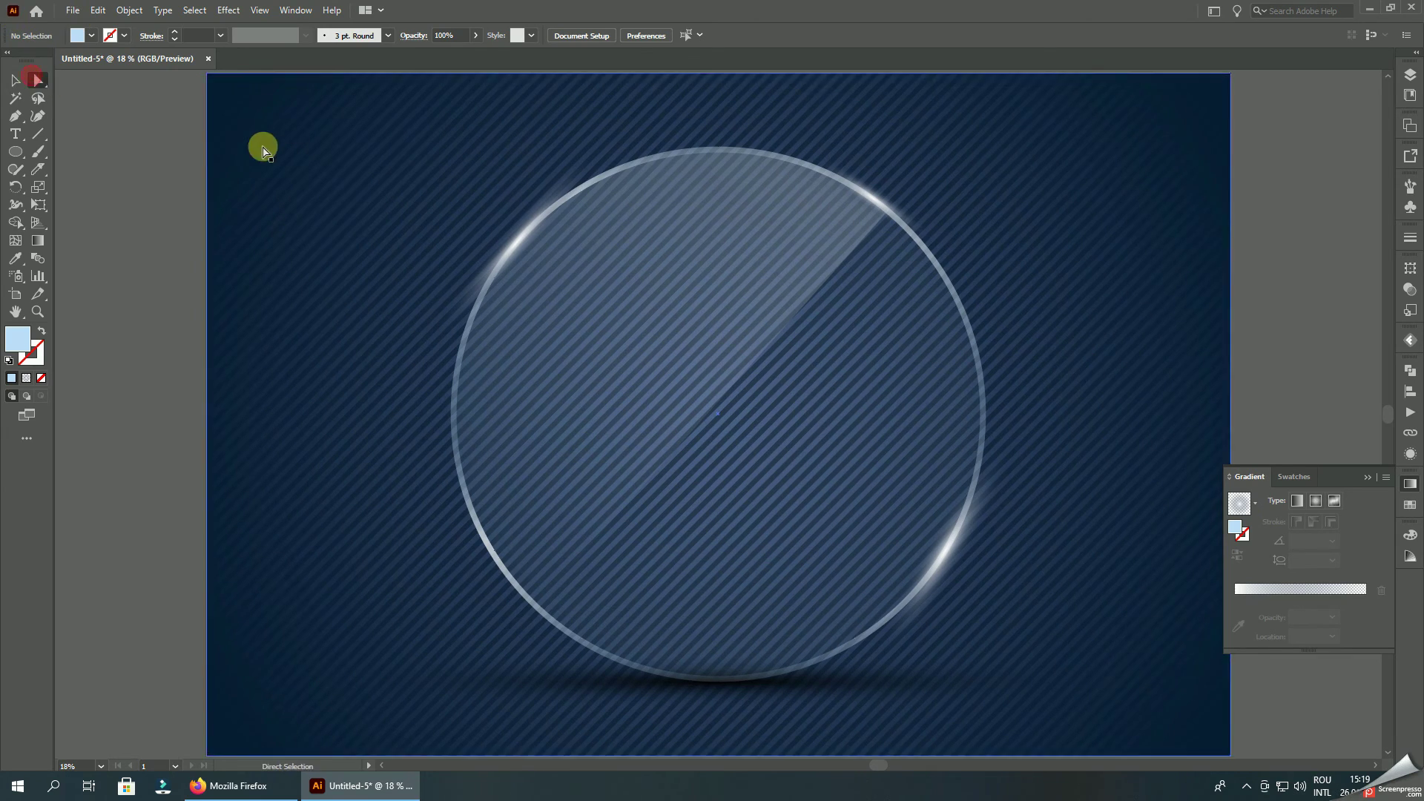
left_click(281, 155)
left_click(477, 36)
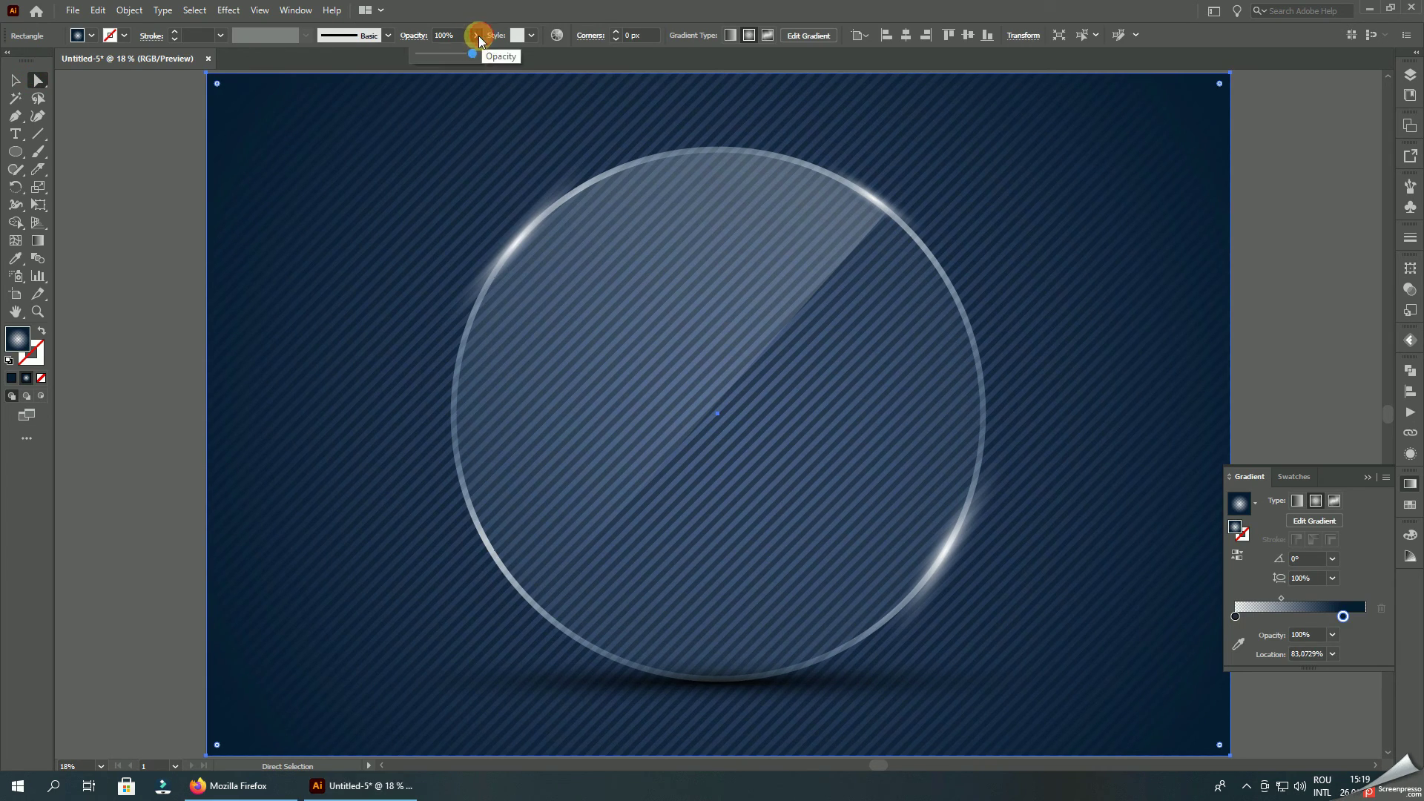
double_click(1344, 616)
left_click(1206, 451)
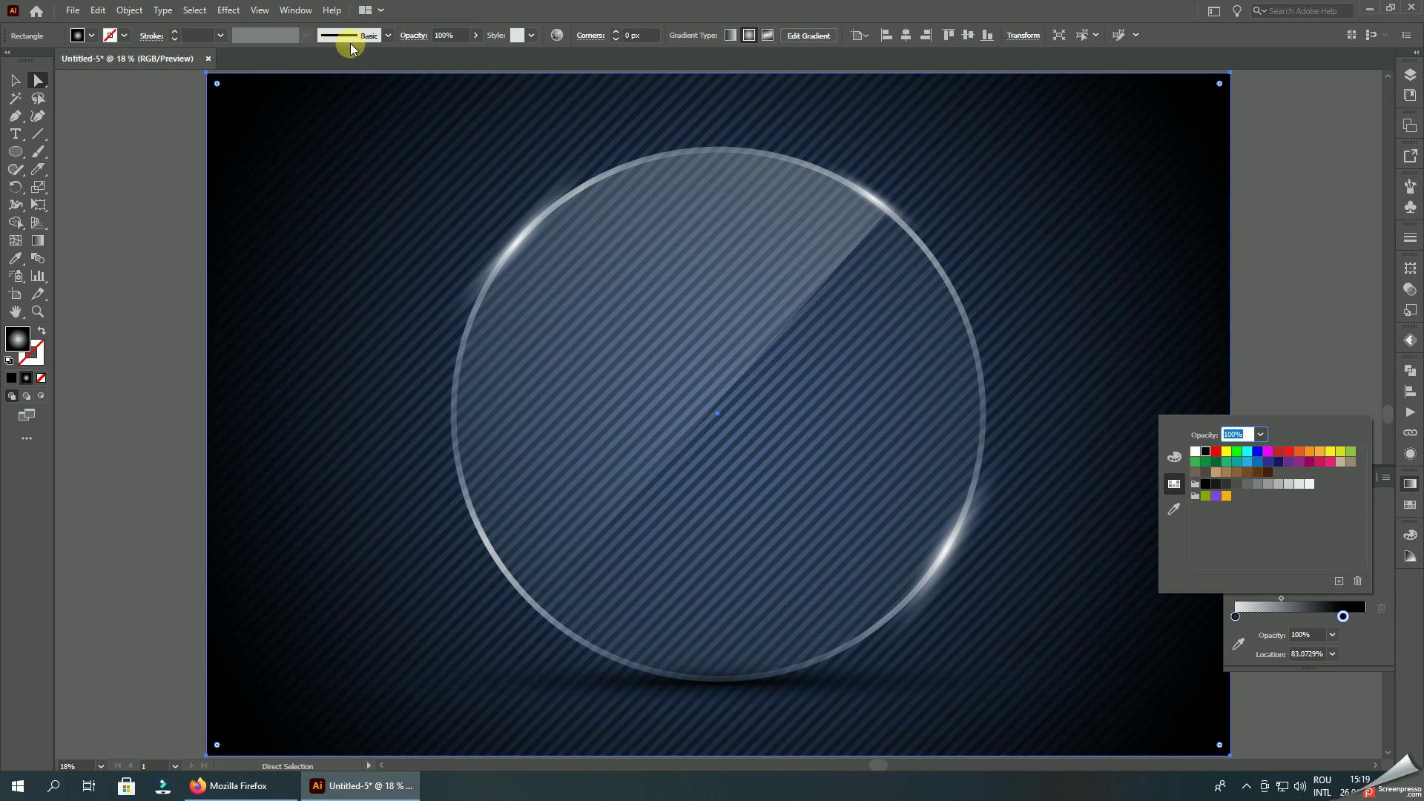
- Lower the background rectangle's opacity to 79%
left_click(479, 41)
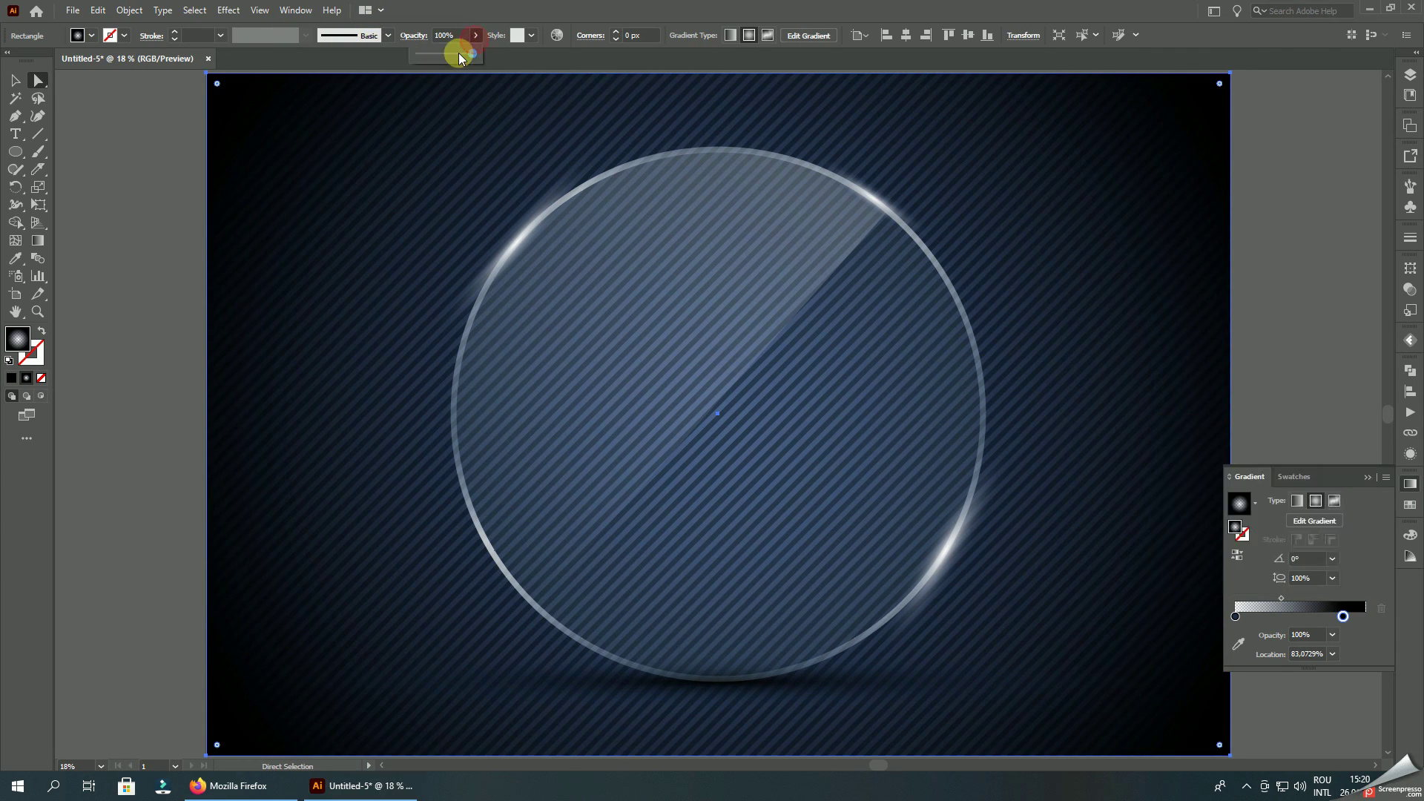
left_click_drag(478, 55, 458, 58)
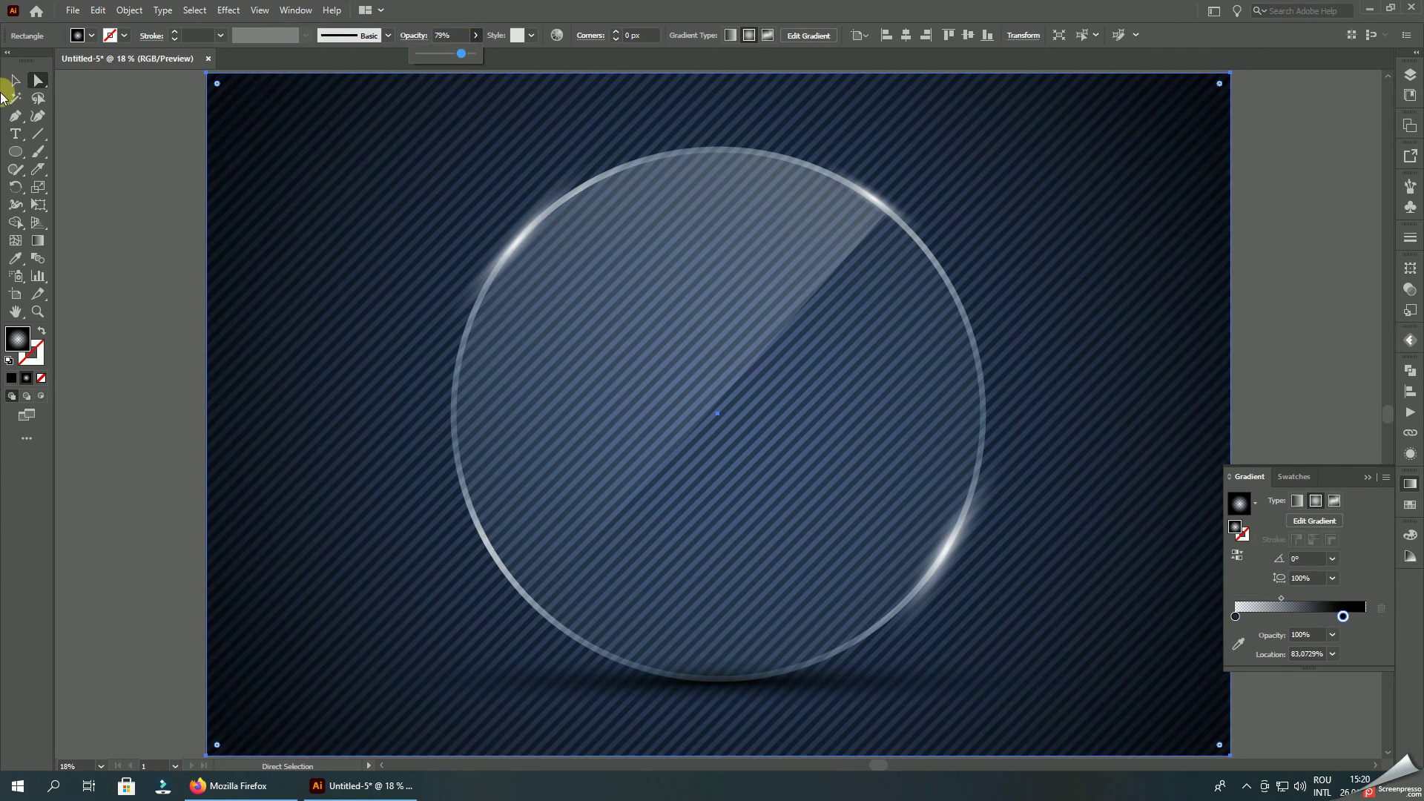
left_click(15, 79)
left_click(98, 140)
key("ctrl+minus")
key("ctrl+minus")
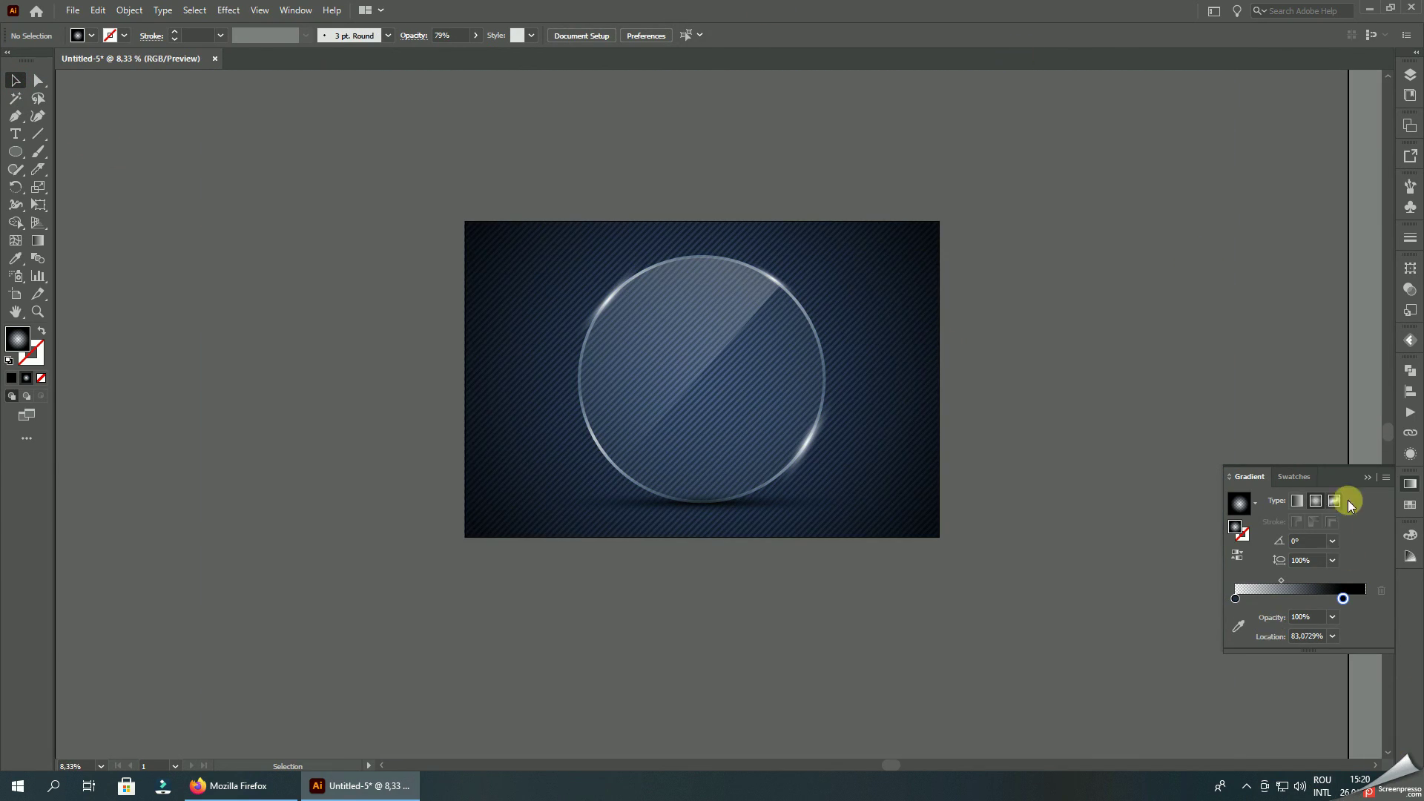
- Collapse the Gradient panel and zoom in on the finished glass circle artwork
left_click(1365, 478)
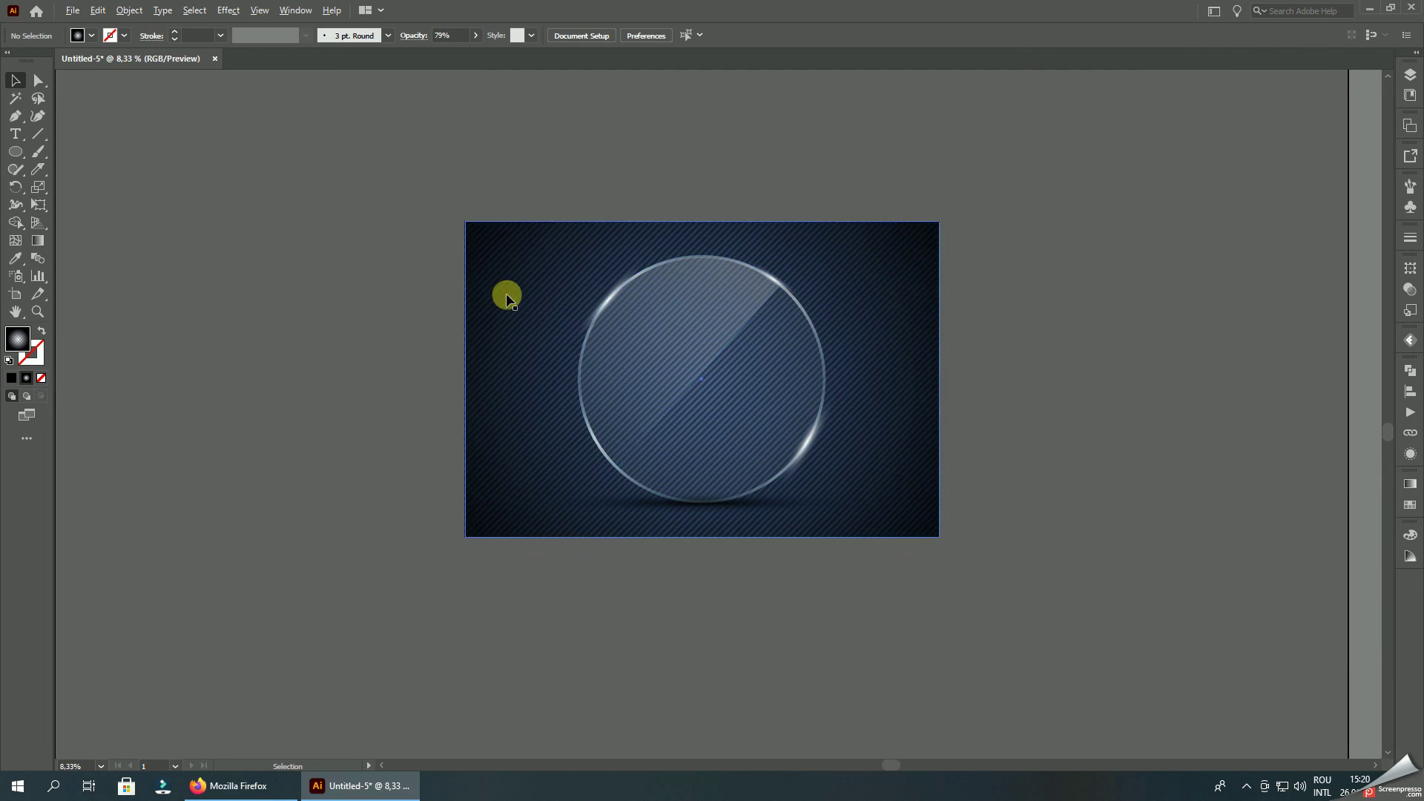
scroll(509, 299, "up", 1)
scroll(566, 214, "up", 1)
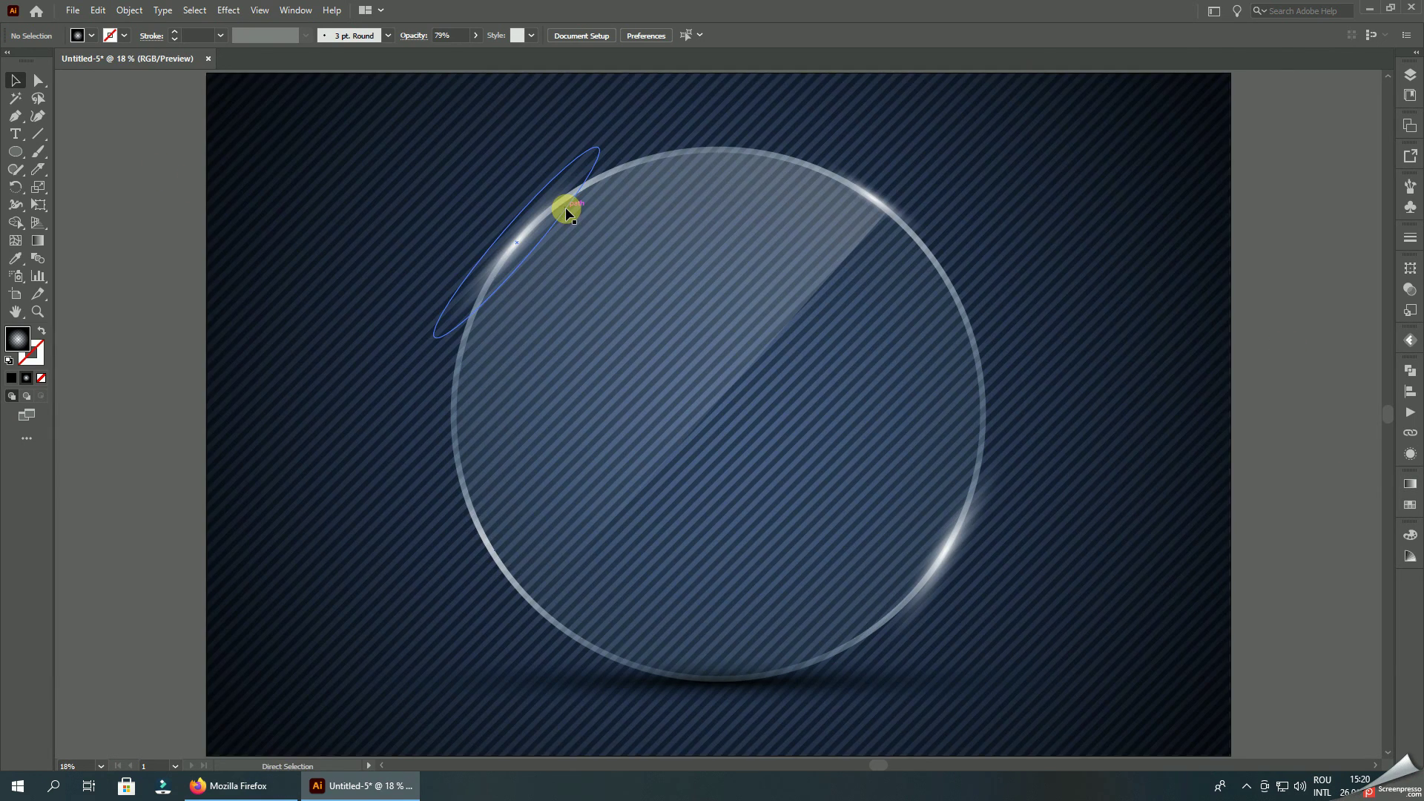